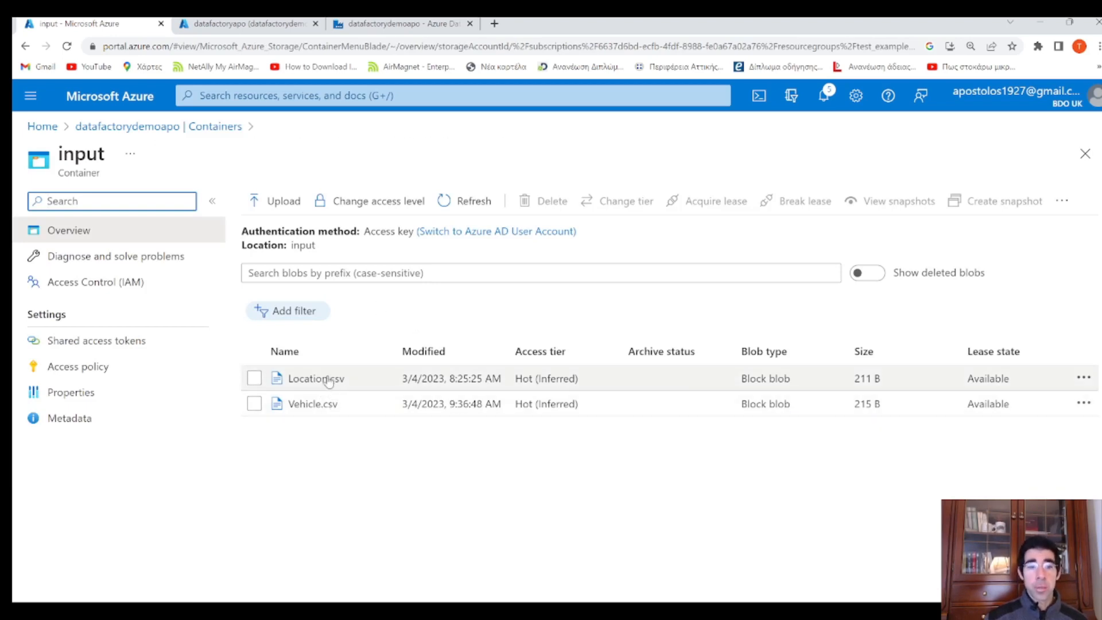
Open Location.csv, view its contents as text, and close it
click(323, 378)
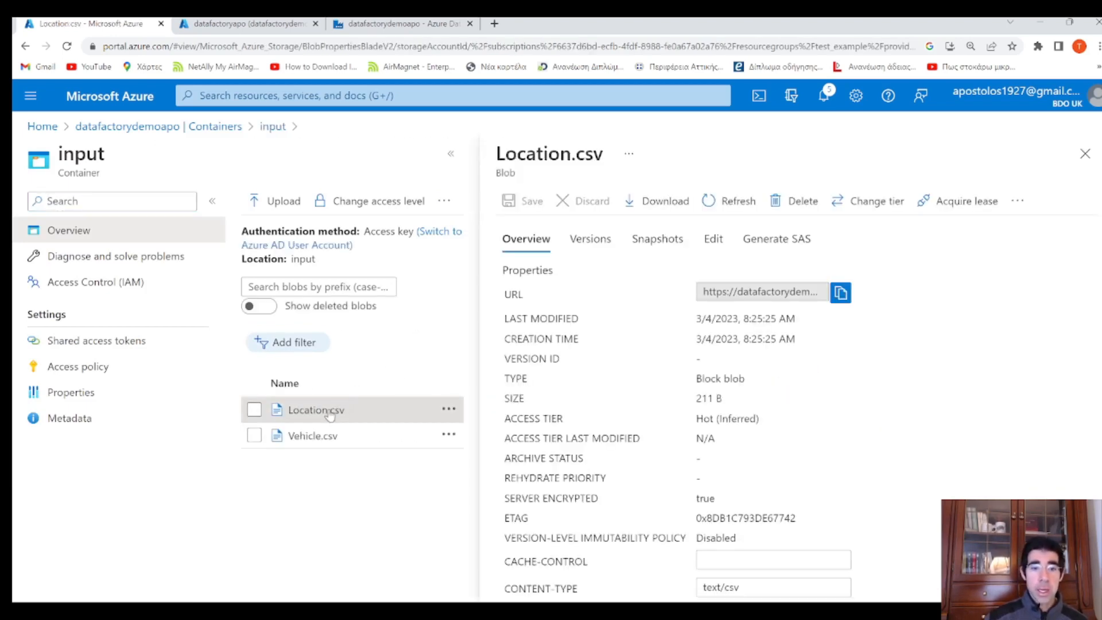
click(714, 239)
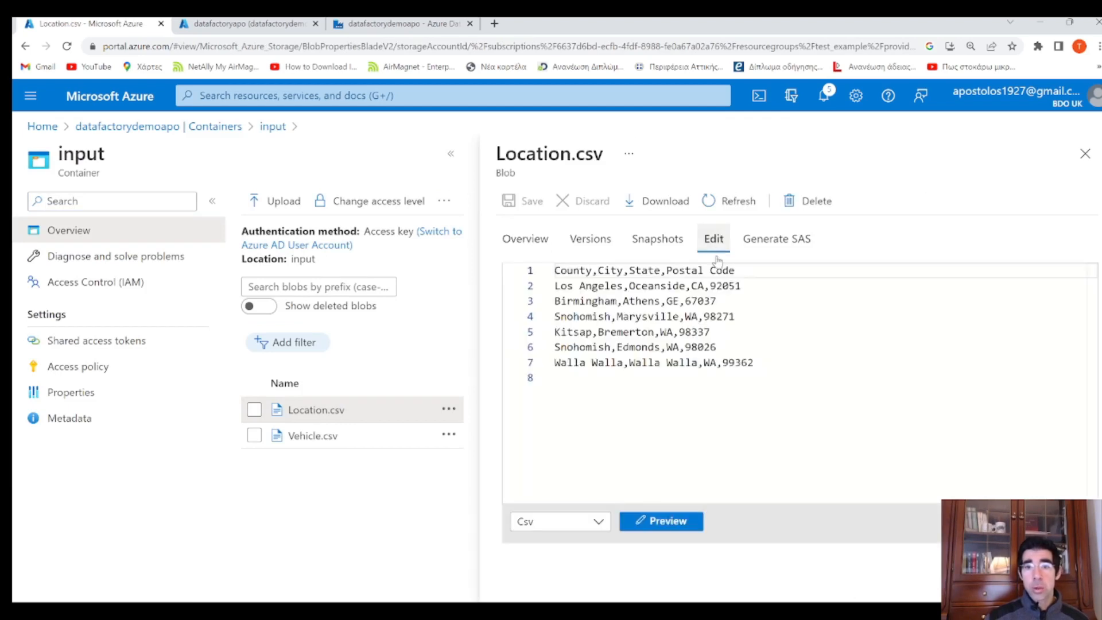
drag(758, 363, 586, 265)
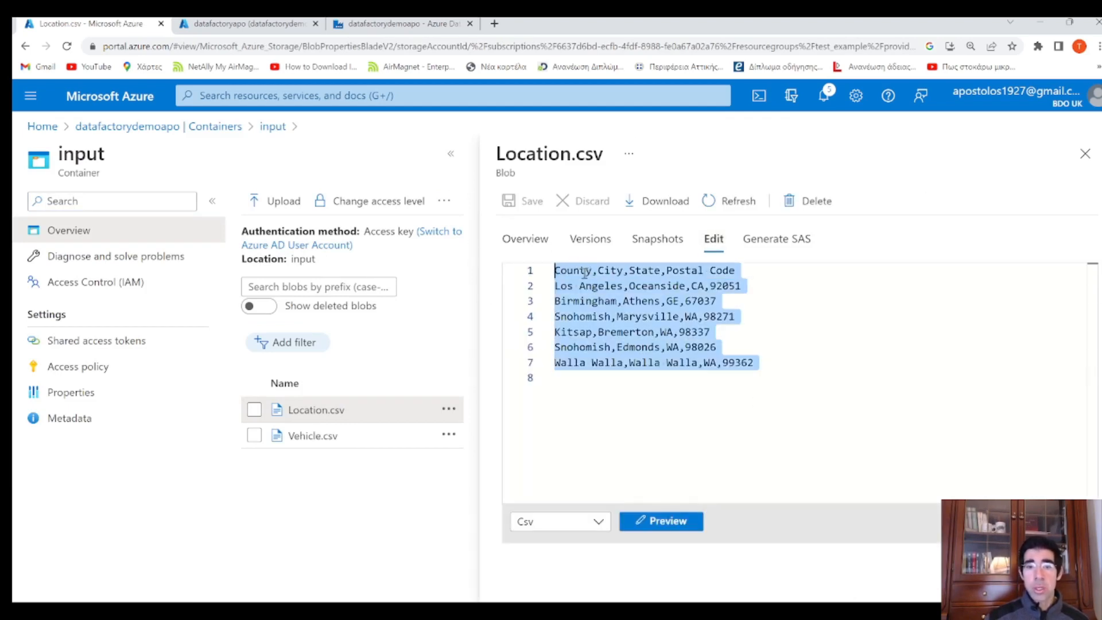
click(584, 271)
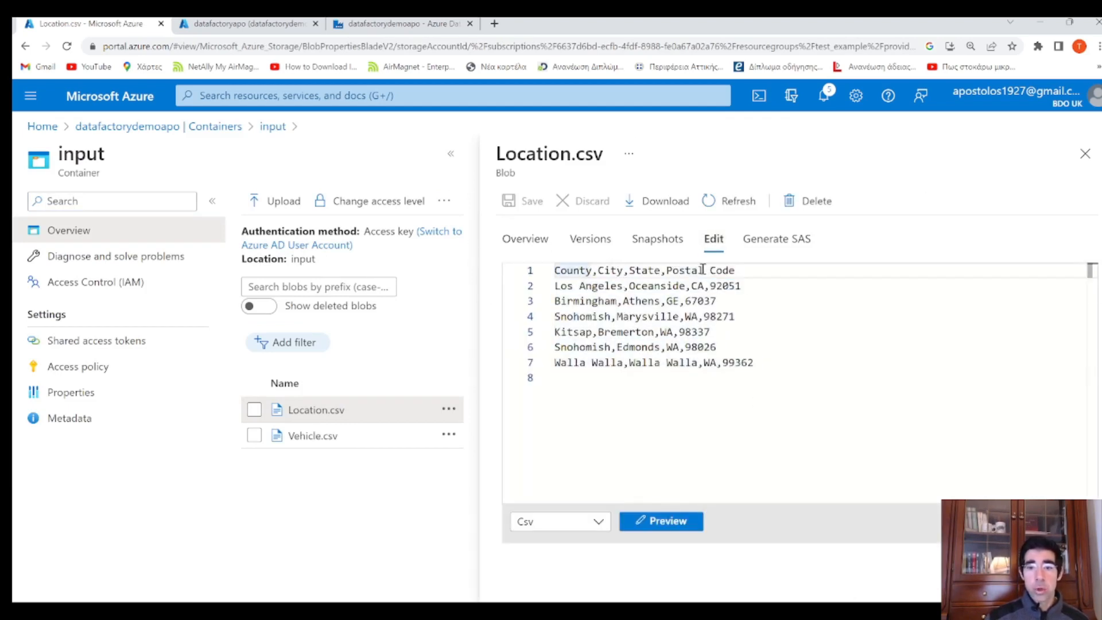
click(1084, 153)
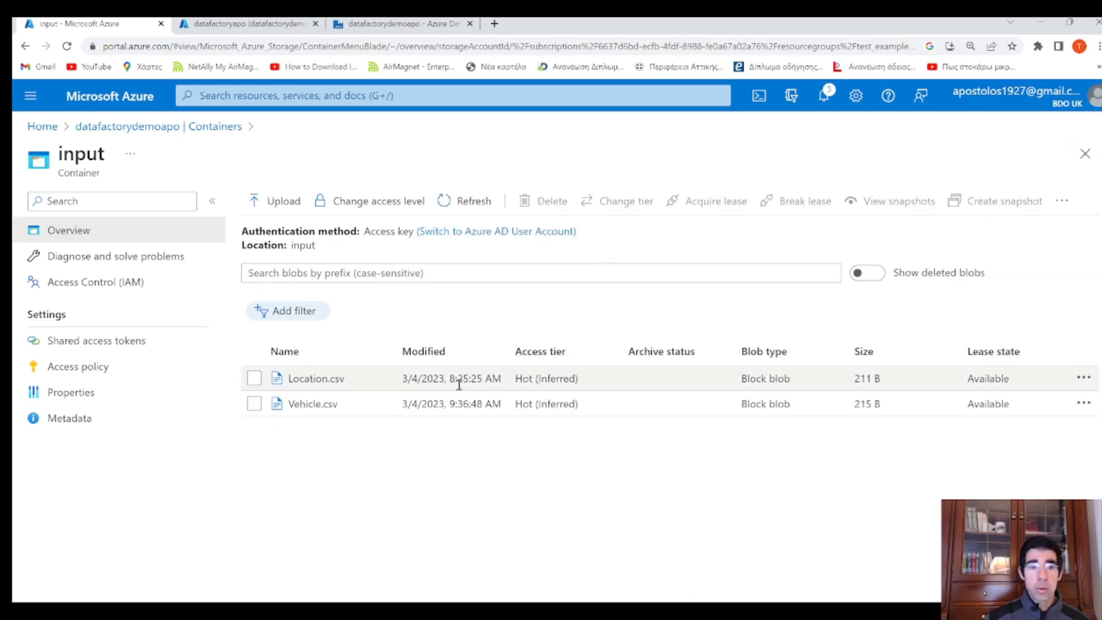
Inspect Vehicle.csv's contents and its VIN, Model_Year, Make and Model headers, then close it
click(313, 404)
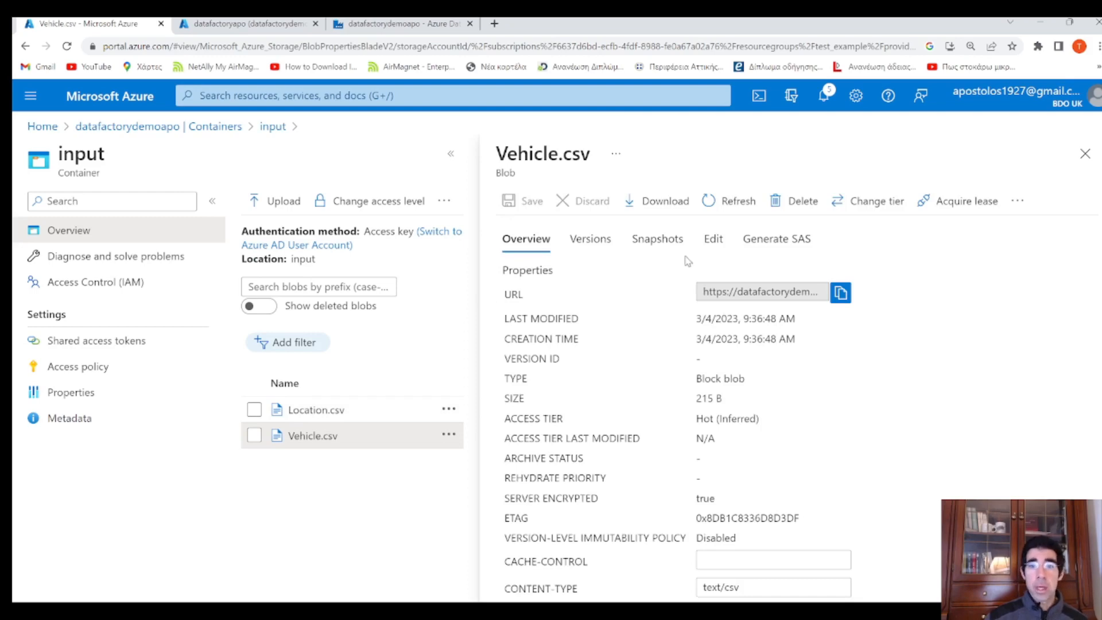
click(713, 239)
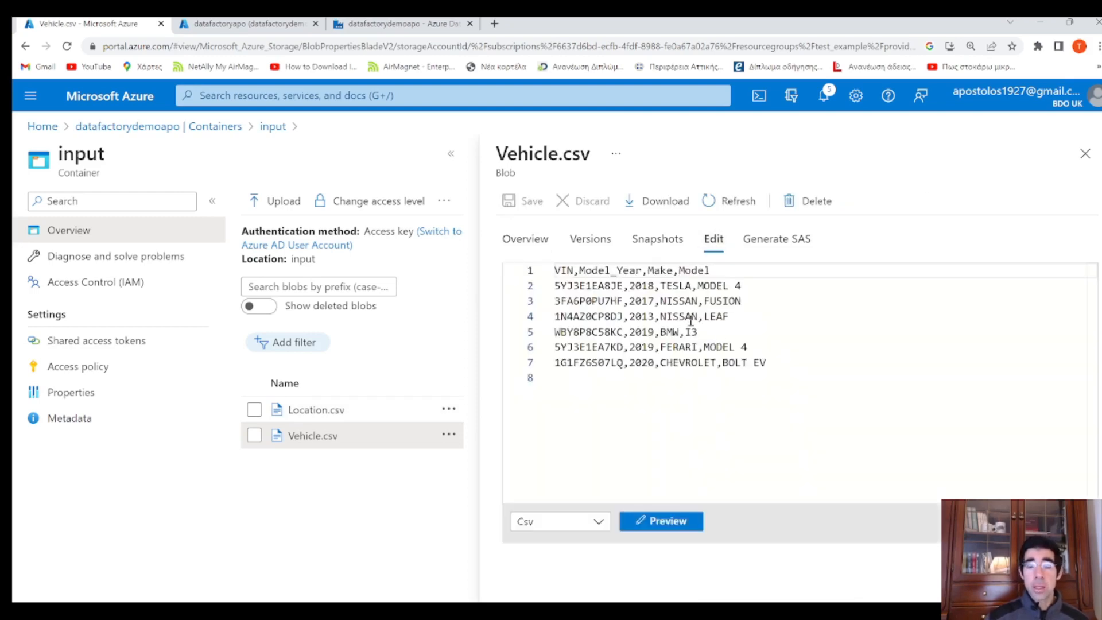
drag(798, 379, 554, 267)
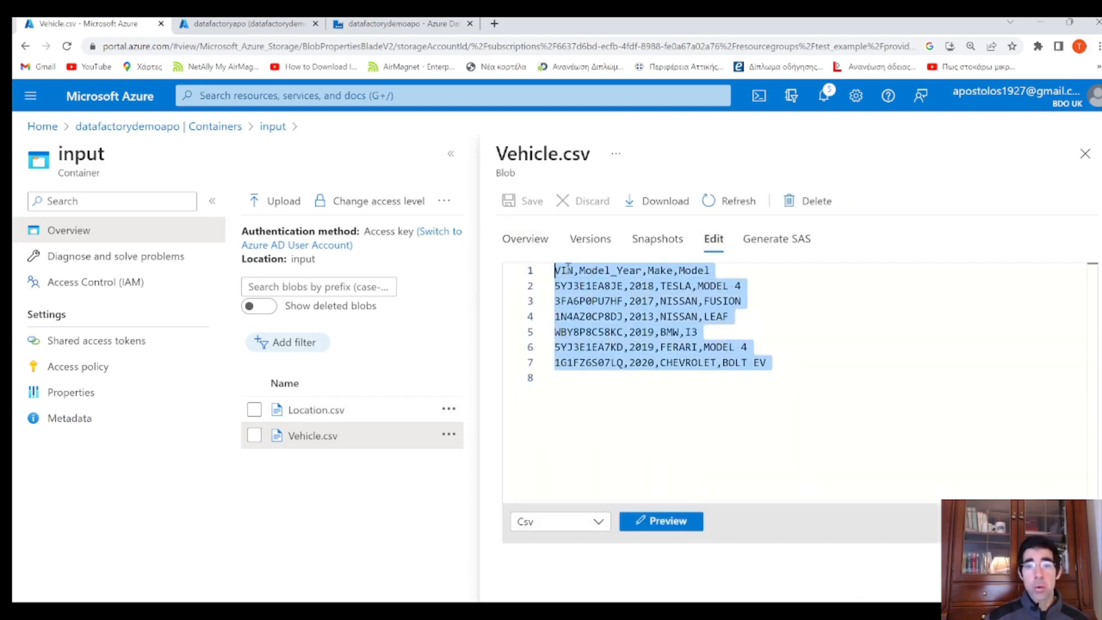
double_click(566, 270)
double_click(632, 270)
click(669, 270)
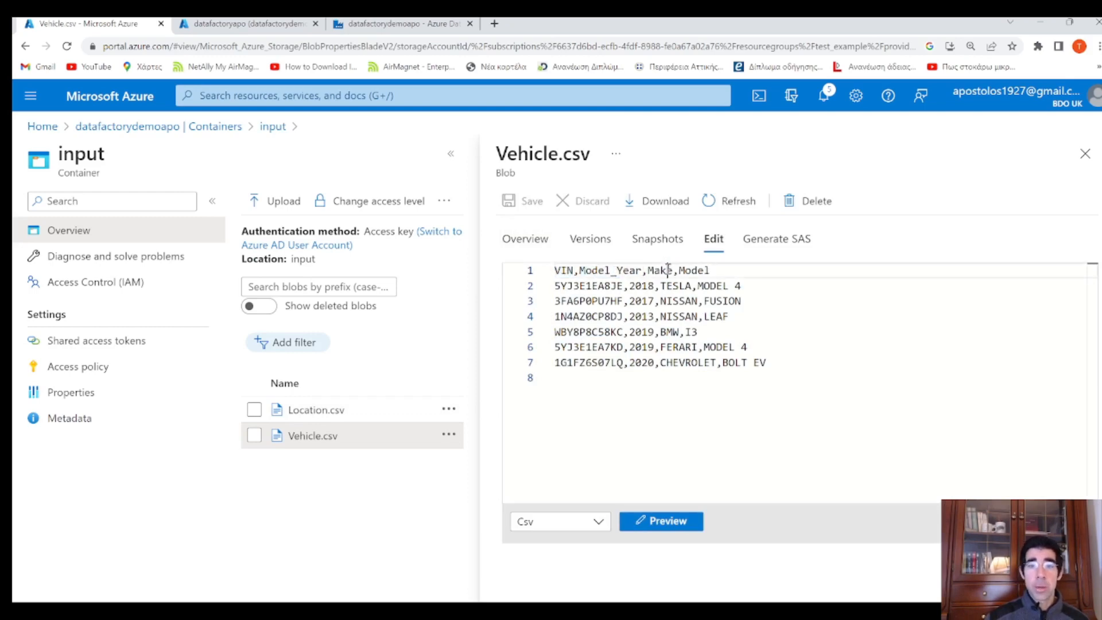
double_click(660, 270)
double_click(694, 269)
click(1086, 153)
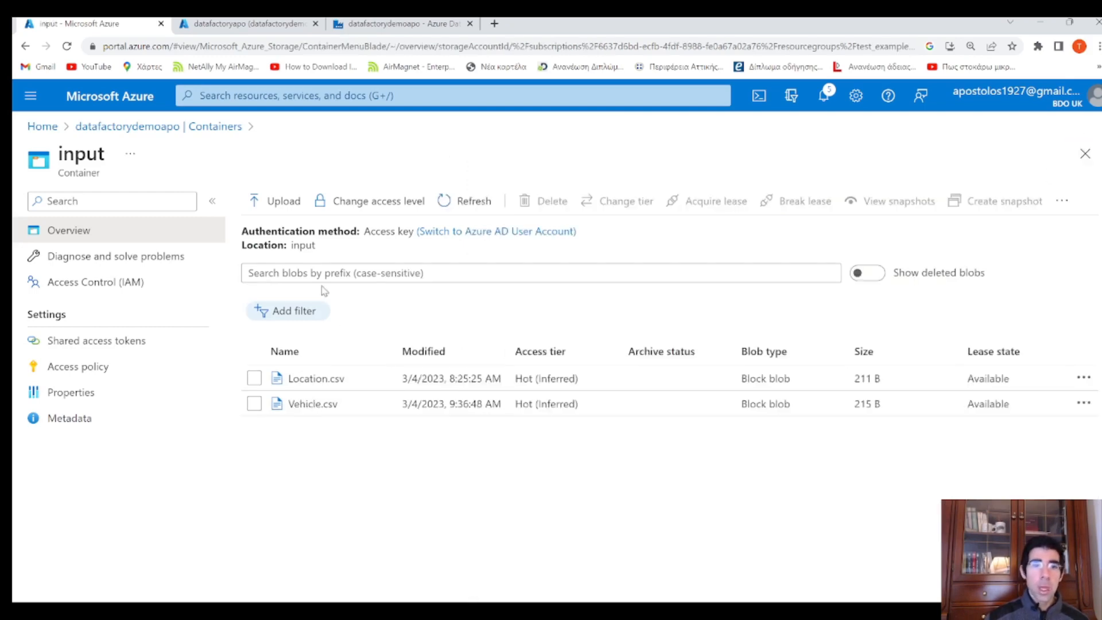
Check the empty output container, then go back to the SQL database query editor
click(198, 127)
click(293, 351)
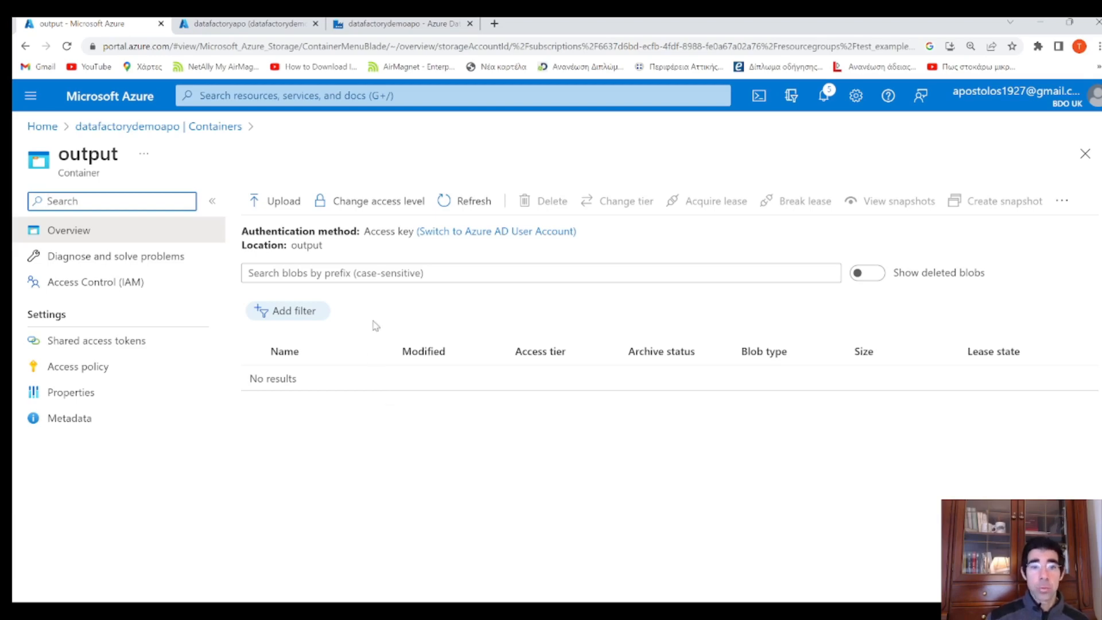
click(228, 129)
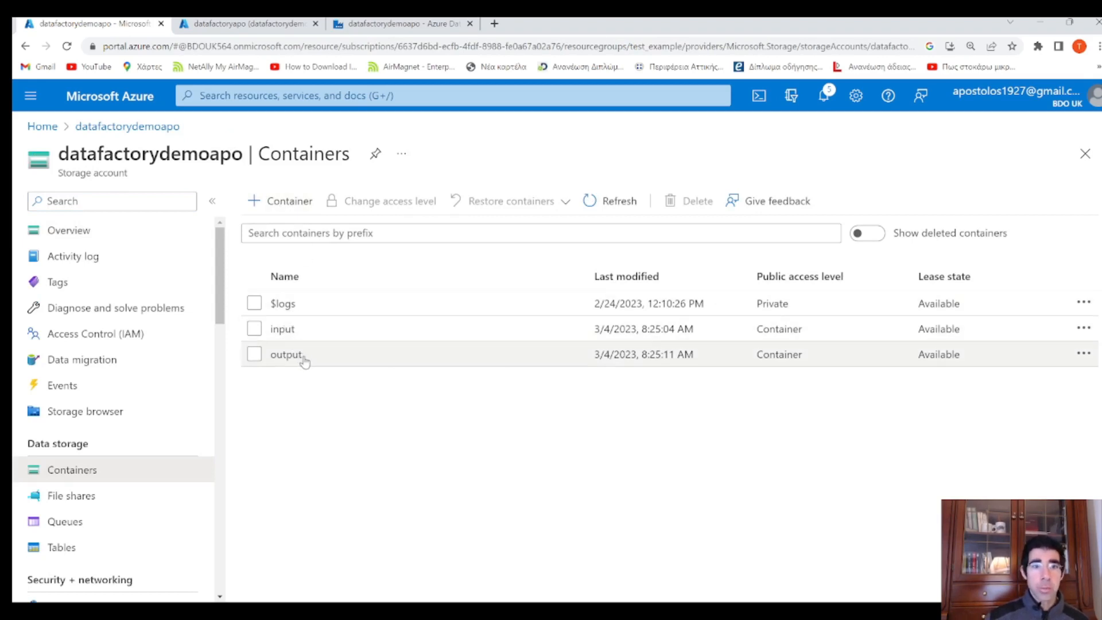
click(250, 24)
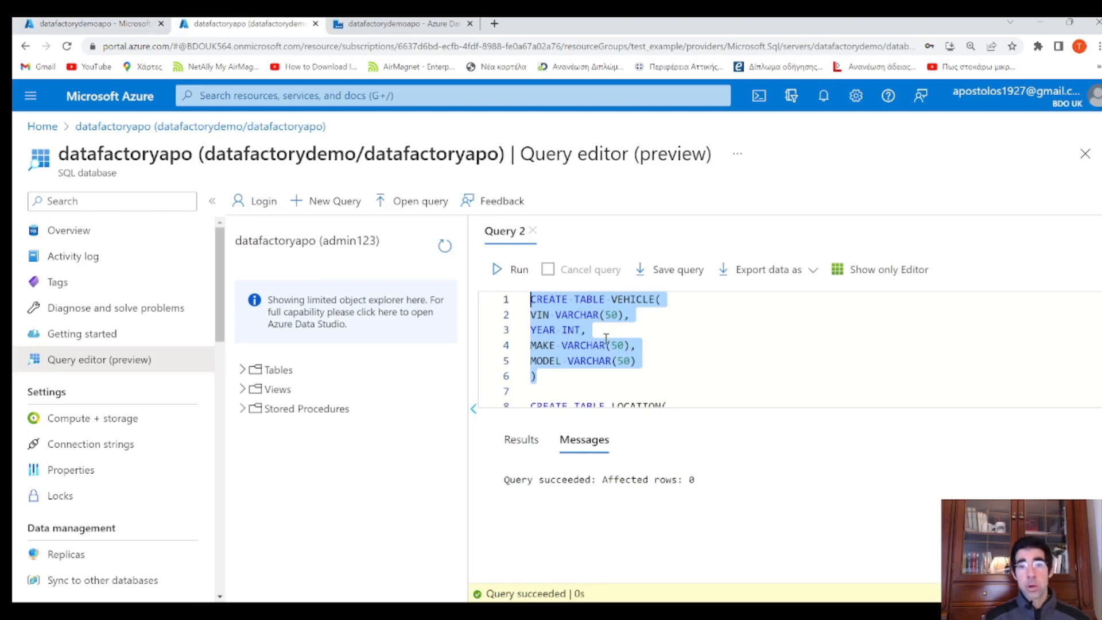
Run the CREATE TABLE VEHICLE and CREATE TABLE LOCATION statements
drag(567, 378, 531, 298)
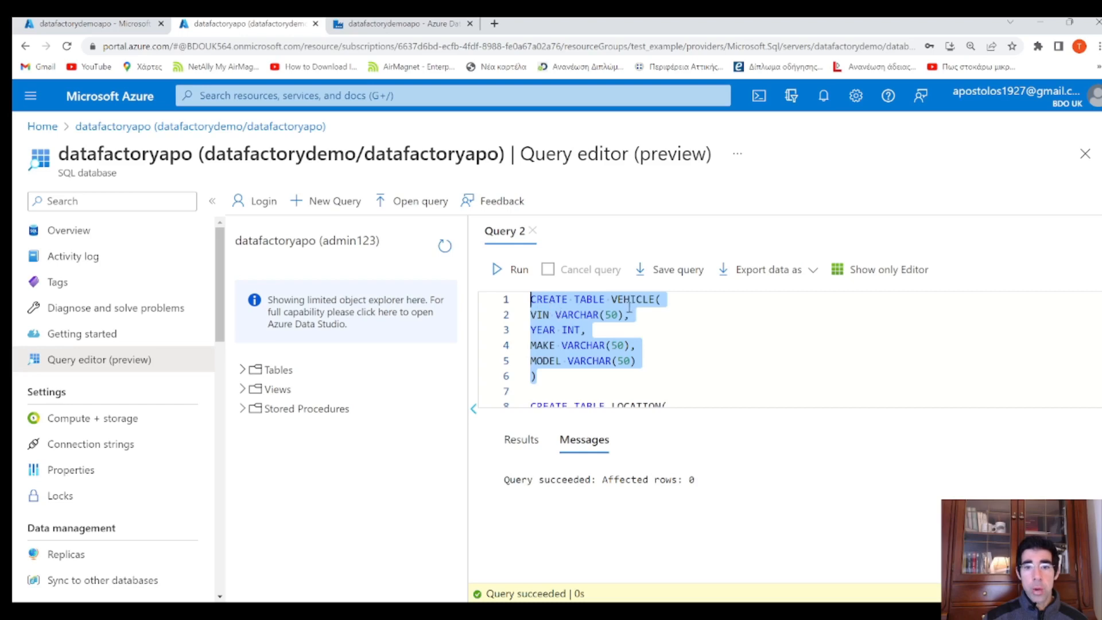
click(512, 270)
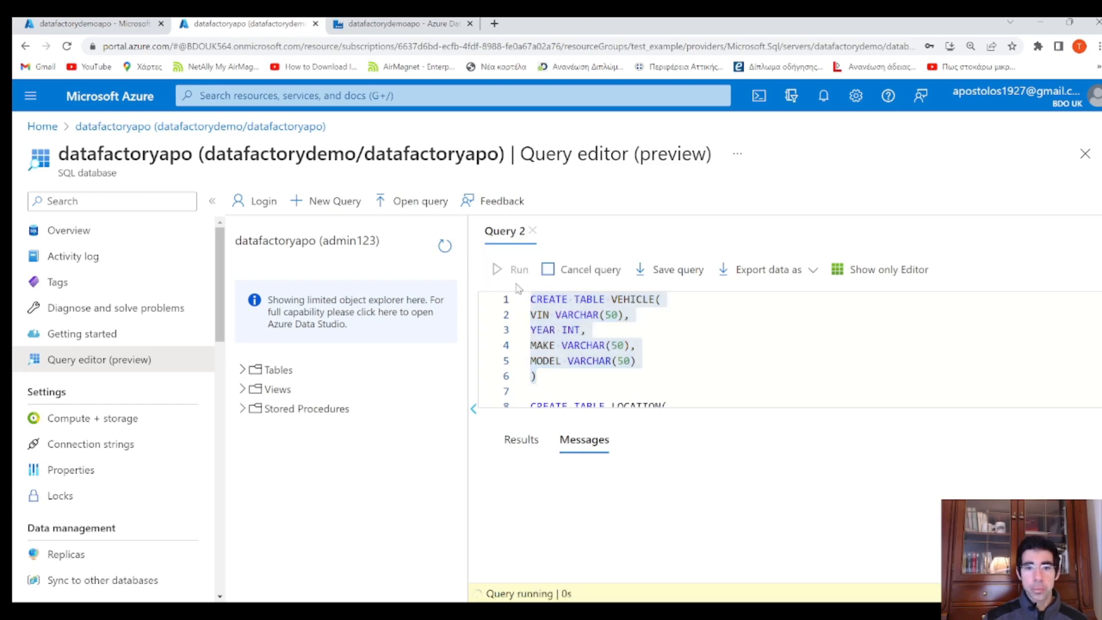
scroll(632, 350, down, 2)
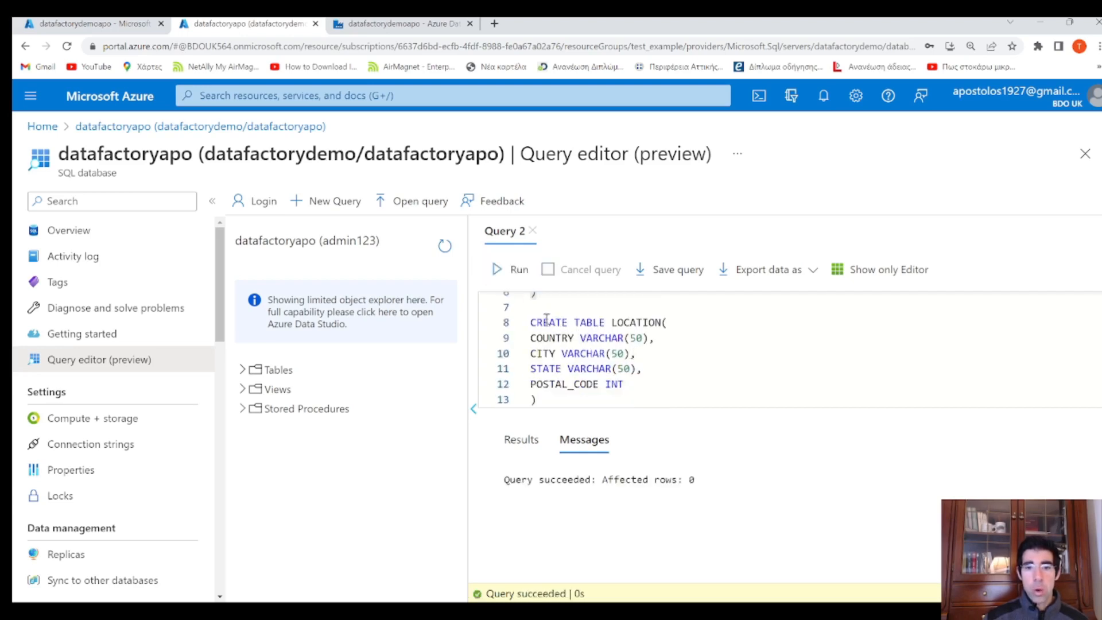
drag(531, 307, 561, 400)
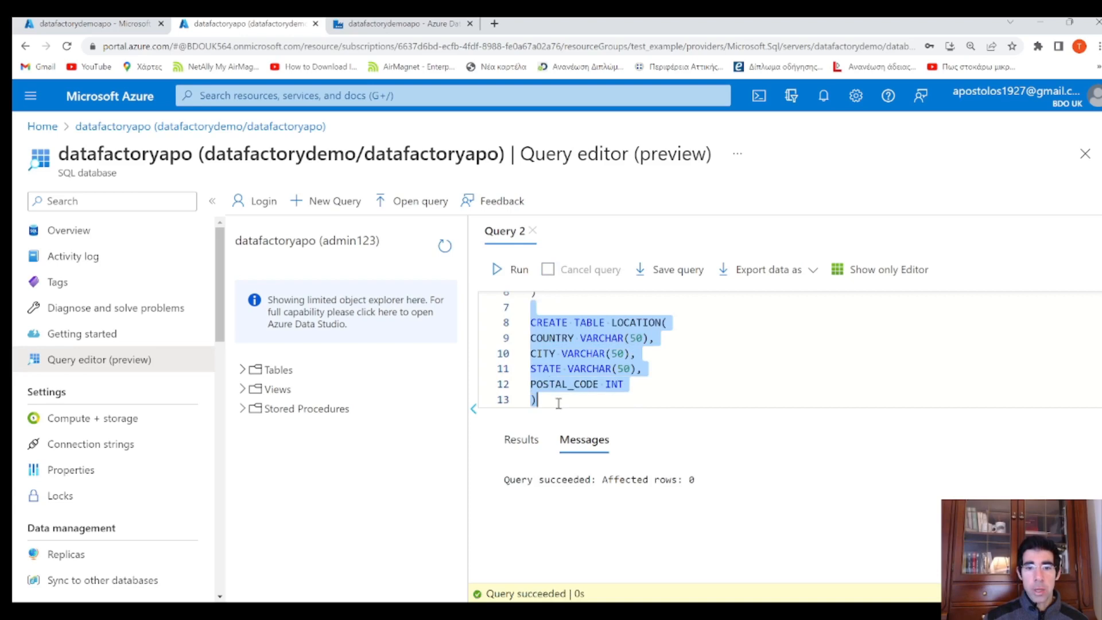
click(504, 271)
click(572, 333)
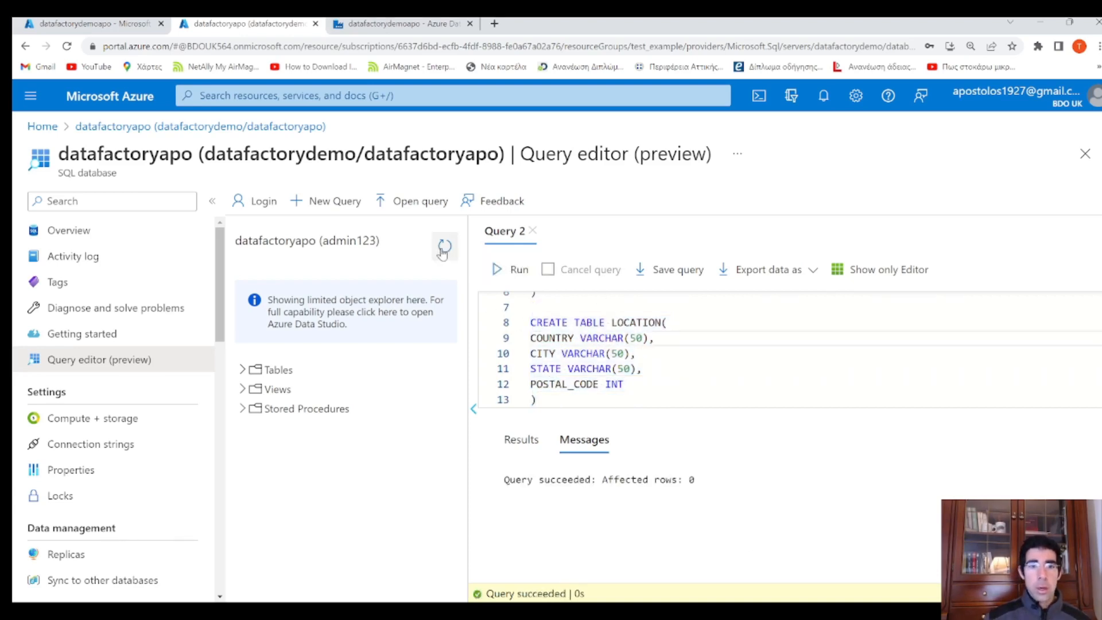
List the tables and run Select Top 1000 Rows on dbo.LOCATION, then move to Data Factory
click(243, 371)
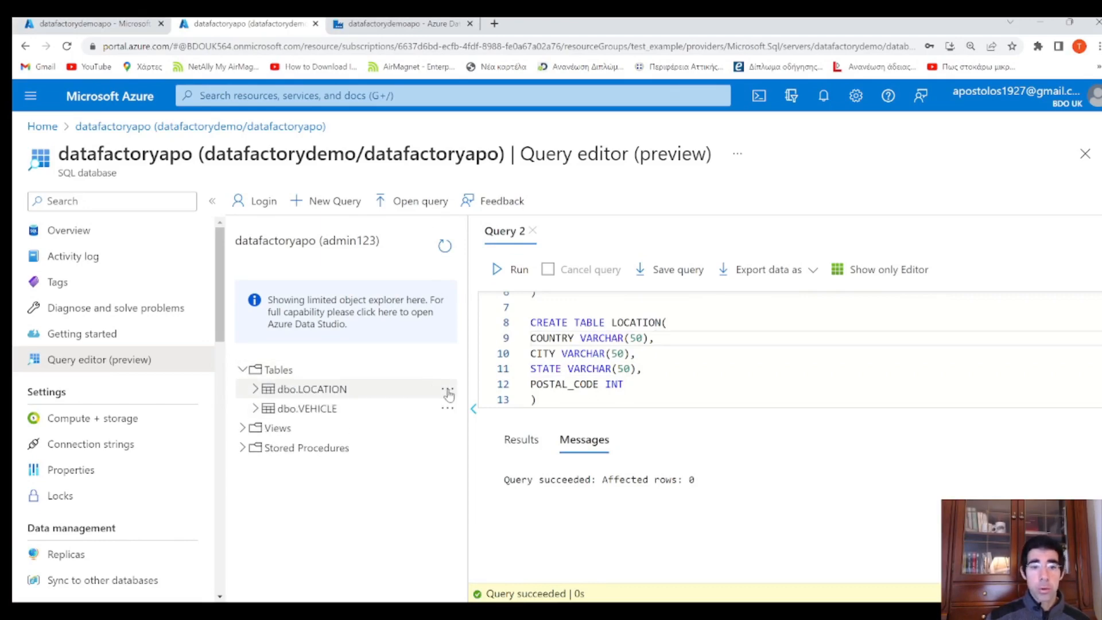
click(448, 393)
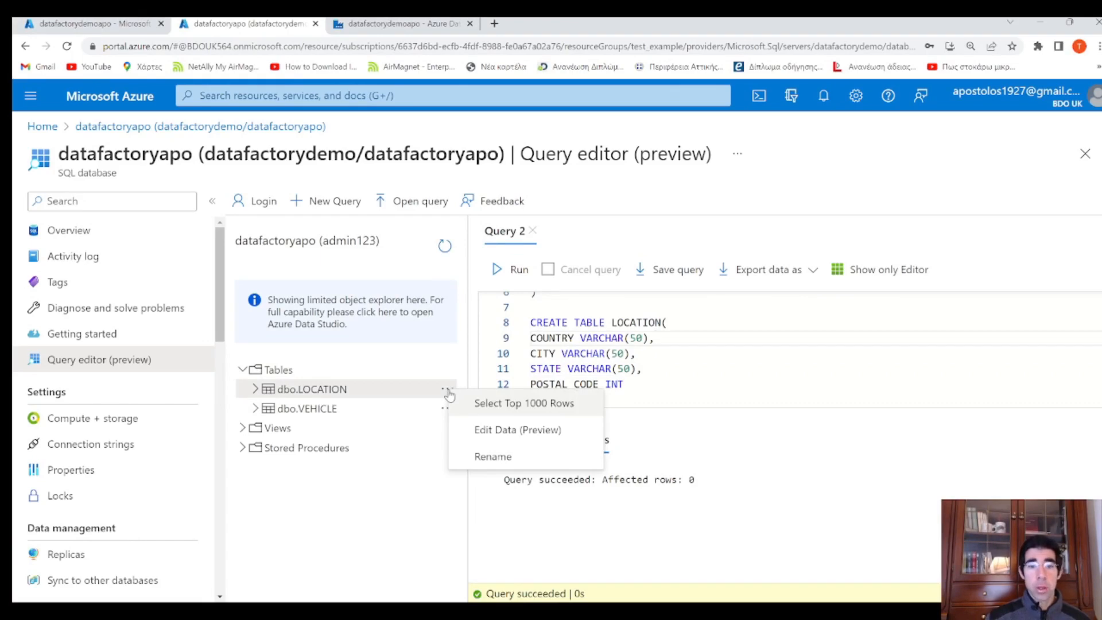
click(552, 409)
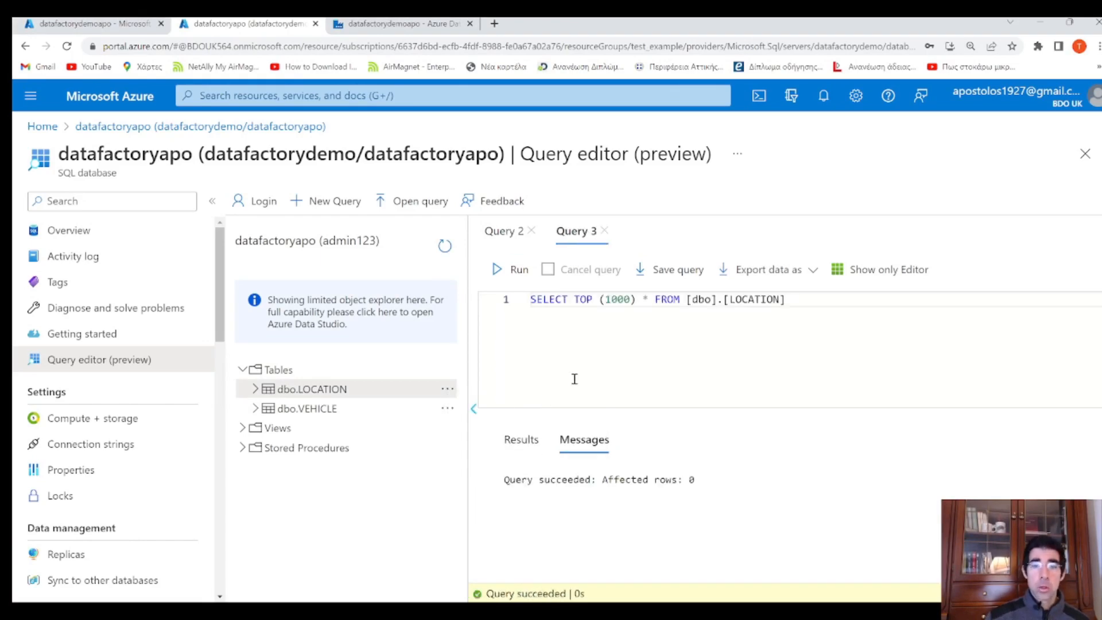
key(ctrl+a)
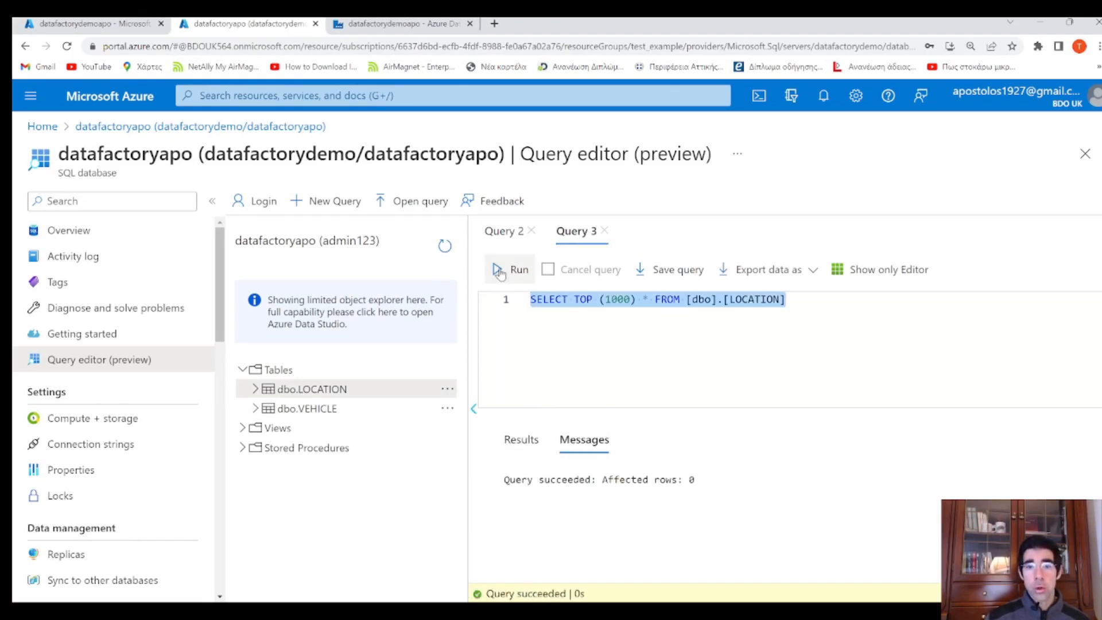
click(505, 269)
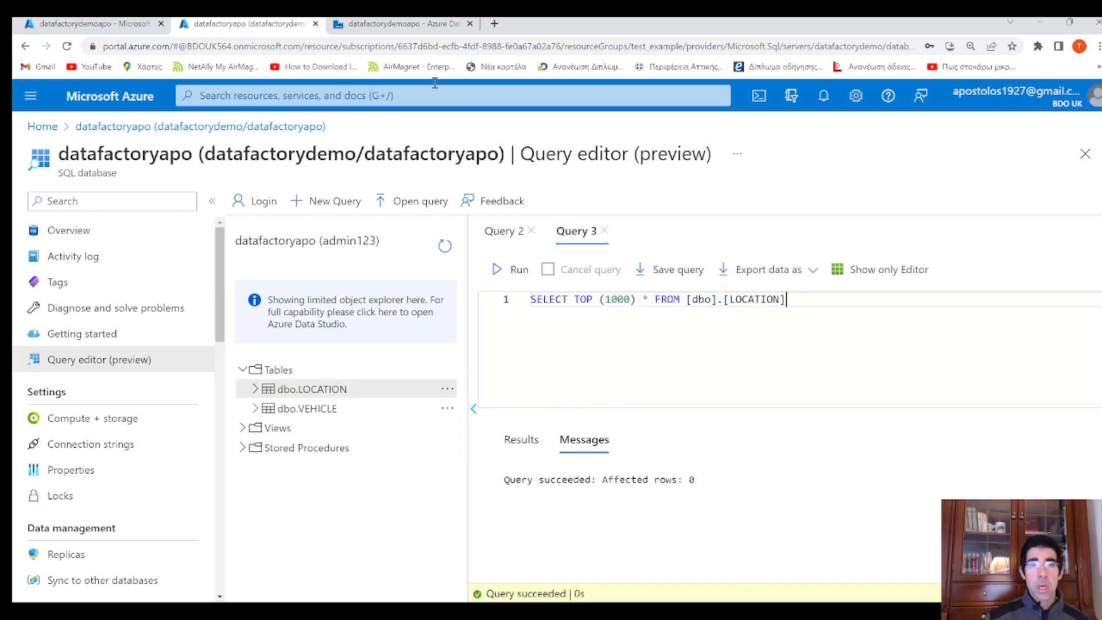
click(409, 25)
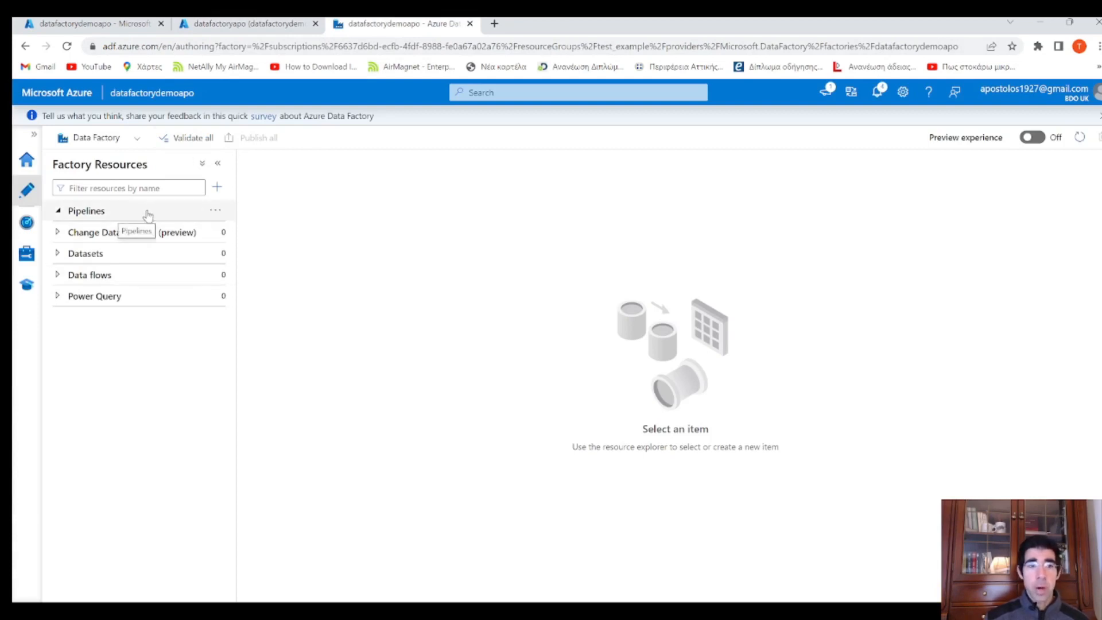
Go Home and back to Author, then bring up the Datasets actions menu in Factory Resources
click(26, 160)
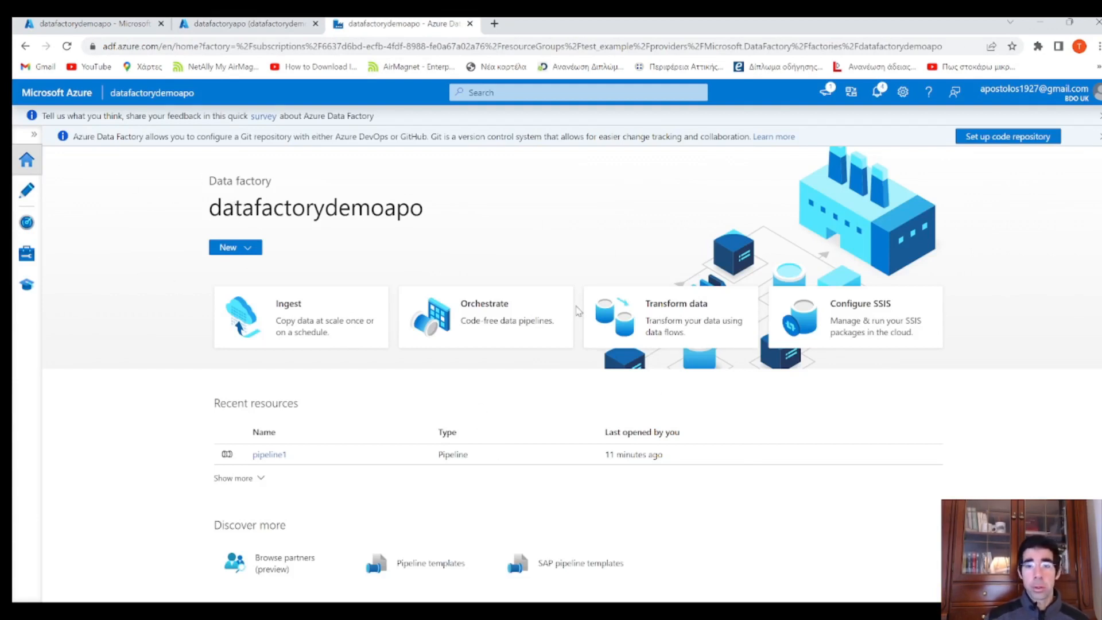
click(27, 192)
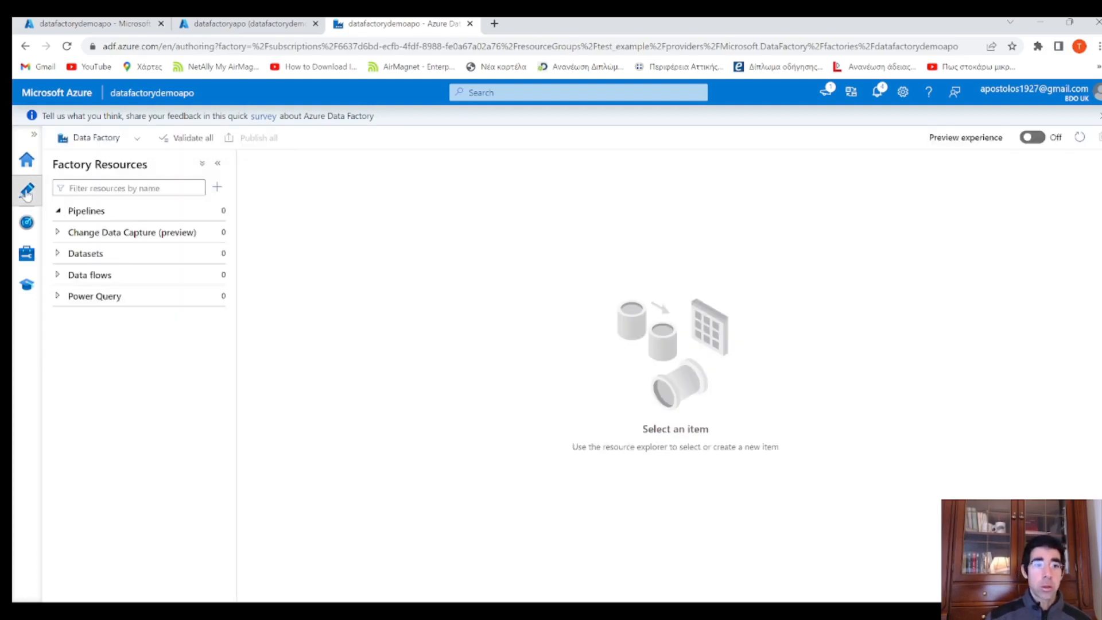
click(57, 210)
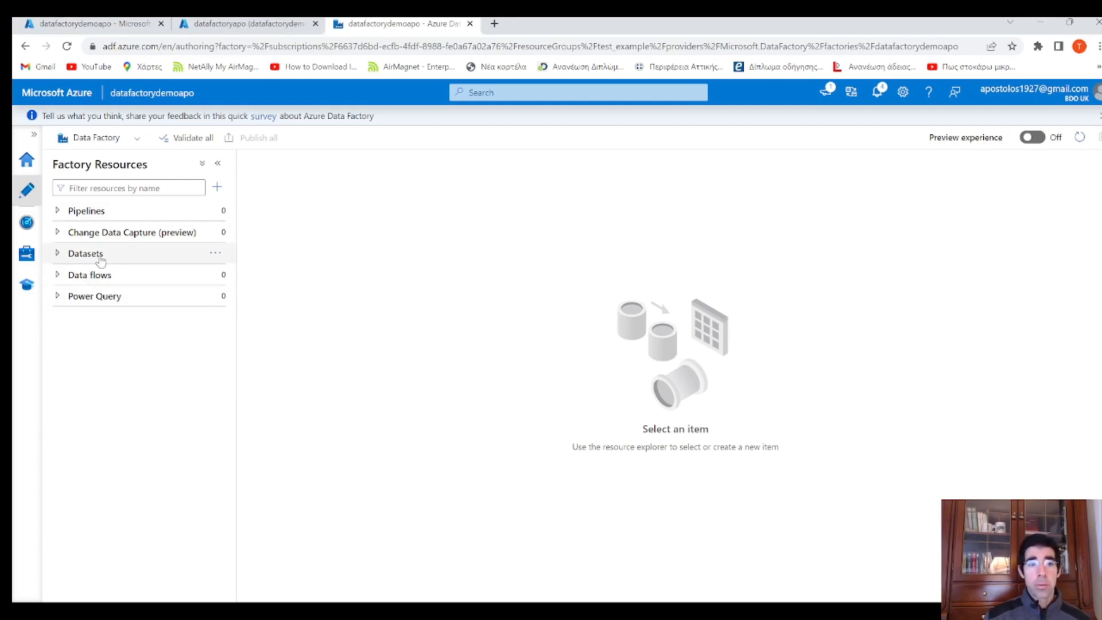
click(222, 255)
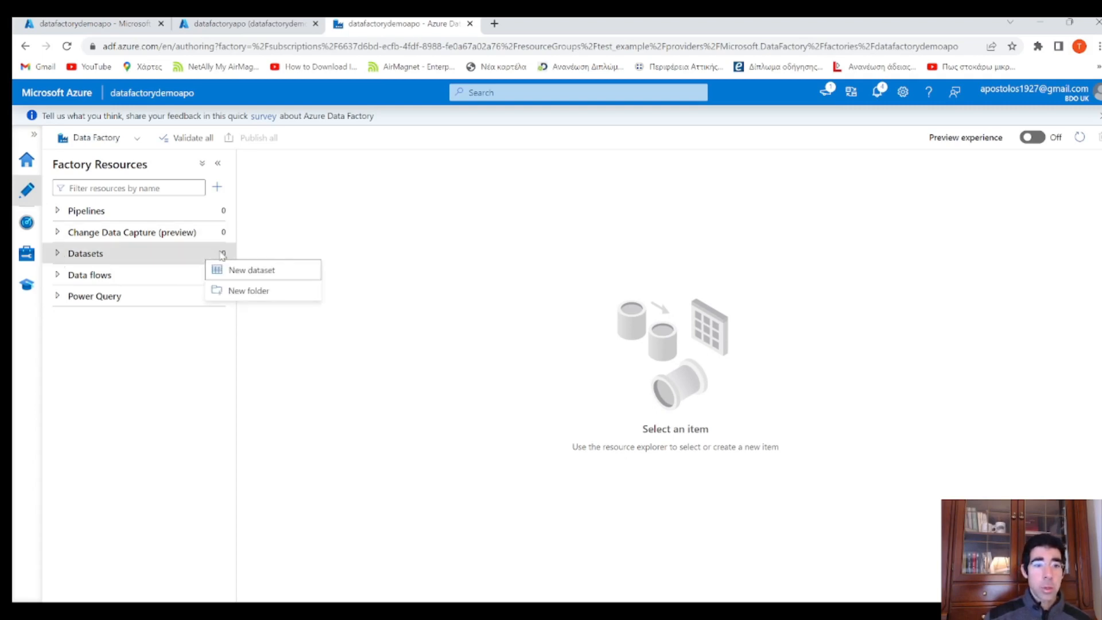
Start a new Azure Blob Storage dataset in DelimitedText format
click(247, 269)
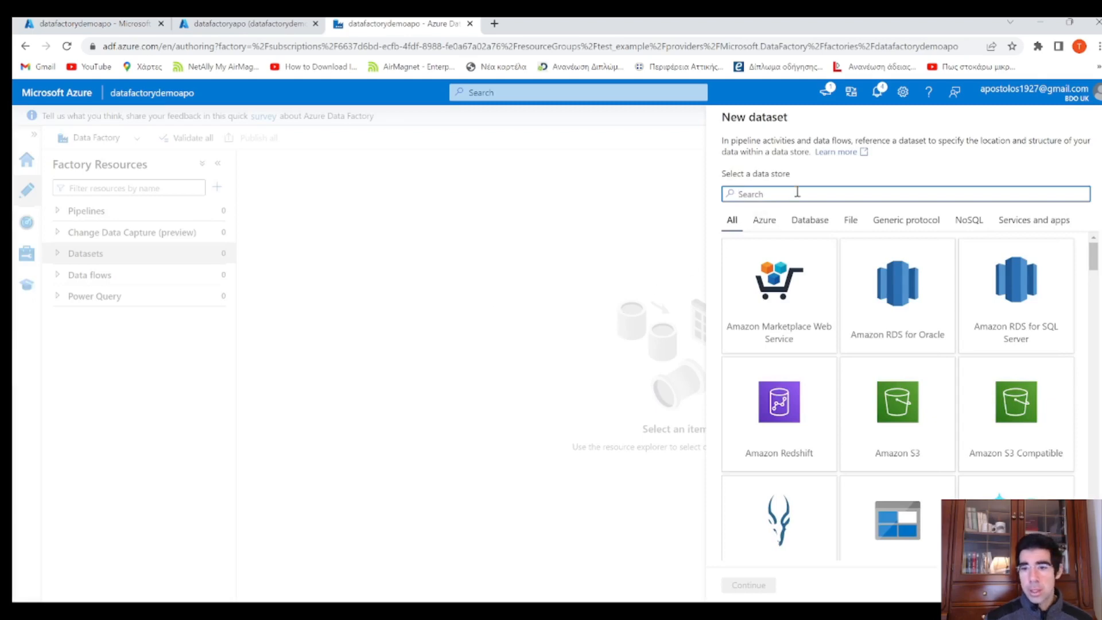
scroll(923, 352, down, 1)
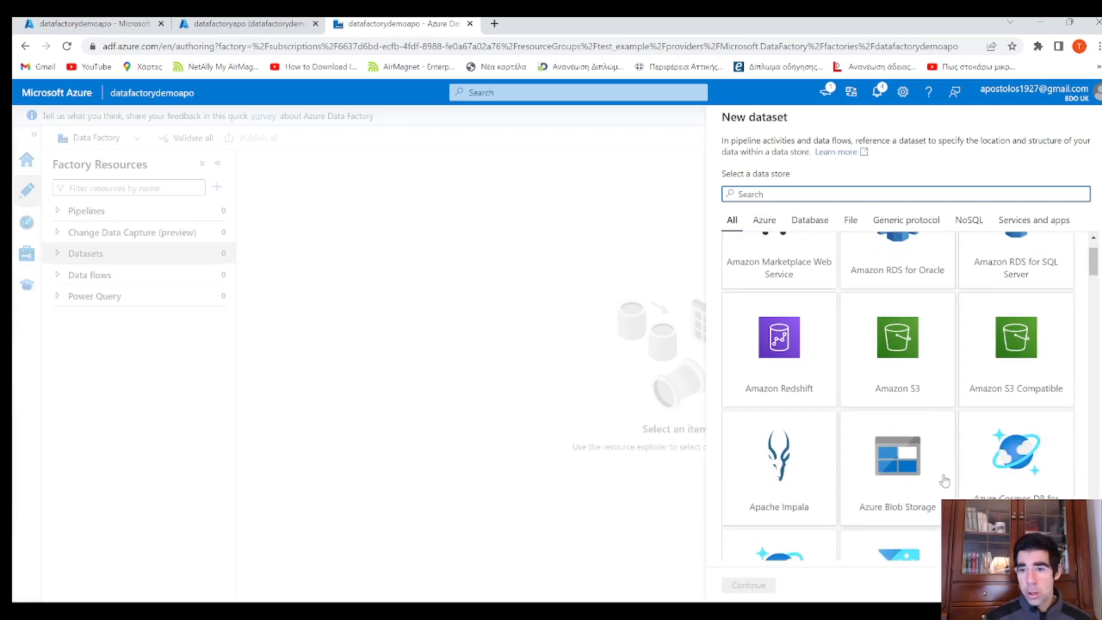
click(913, 480)
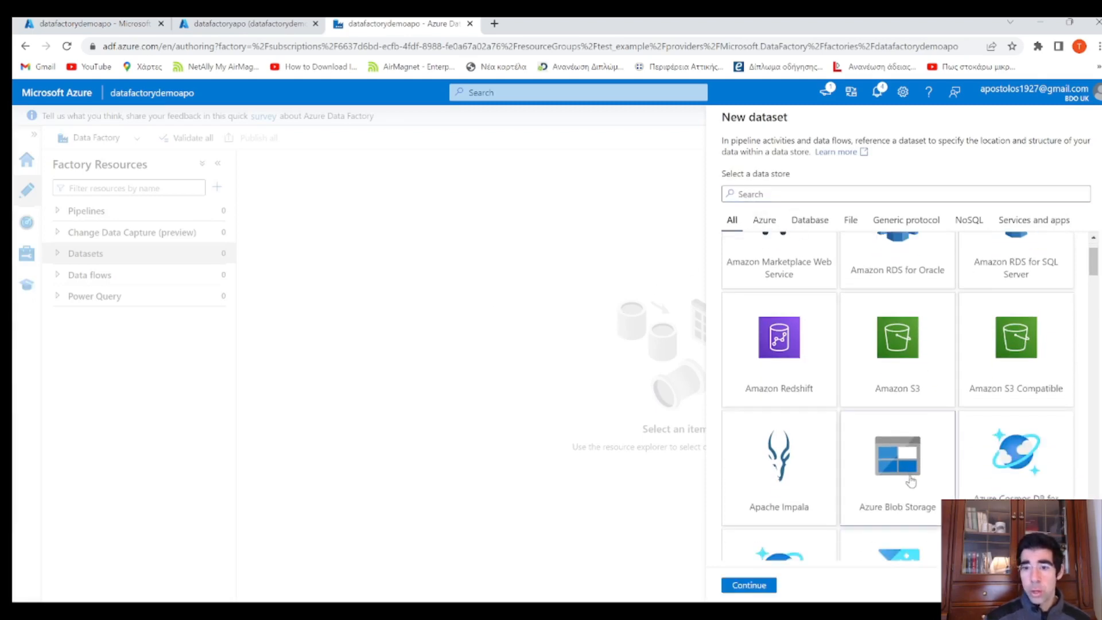
click(766, 591)
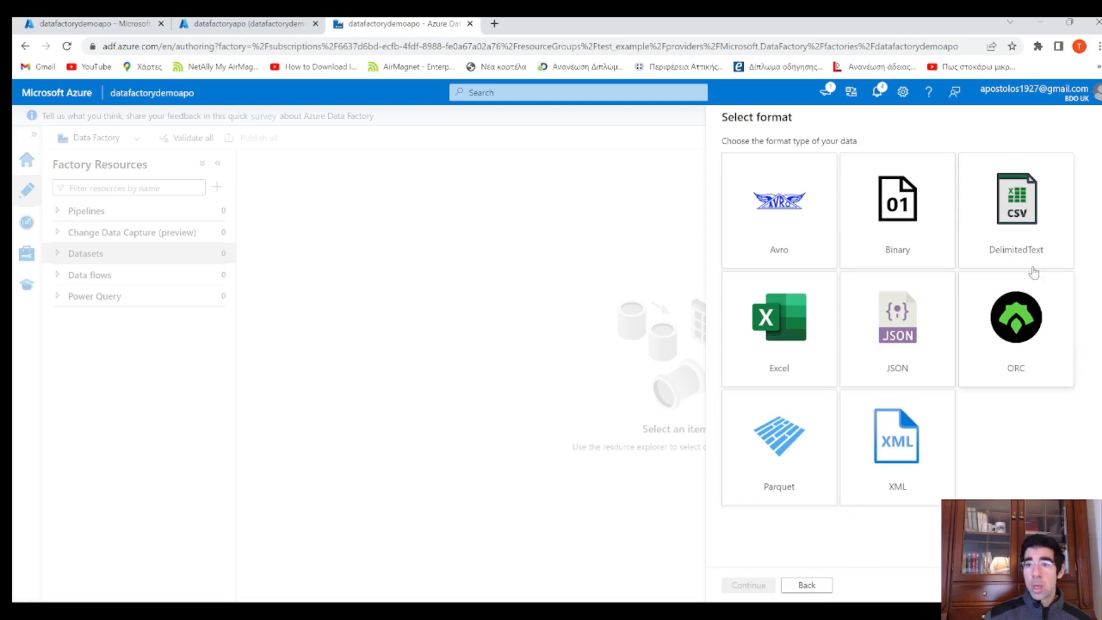
click(1028, 228)
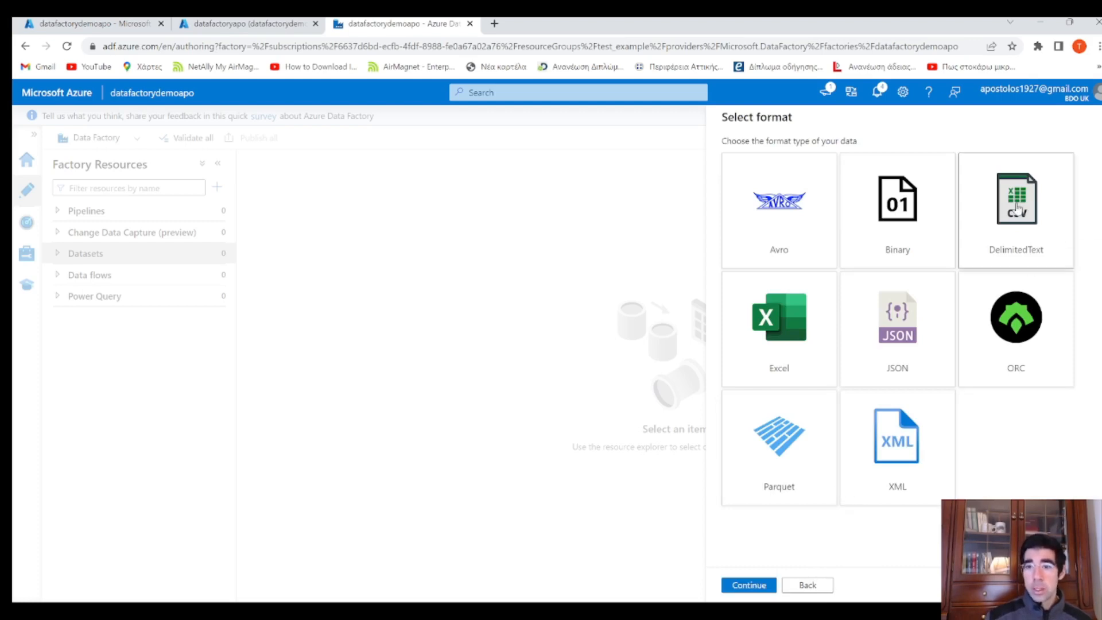
click(749, 583)
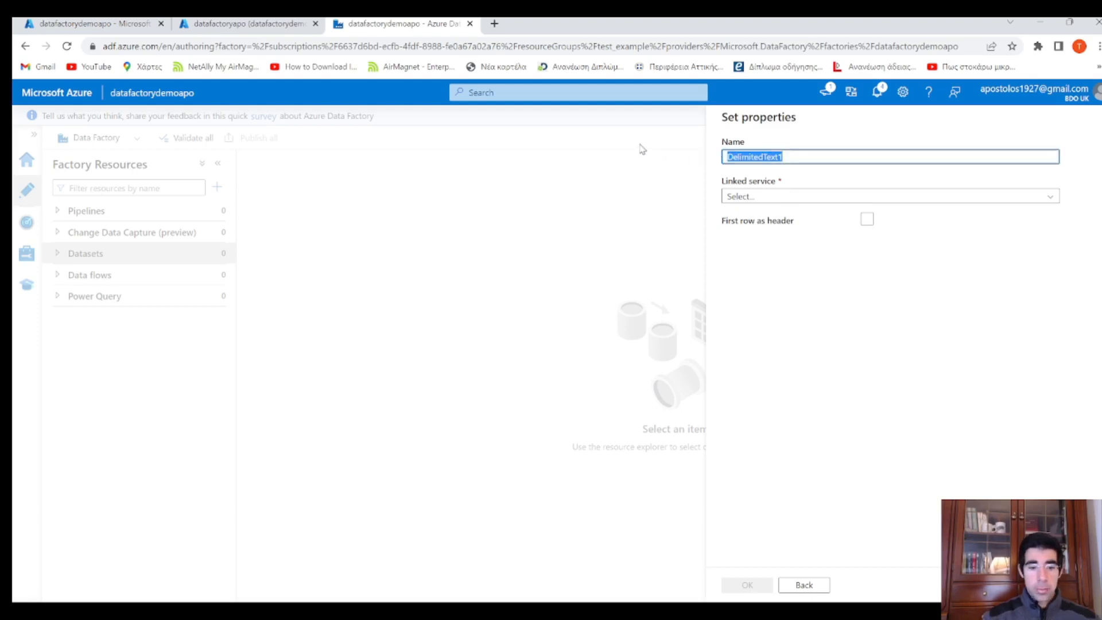
Name the dataset CsvDataset and begin a new linked service for it
key(BackSpace)
text(Csv)
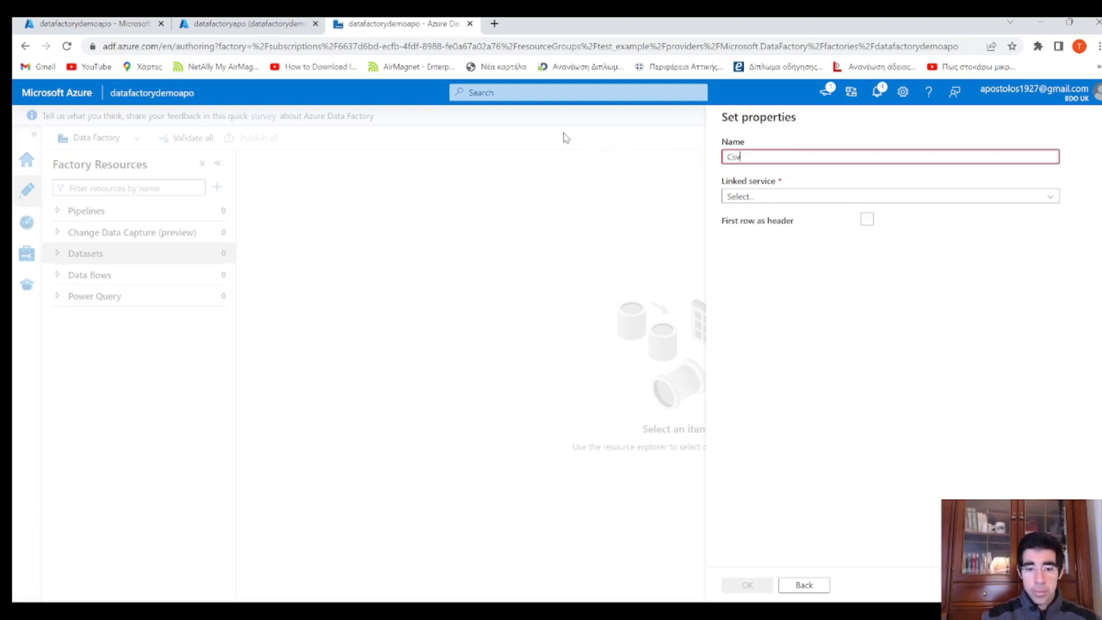
text(Dataset)
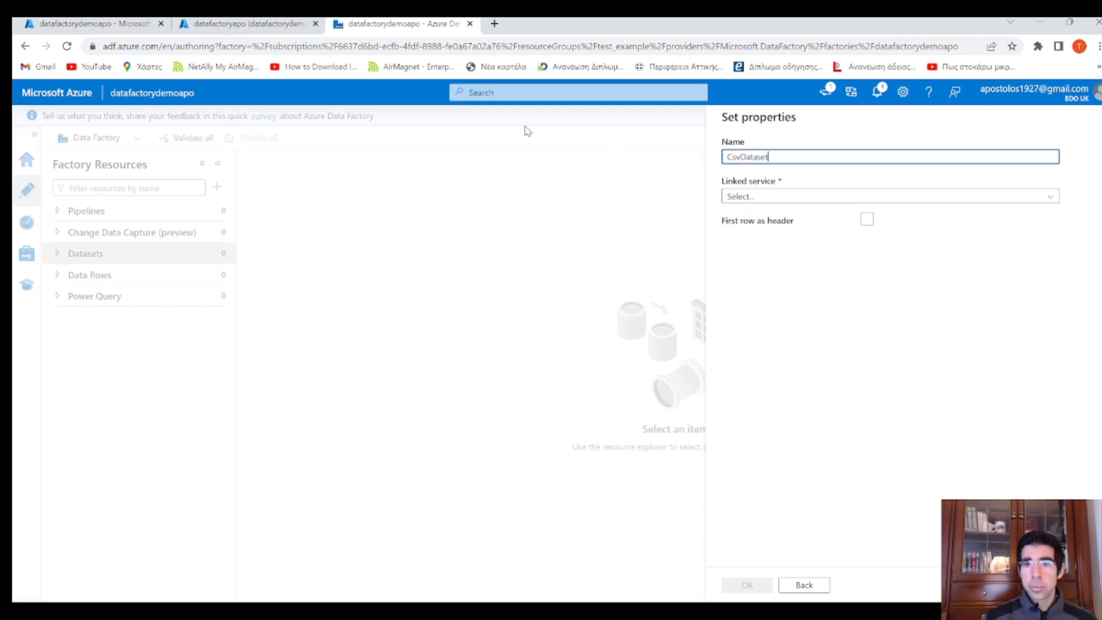
click(760, 201)
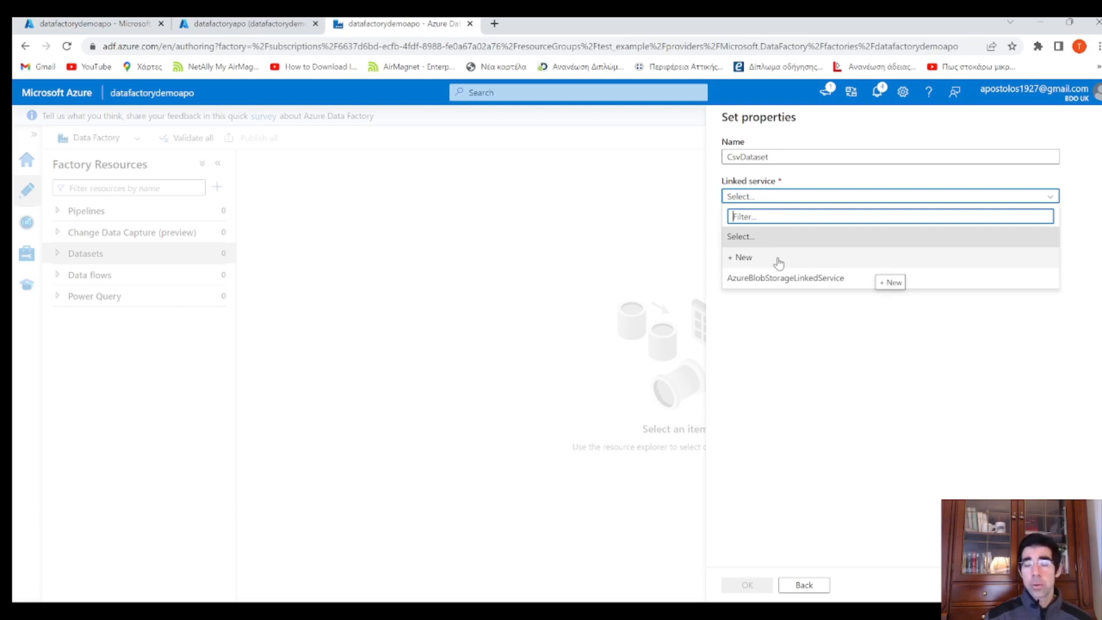
click(778, 263)
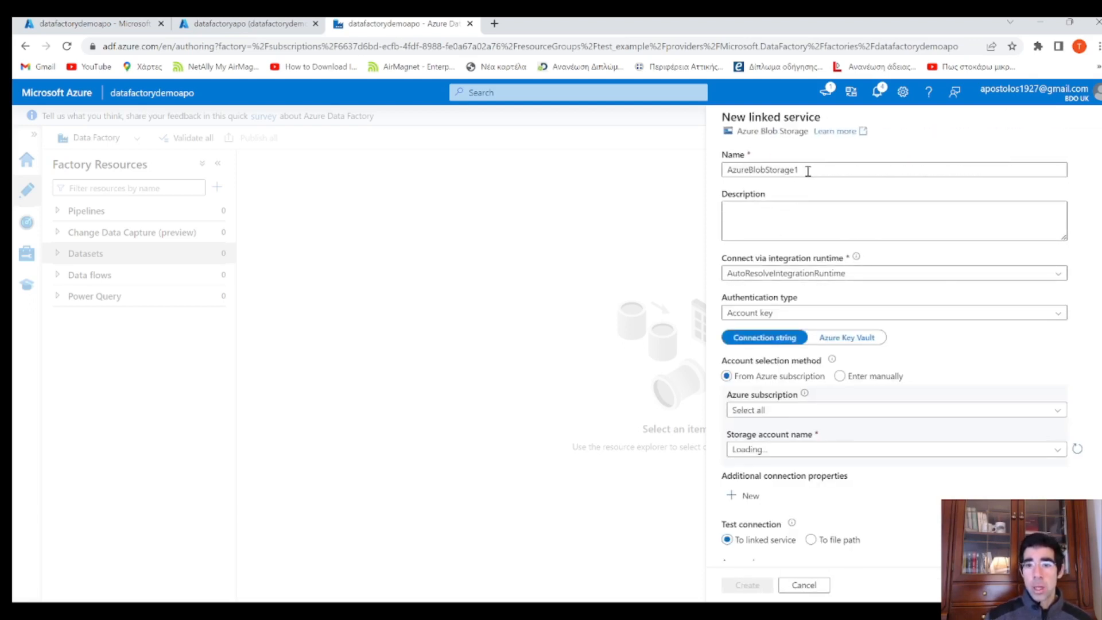
Create linked service BlobStorageLinkedService on the Azure subscription and datafactorydemoapo storage account
double_click(808, 171)
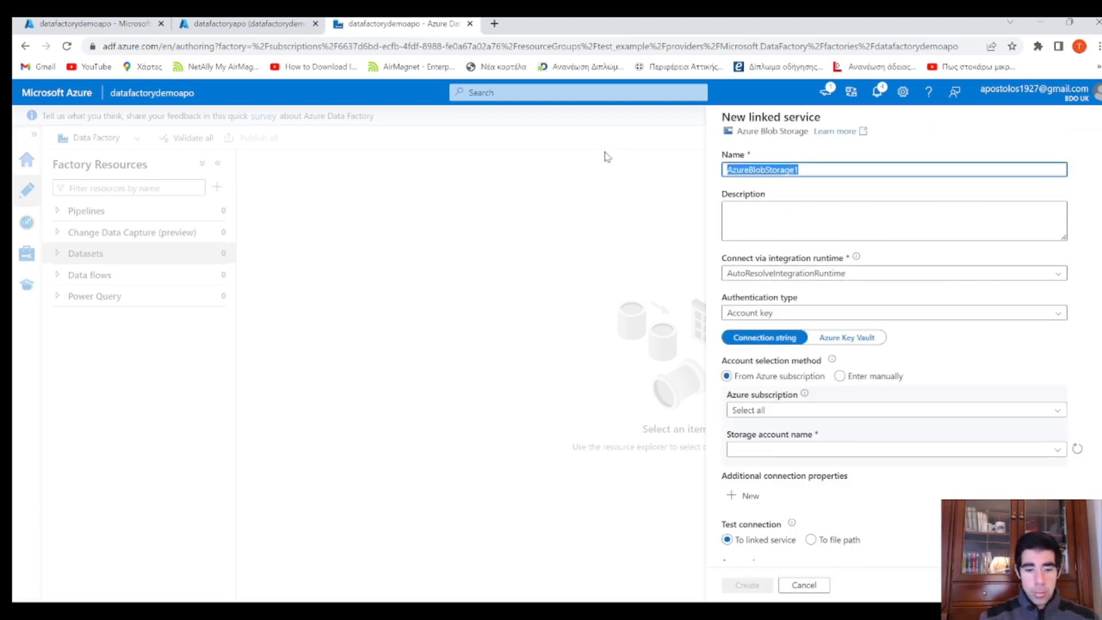
text(BlobStorag)
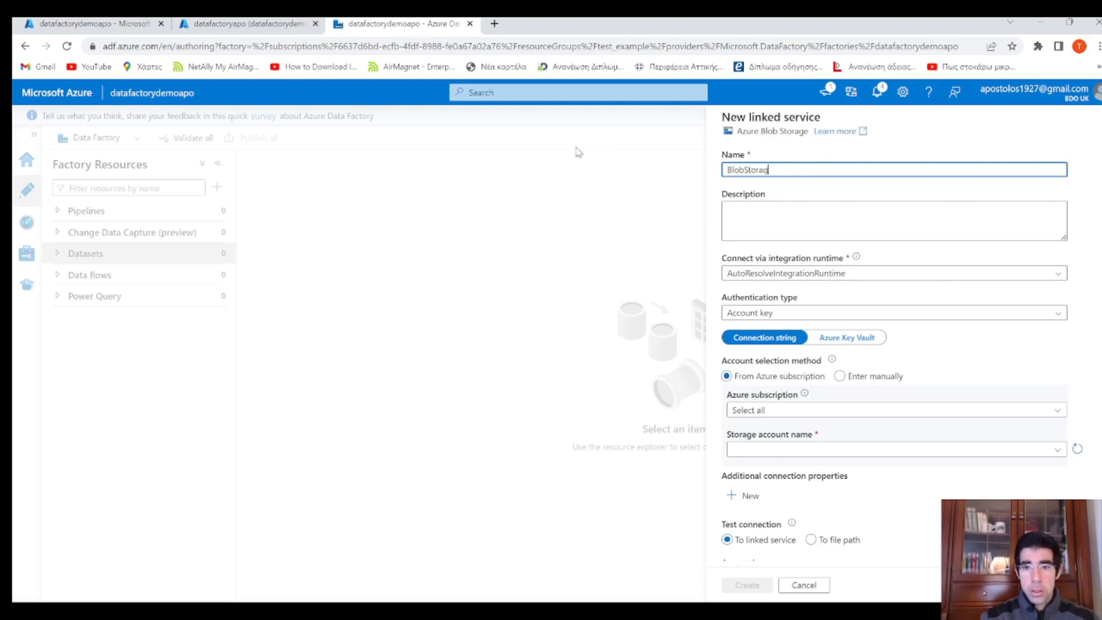
text(eLinked)
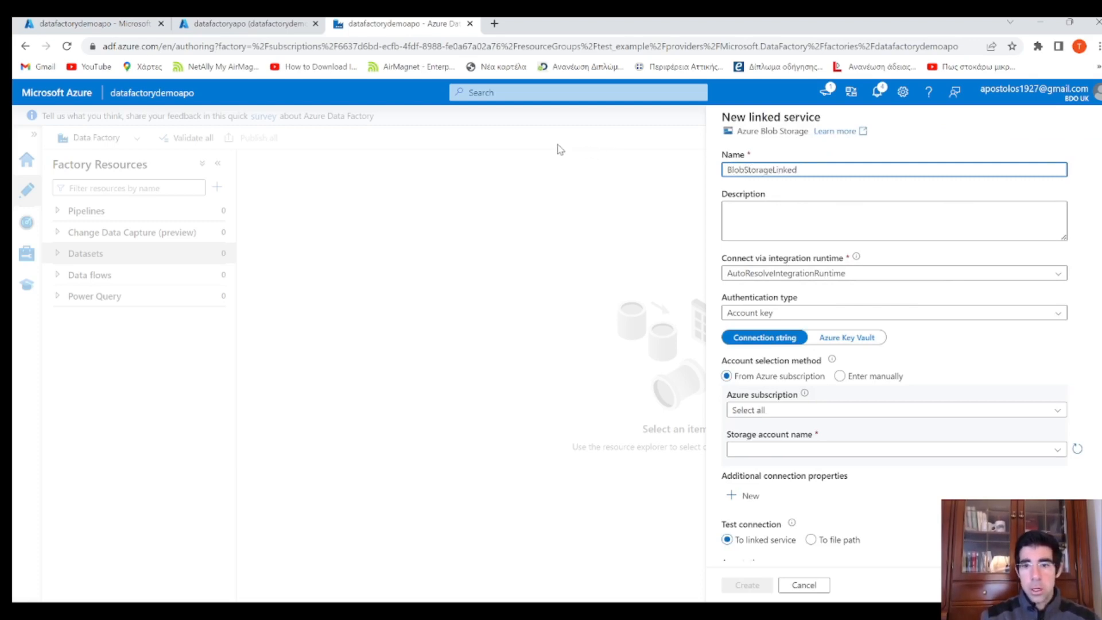
text(Service)
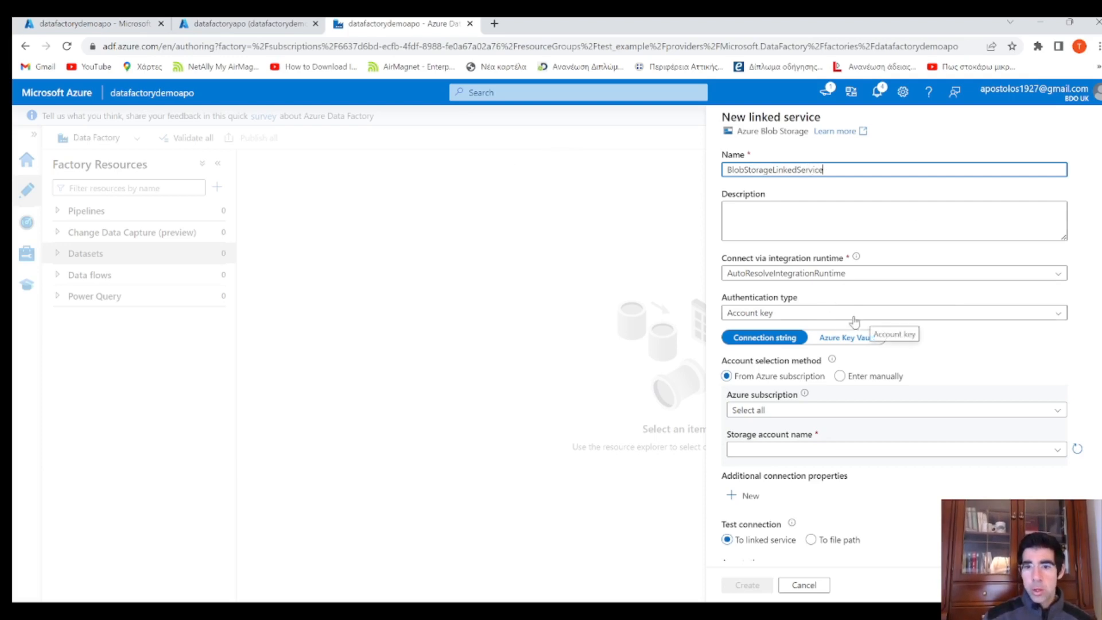
click(832, 359)
click(944, 410)
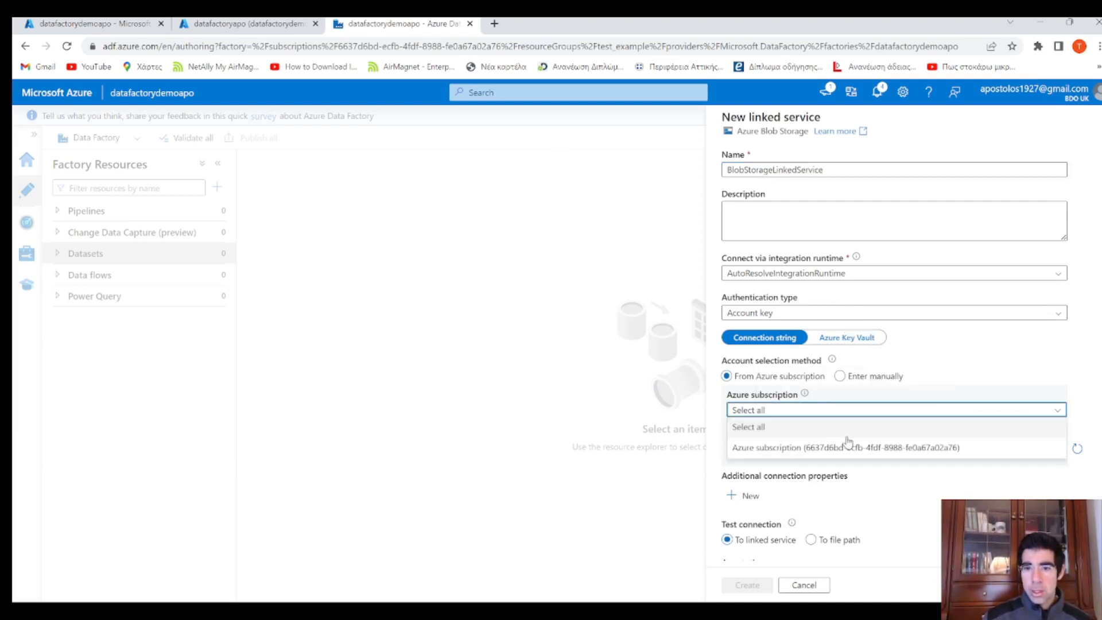
click(792, 446)
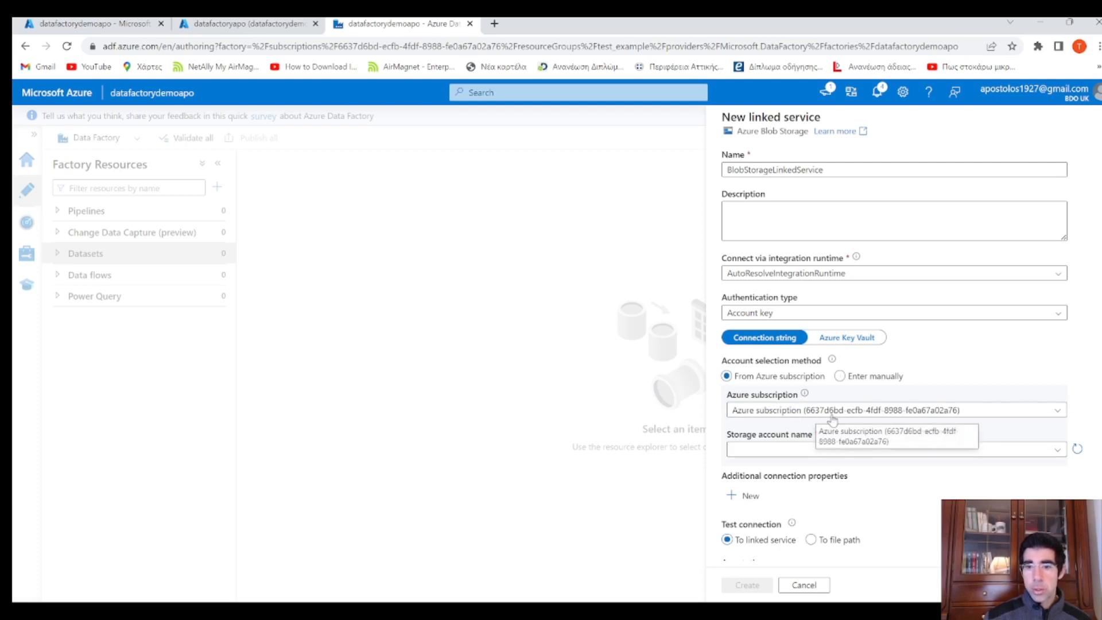
scroll(861, 410, down, 1)
click(829, 386)
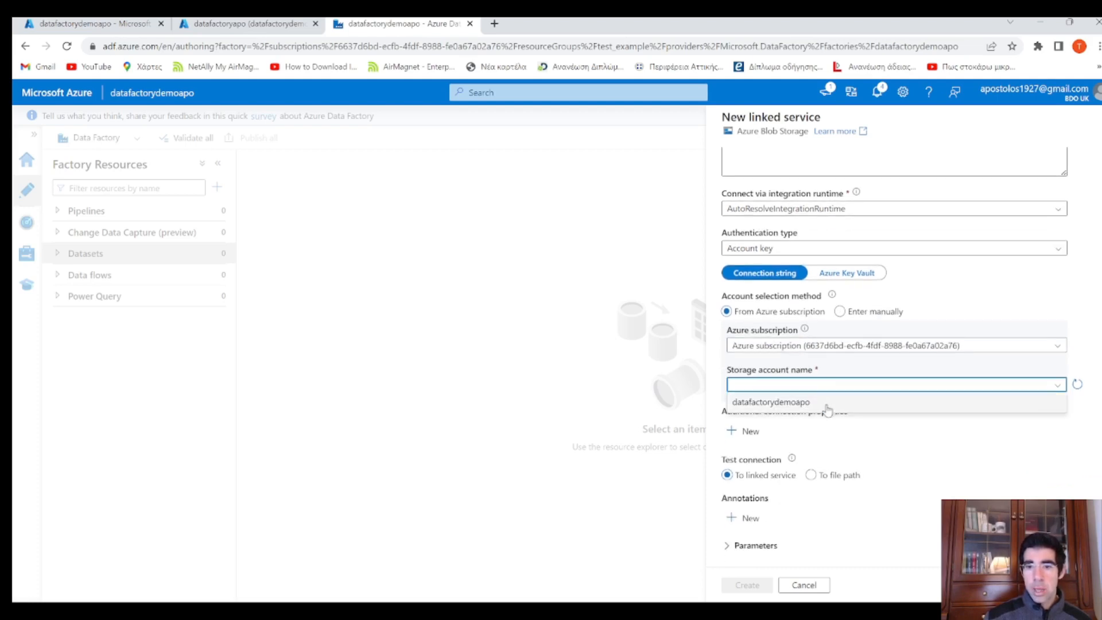
click(829, 403)
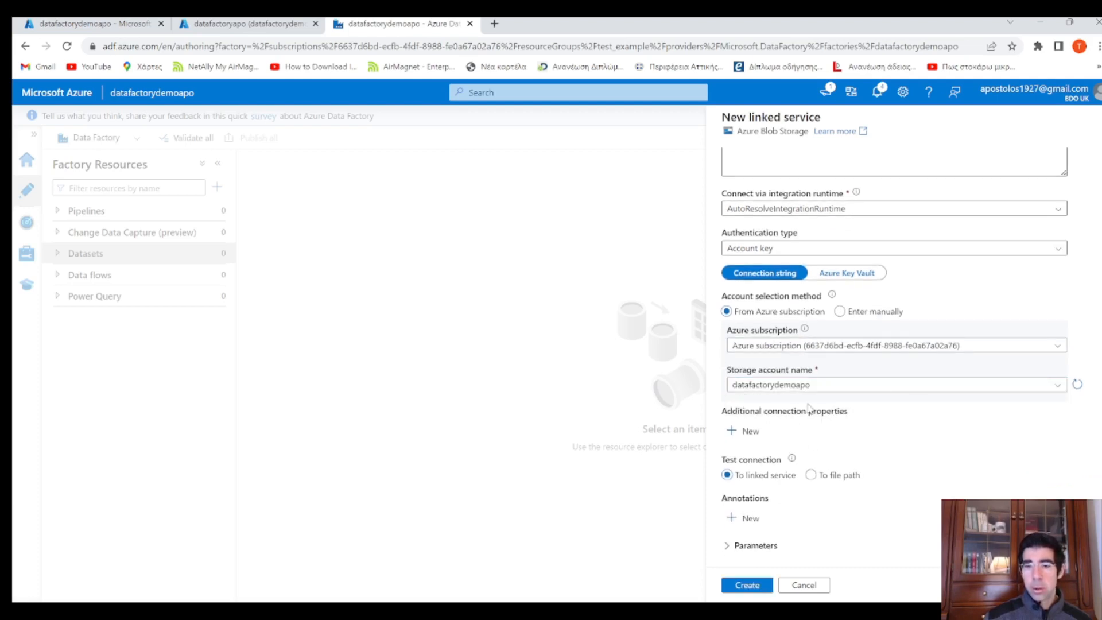
scroll(919, 405, down, 1)
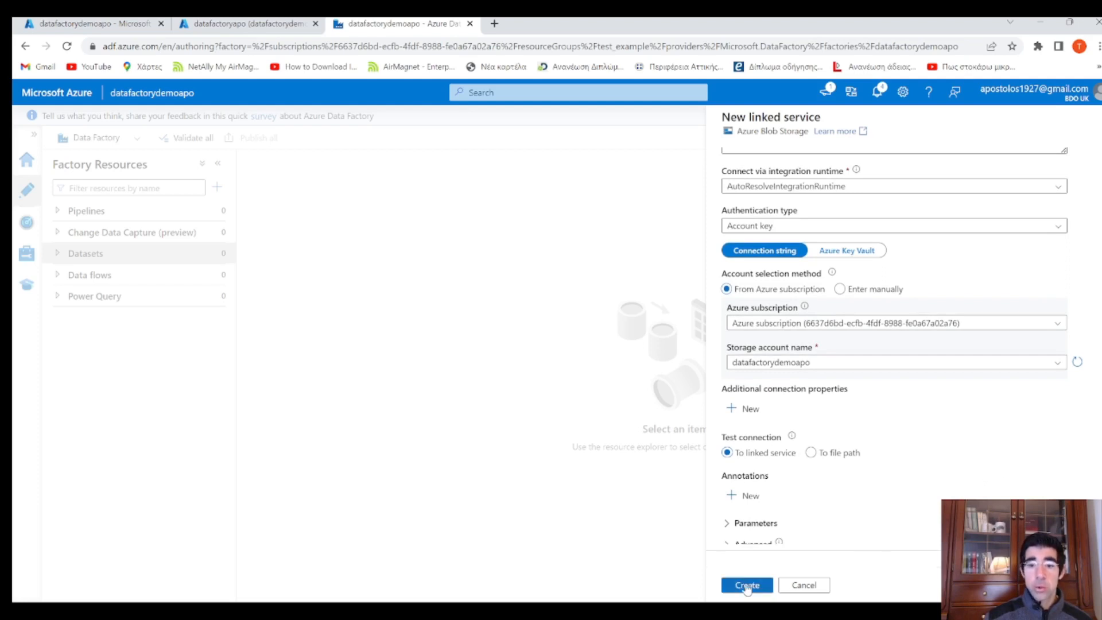
click(747, 585)
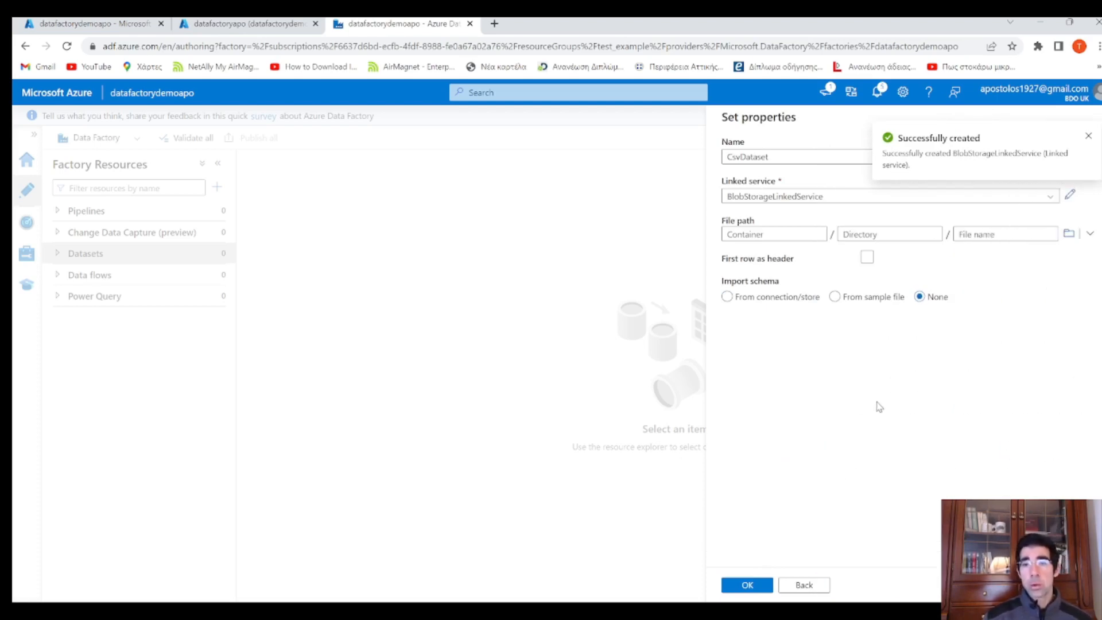
Confirm the properties with BlobStorageLinkedService selected to create CsvDataset
click(761, 234)
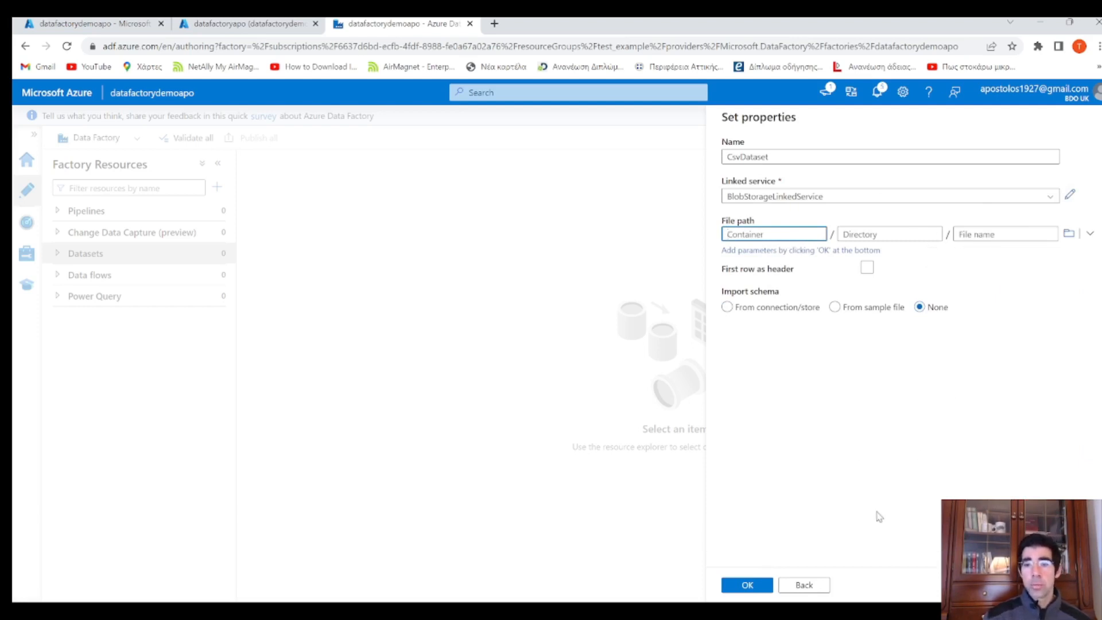
click(754, 585)
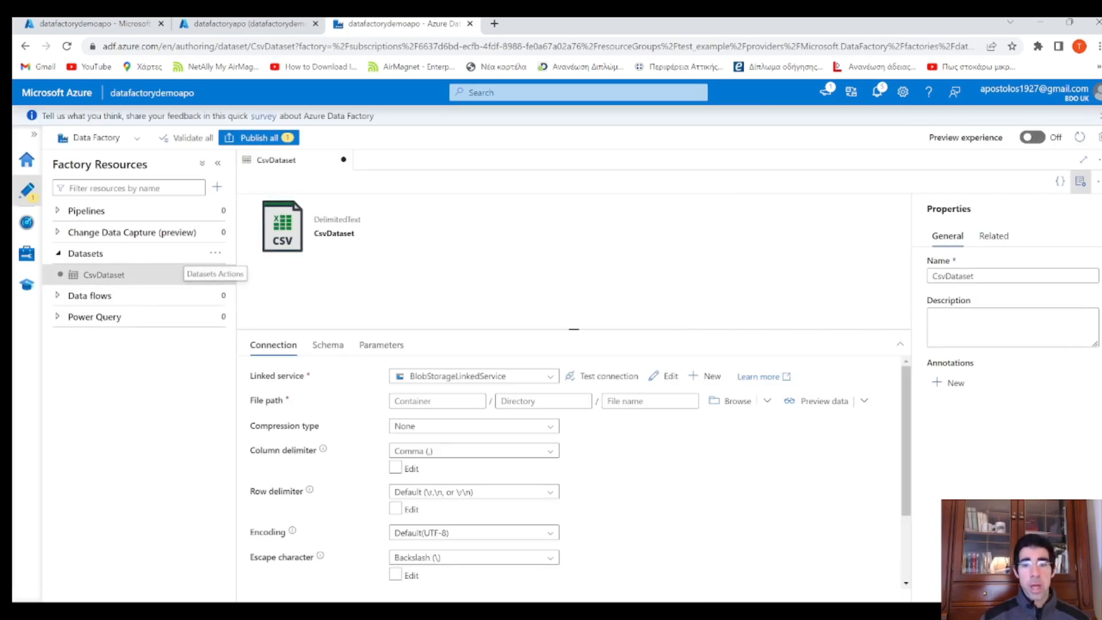
click(737, 401)
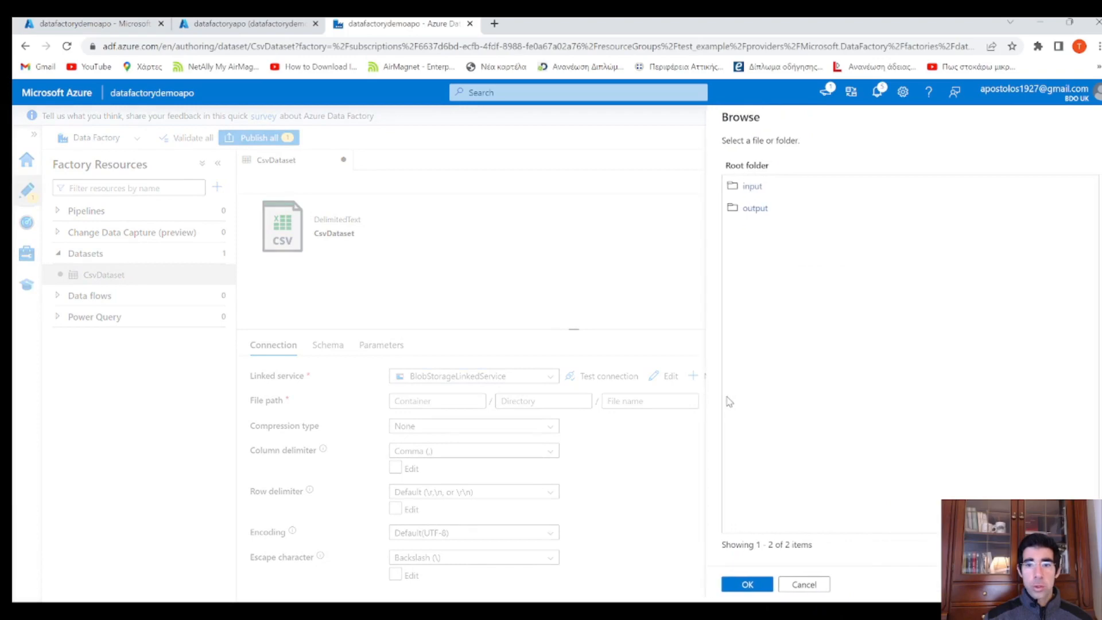
click(752, 188)
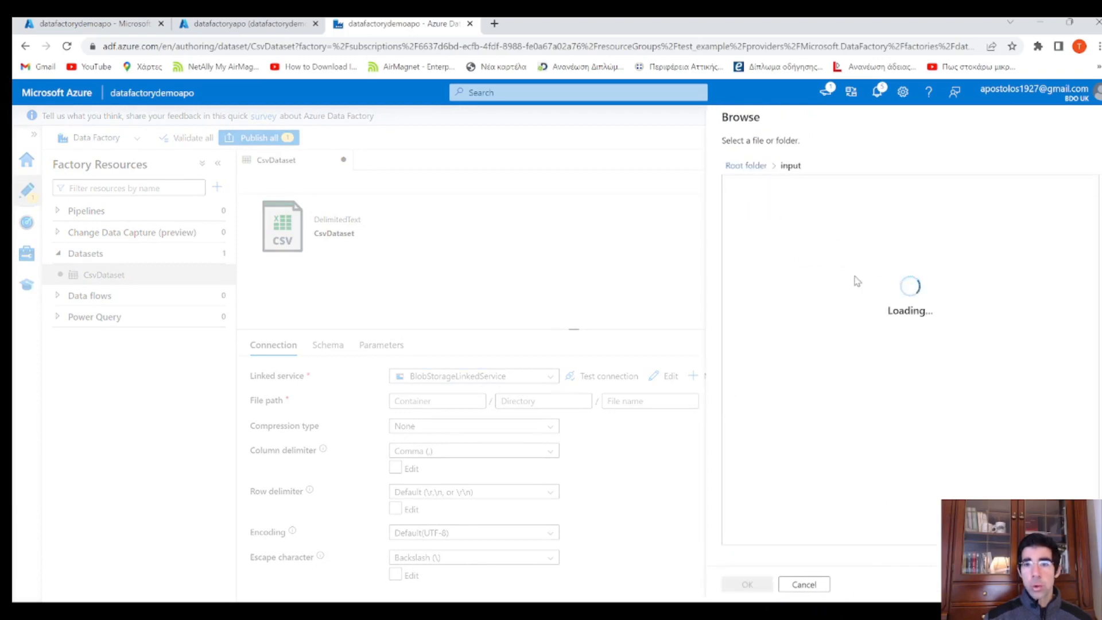
click(776, 187)
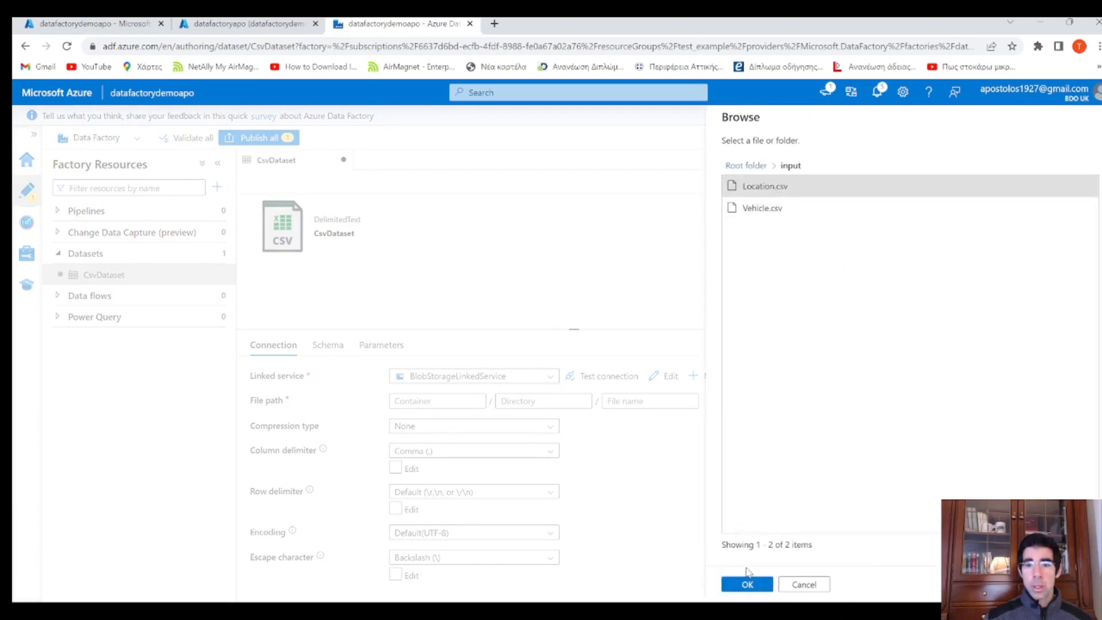
click(747, 584)
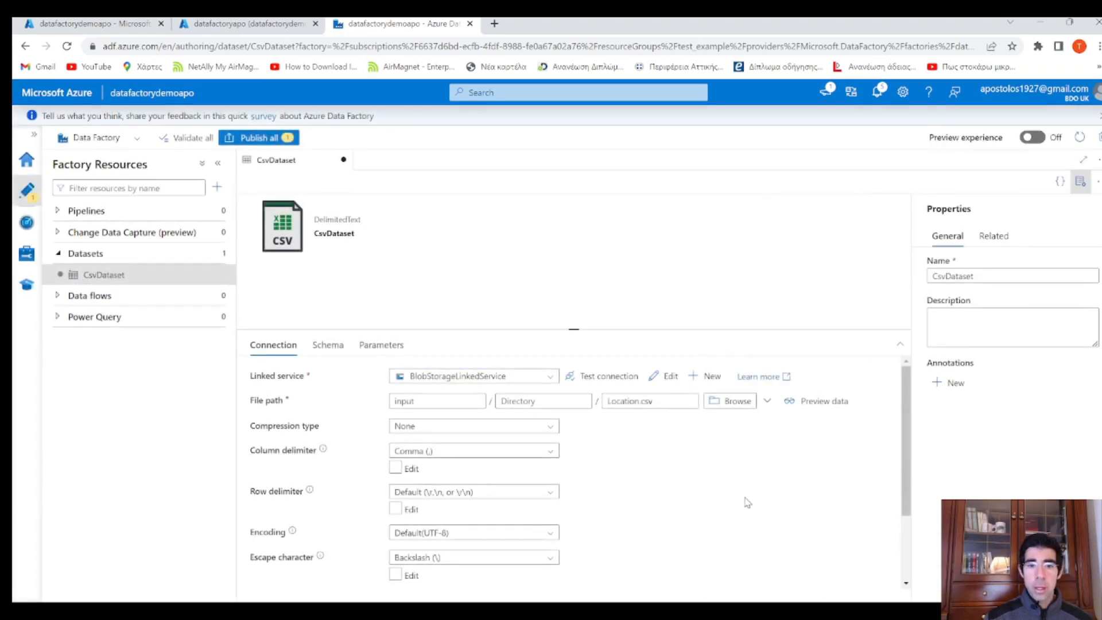
click(817, 403)
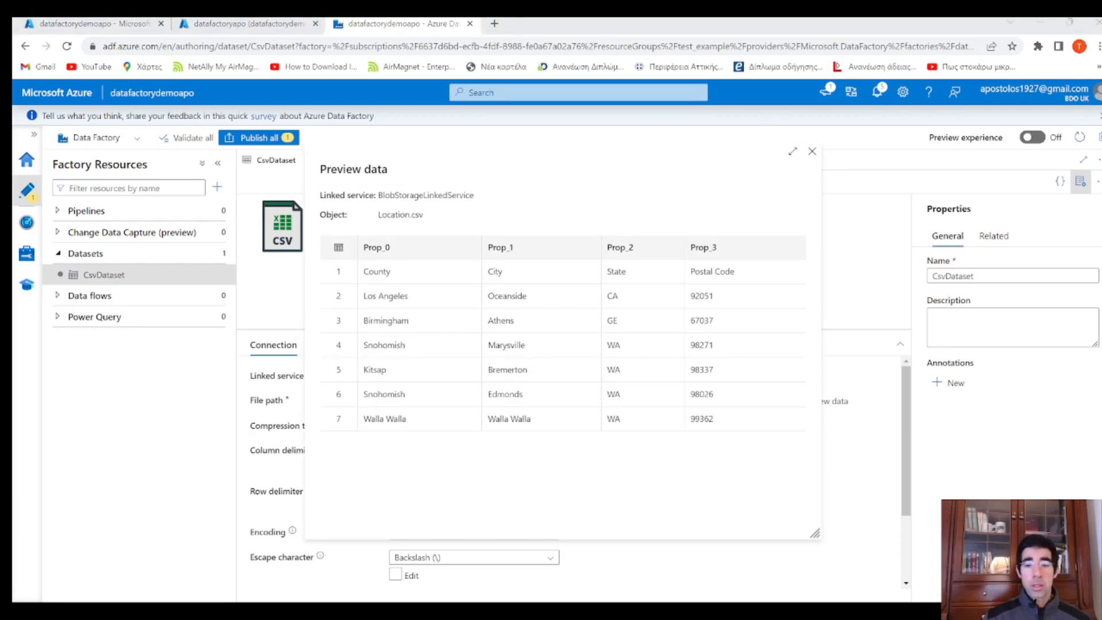
click(812, 151)
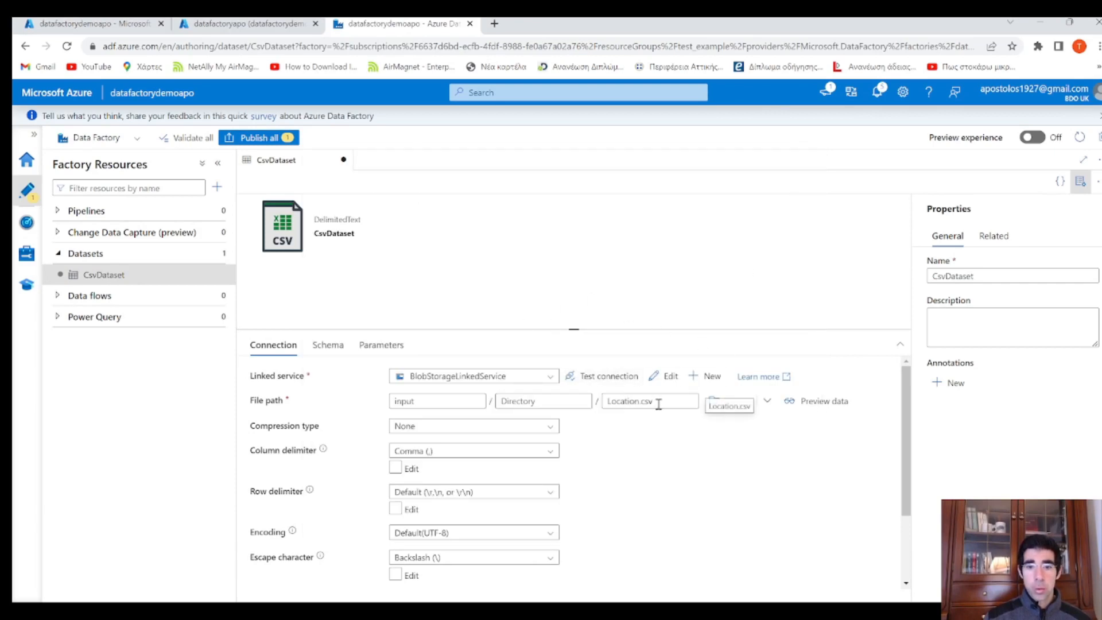
drag(653, 402, 597, 407)
key(BackSpace)
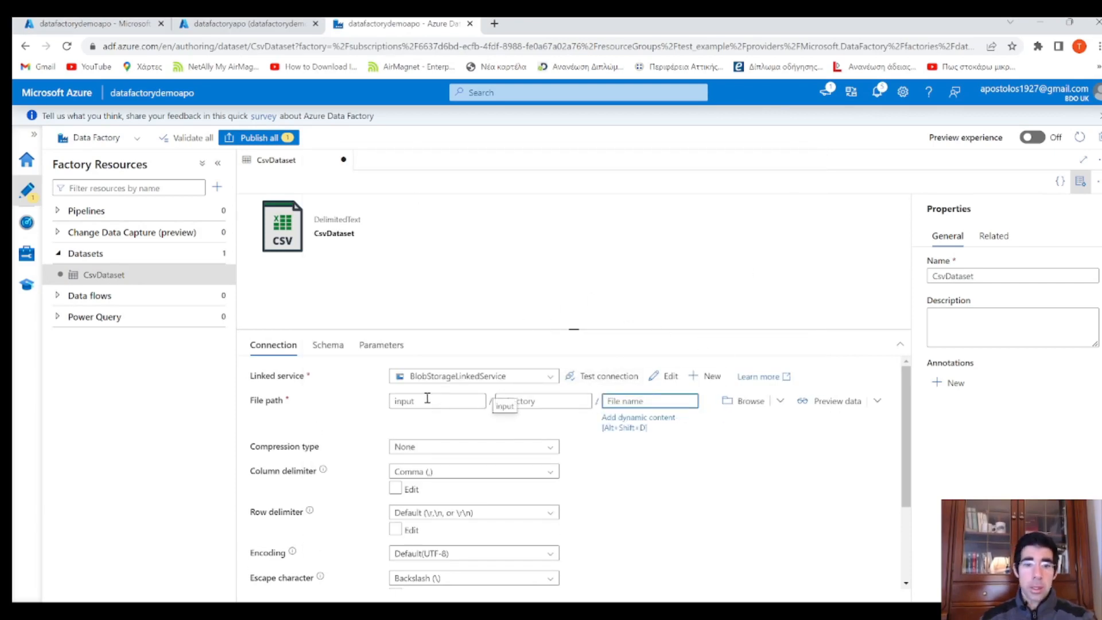
double_click(426, 400)
key(BackSpace)
key(shift+Tab)
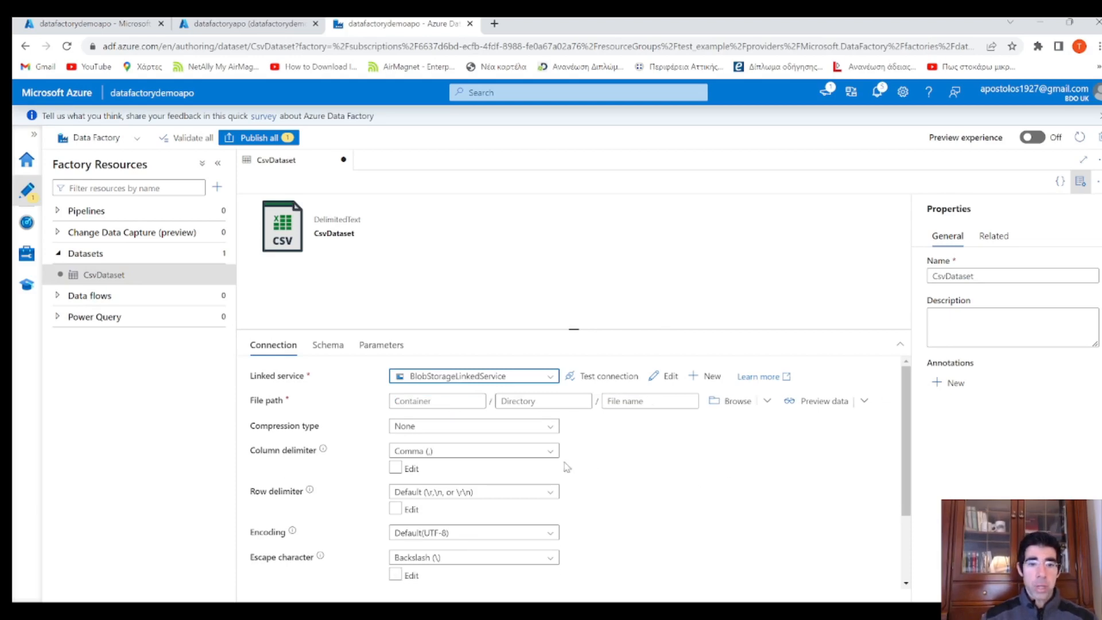
Add a String parameter named container to CsvDataset
click(389, 354)
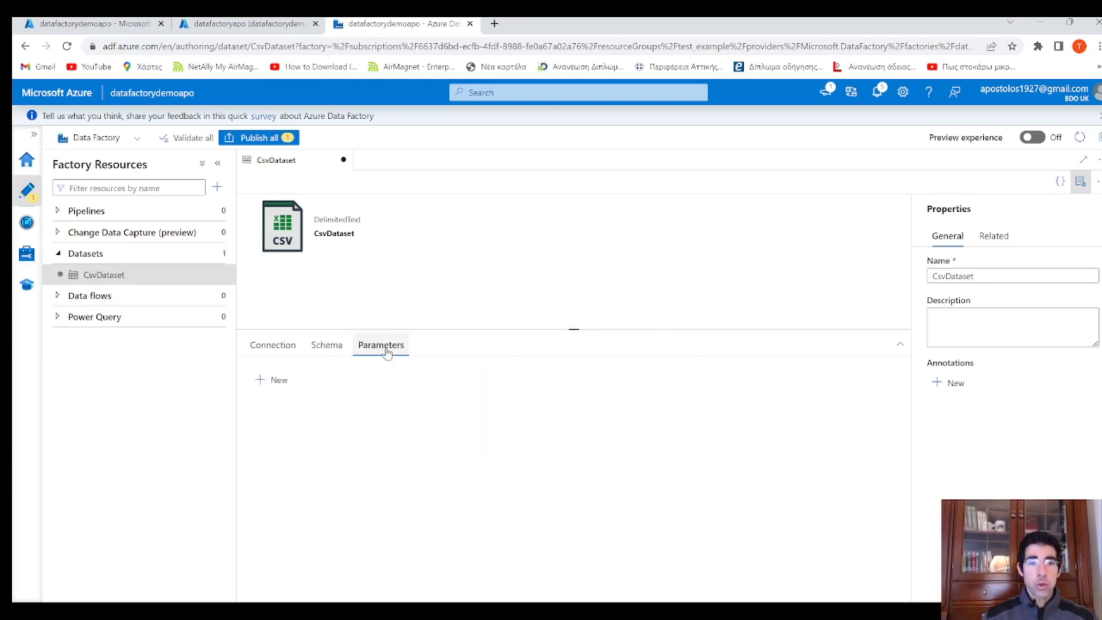
click(275, 381)
click(320, 425)
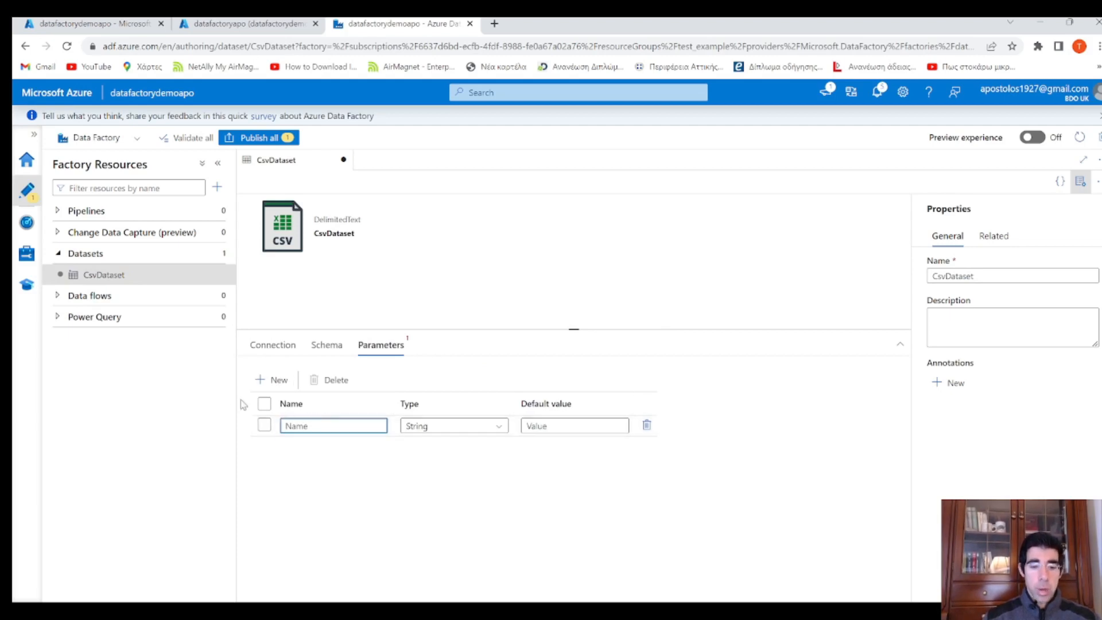
text(Con)
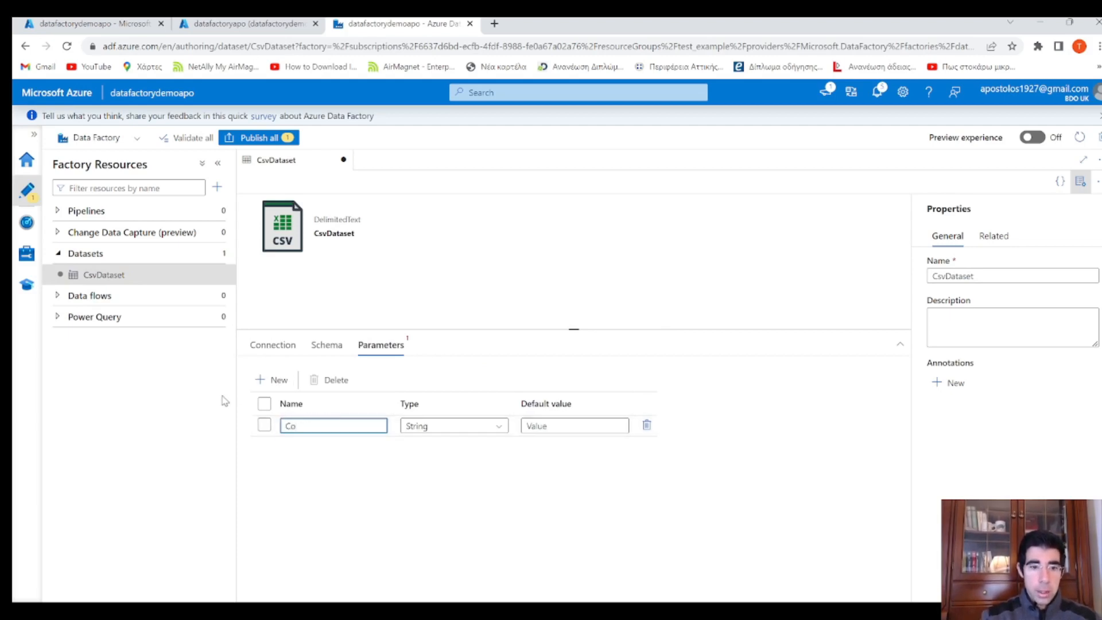
key(BackSpace)
key(BackSpace)
text(conta)
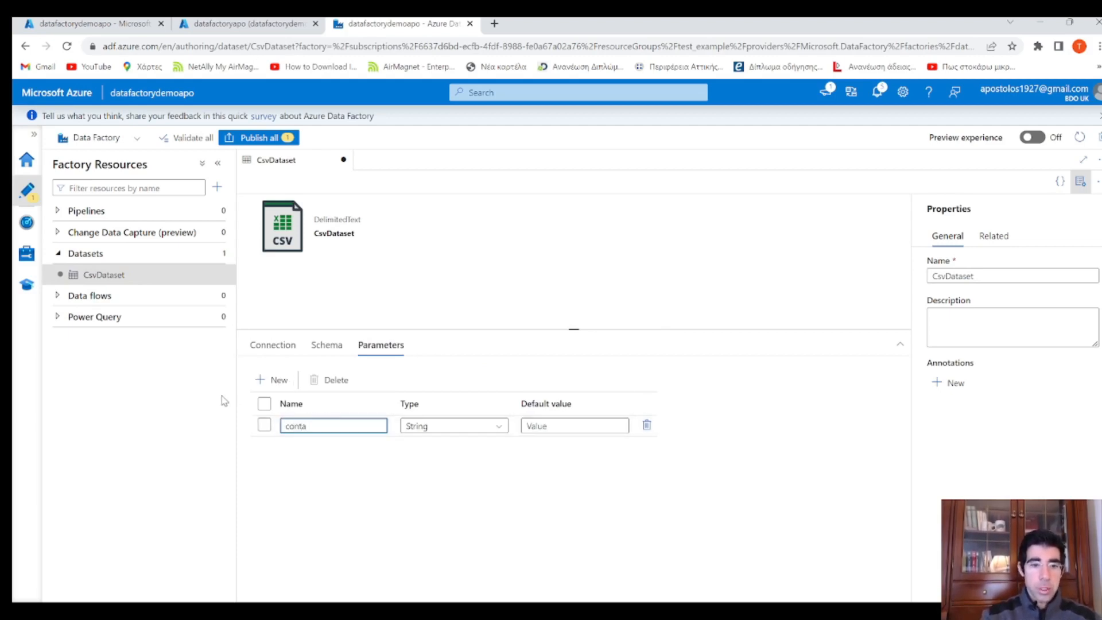
text(iner)
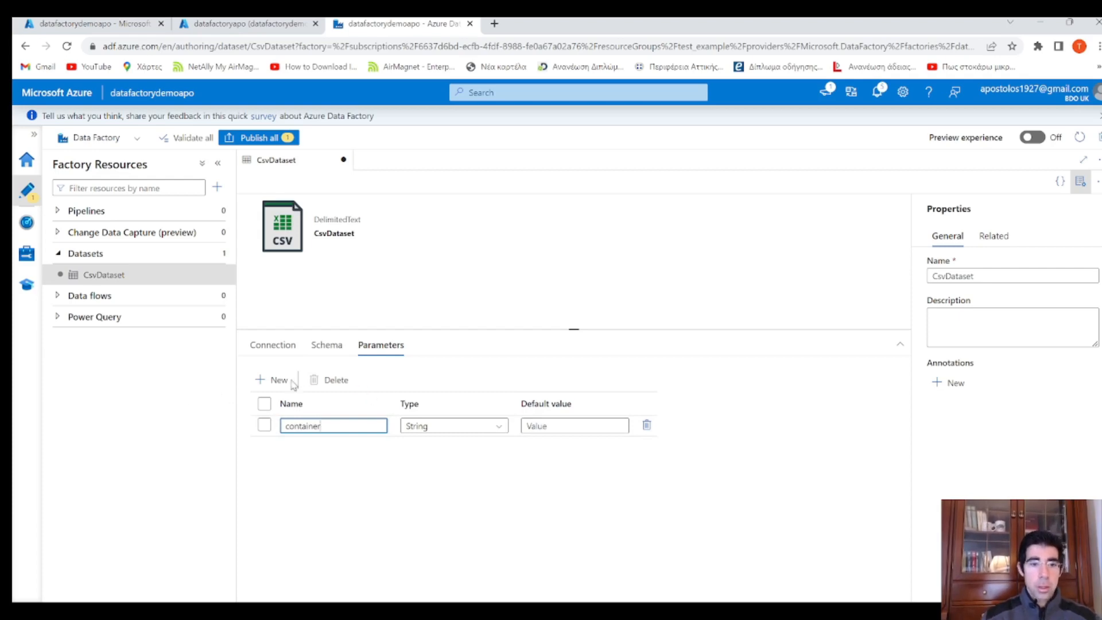
Add a second parameter named filename and return to the Connection settings
click(277, 380)
click(290, 447)
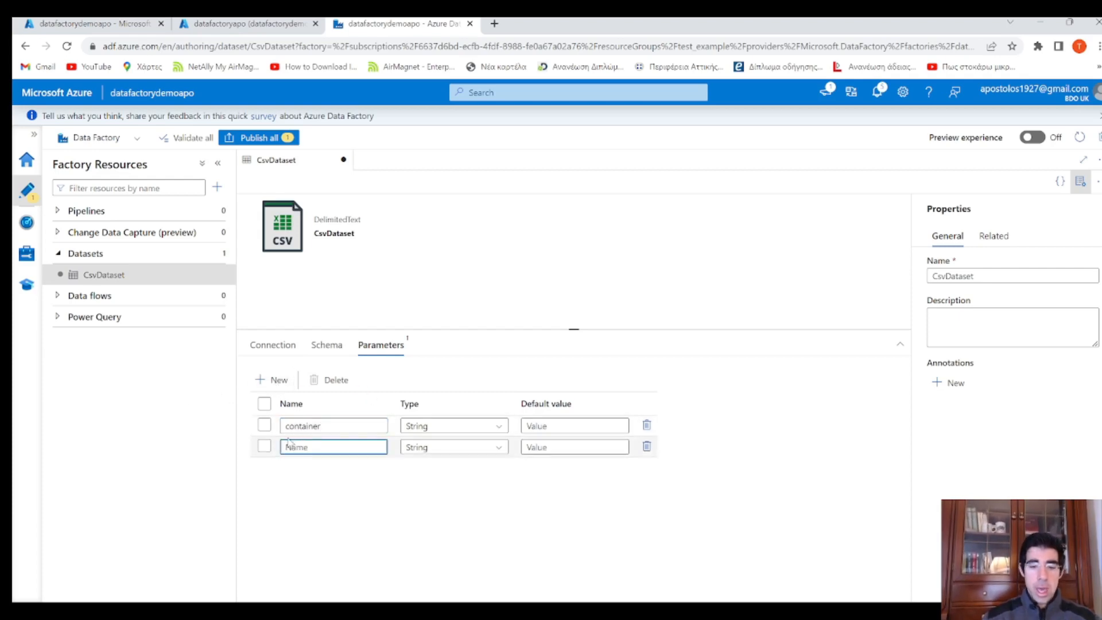
text(filename)
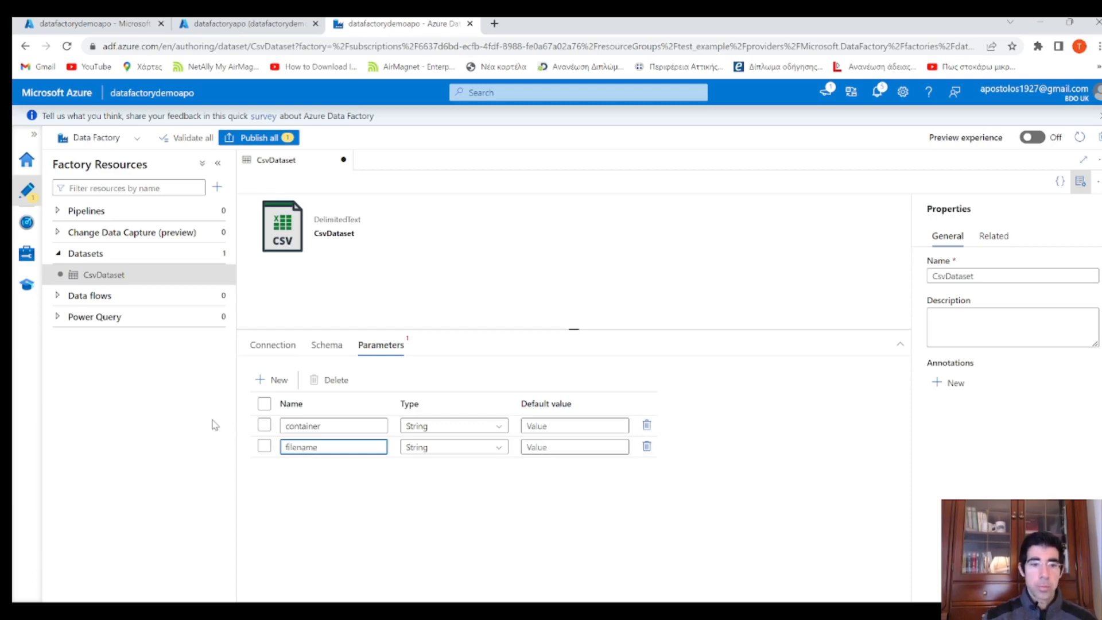
click(293, 351)
click(452, 402)
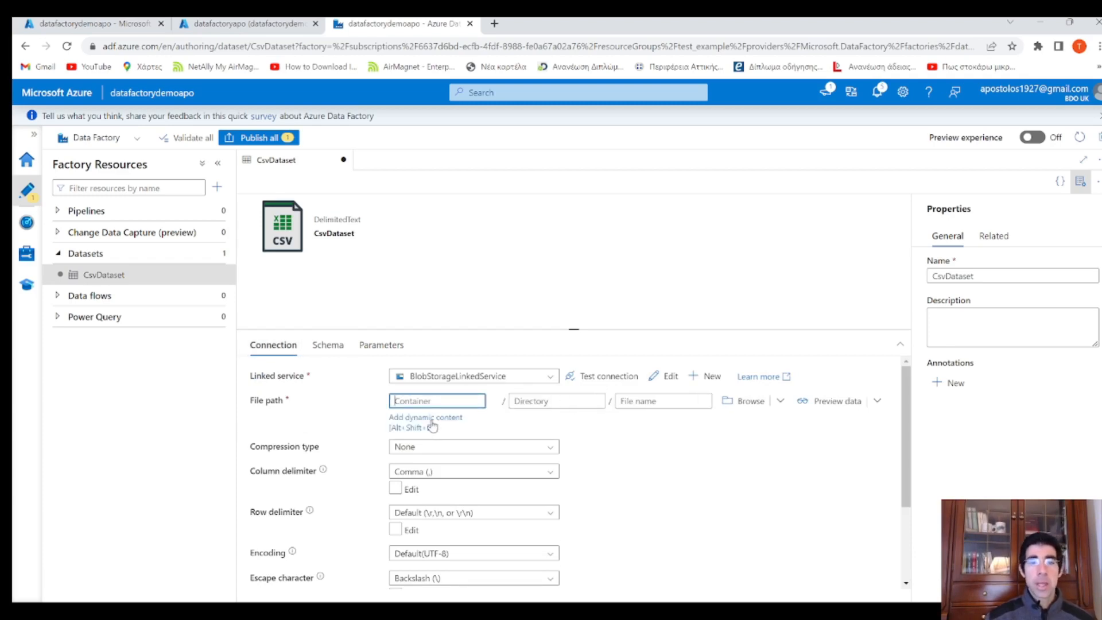
click(432, 419)
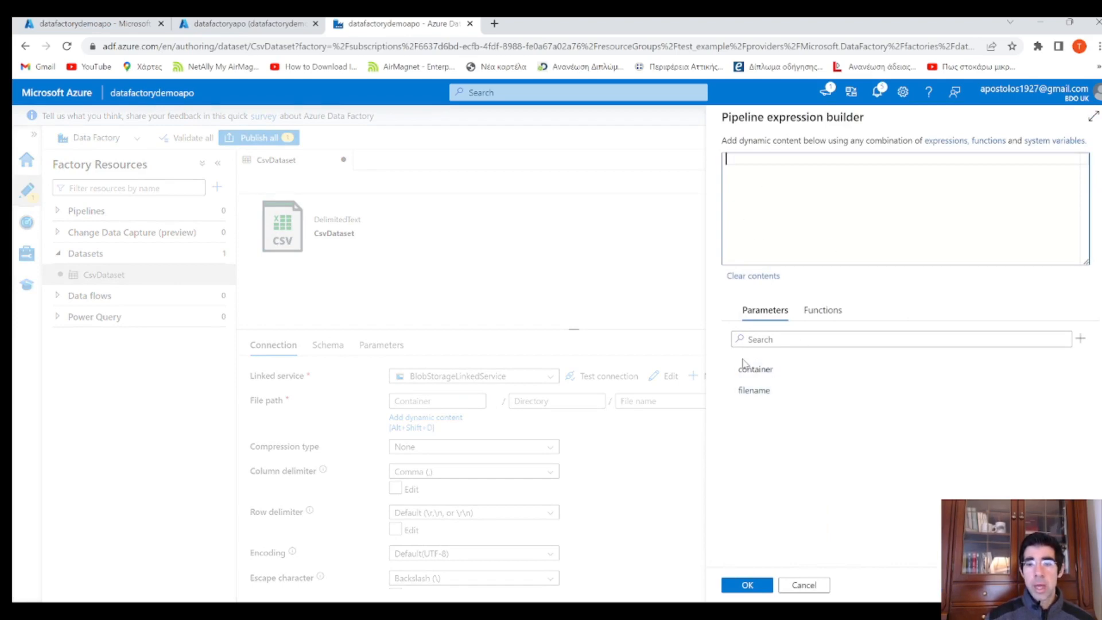
click(785, 379)
drag(827, 160, 701, 167)
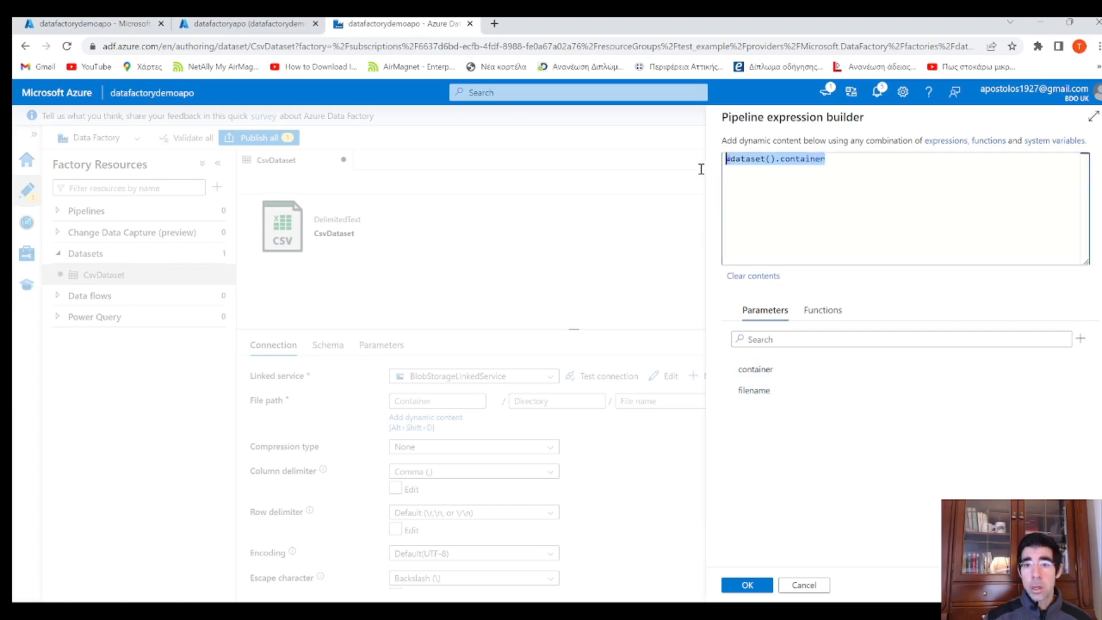
click(736, 161)
click(728, 162)
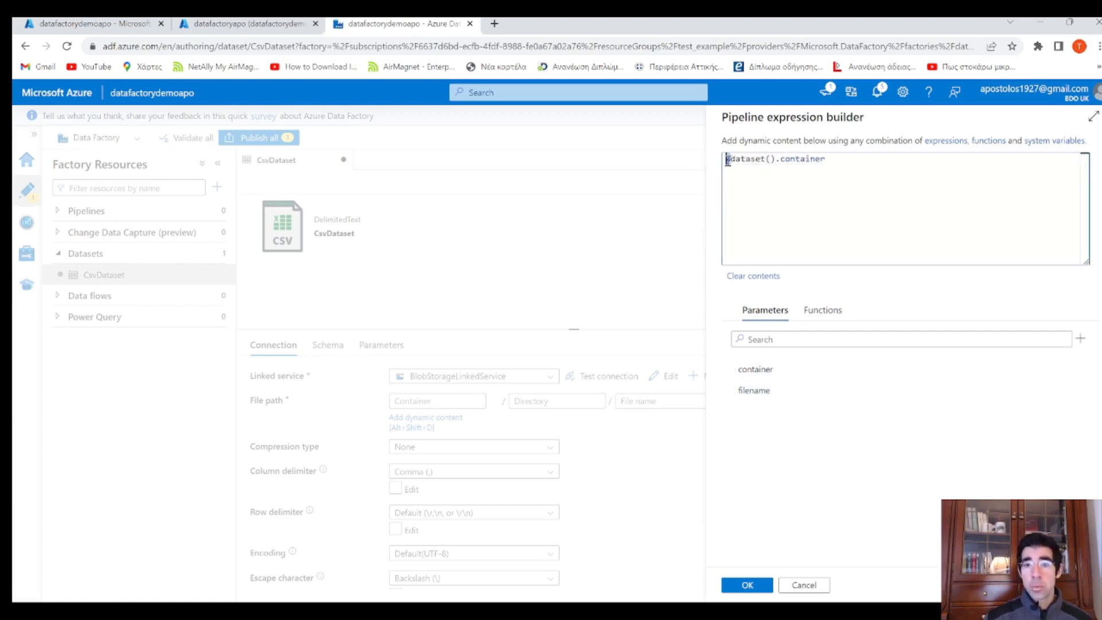
drag(776, 162, 725, 162)
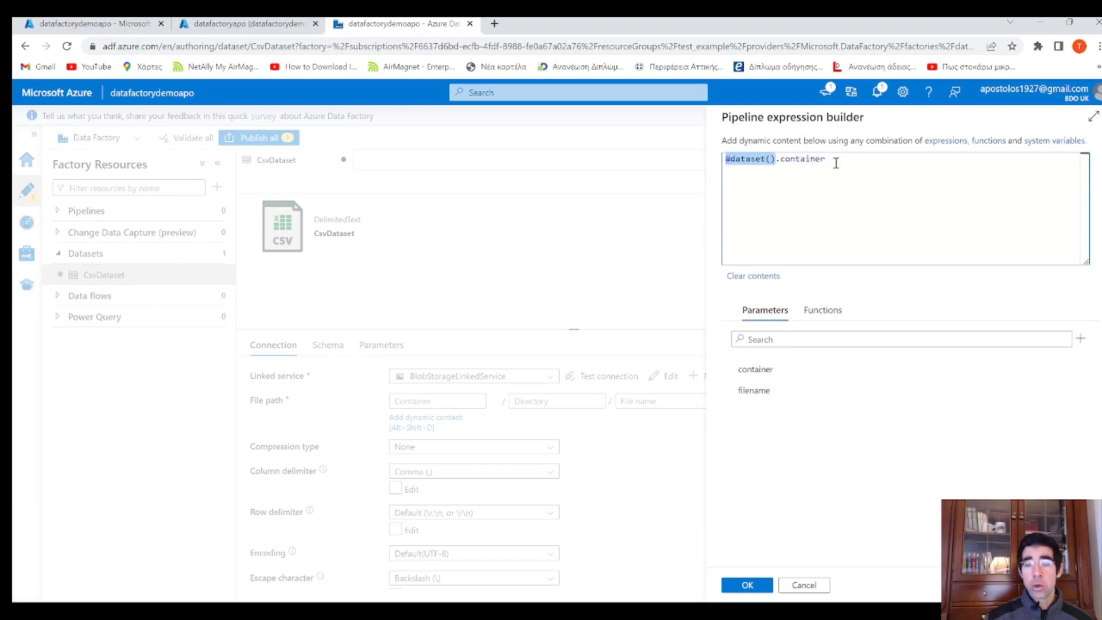
drag(830, 162, 721, 164)
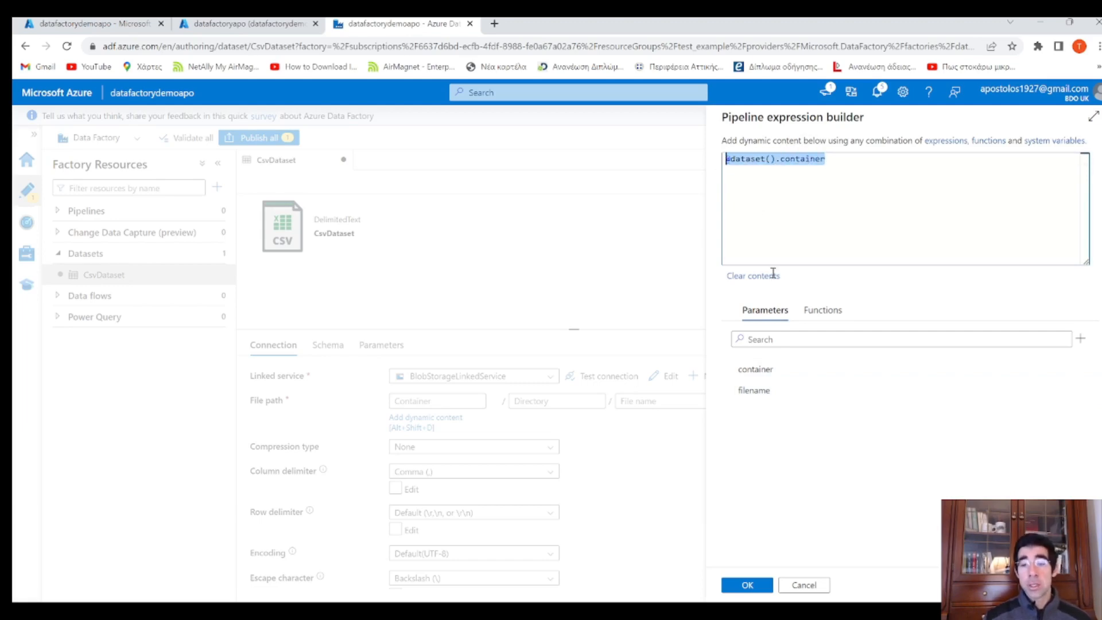
click(774, 162)
drag(775, 161, 718, 162)
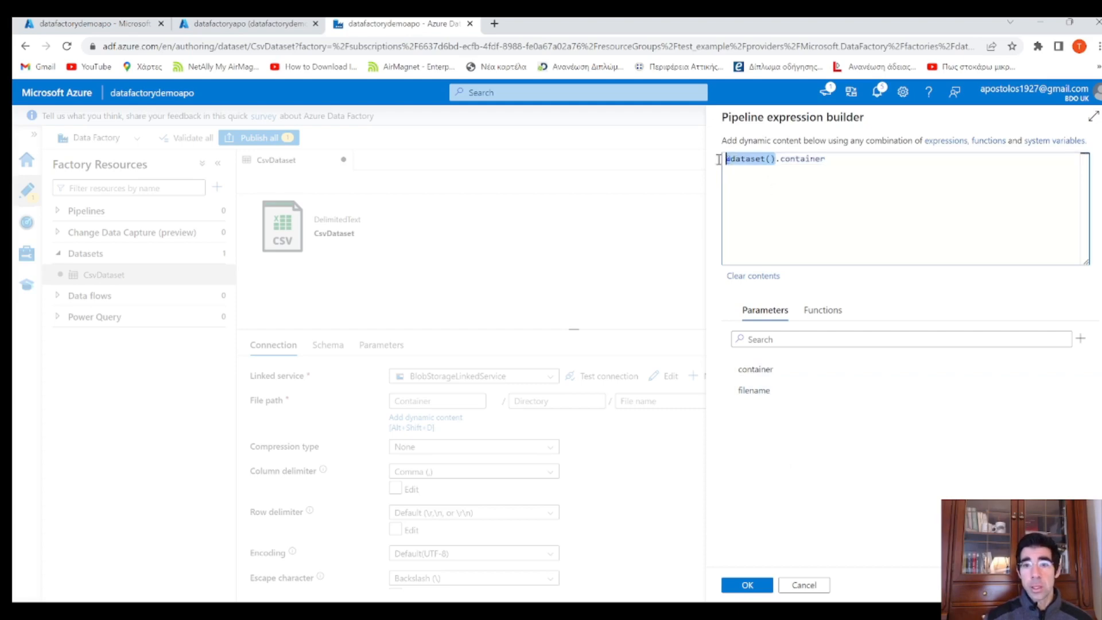
click(749, 585)
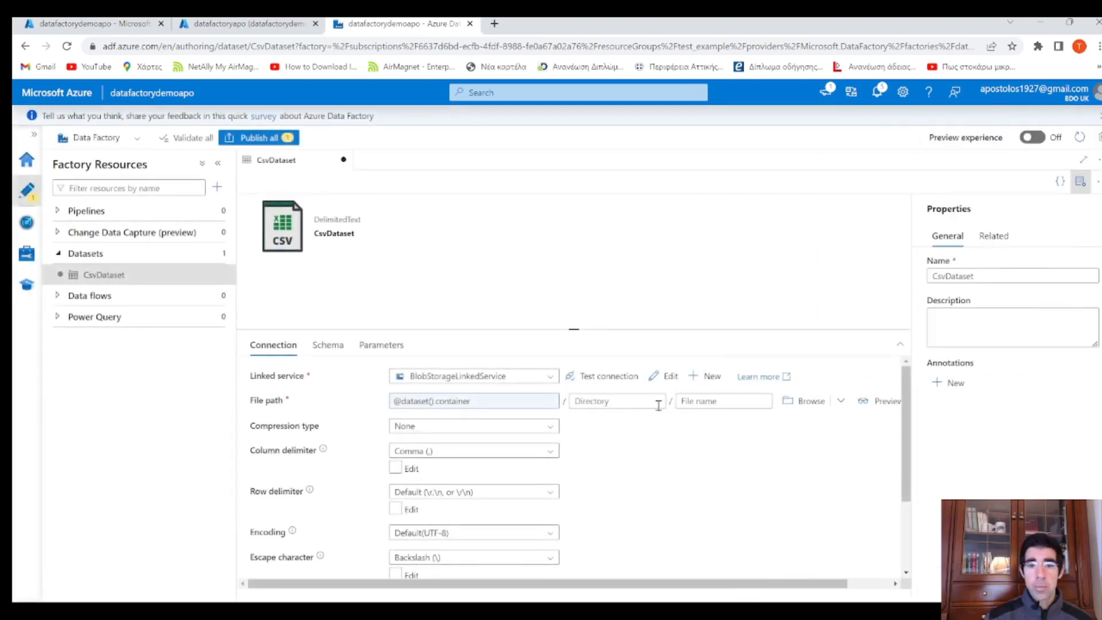
click(694, 401)
click(705, 428)
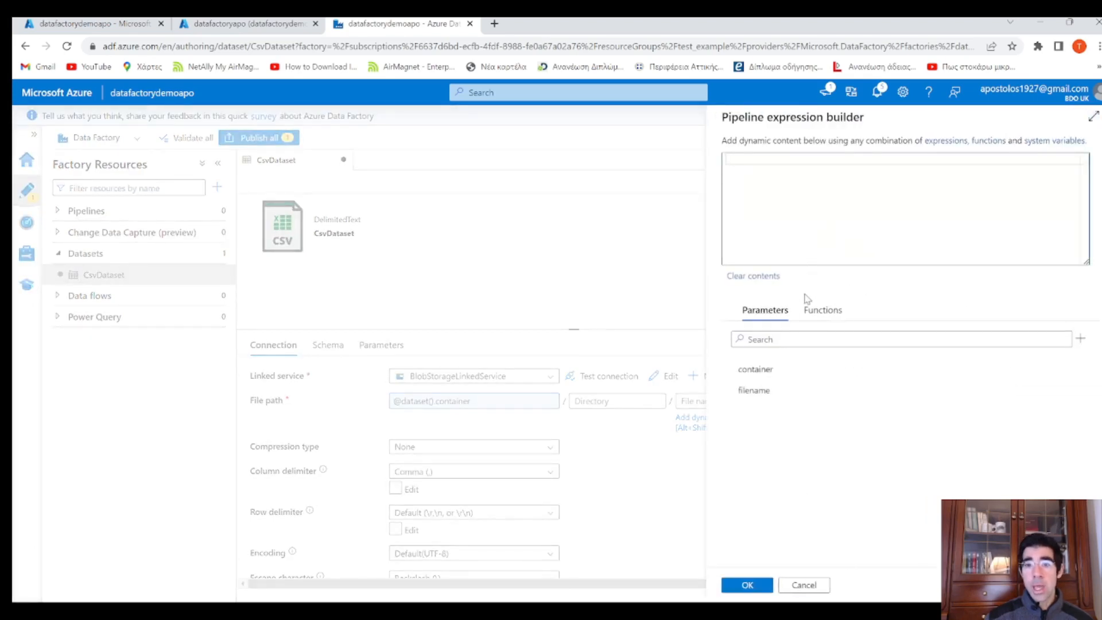
click(754, 390)
click(747, 585)
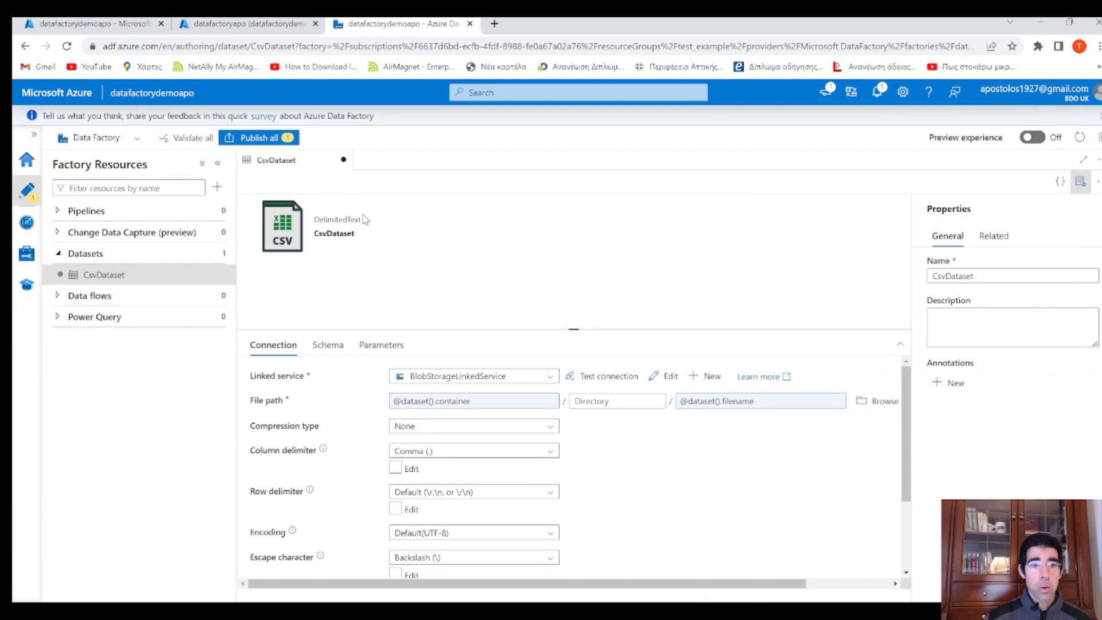
Publish all CsvDataset changes, then begin a new dataset from the Azure SQL Database store
click(264, 140)
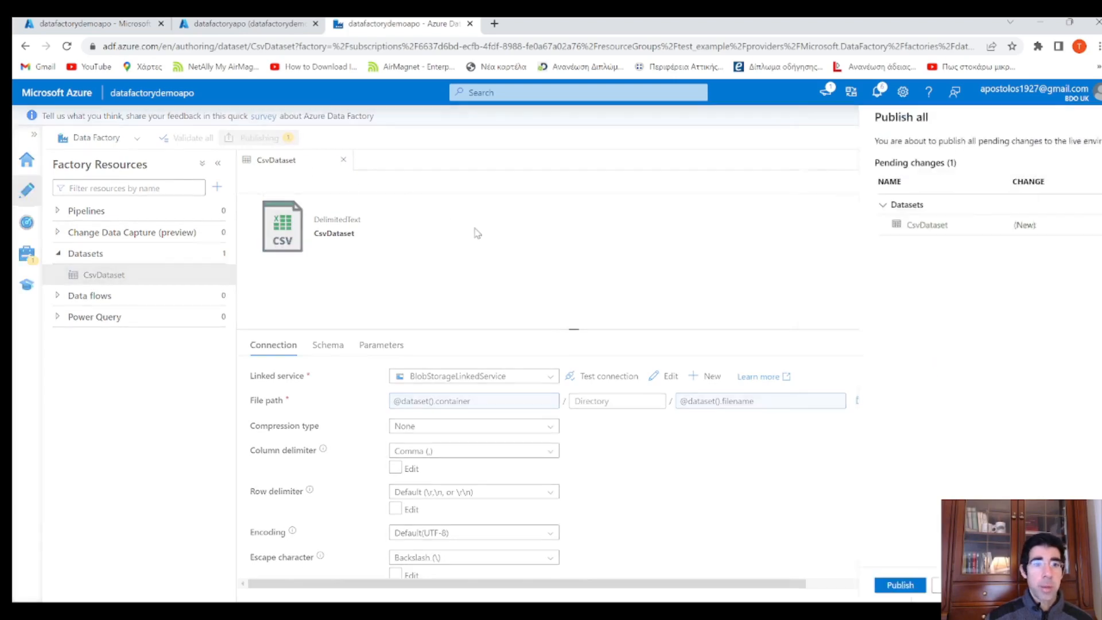
click(760, 586)
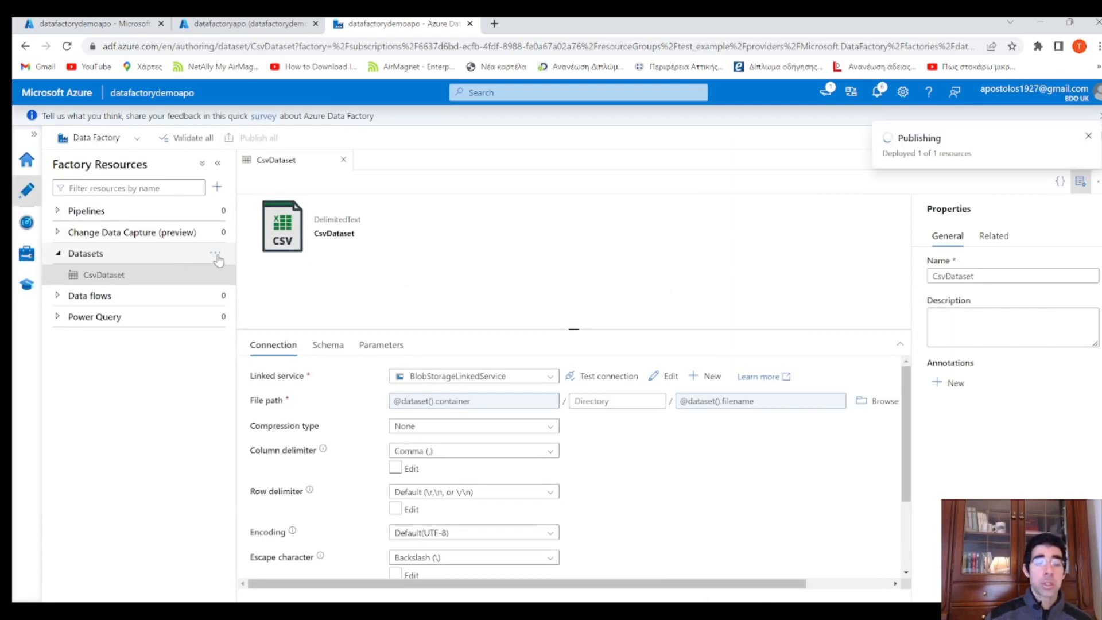
click(216, 255)
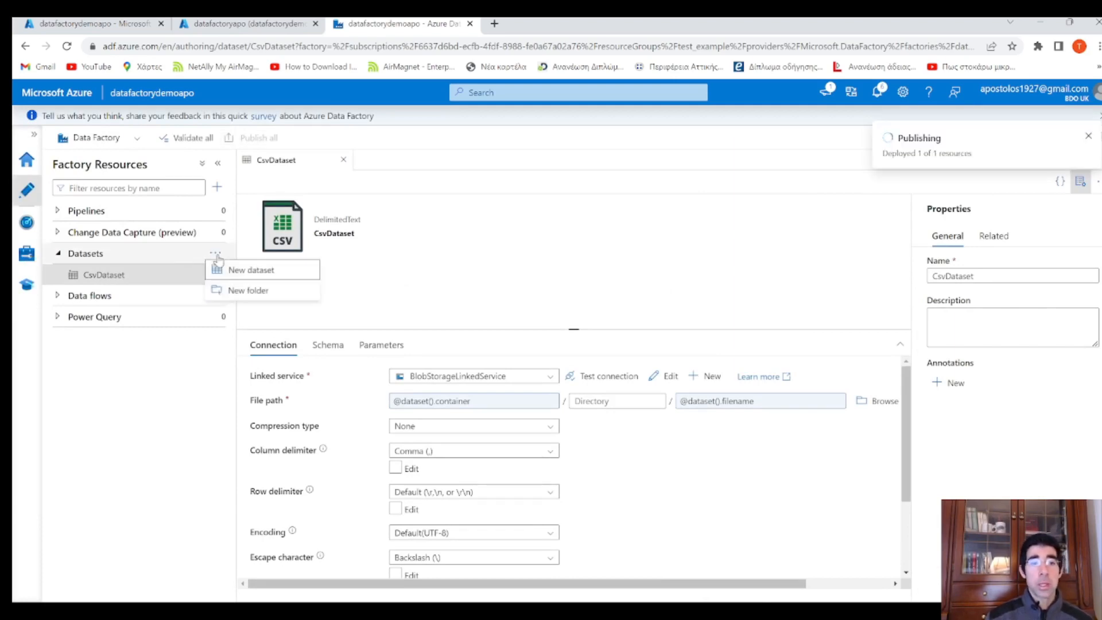
click(267, 270)
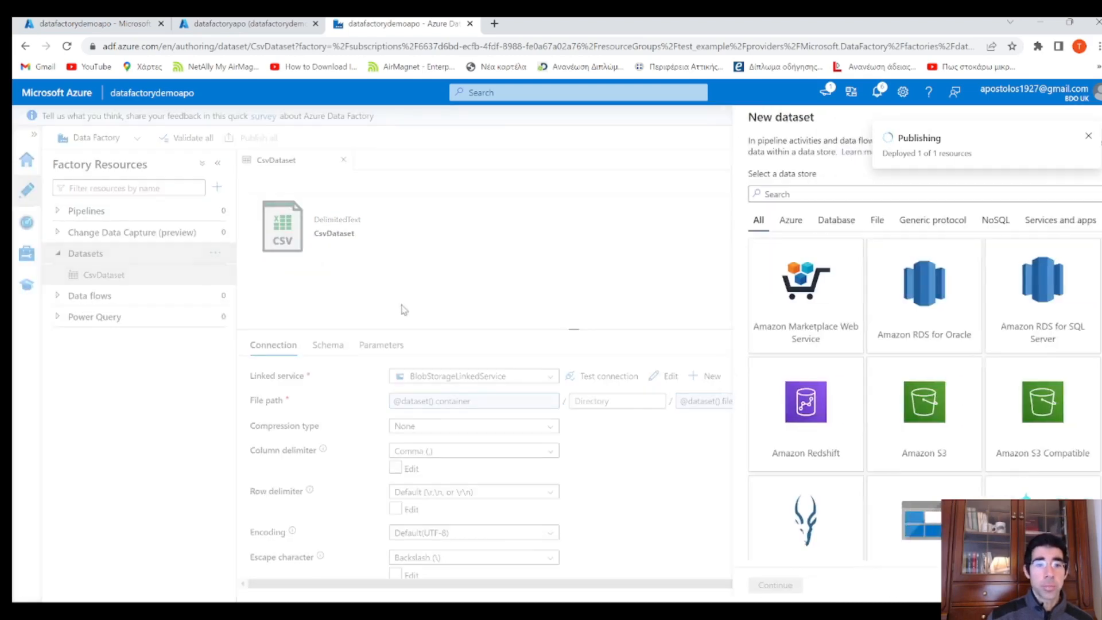
drag(1096, 268, 1097, 317)
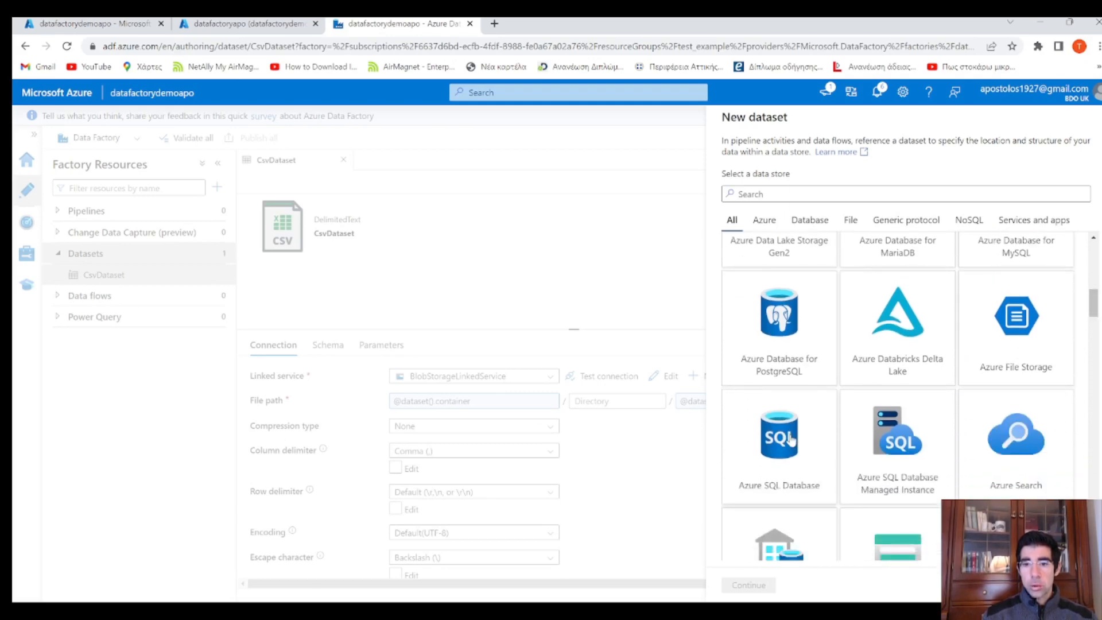
click(795, 193)
text(az)
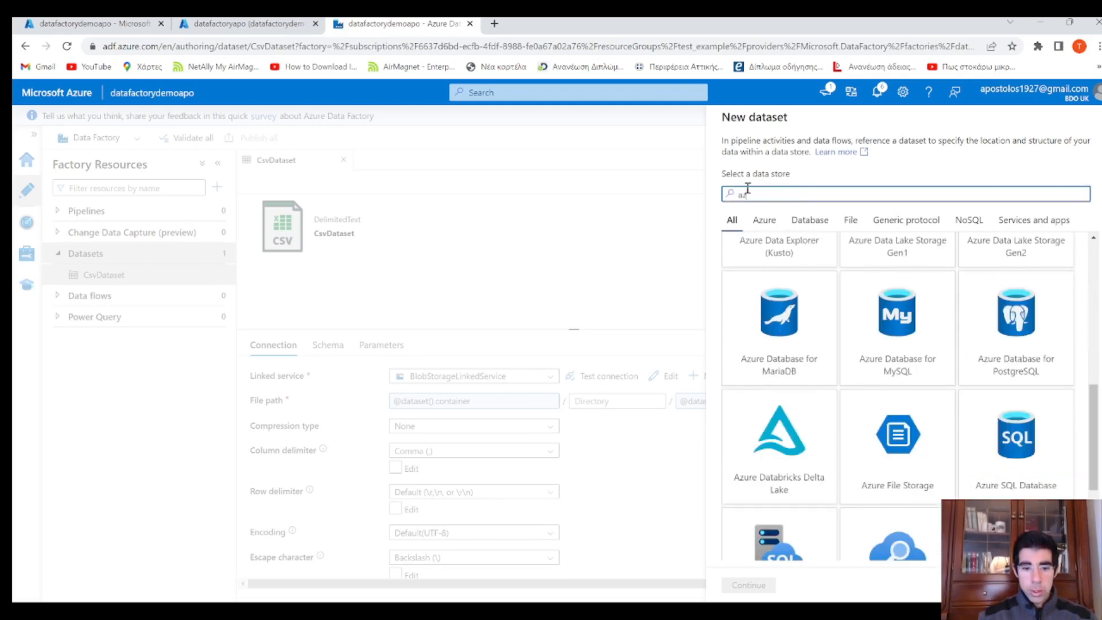
text(ure sql)
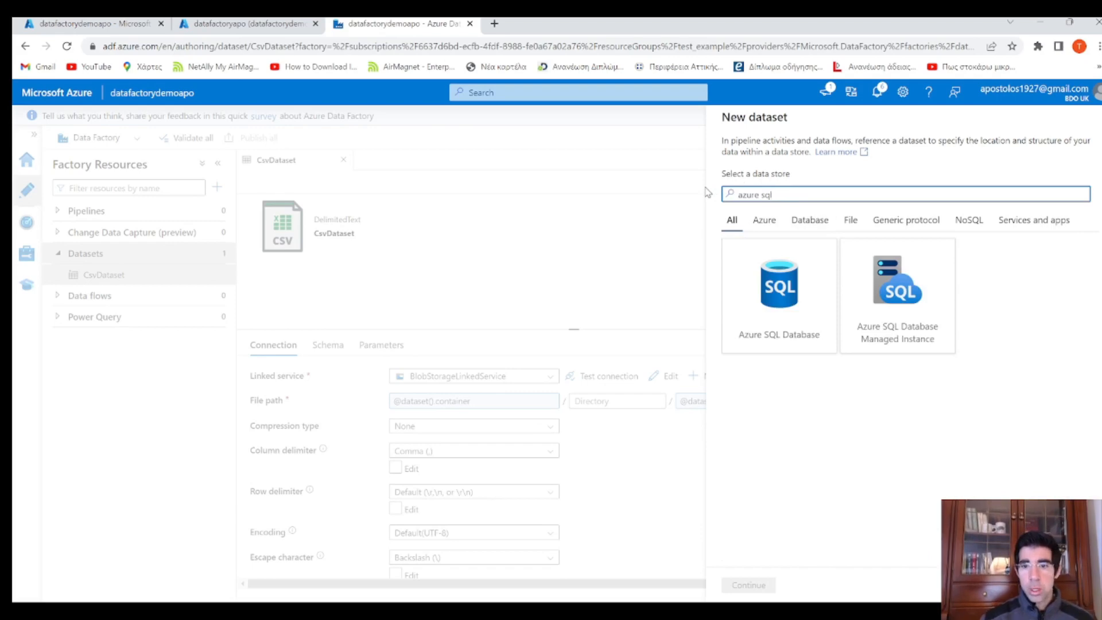
click(785, 293)
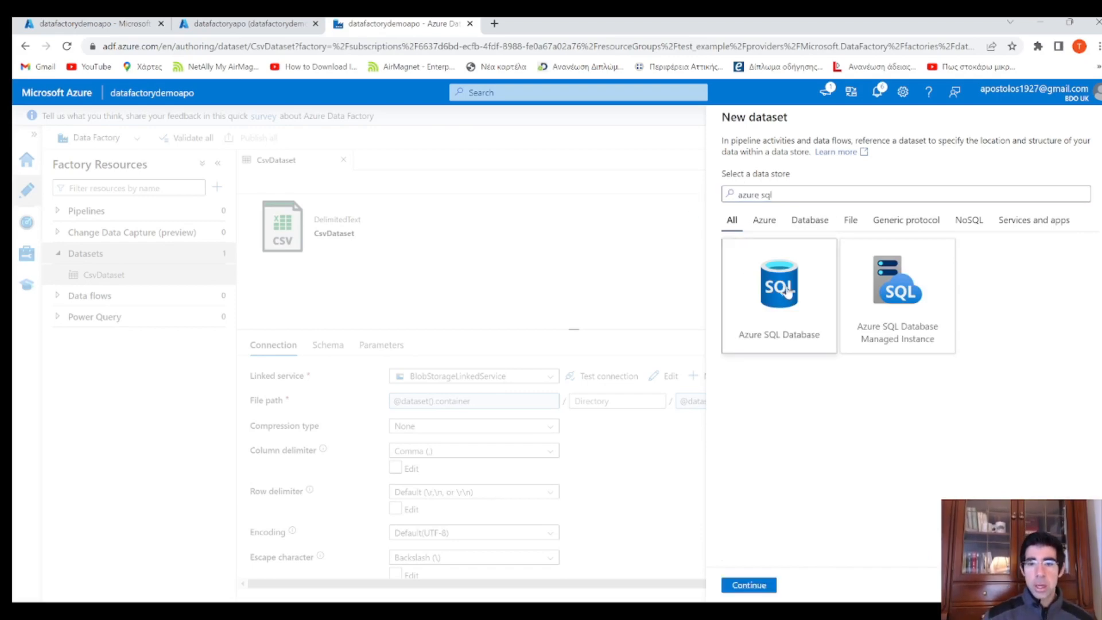
click(749, 585)
drag(863, 155, 742, 147)
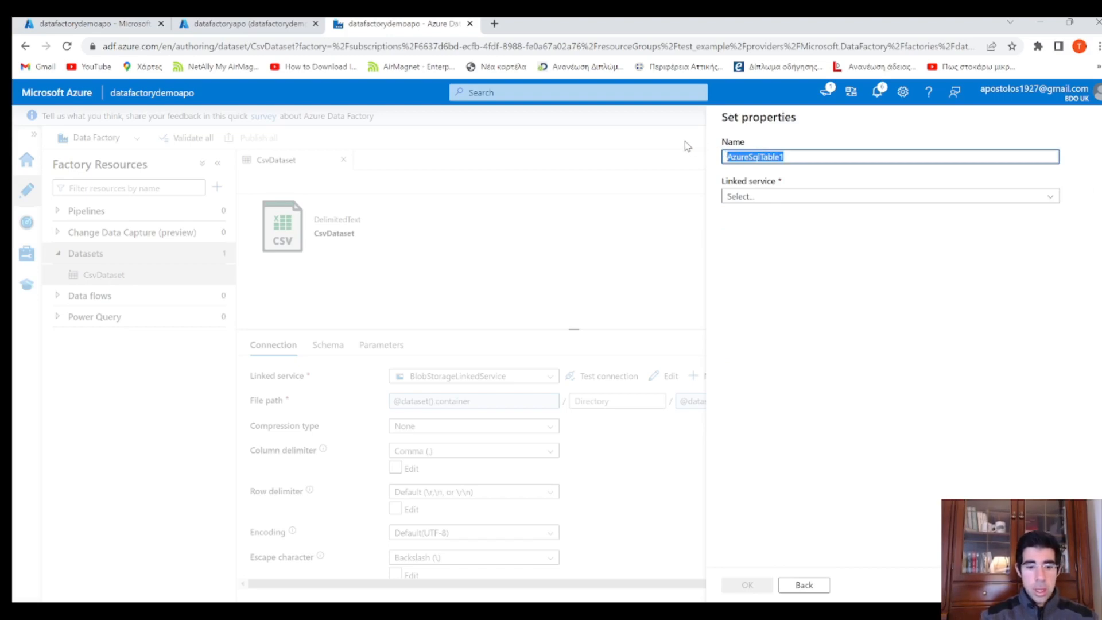
Name the dataset DatabaseTable and start a new linked service named SqlDatabaseLinkedService
text(DatabaseTable)
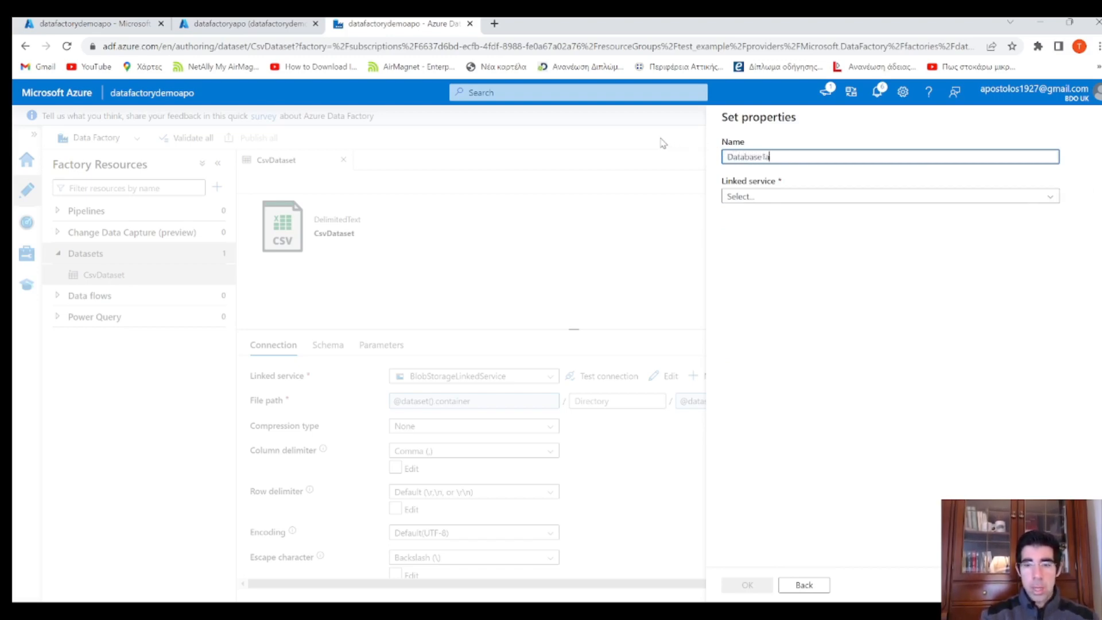
click(798, 198)
click(770, 259)
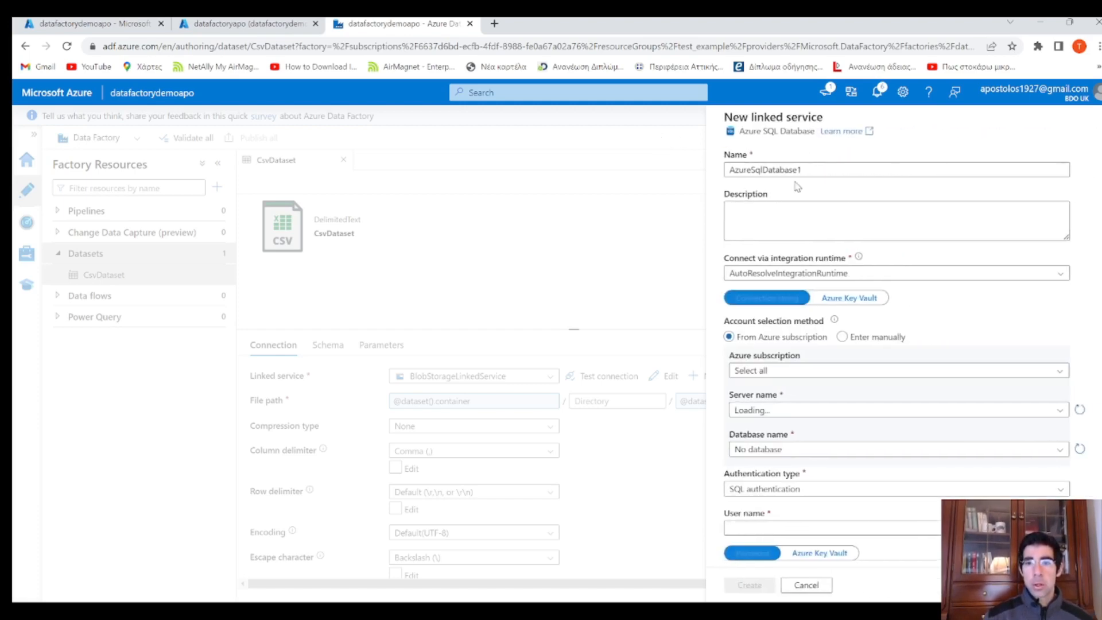
drag(812, 170, 720, 170)
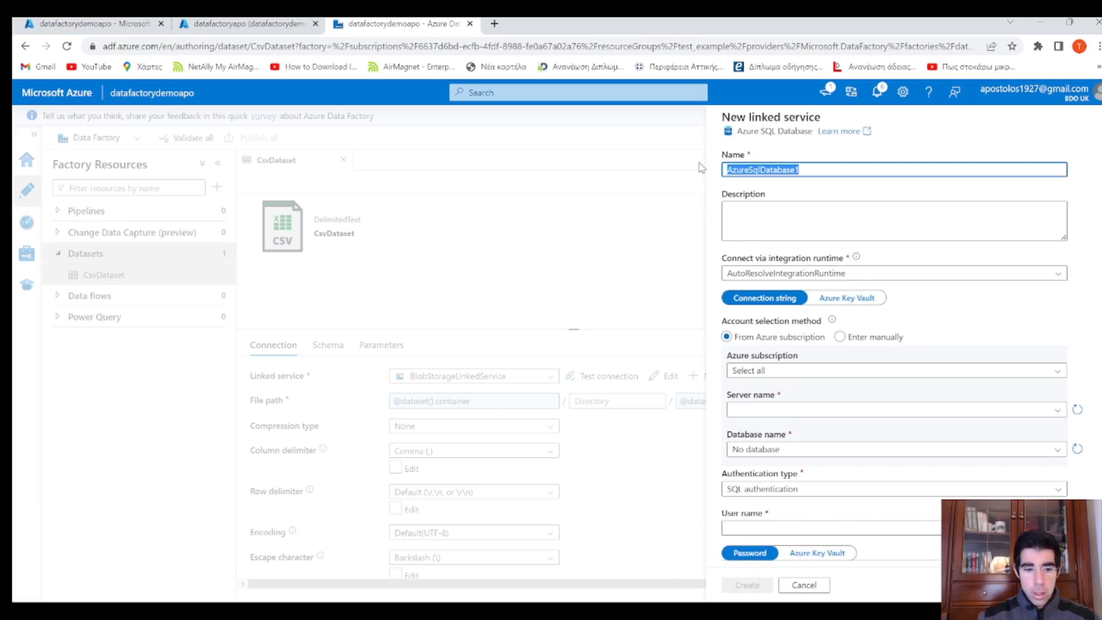
text(Sq)
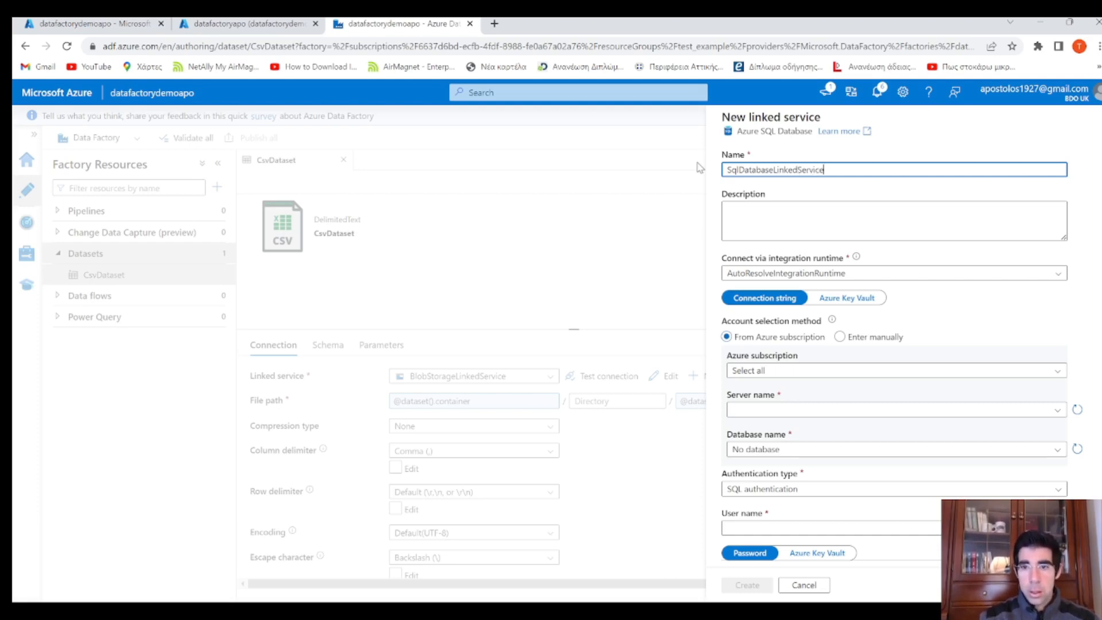
click(787, 217)
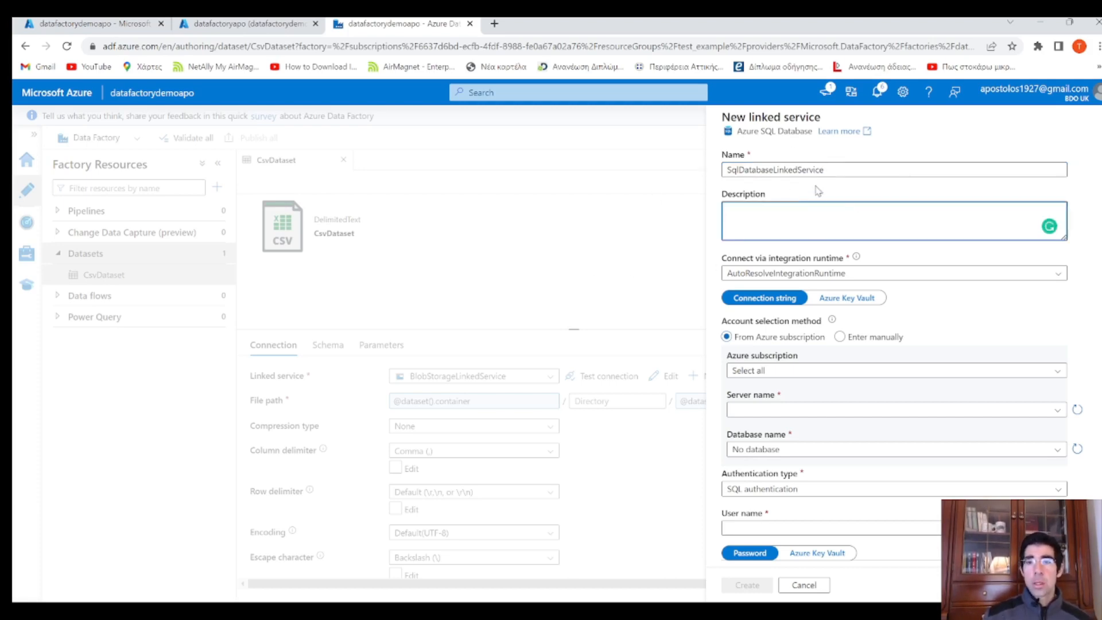
click(825, 203)
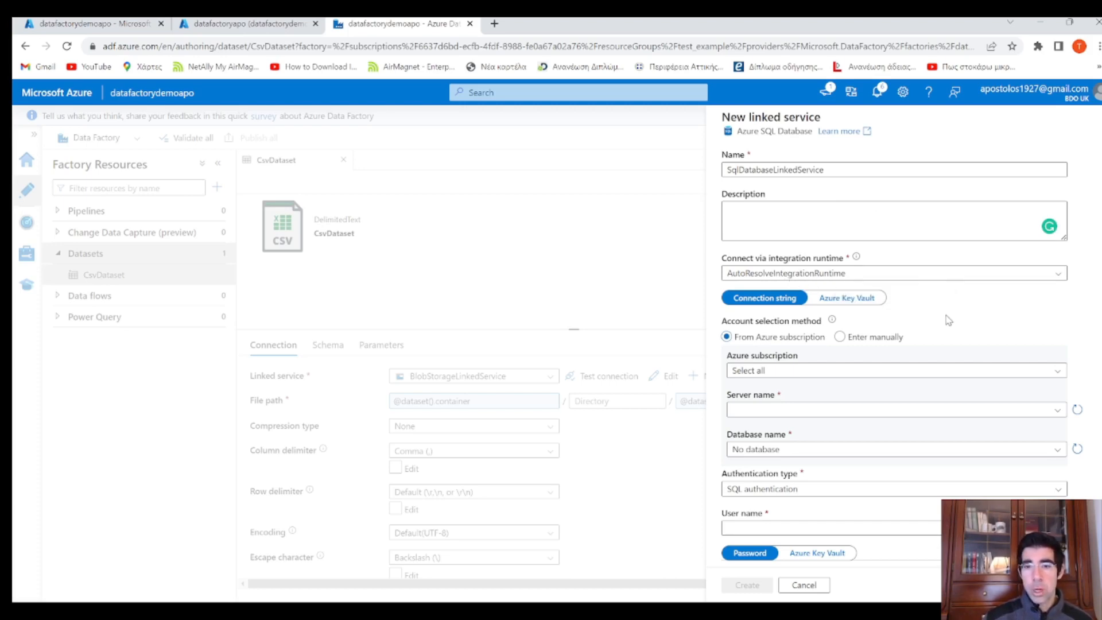
Select the Azure subscription, server datafactorydemo and database datafactoryapo
scroll(949, 320, down, 1)
click(828, 310)
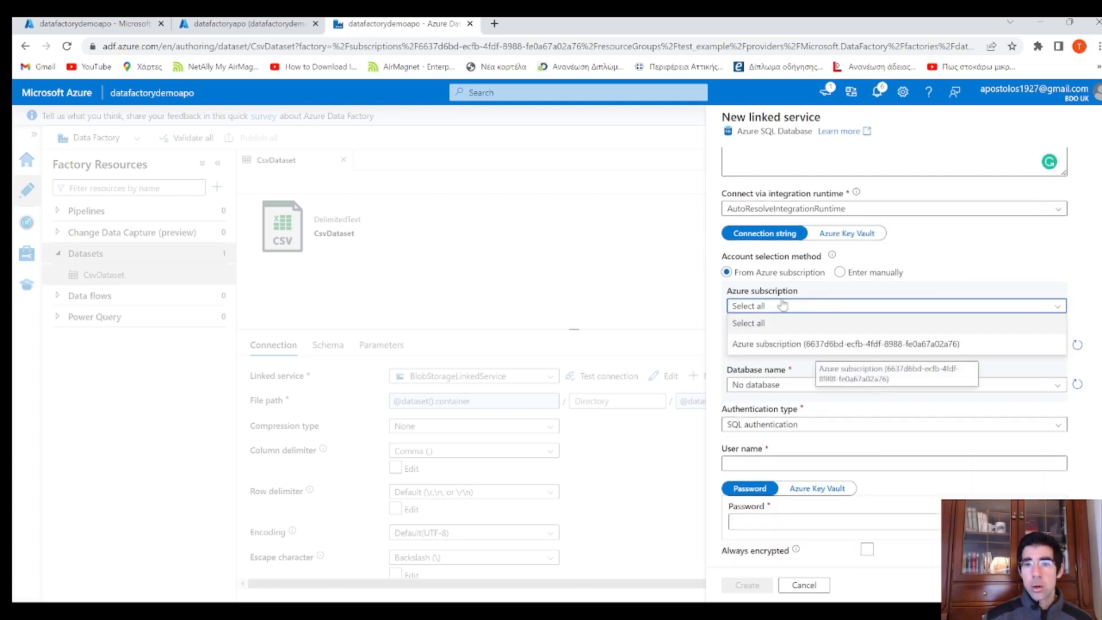
click(792, 343)
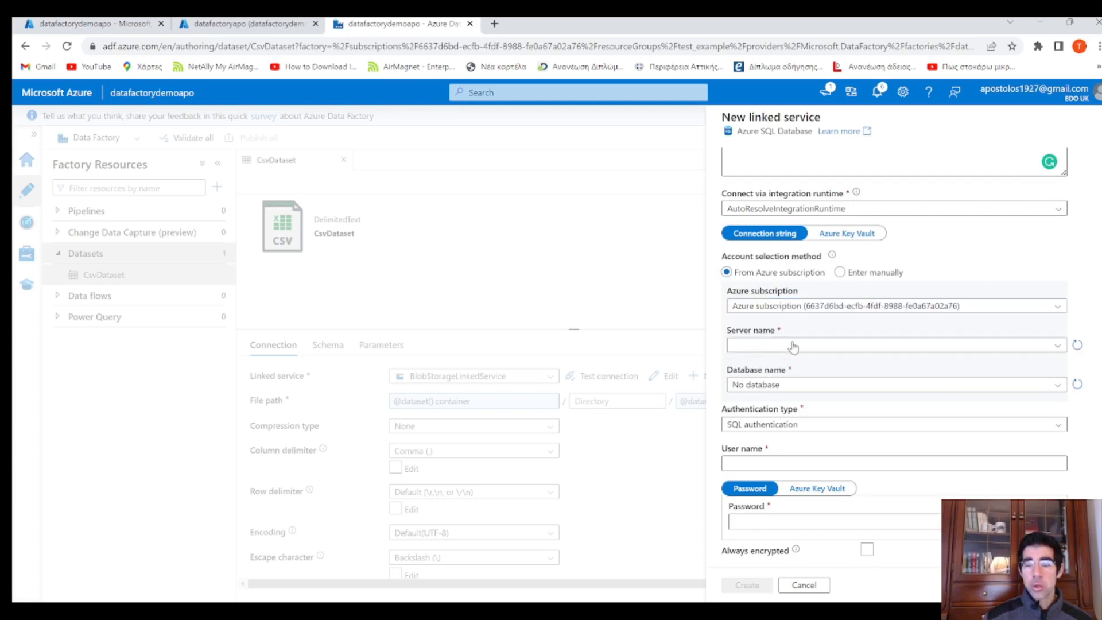
click(795, 347)
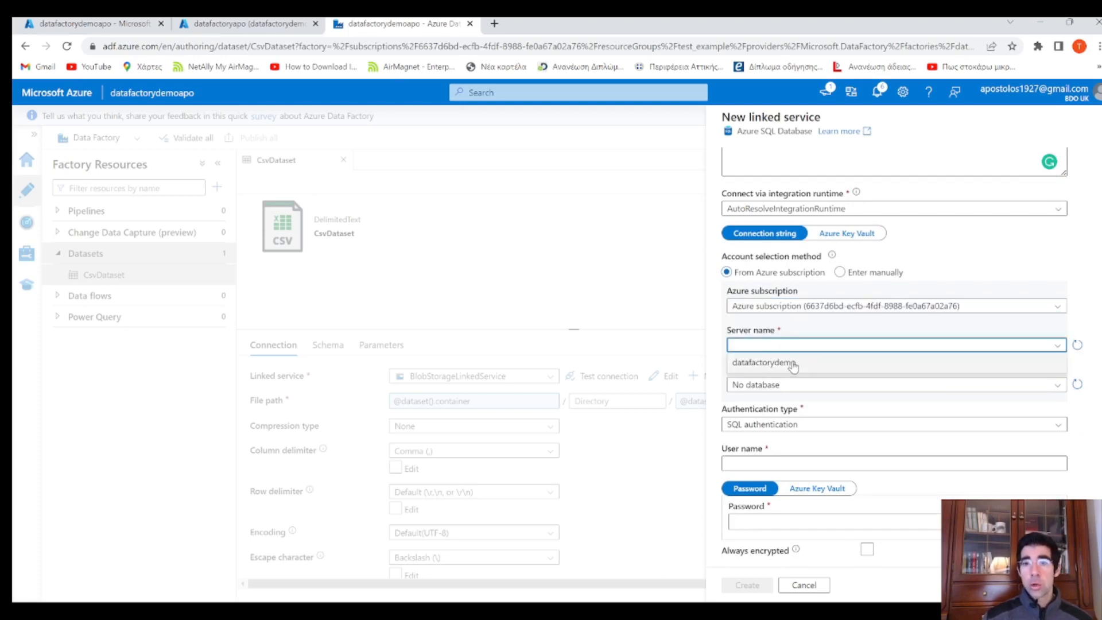
click(793, 363)
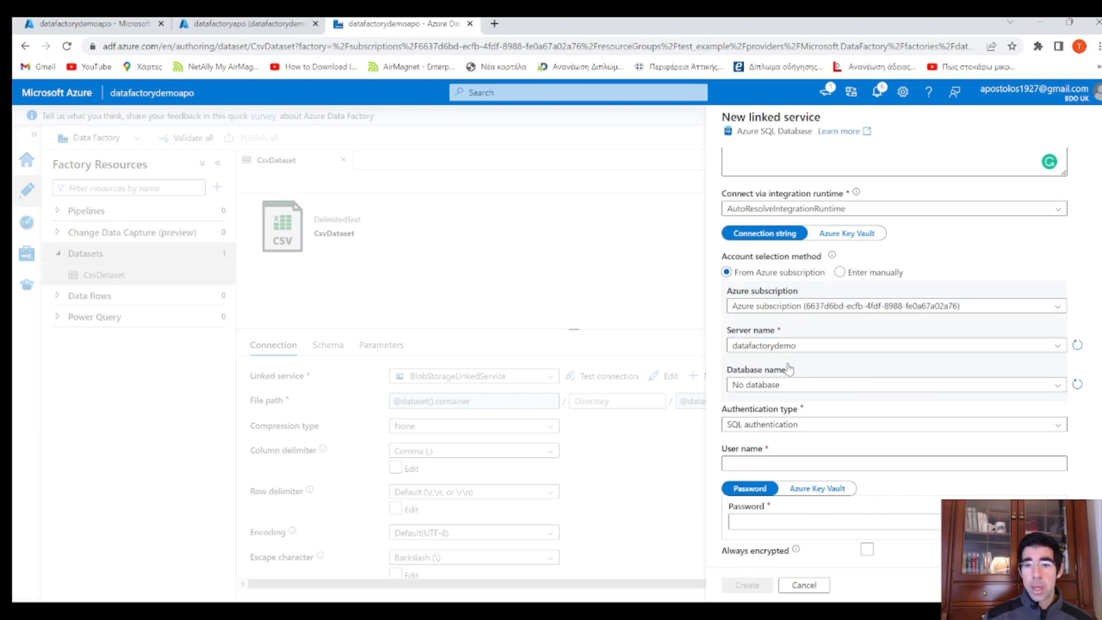
scroll(787, 362, down, 1)
click(793, 321)
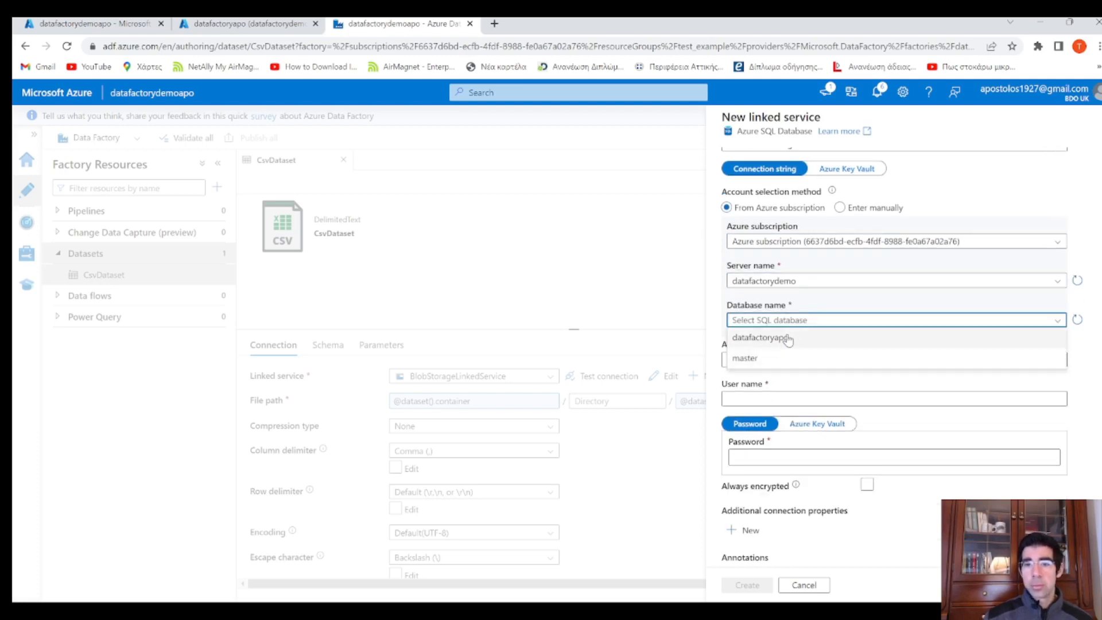
click(800, 338)
scroll(812, 345, down, 1)
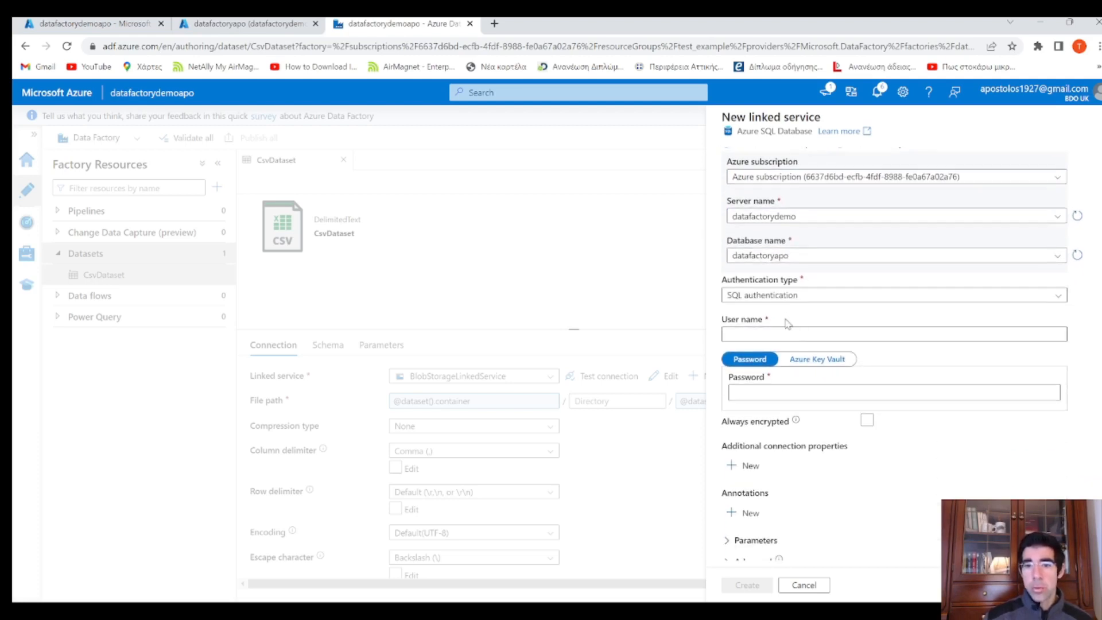
Keep SQL authentication, enter the SQL login user name and password, and create the linked service
click(801, 301)
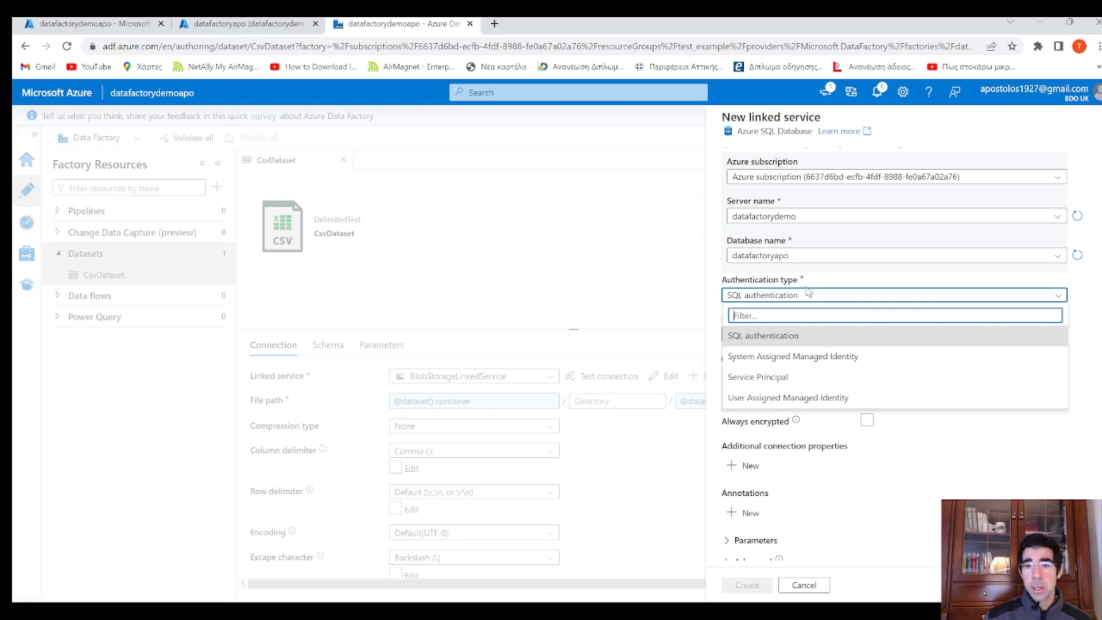
click(820, 284)
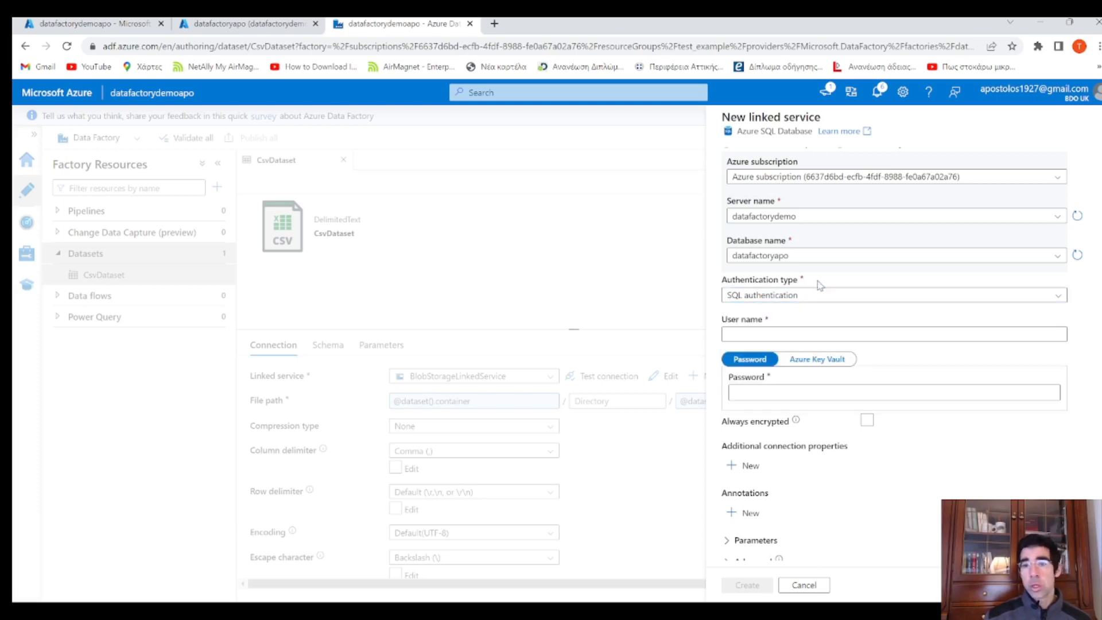
click(804, 333)
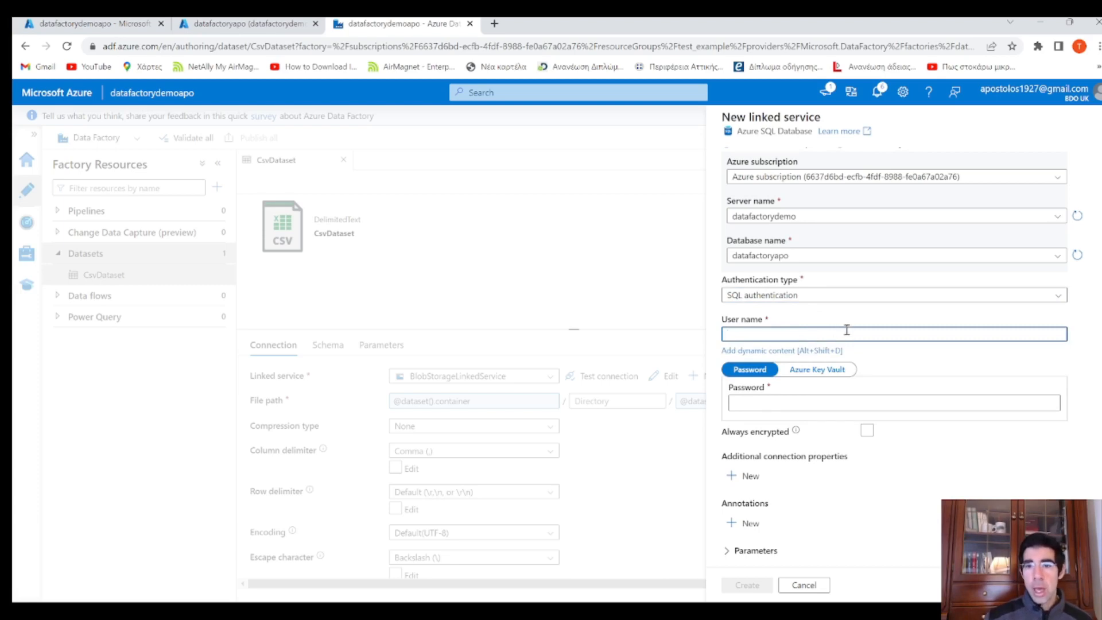
scroll(847, 330, down, 1)
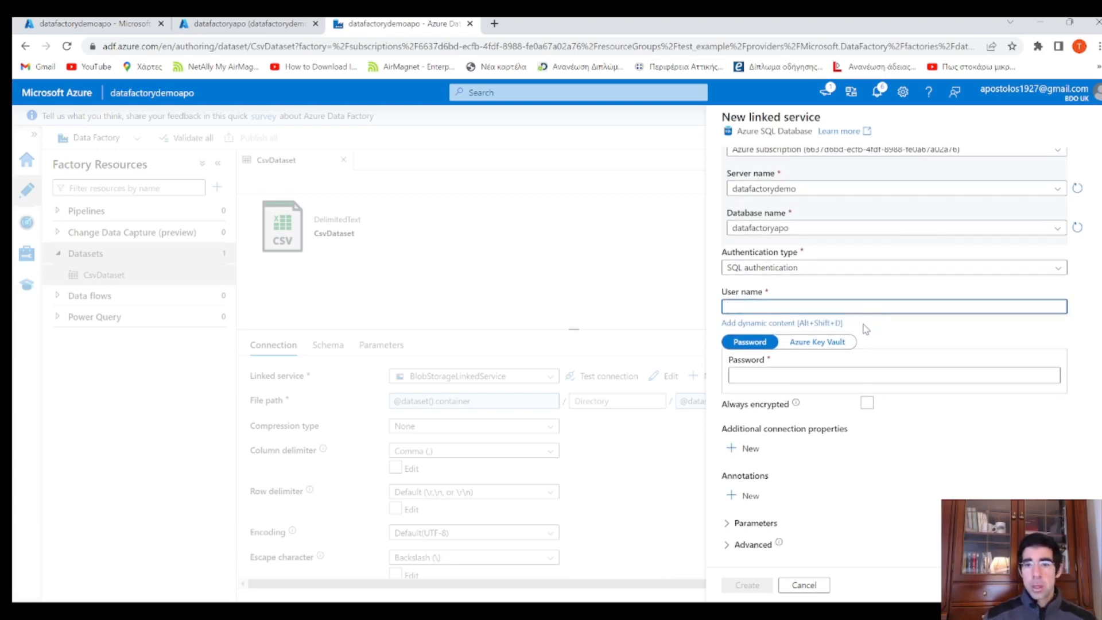
text(admin)
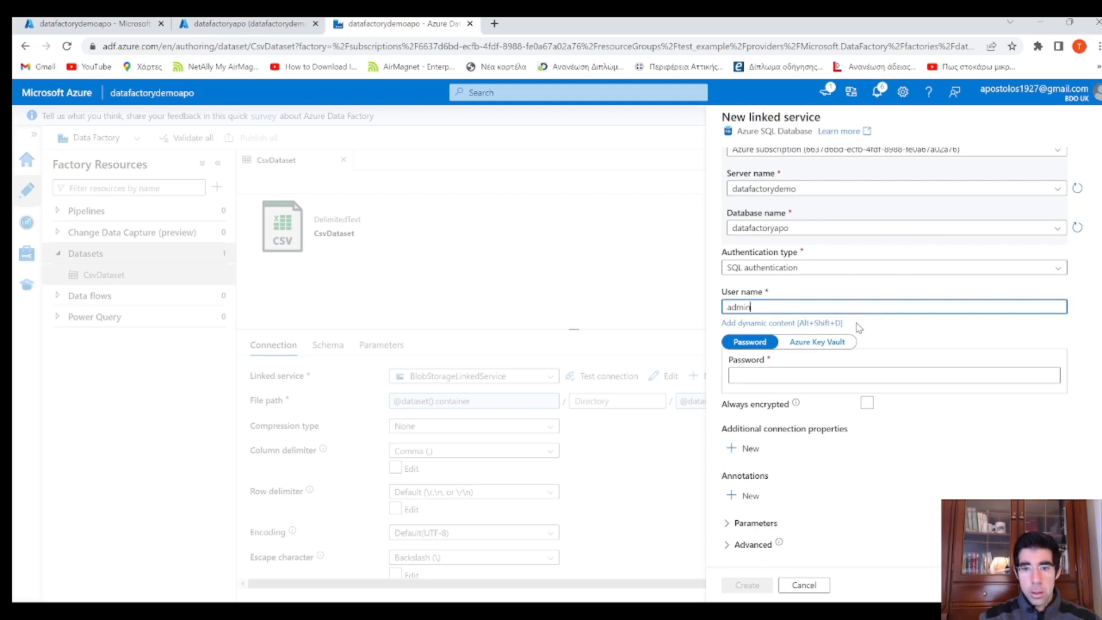
text(123)
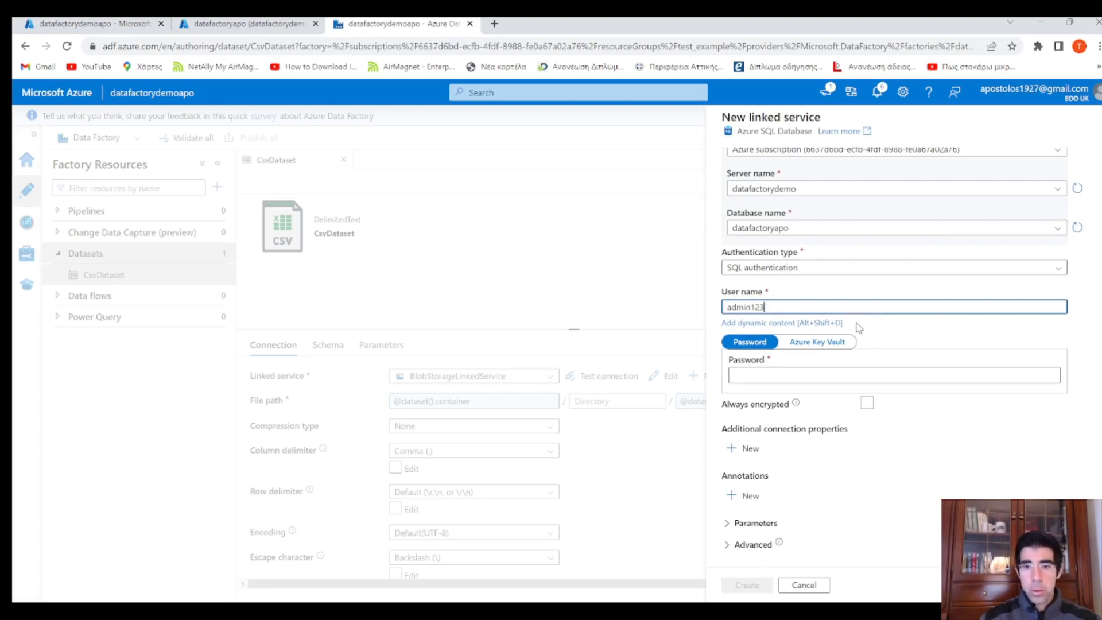
click(804, 376)
text(ad)
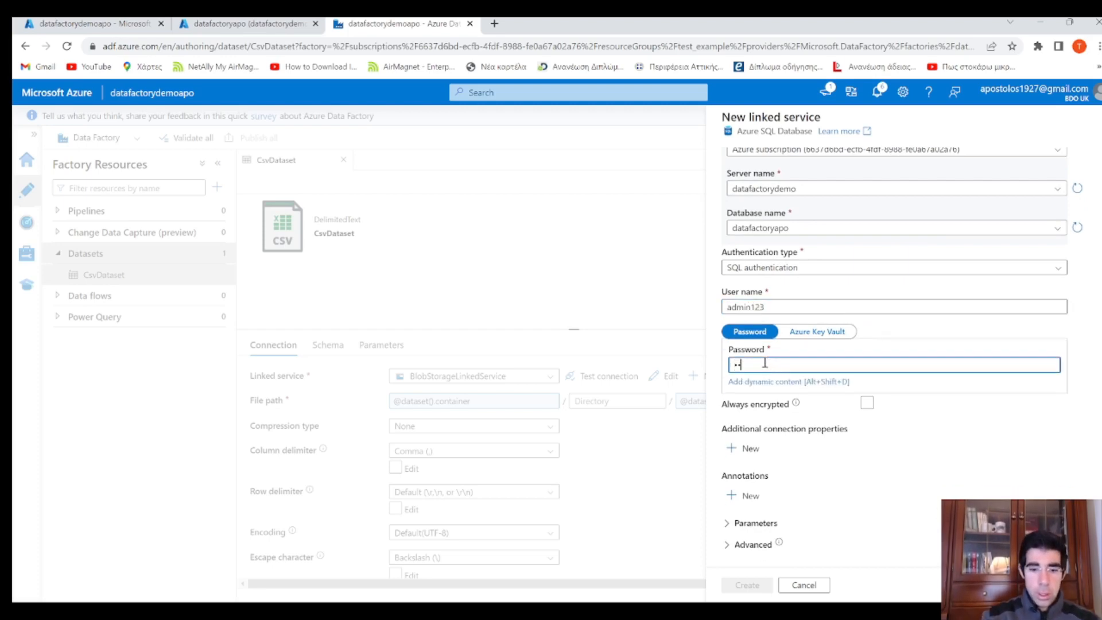
text(min123)
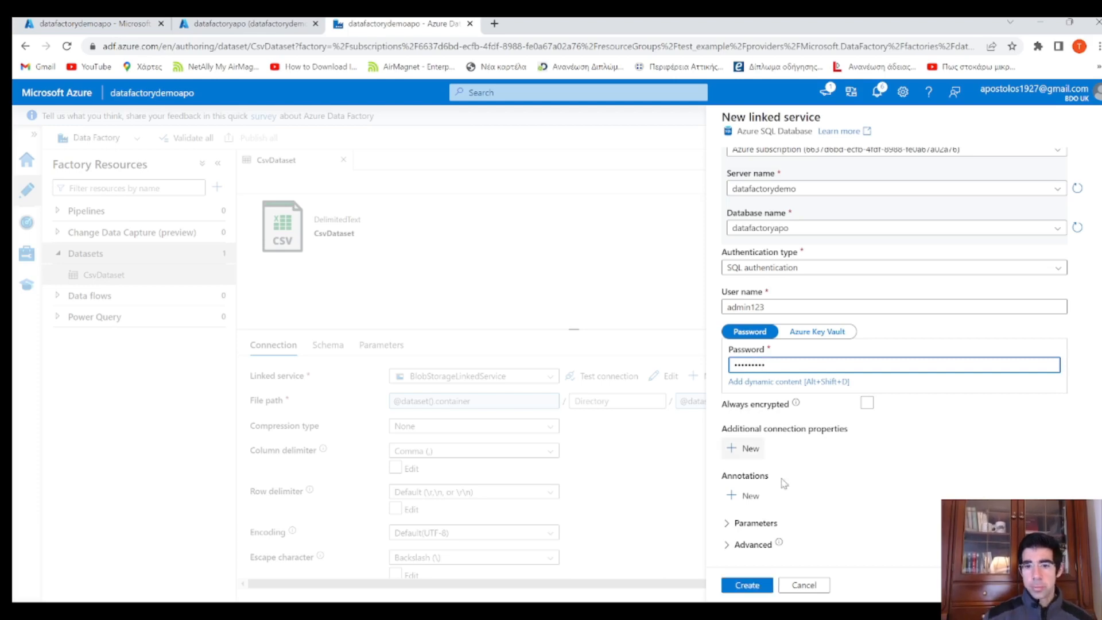
click(1075, 490)
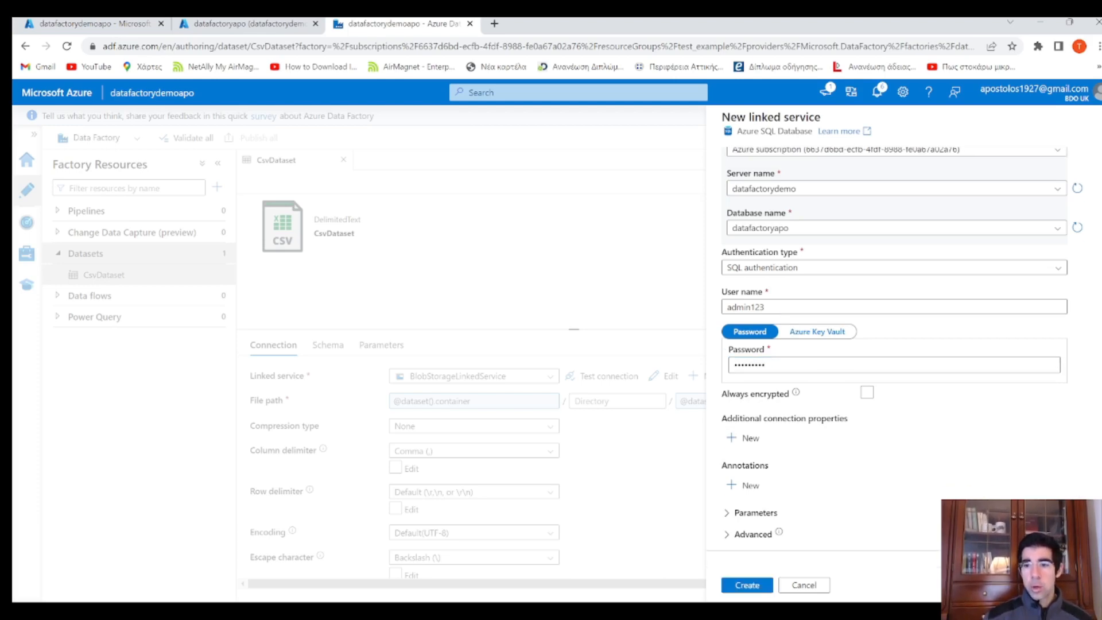
click(748, 586)
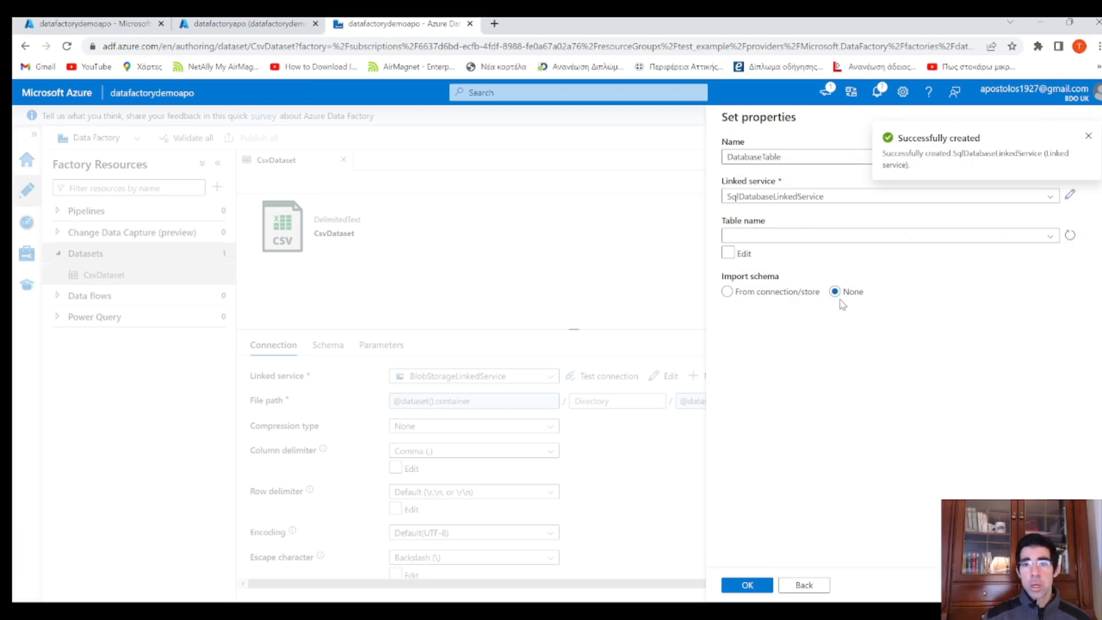
Finish the DatabaseTable dataset with no table selected and Import schema set to None
click(902, 240)
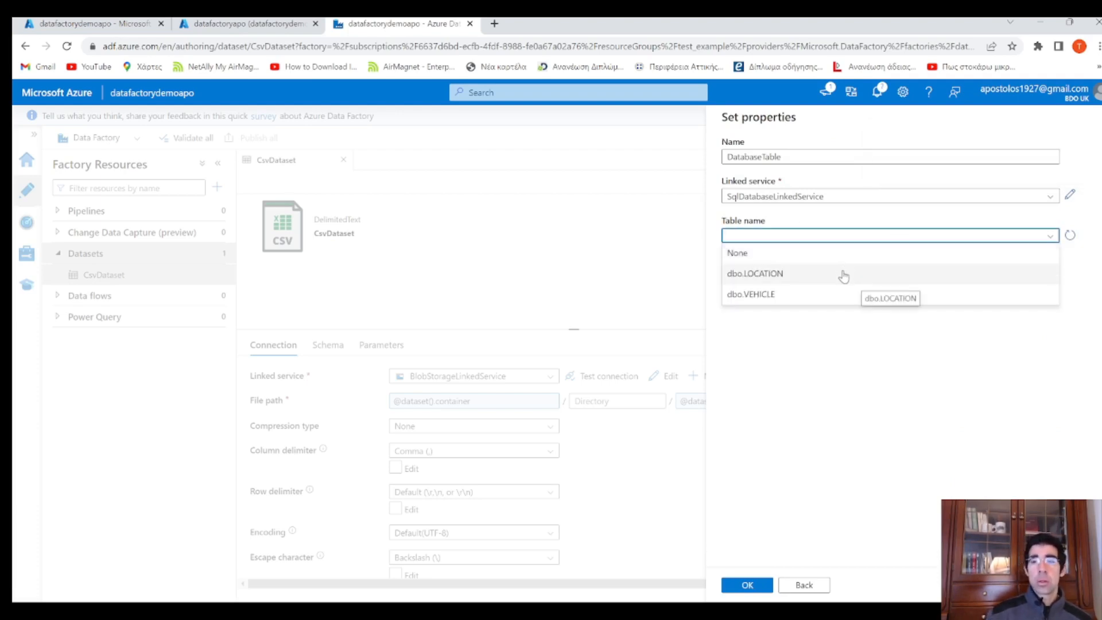
click(960, 389)
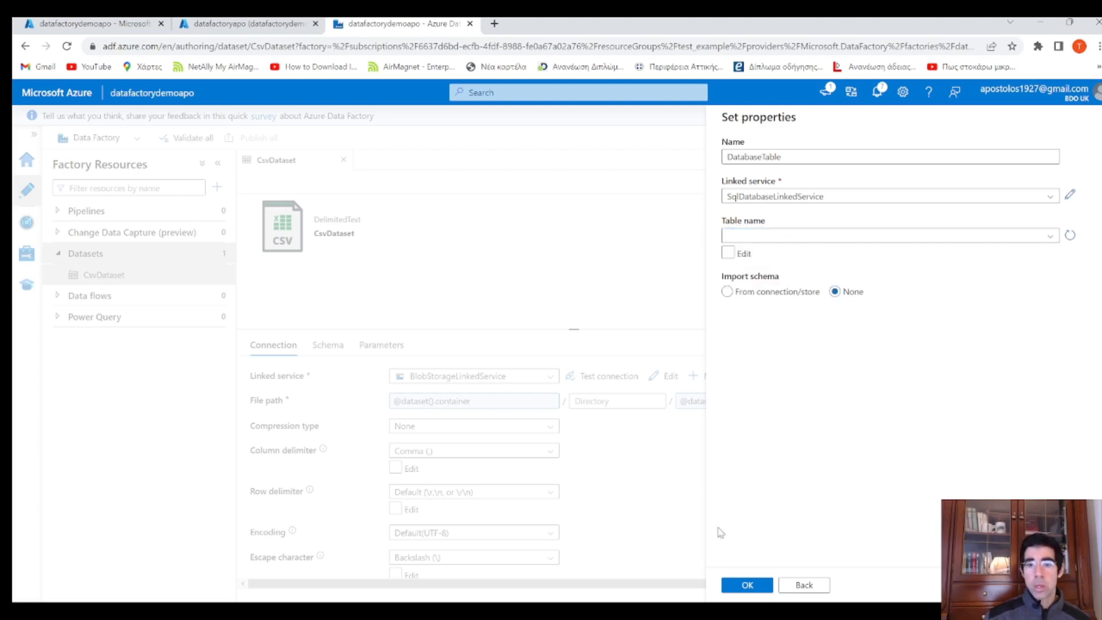
click(747, 585)
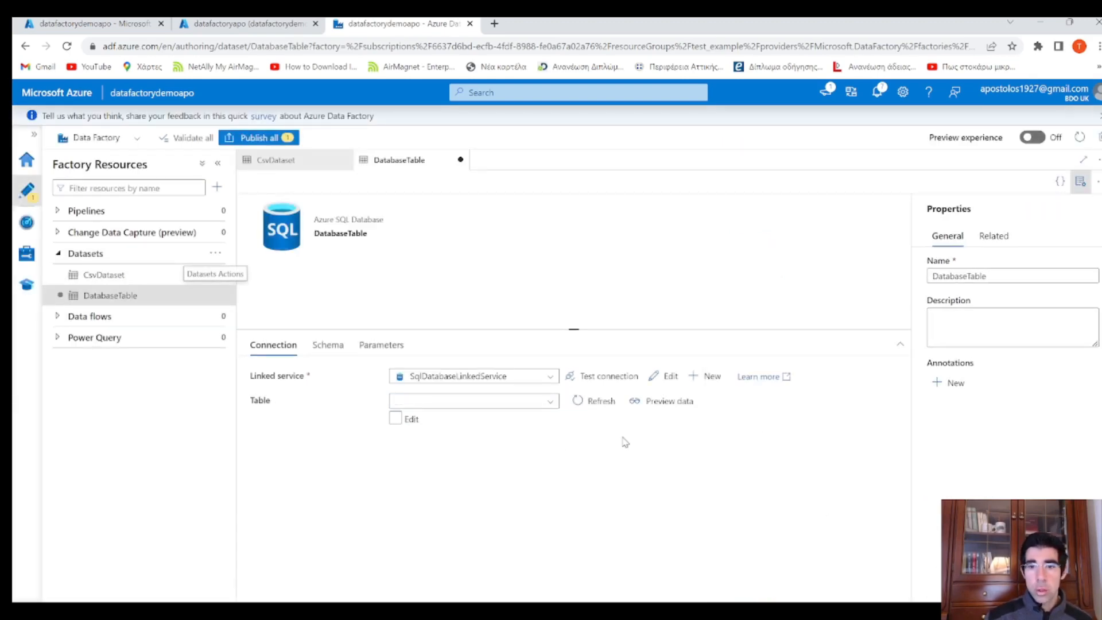
Add a dataset parameter named tablename to DatabaseTable
click(395, 349)
click(276, 381)
click(339, 426)
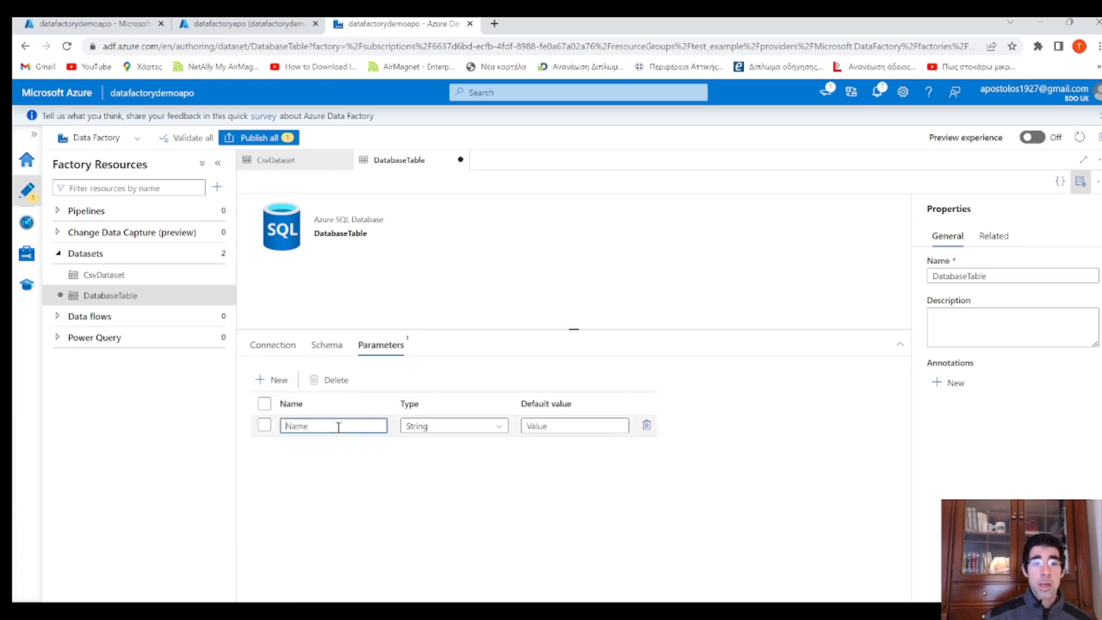
text(ta)
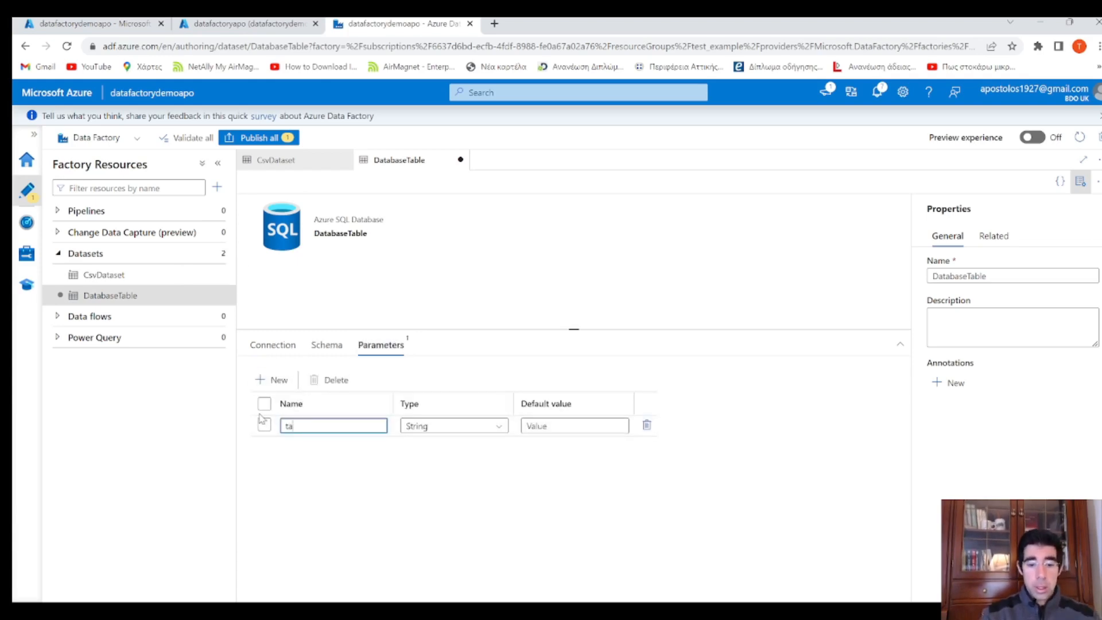
text(blename)
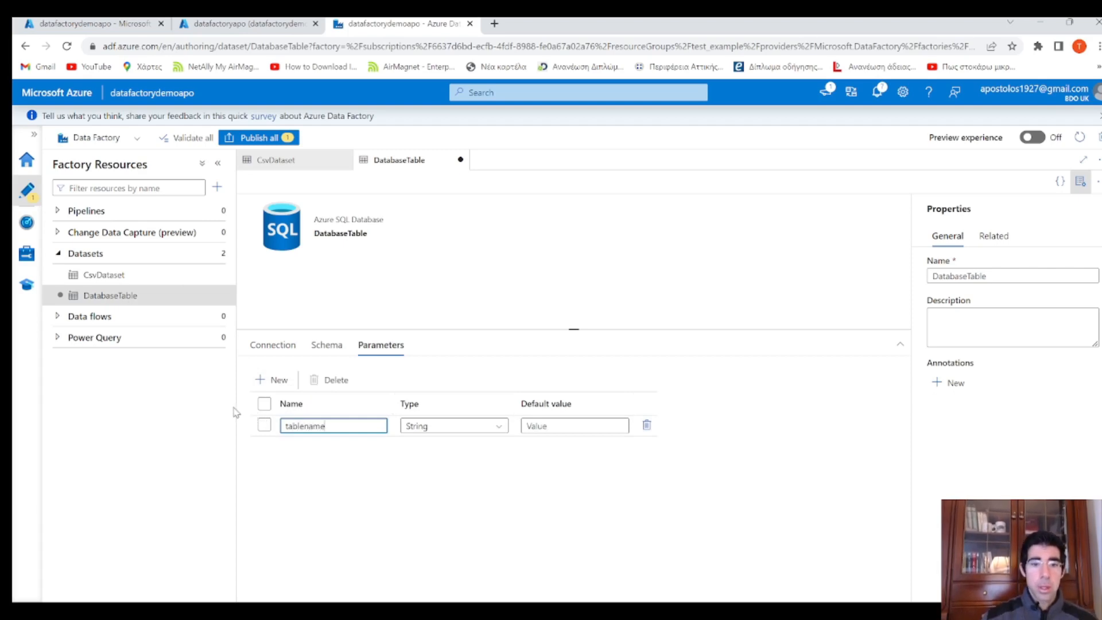
click(273, 345)
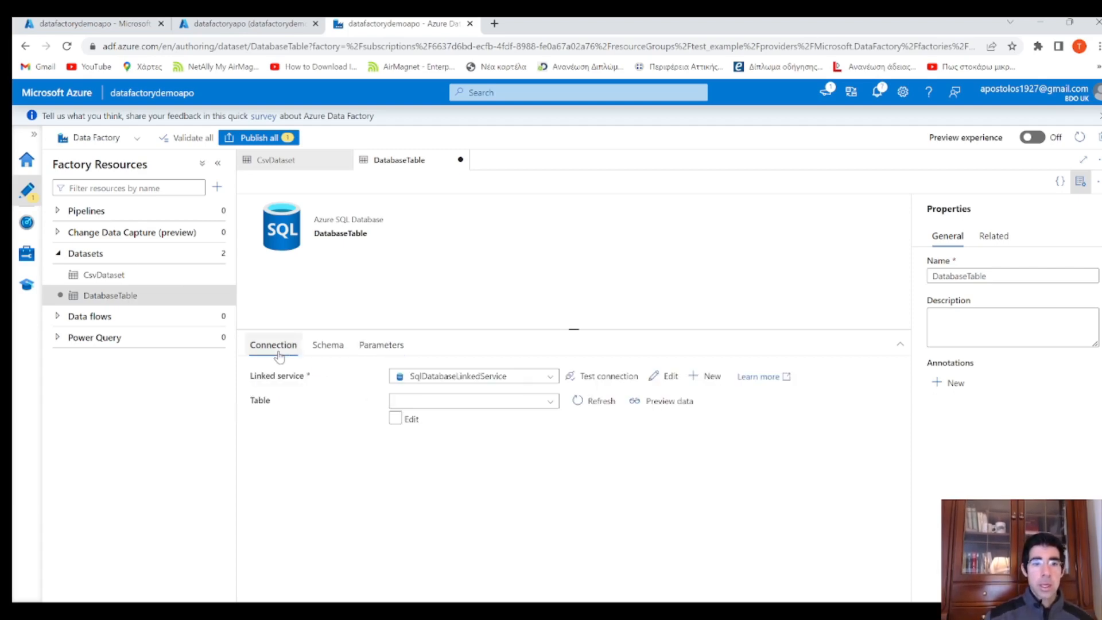
click(412, 420)
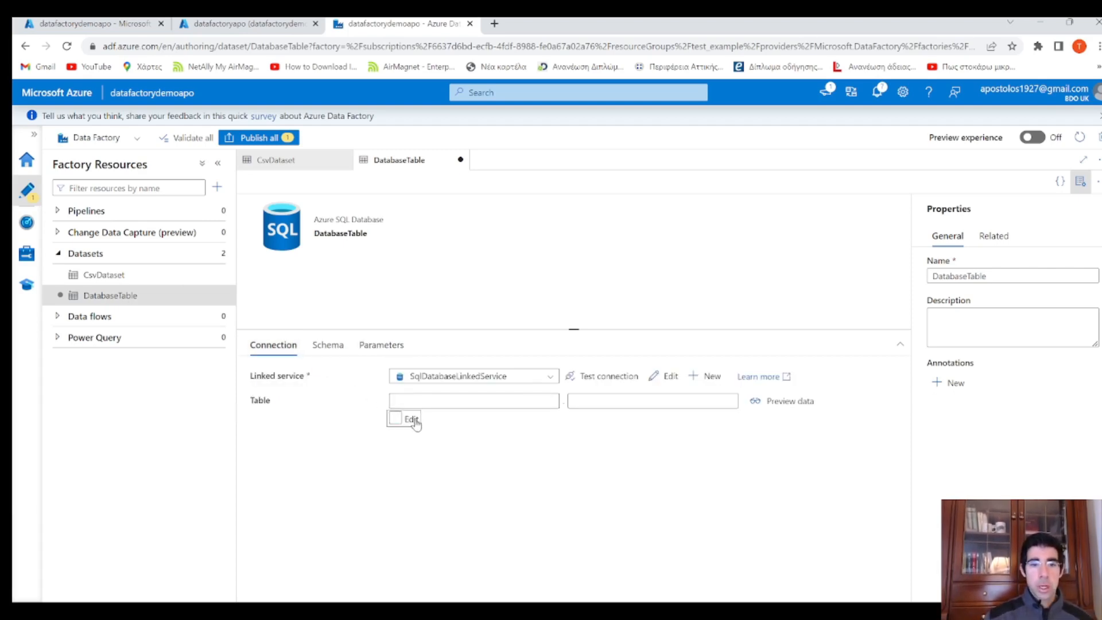
click(598, 399)
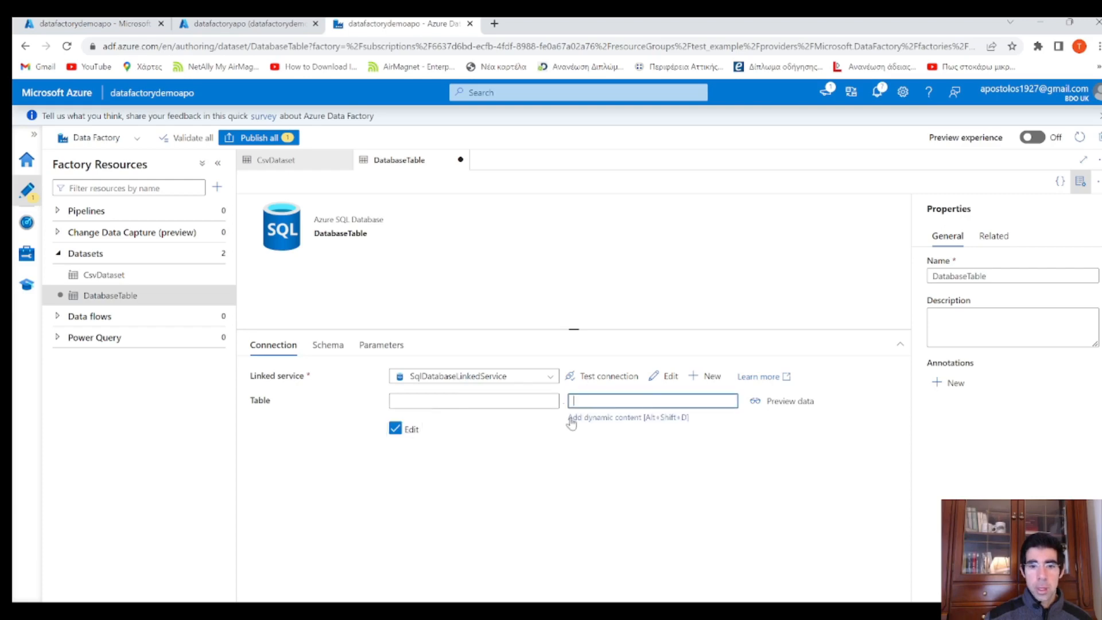
click(637, 420)
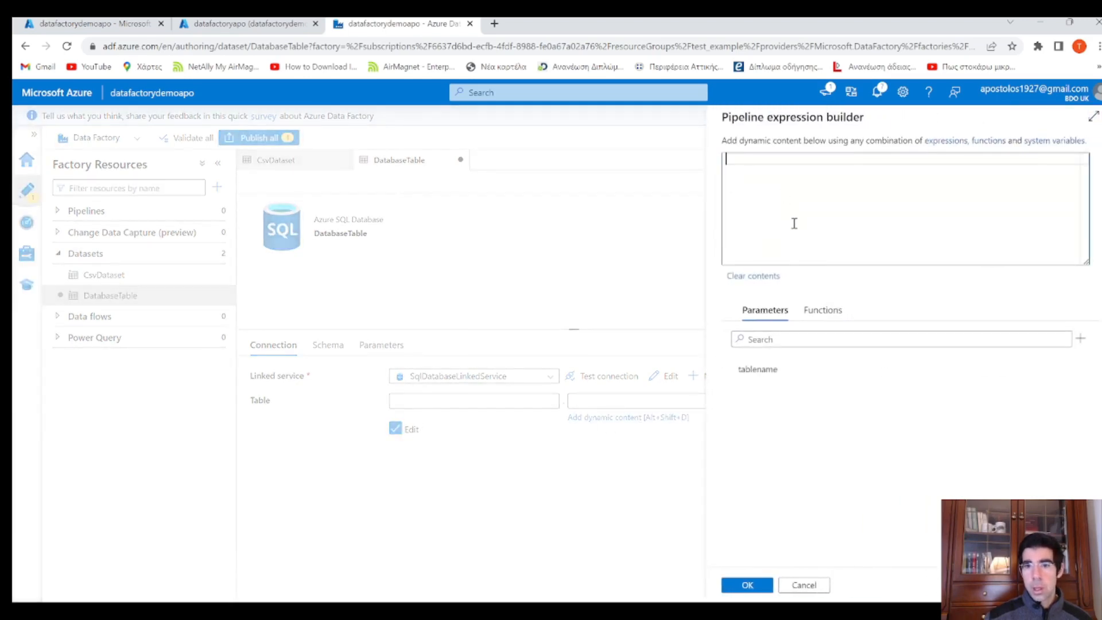
click(772, 365)
click(747, 583)
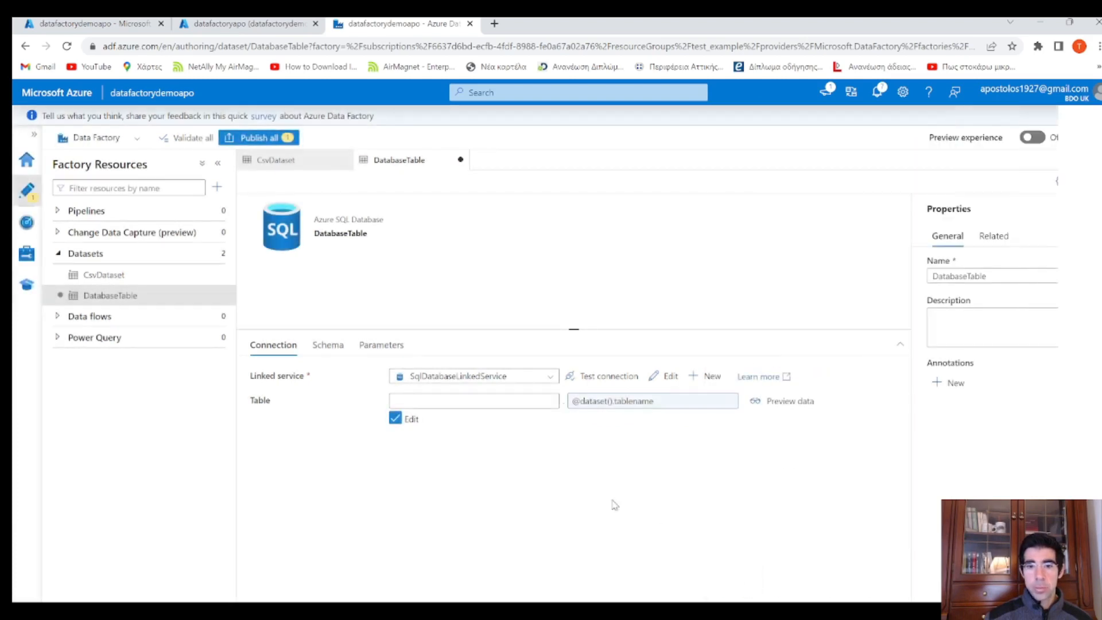
click(474, 403)
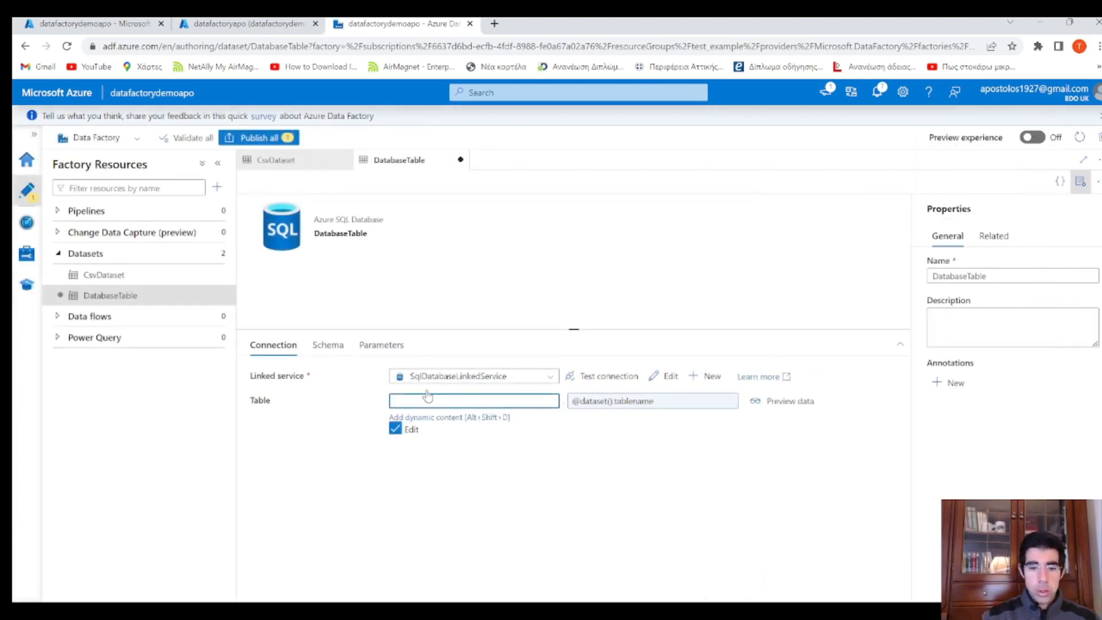
text(dbo)
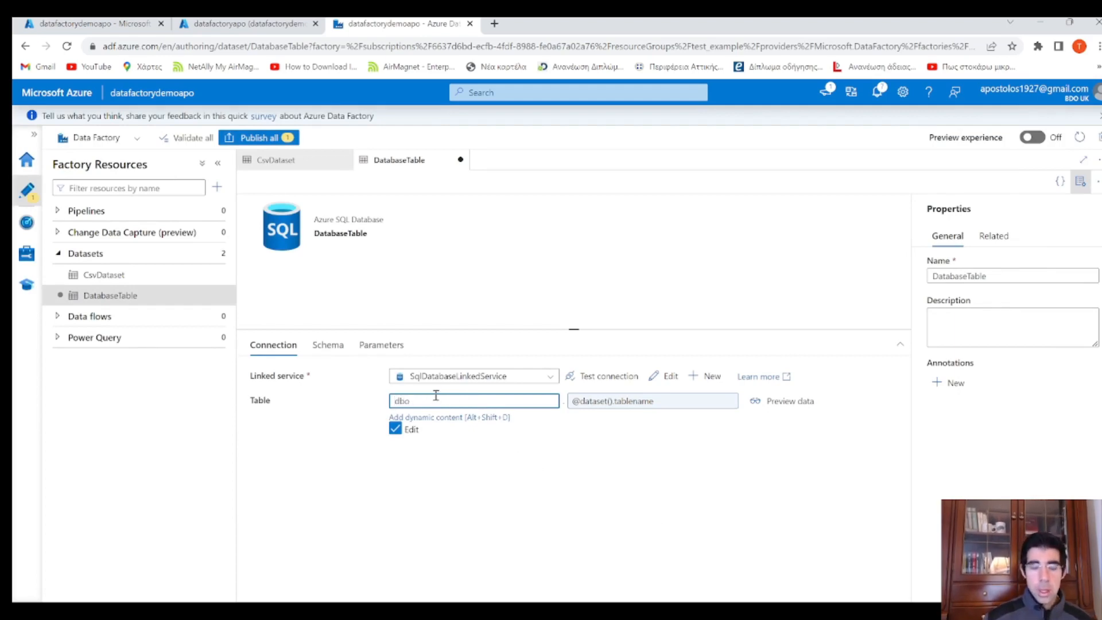
click(543, 446)
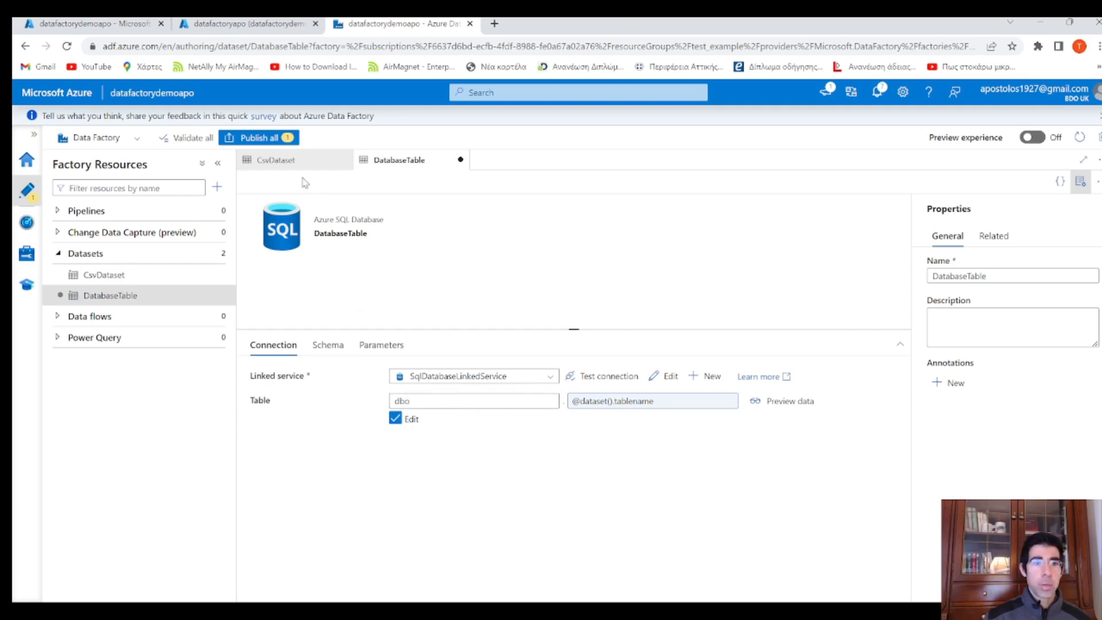
click(261, 140)
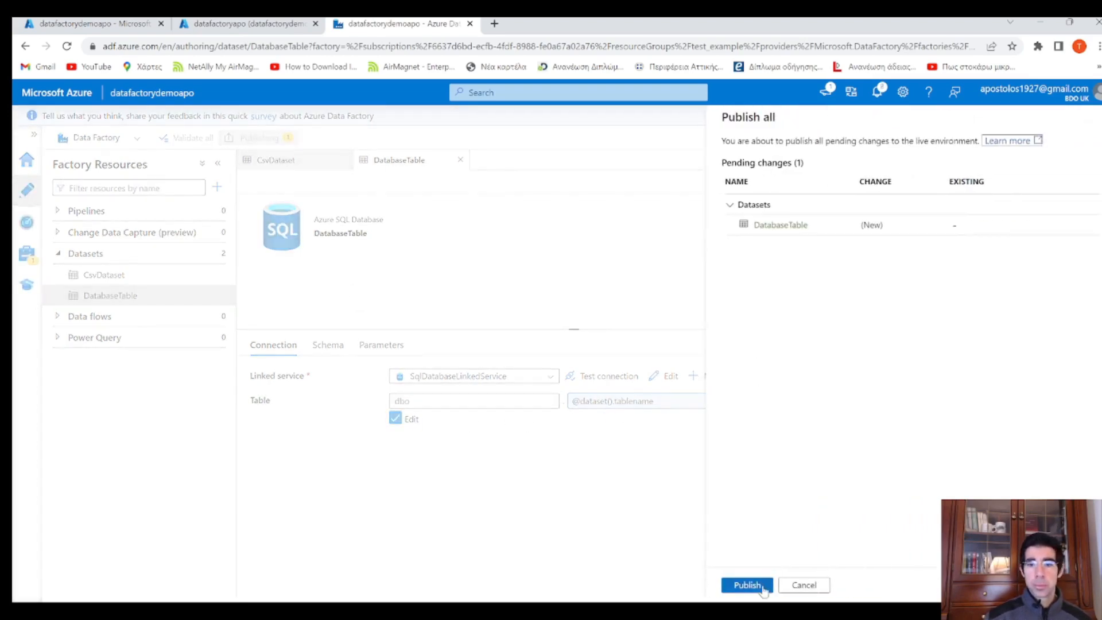
click(746, 585)
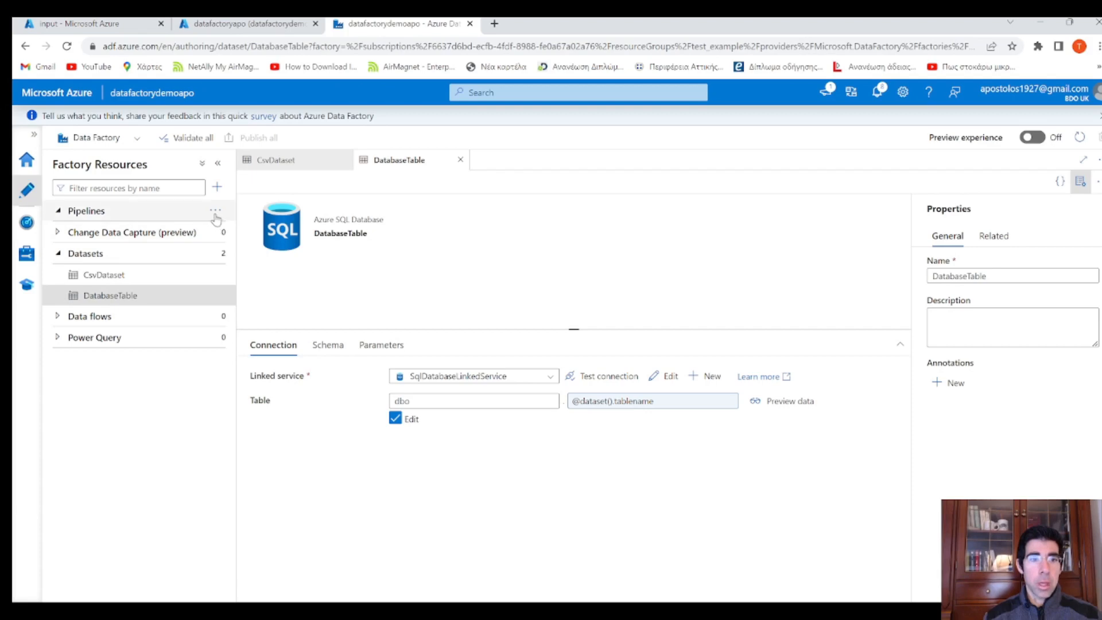
Create a new pipeline with a Copy data activity renamed Copy CSV
click(215, 212)
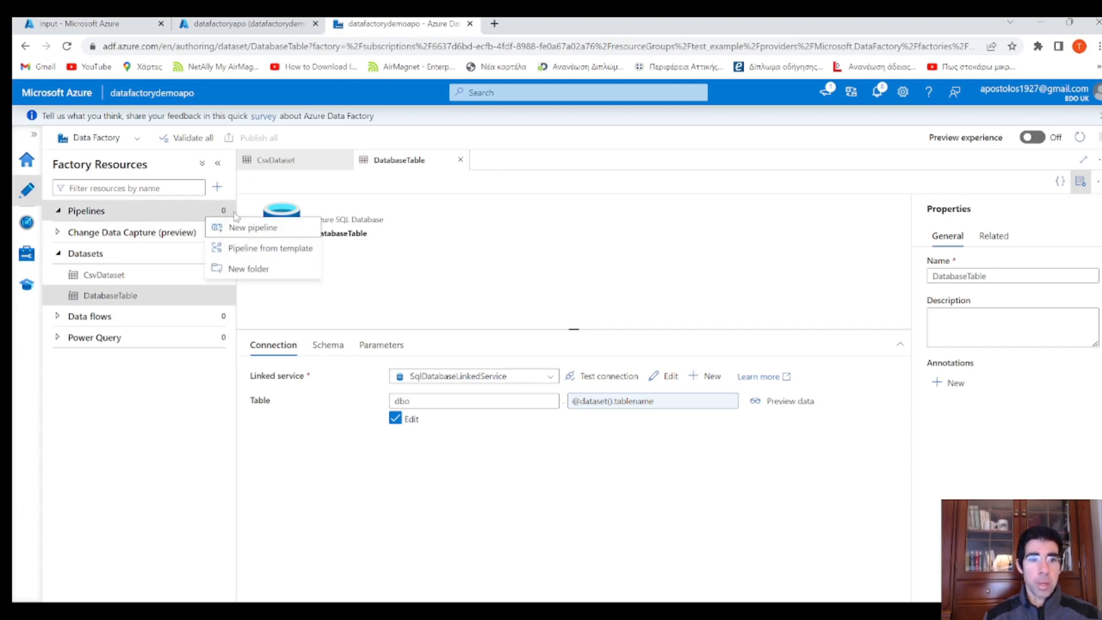
click(254, 227)
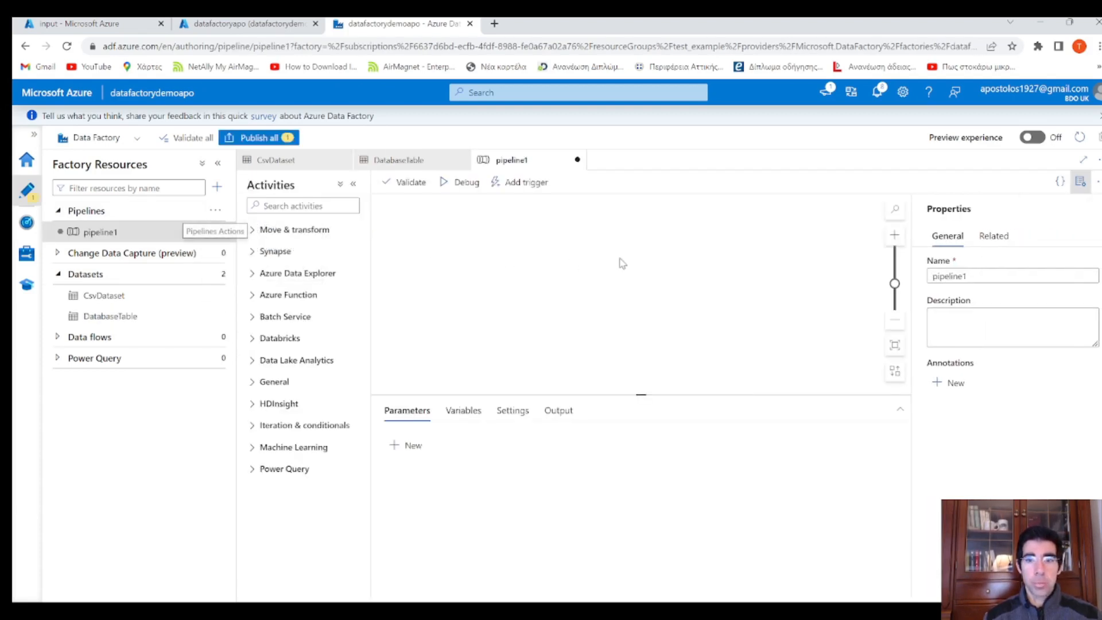
click(269, 231)
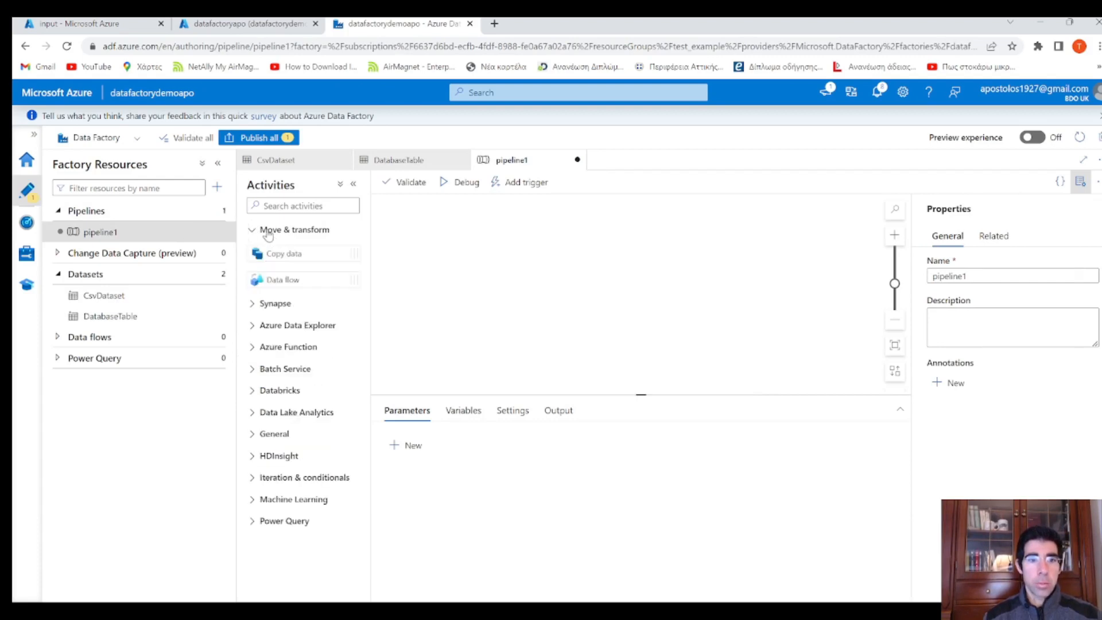
drag(291, 251, 602, 256)
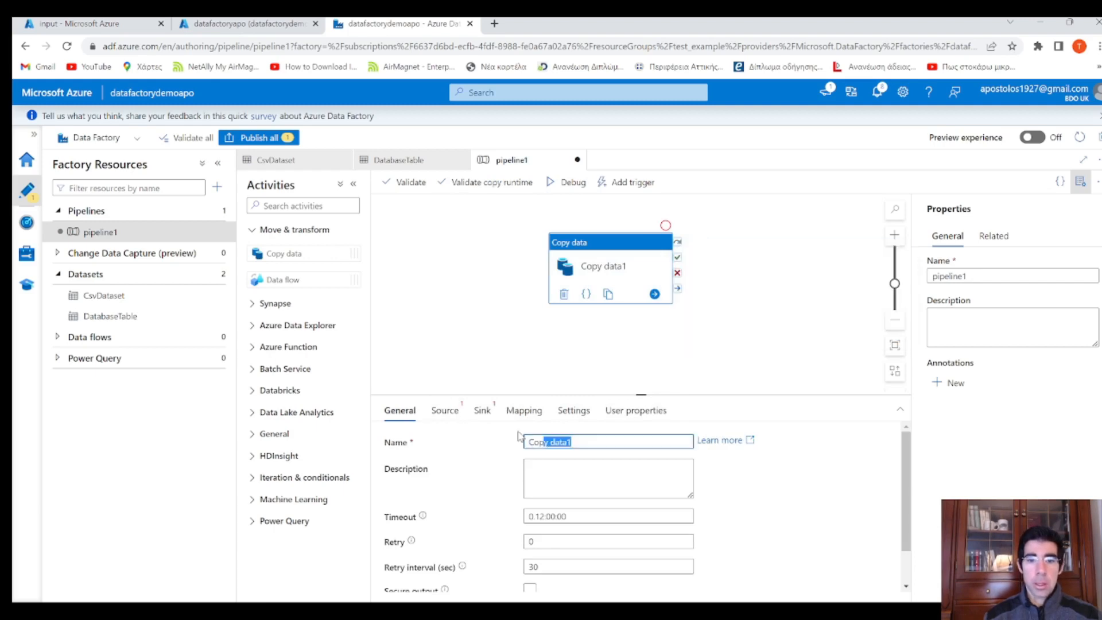
drag(583, 440, 502, 438)
text(C)
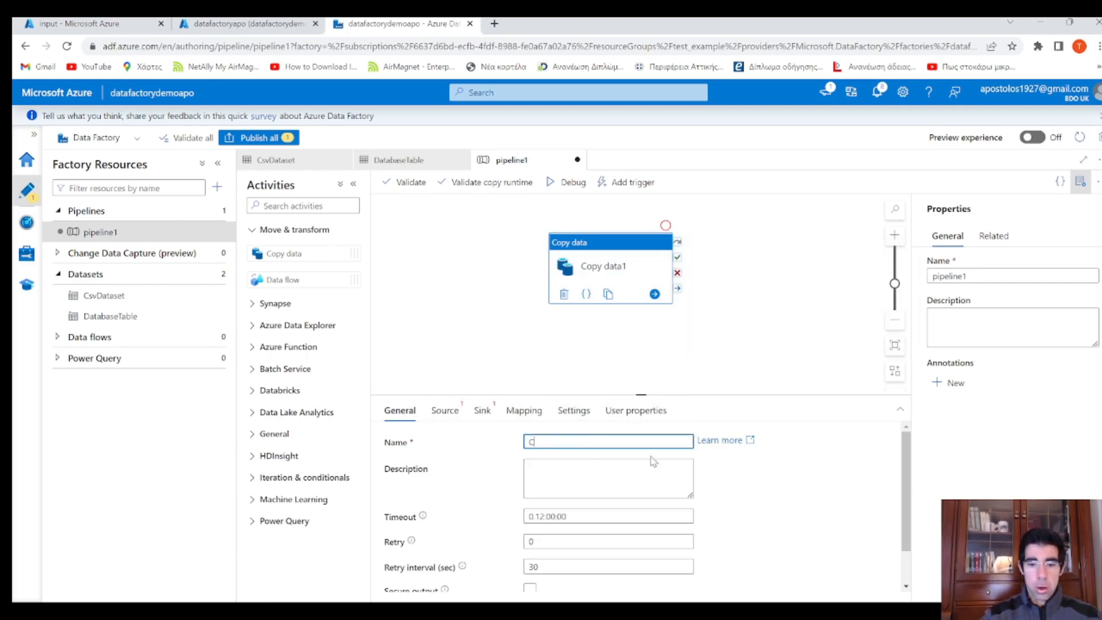
text(opy CS)
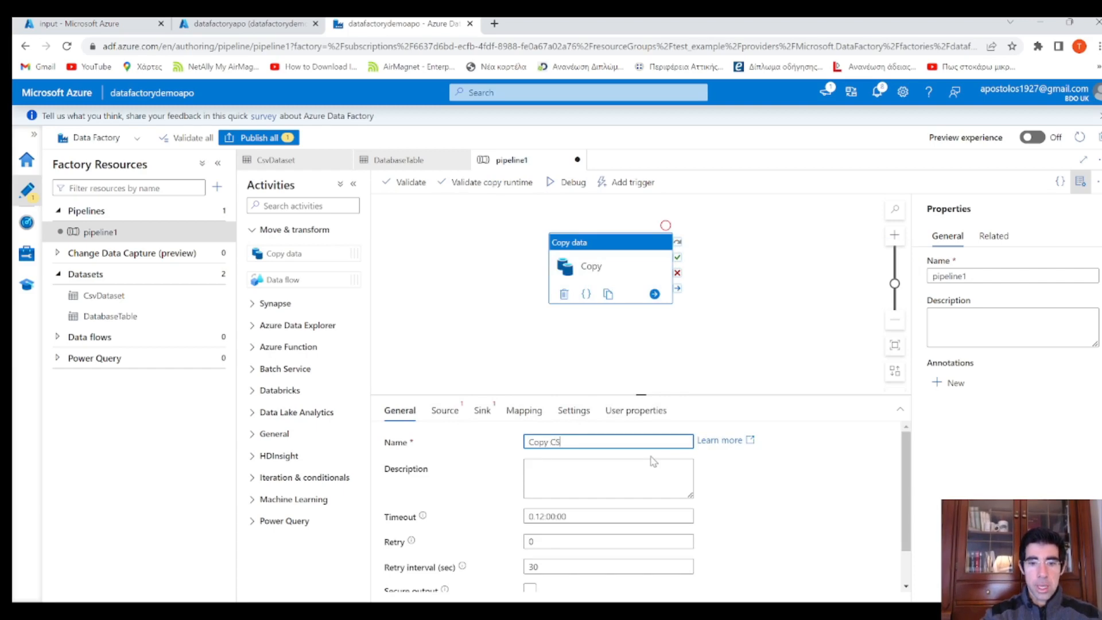
text(V)
Make CsvDataset the copy source and check the input container's files in the portal
click(456, 418)
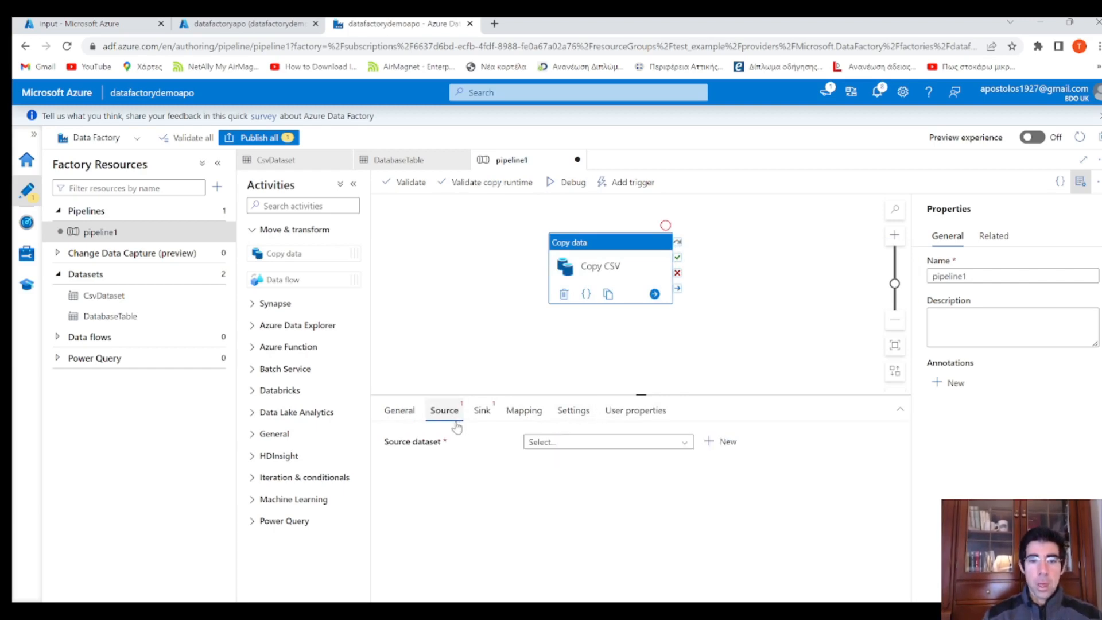
click(574, 442)
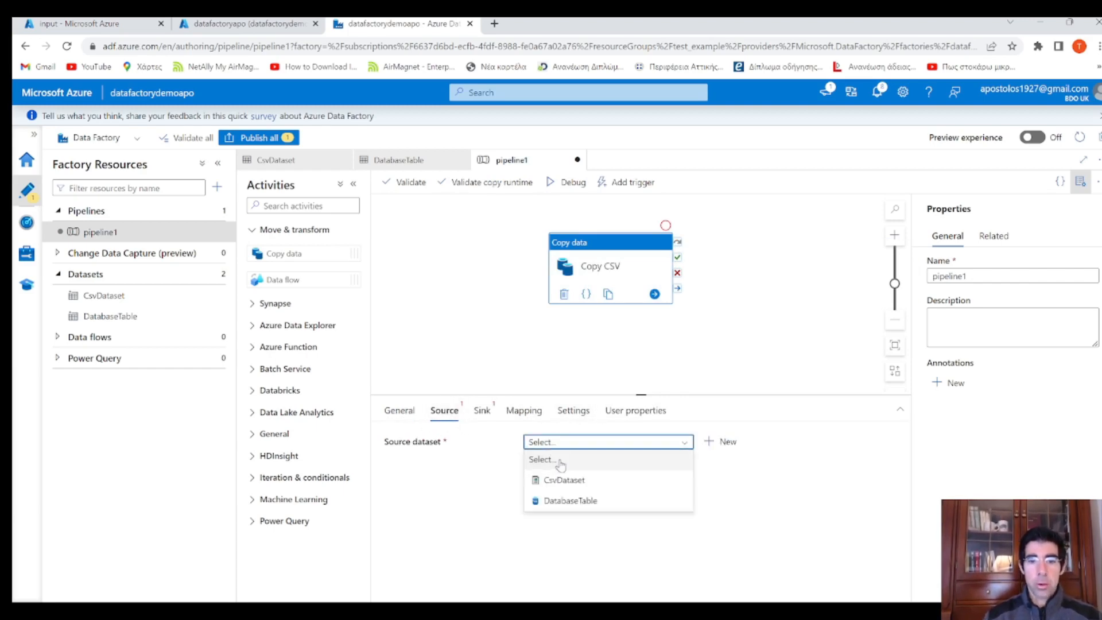
click(565, 480)
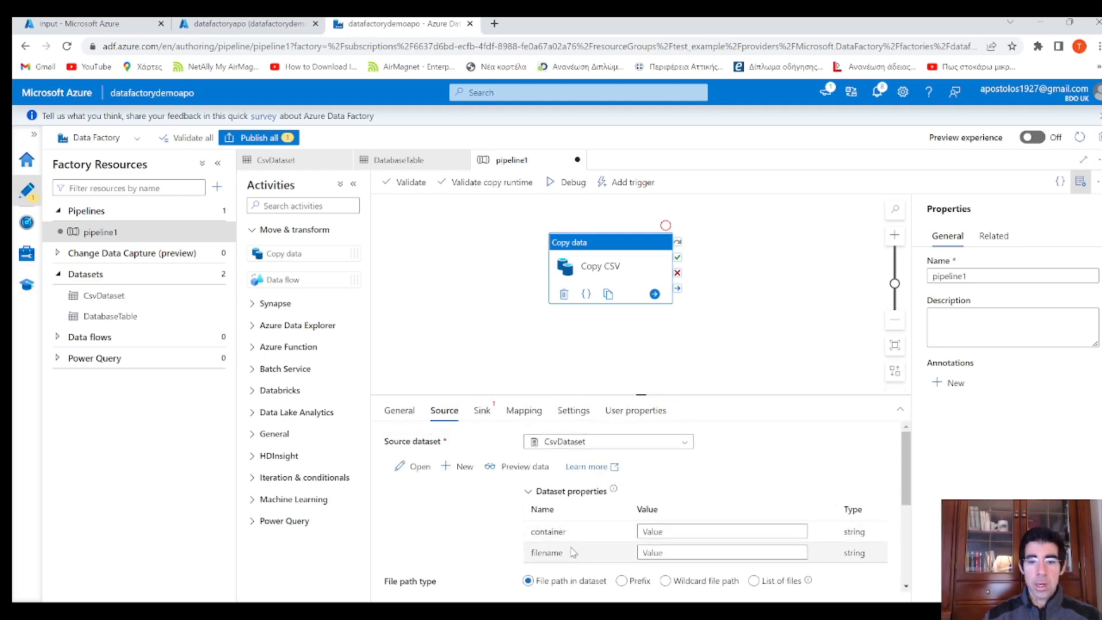
click(666, 531)
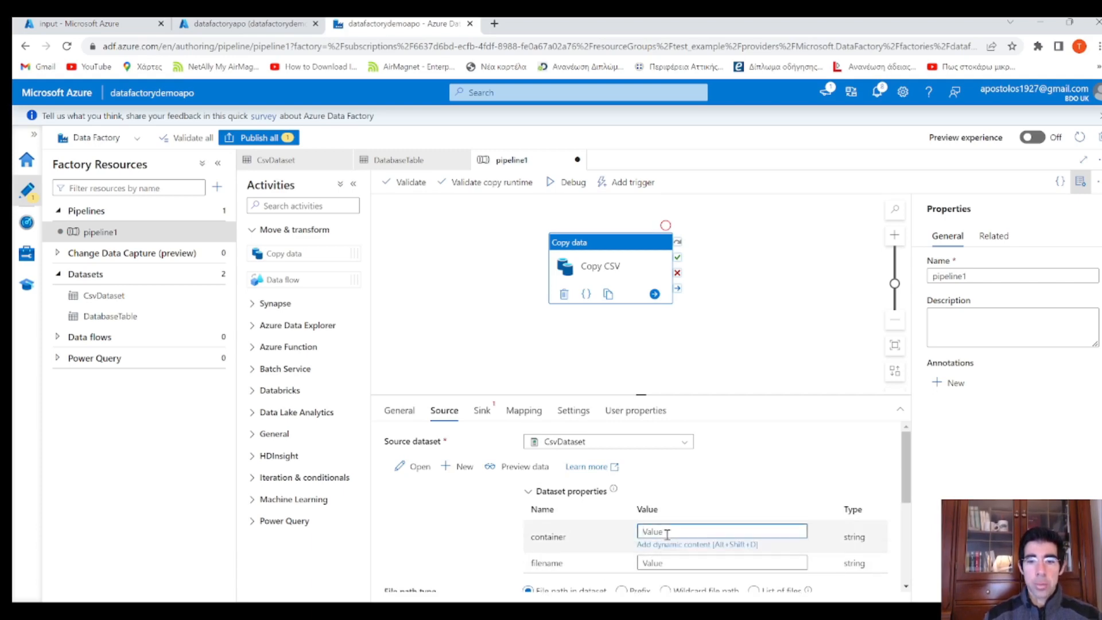
click(92, 24)
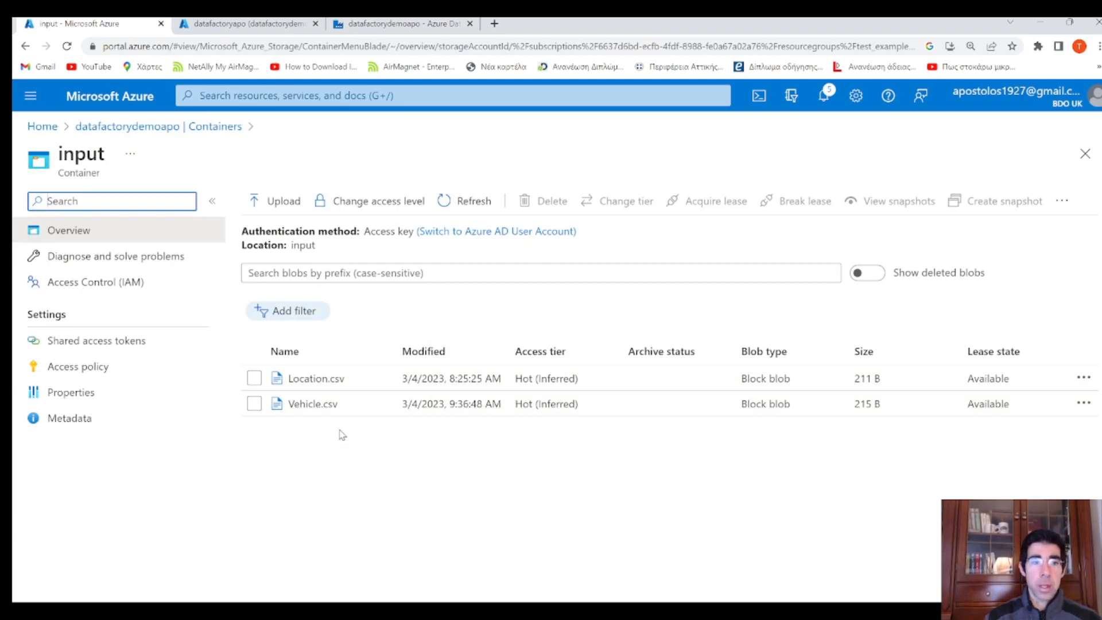
drag(99, 152, 73, 151)
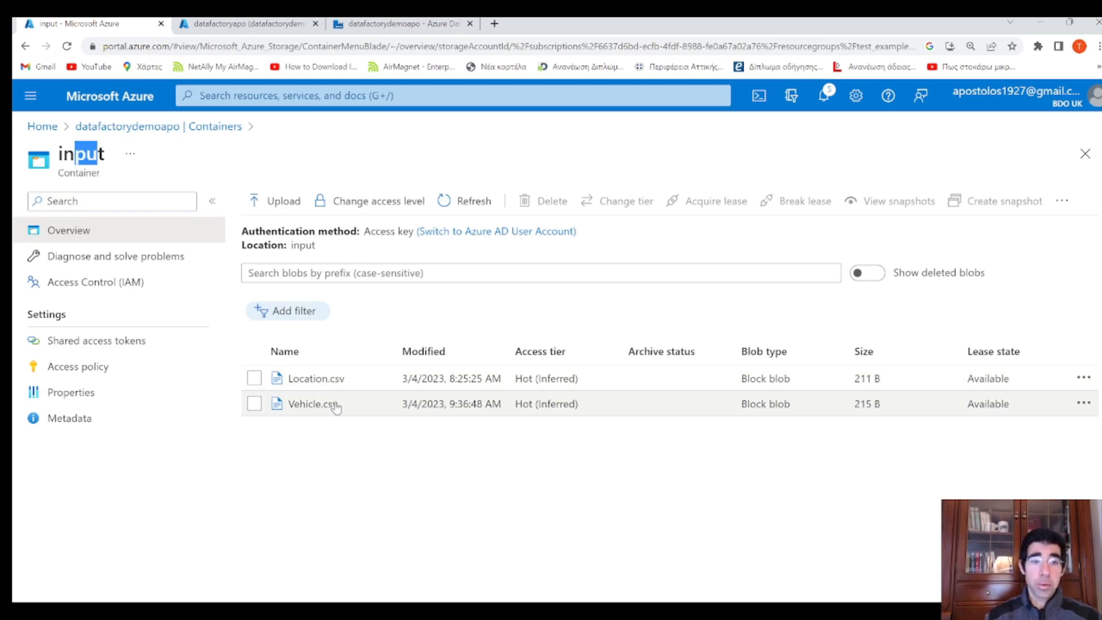
Set the source container to input and filename to Location.csv in Copy CSV
click(381, 26)
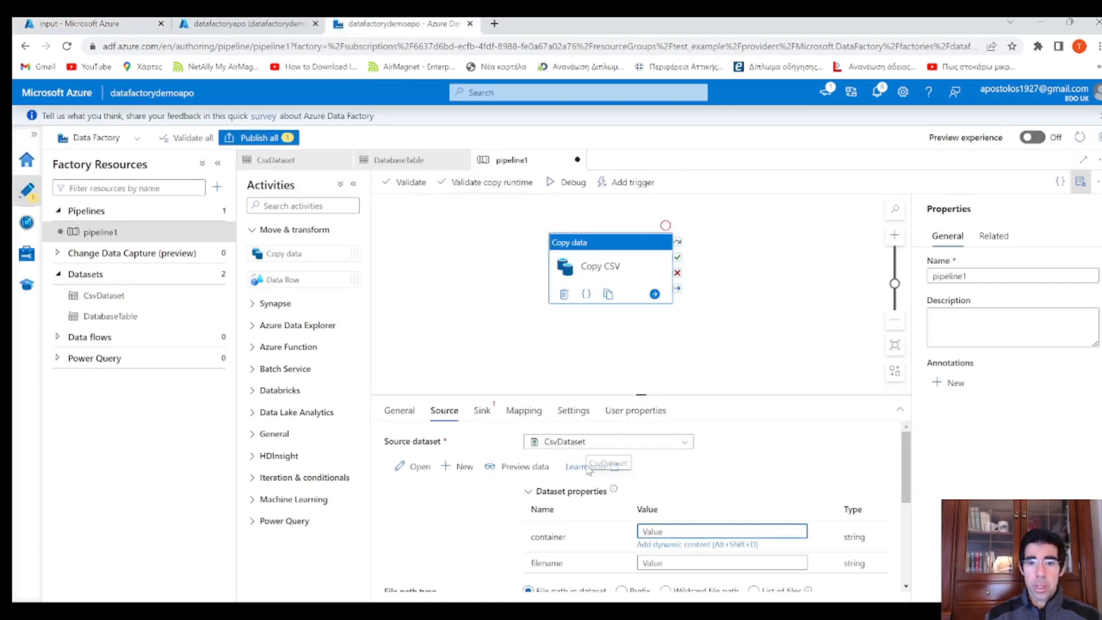
scroll(753, 503, down, 2)
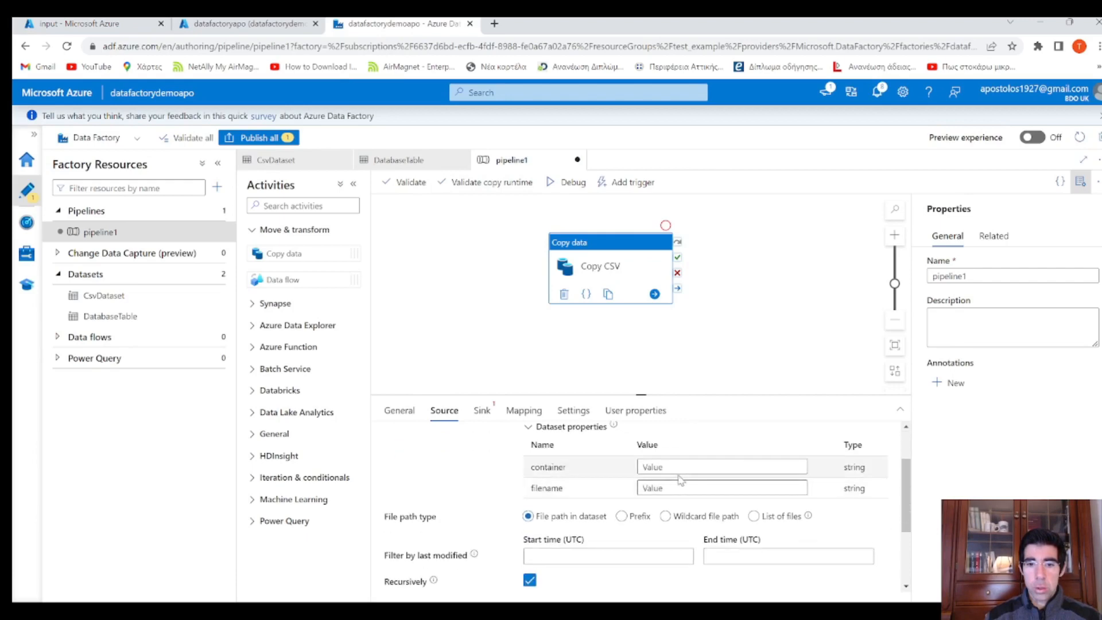
click(693, 468)
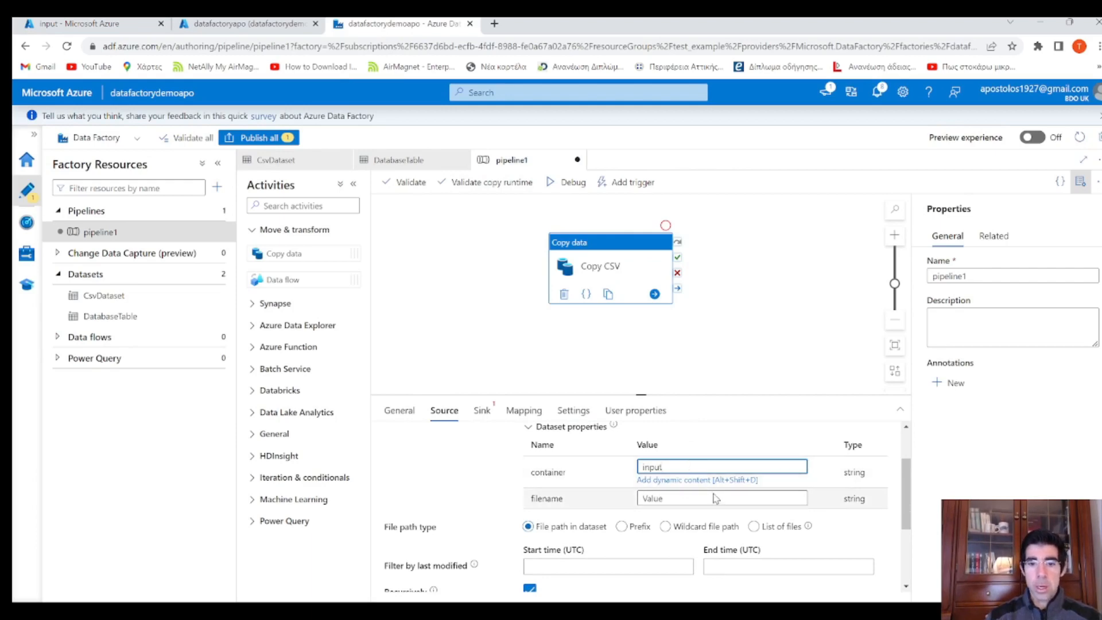
click(691, 500)
text(L)
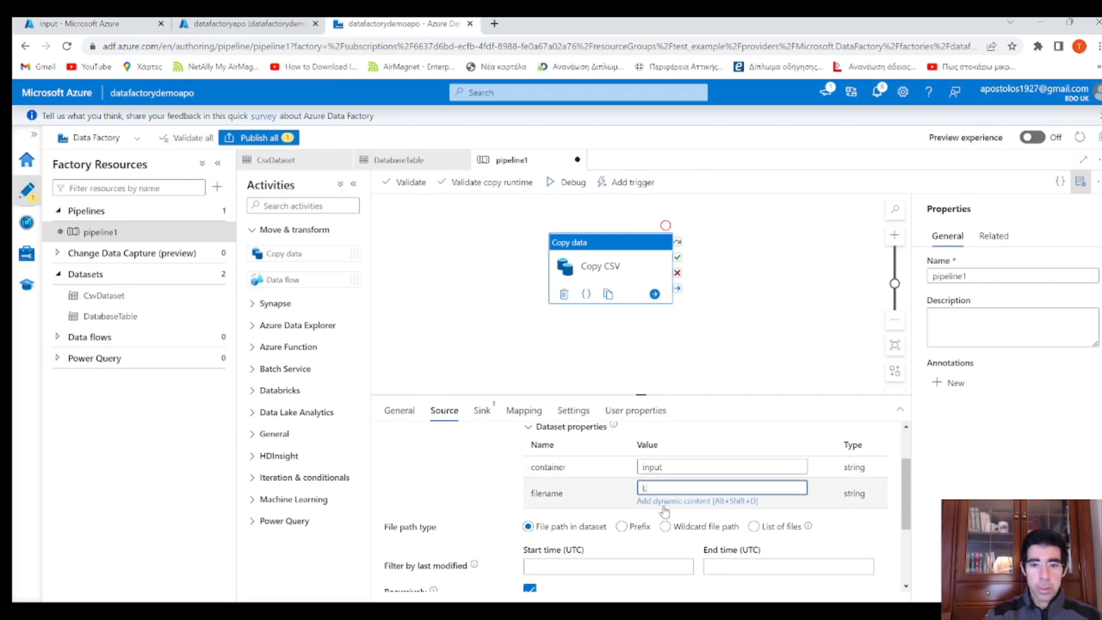
text(ocation.cs)
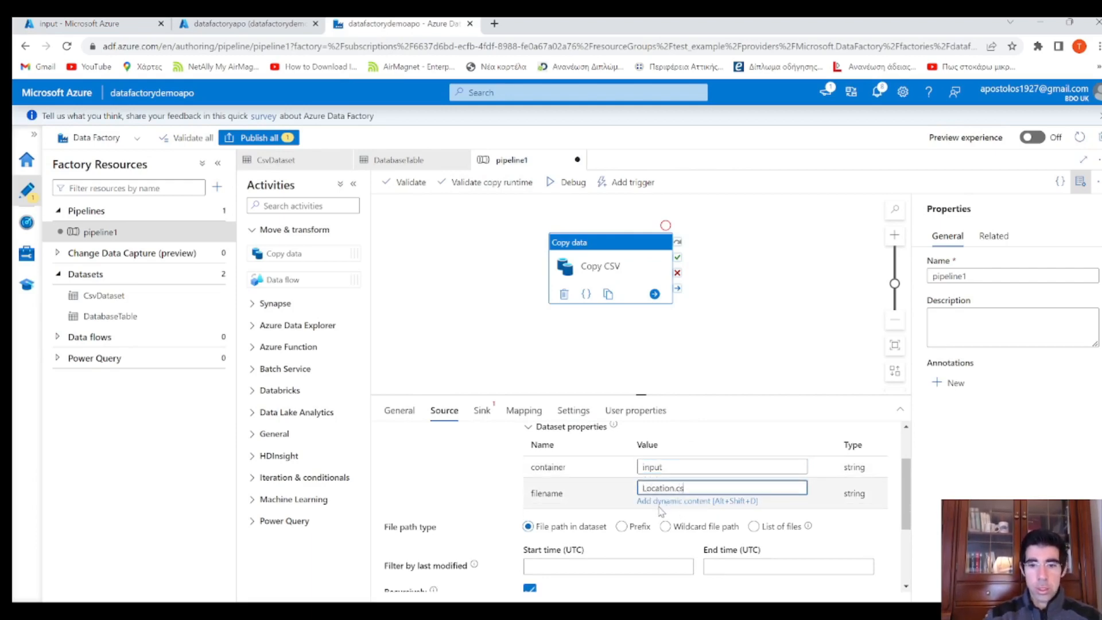
text(v)
scroll(570, 480, down, 1)
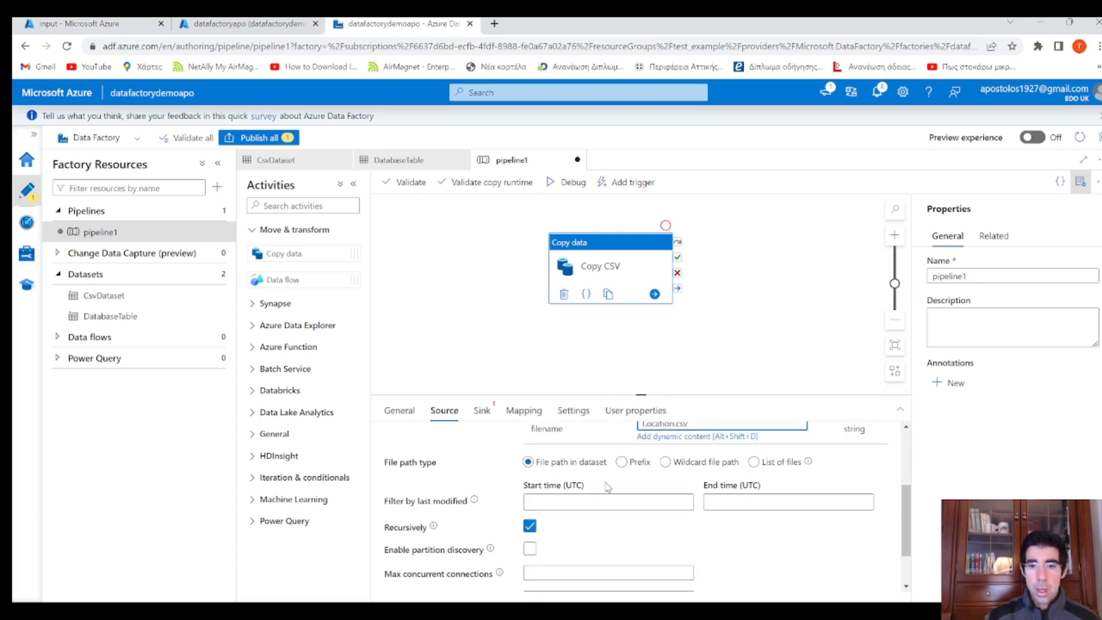
scroll(635, 490, down, 1)
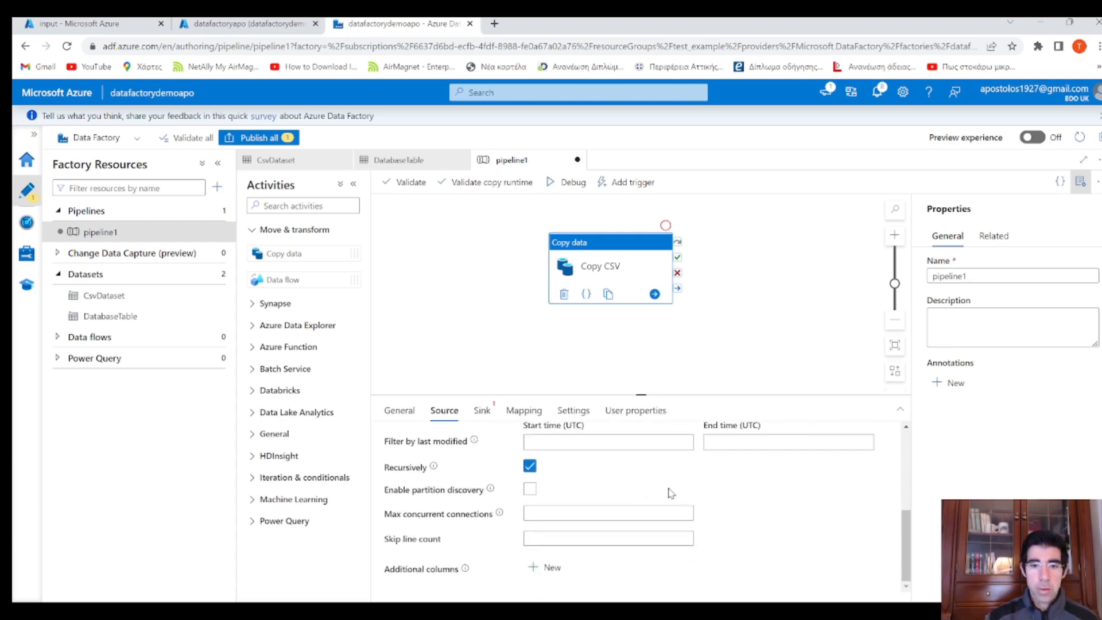
scroll(672, 493, up, 3)
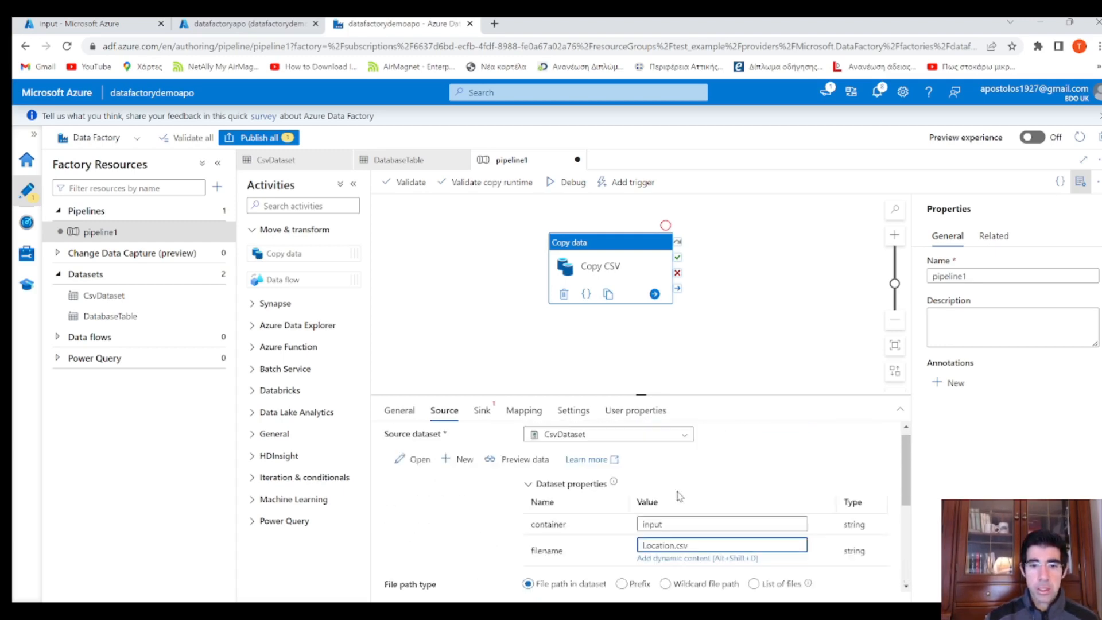
click(483, 412)
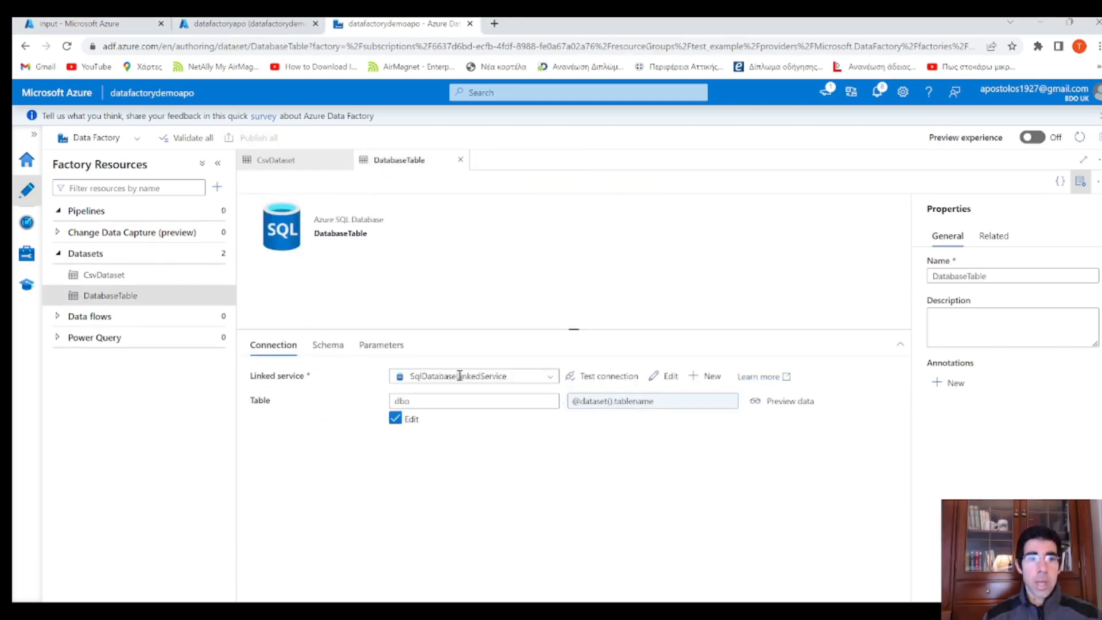
Recreate pipeline1 with a Copy data activity from Move & transform named Copy CSV
click(216, 212)
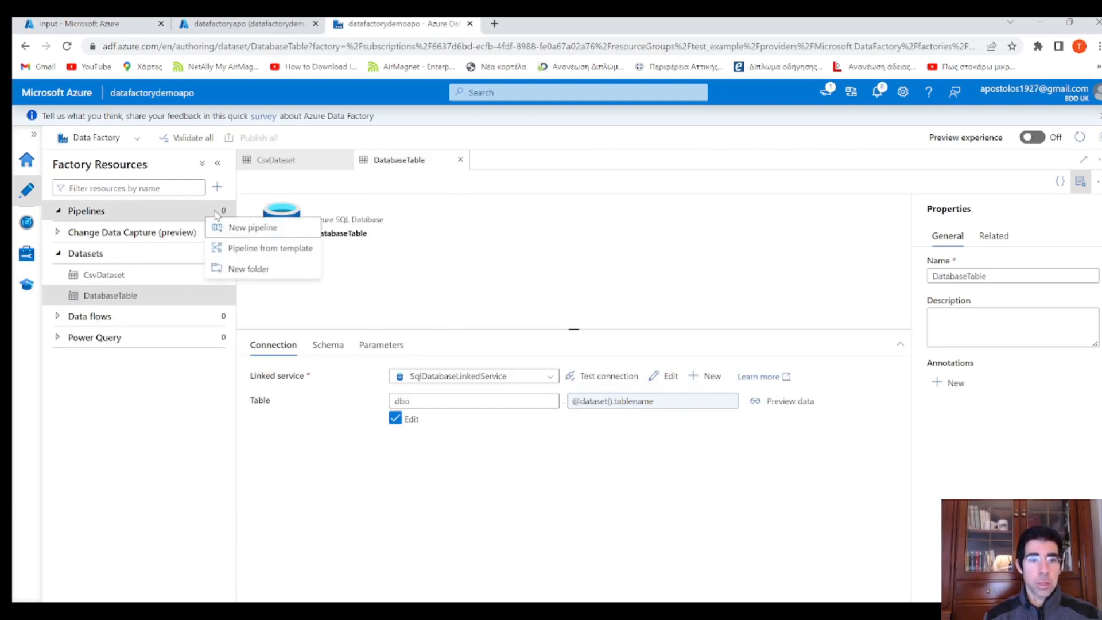
click(253, 228)
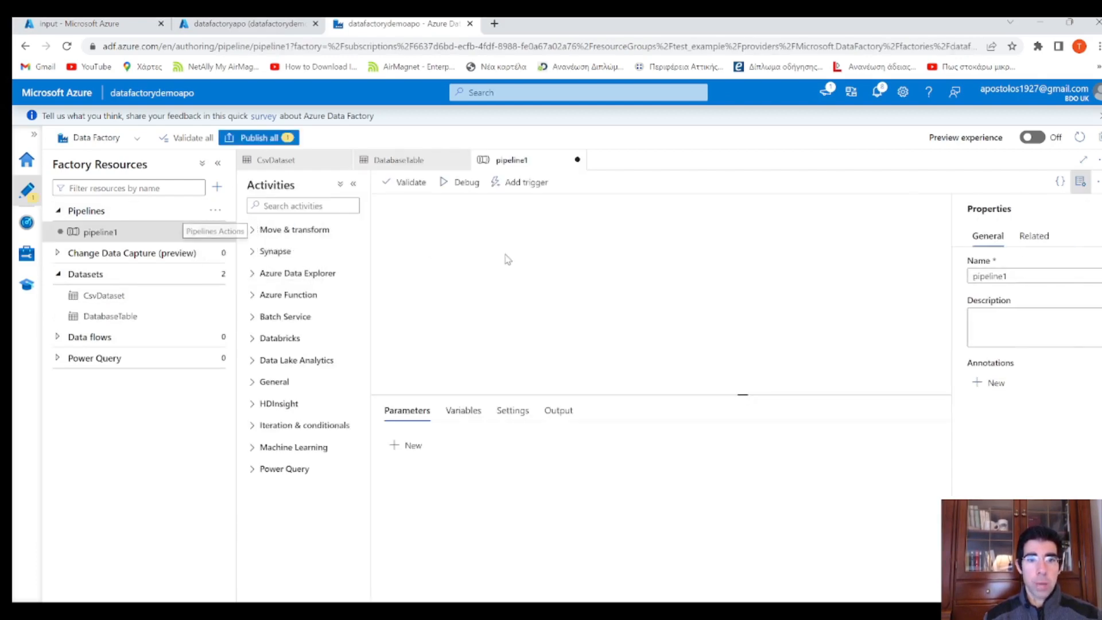
click(267, 232)
drag(287, 253, 603, 259)
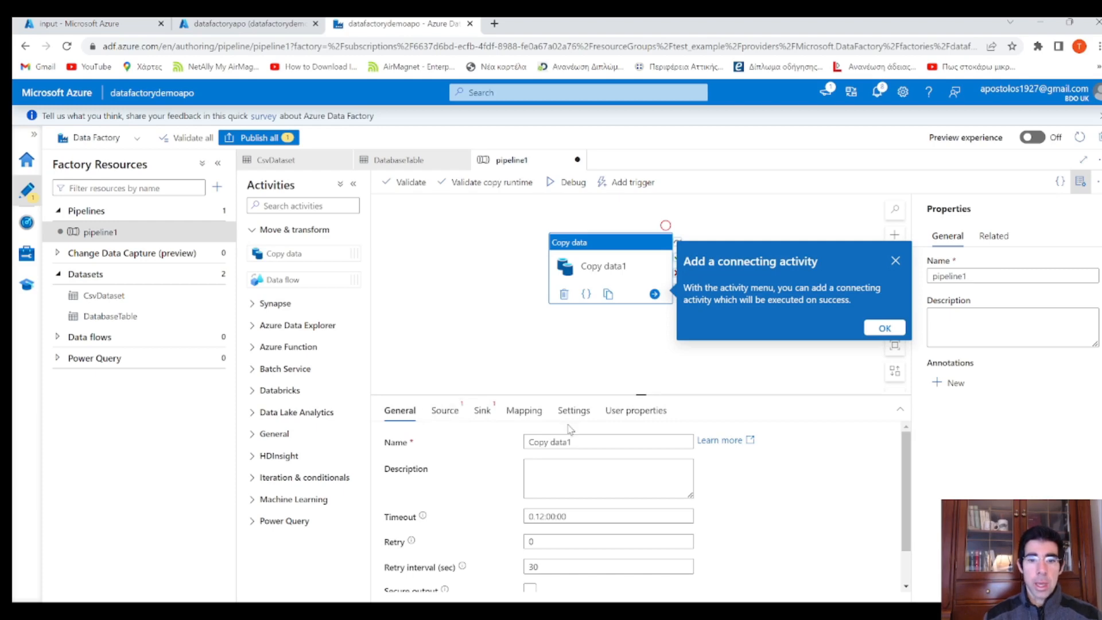
click(583, 441)
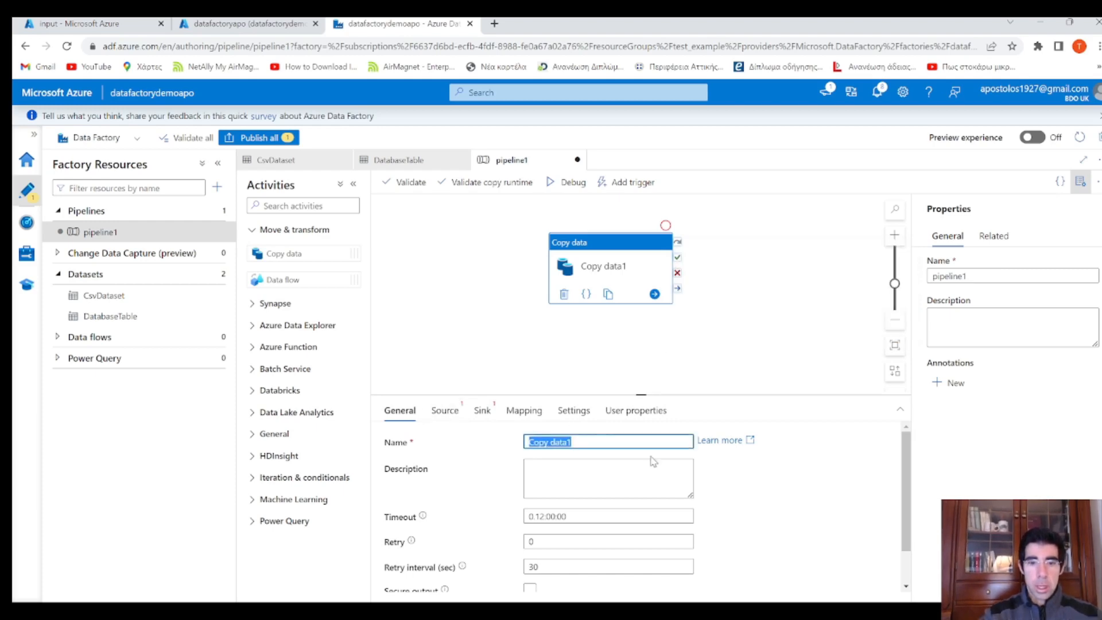
text(Copy)
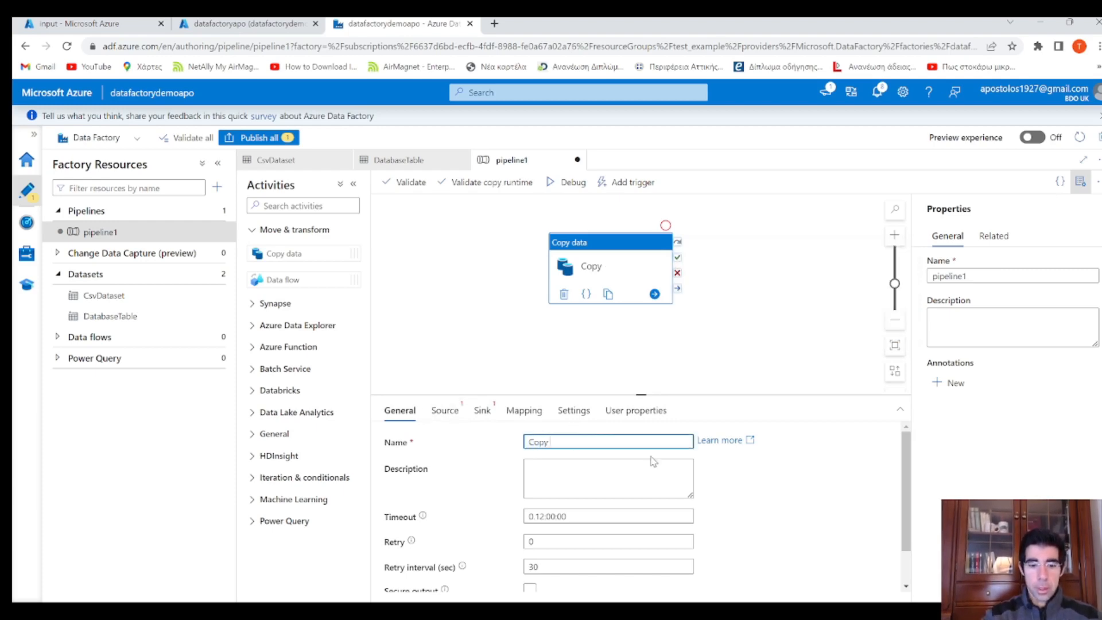
text( CSV)
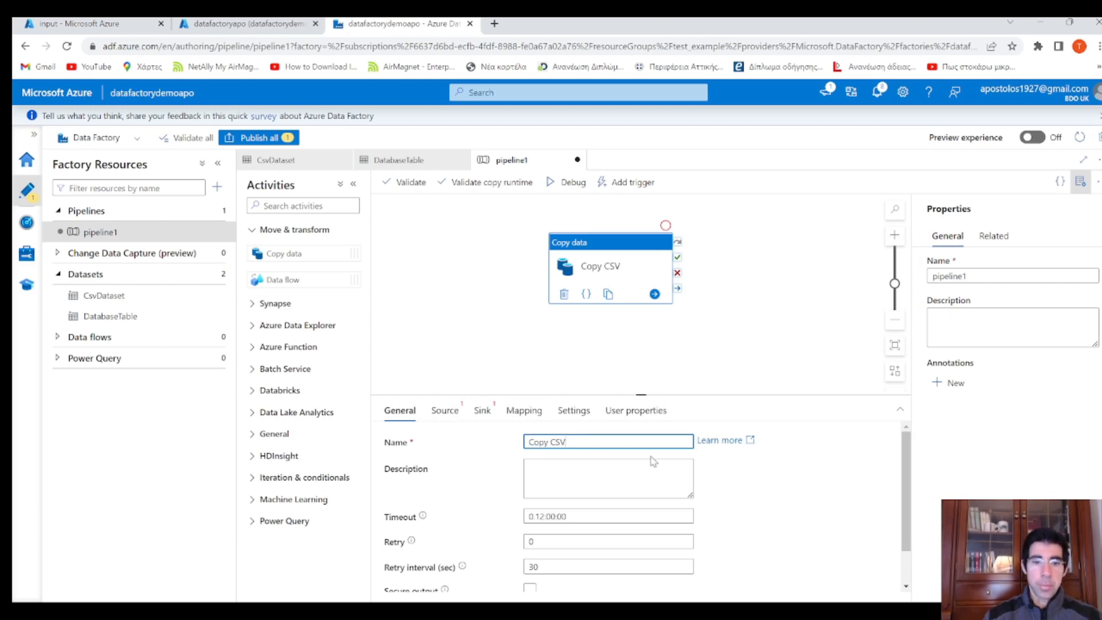
click(457, 426)
Choose CsvDataset as Copy CSV's source and look up the input container's files
click(548, 442)
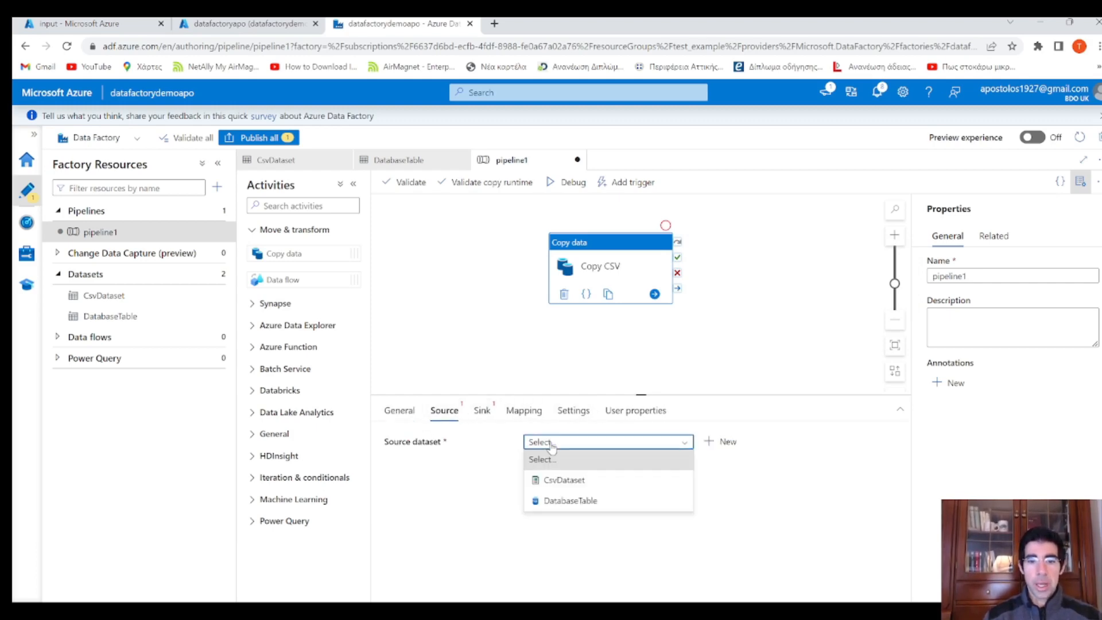
click(564, 480)
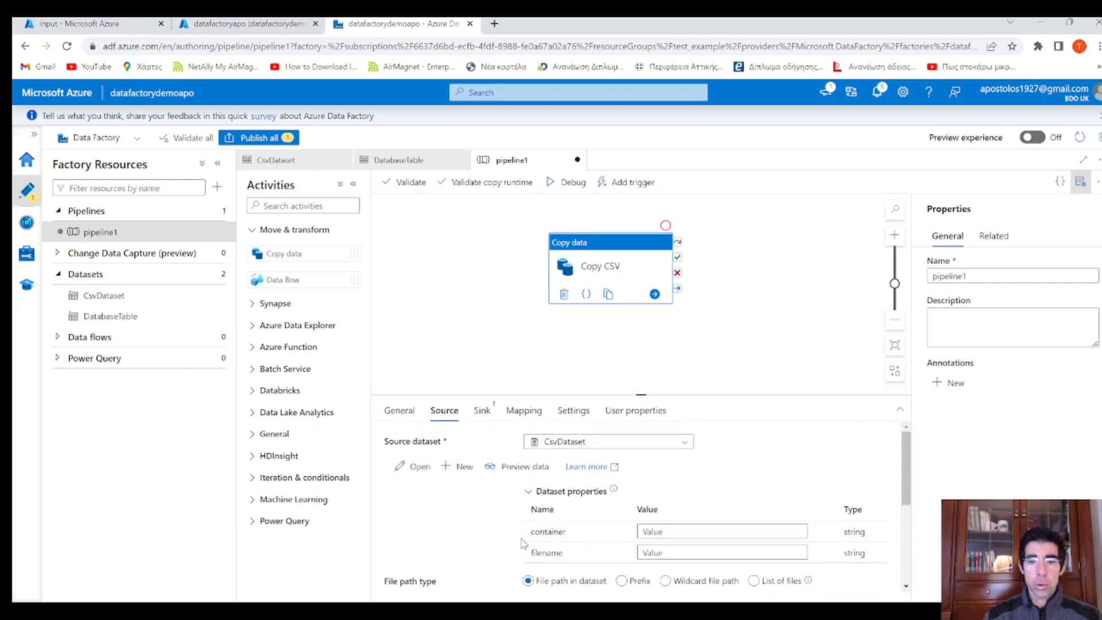
click(662, 532)
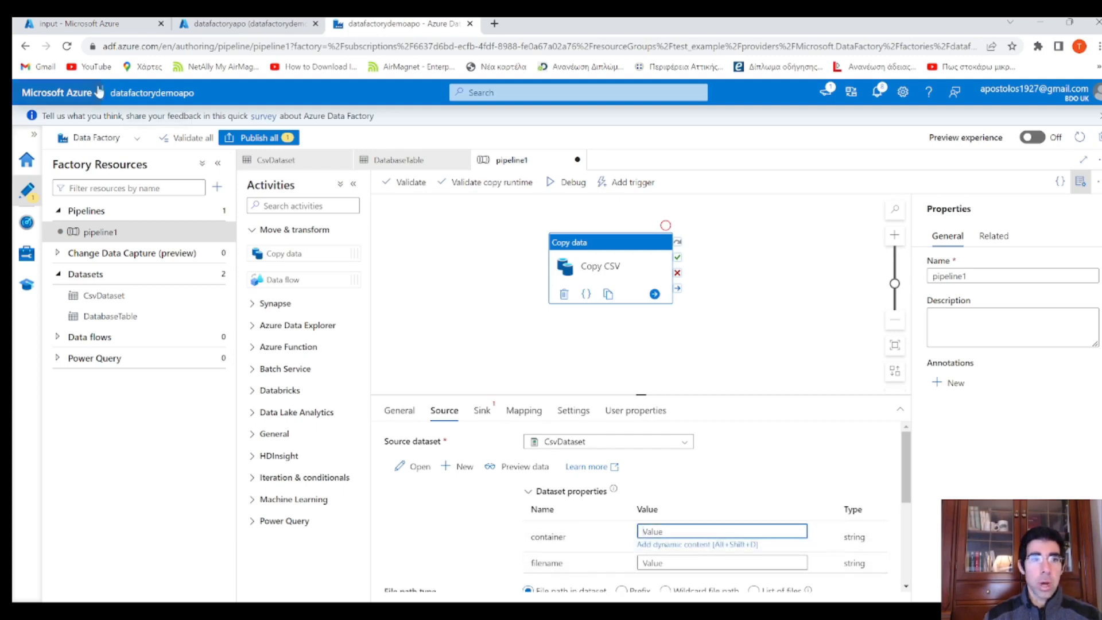
click(91, 24)
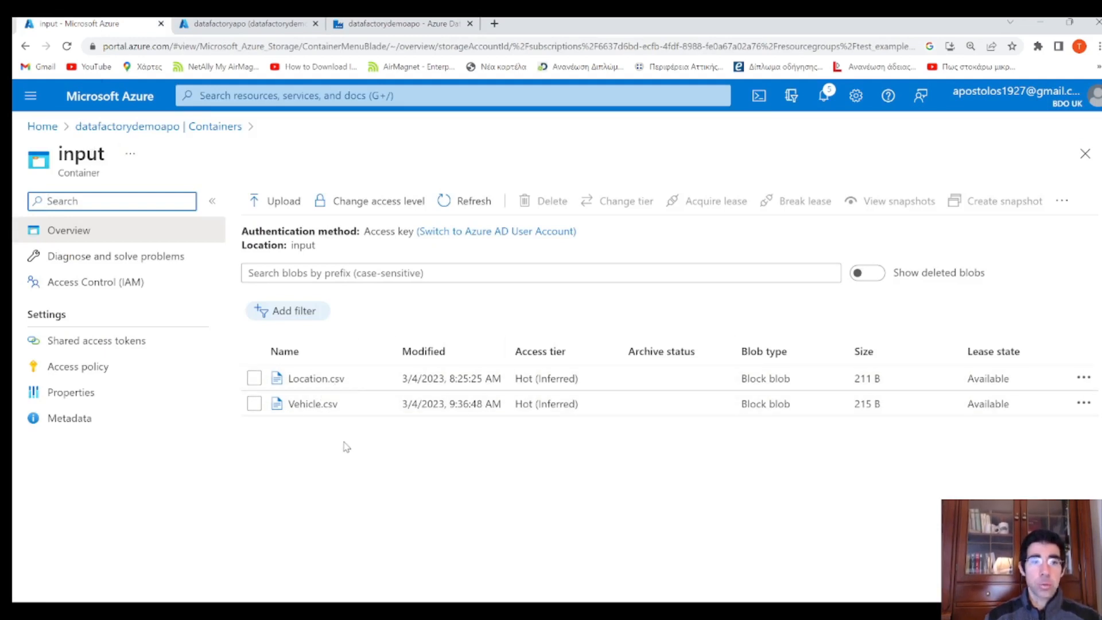
Review Location.csv and Vehicle.csv in the input container, then return to Data Factory
drag(98, 153, 74, 154)
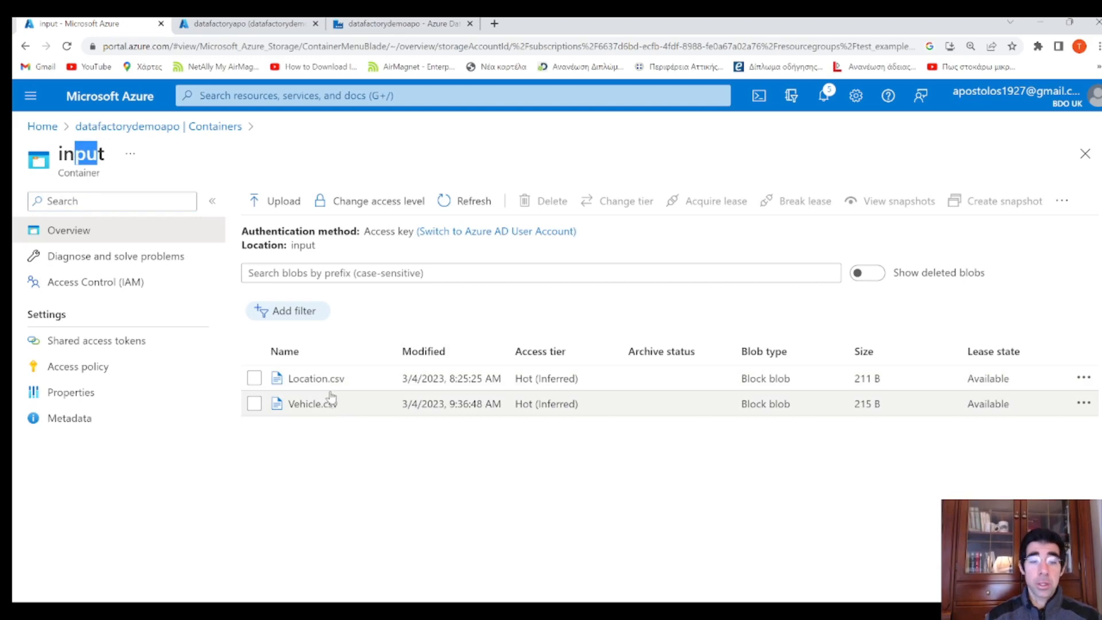
click(381, 26)
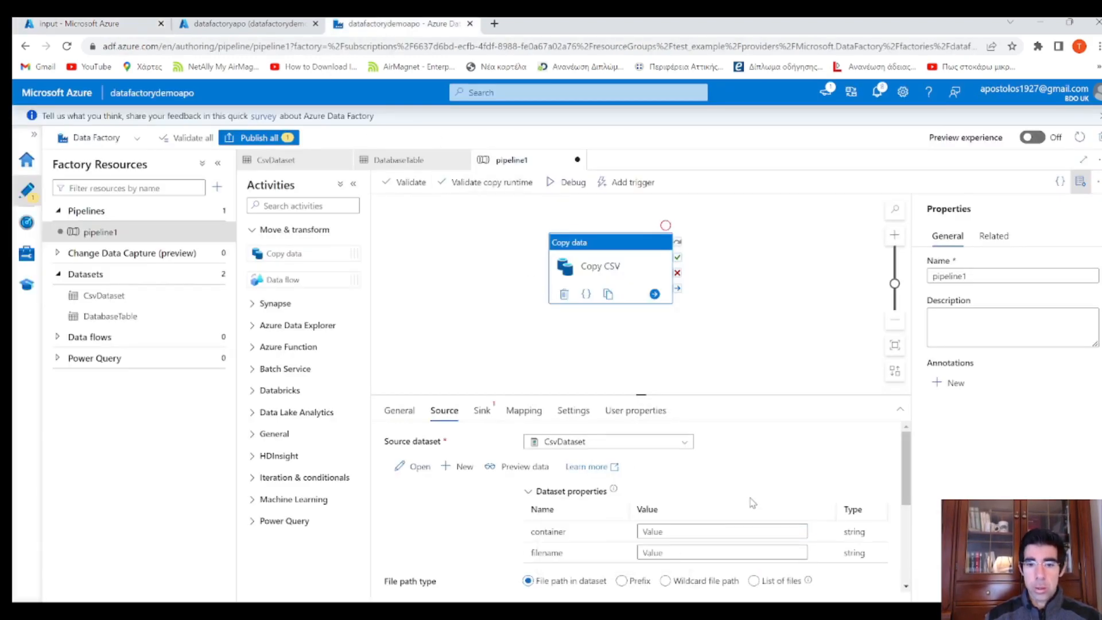
Enter container input and filename Location.csv in Copy CSV's source dataset properties
scroll(753, 503, down, 1)
click(683, 467)
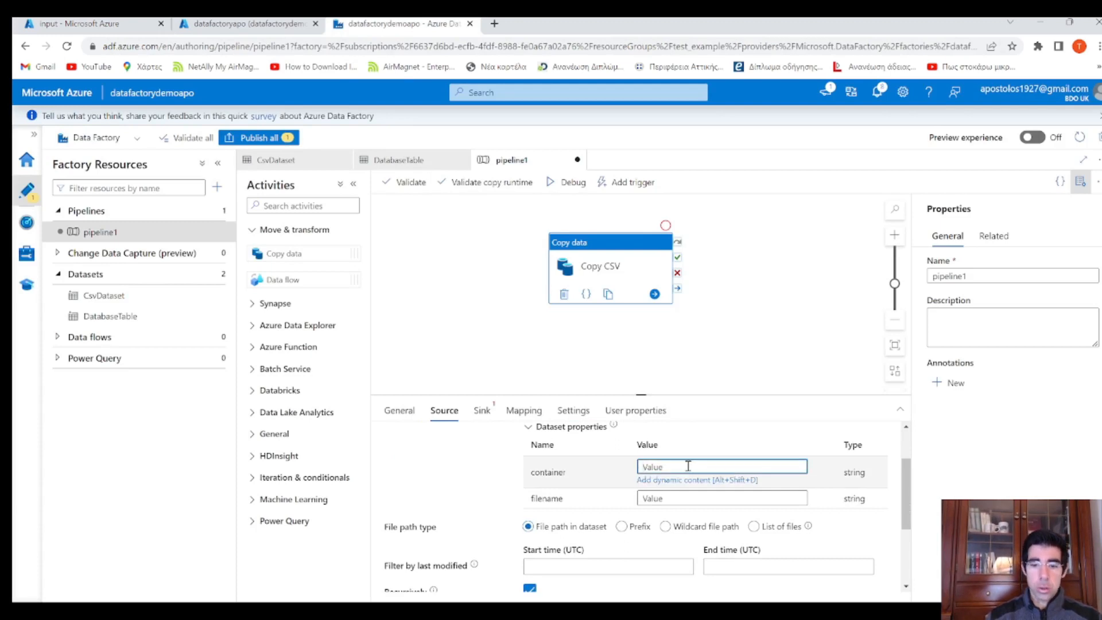
text(i)
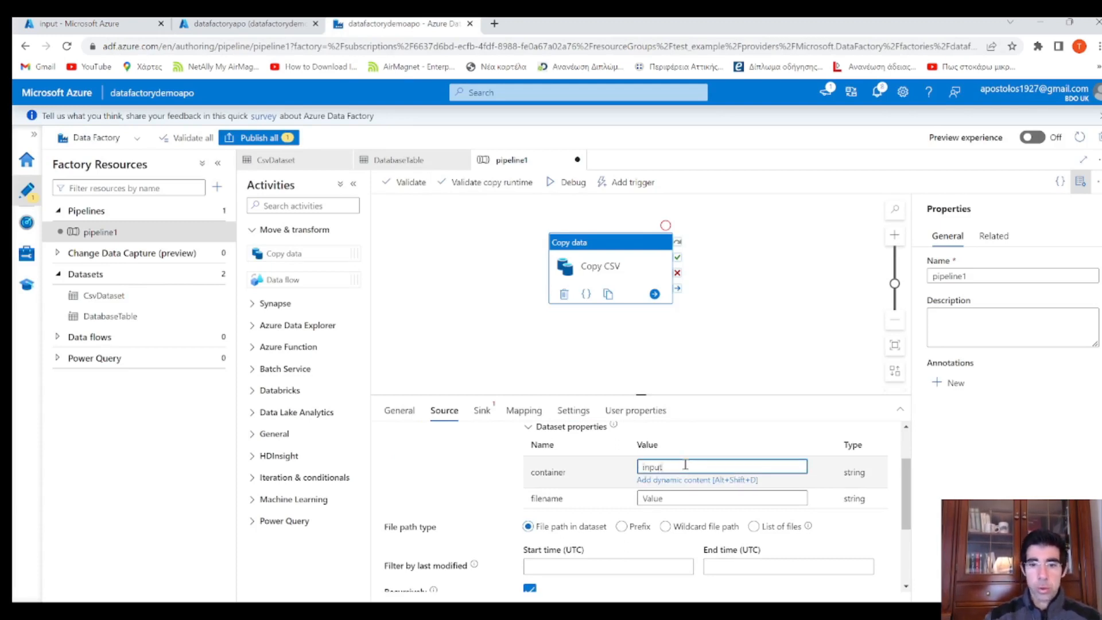
text(nput)
click(689, 499)
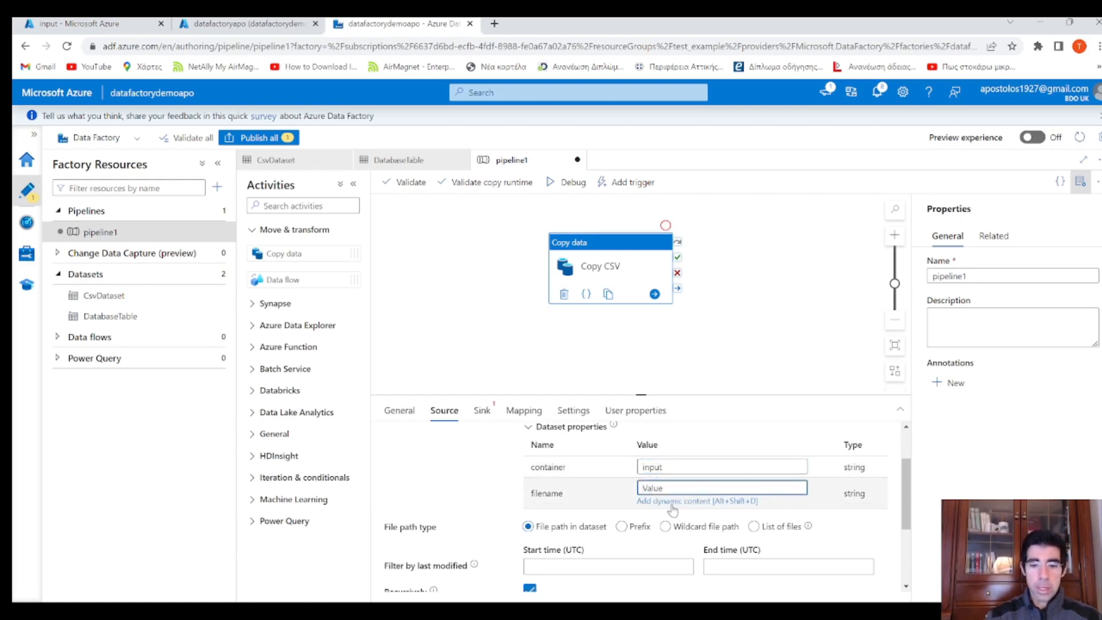
text(Location)
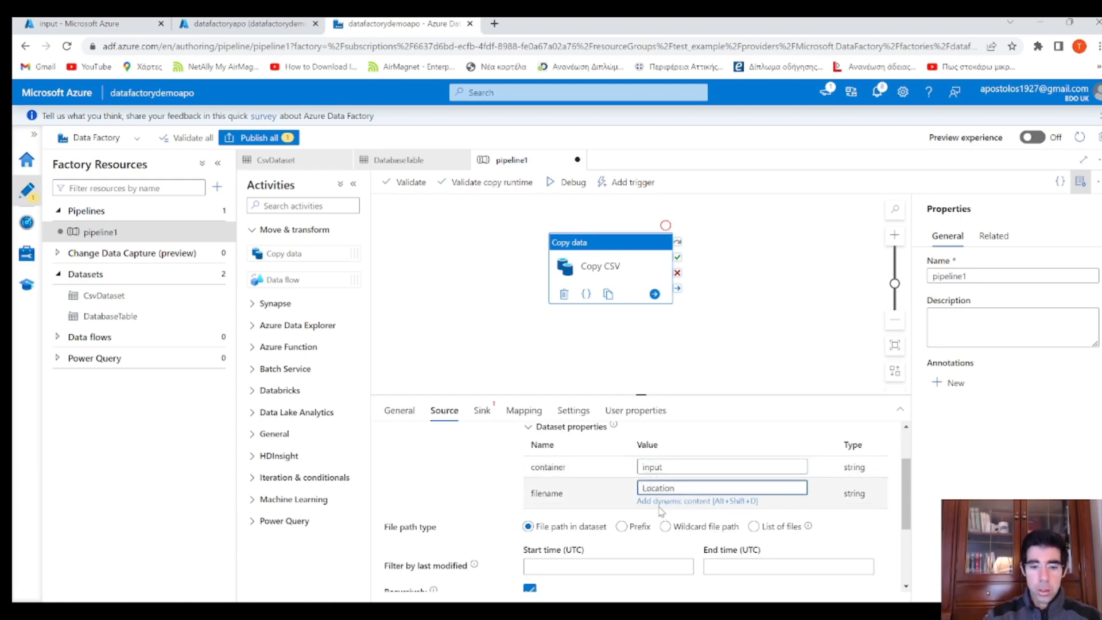
text(.csv)
scroll(507, 459, down, 1)
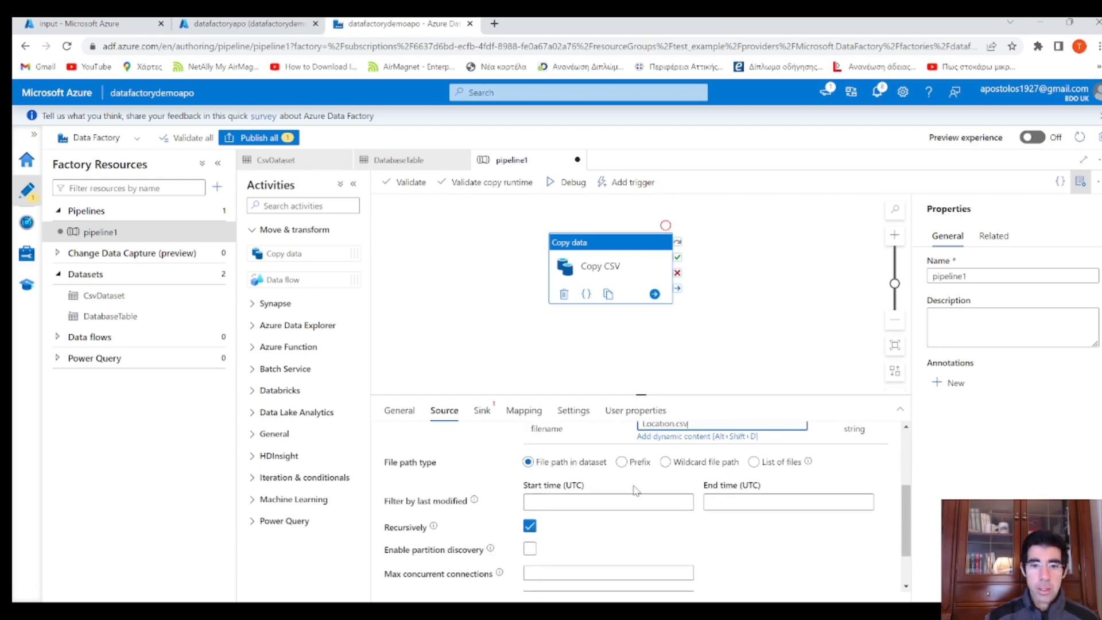
scroll(635, 490, down, 1)
scroll(675, 496, up, 3)
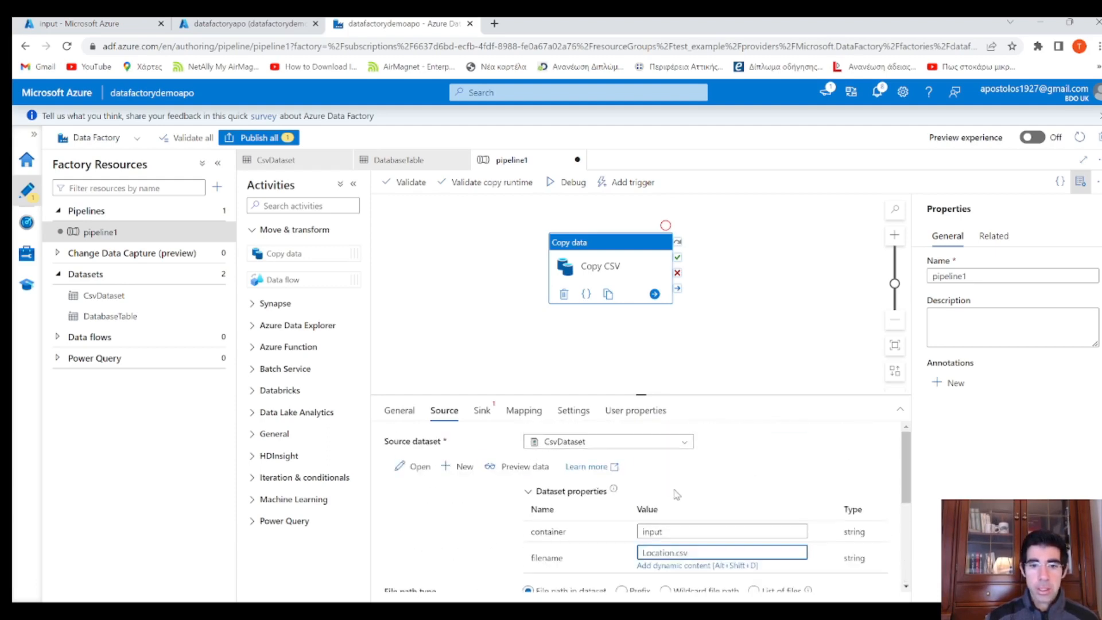
Set the sink dataset to DatabaseTable with tablename LOCATION
click(483, 412)
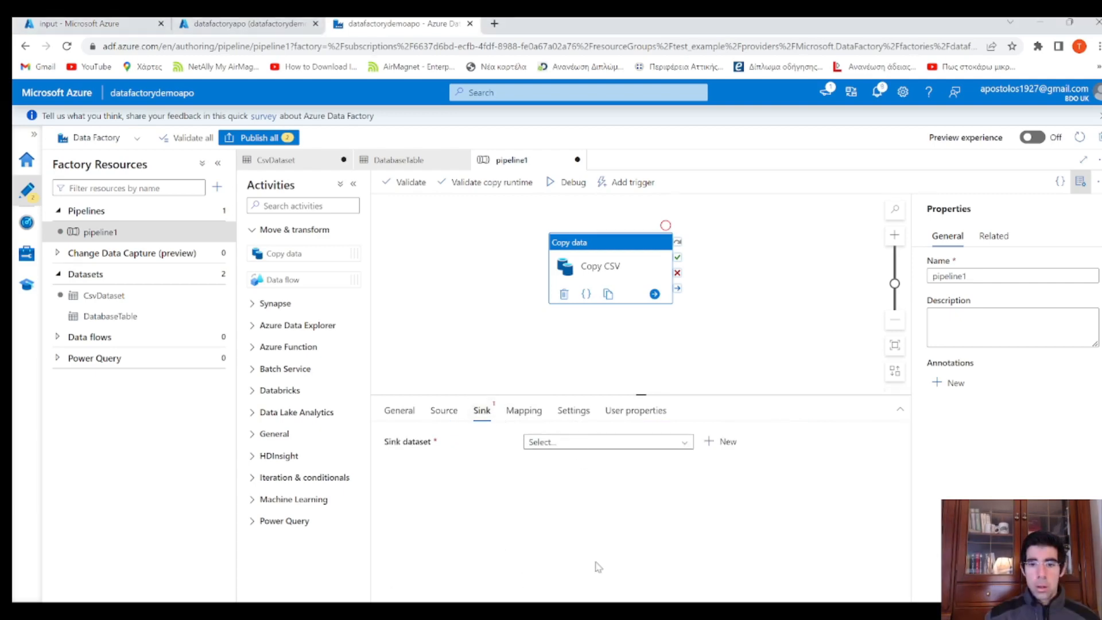
click(603, 446)
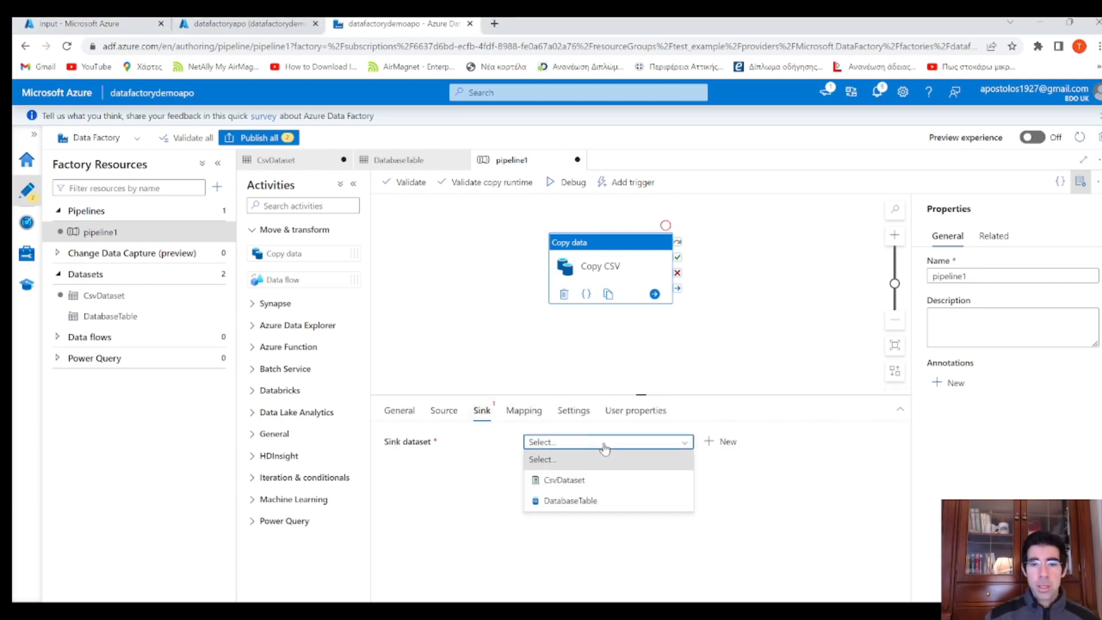
click(581, 503)
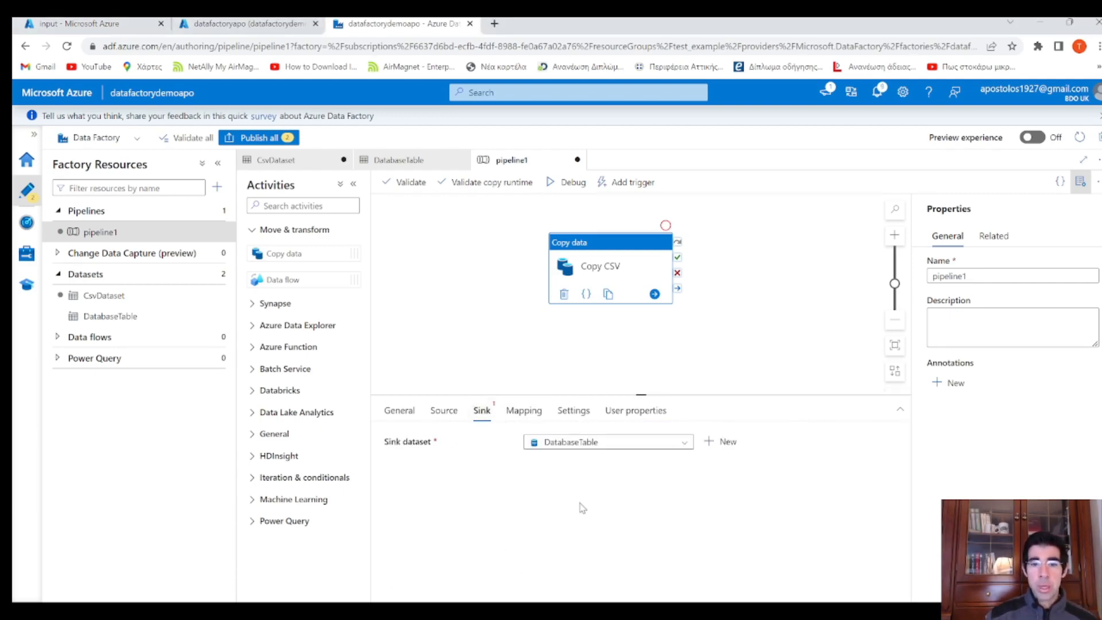
scroll(587, 501, down, 1)
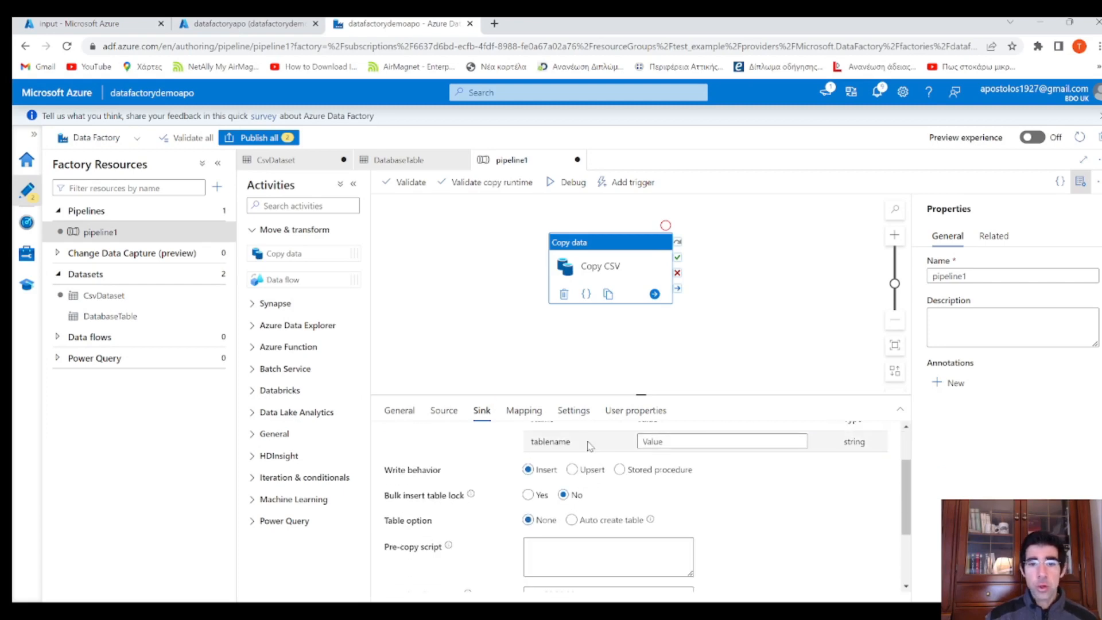
drag(578, 442, 531, 442)
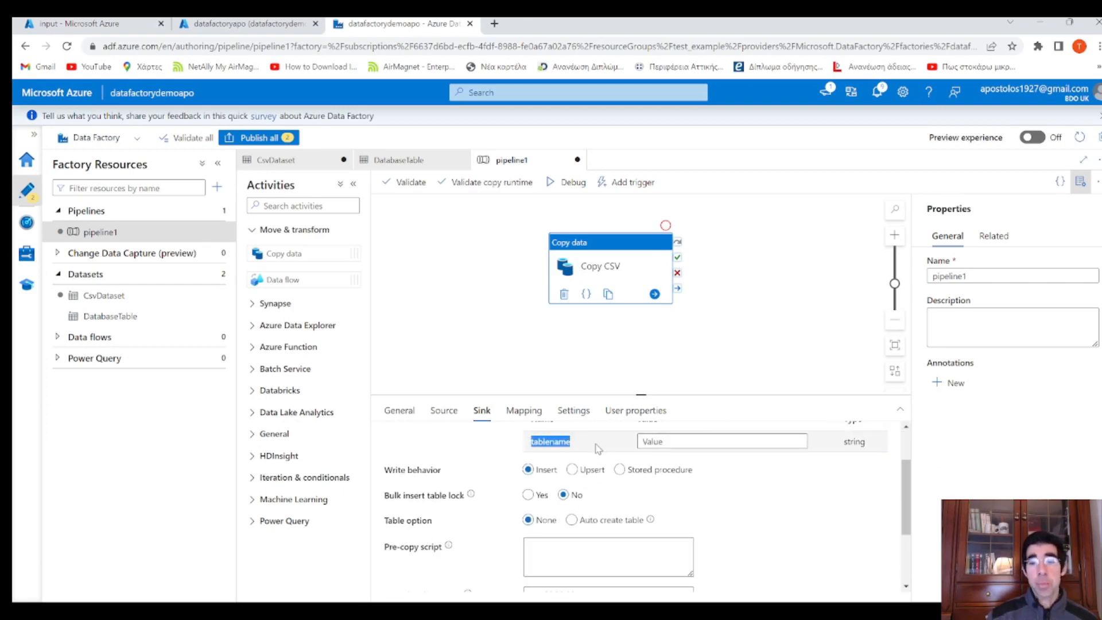
click(692, 442)
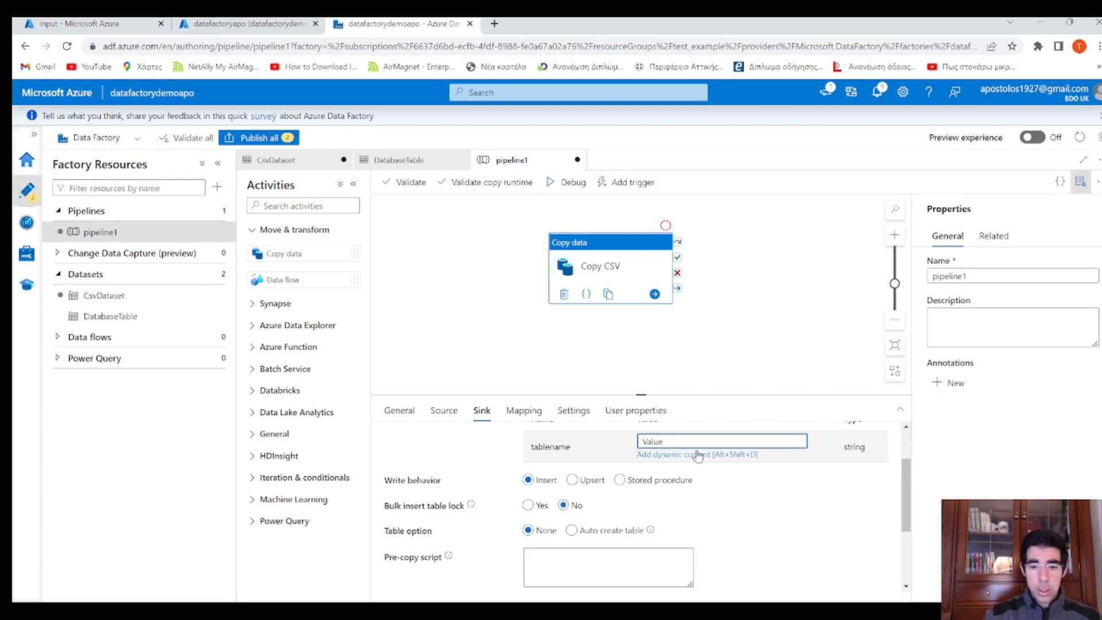
text(LOCATION)
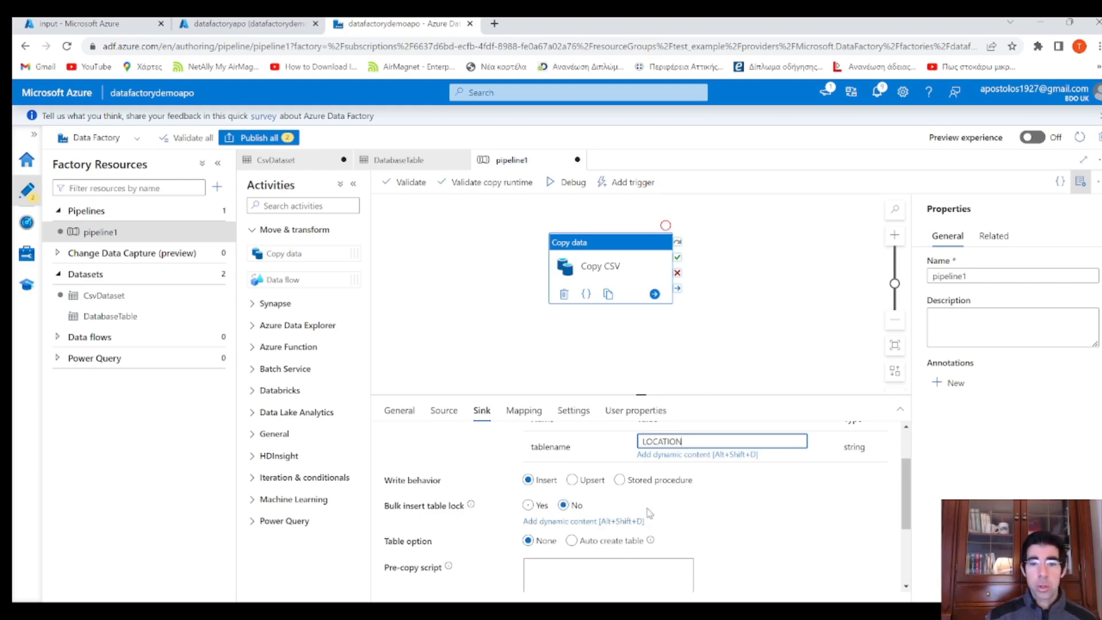
scroll(720, 515, down, 3)
scroll(719, 510, up, 5)
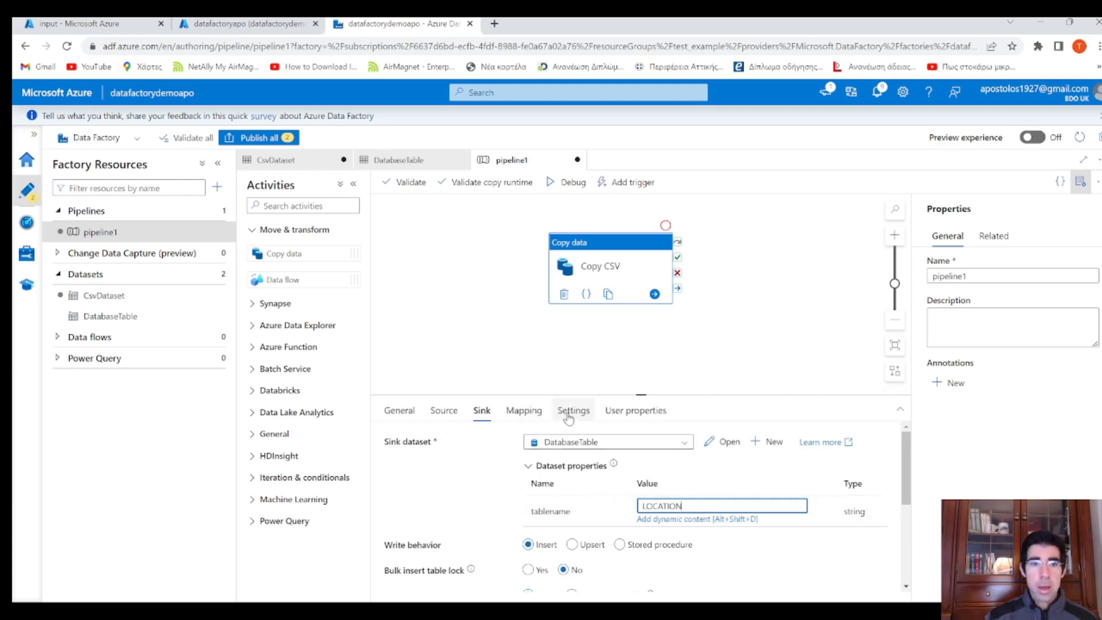
Enable First row as header on CsvDataset's connection settings
click(148, 298)
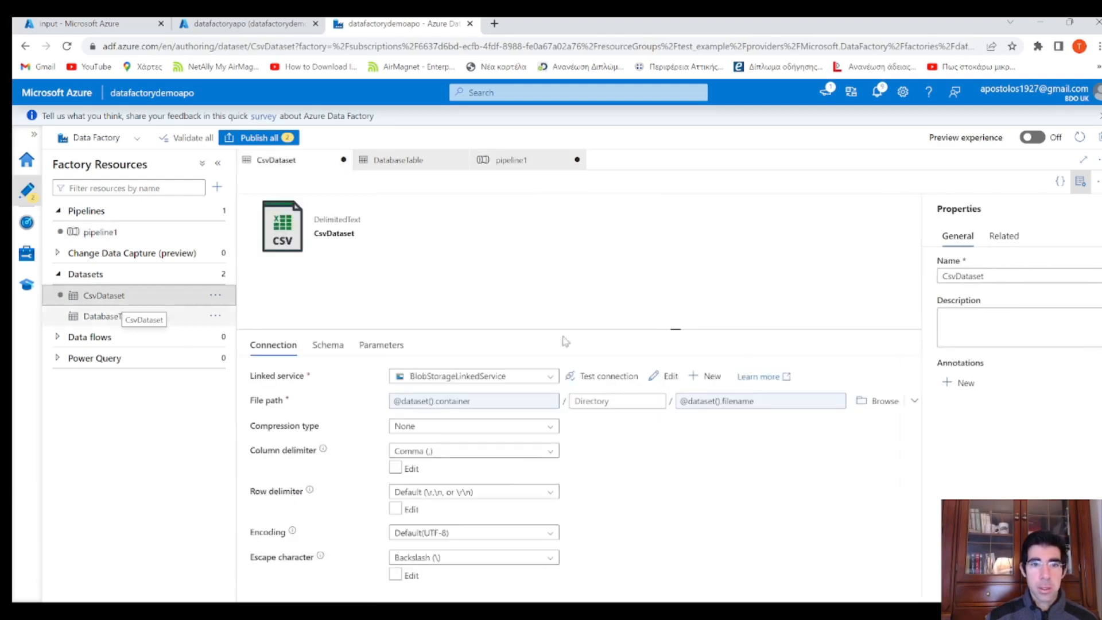
scroll(658, 443, down, 3)
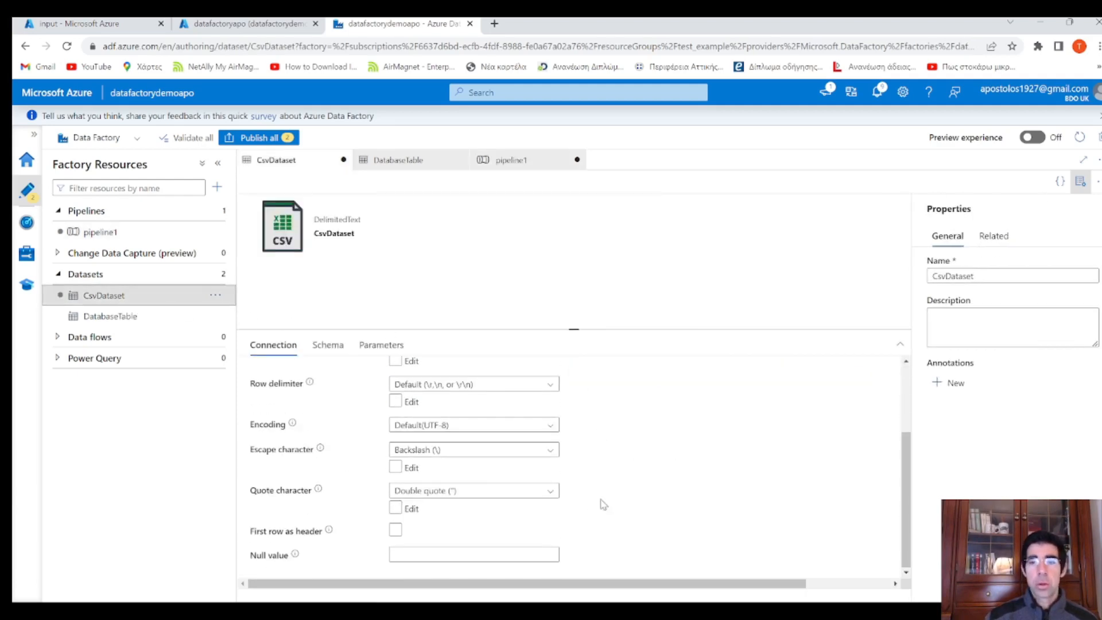
click(395, 530)
click(187, 233)
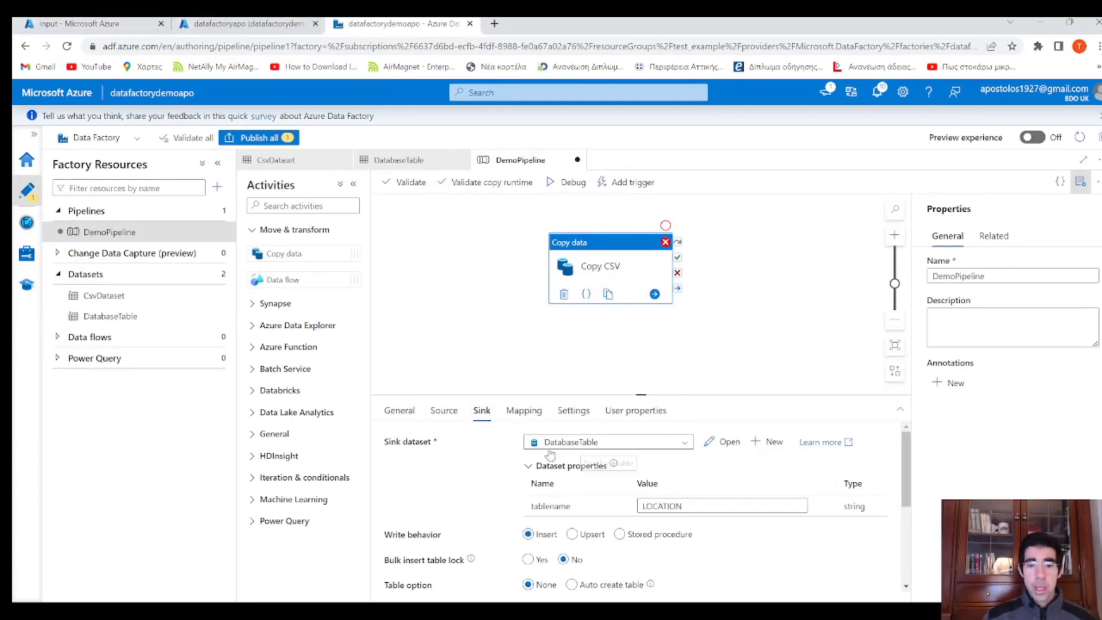
Import the source and destination column schemas on Copy CSV's Mapping tab
click(524, 411)
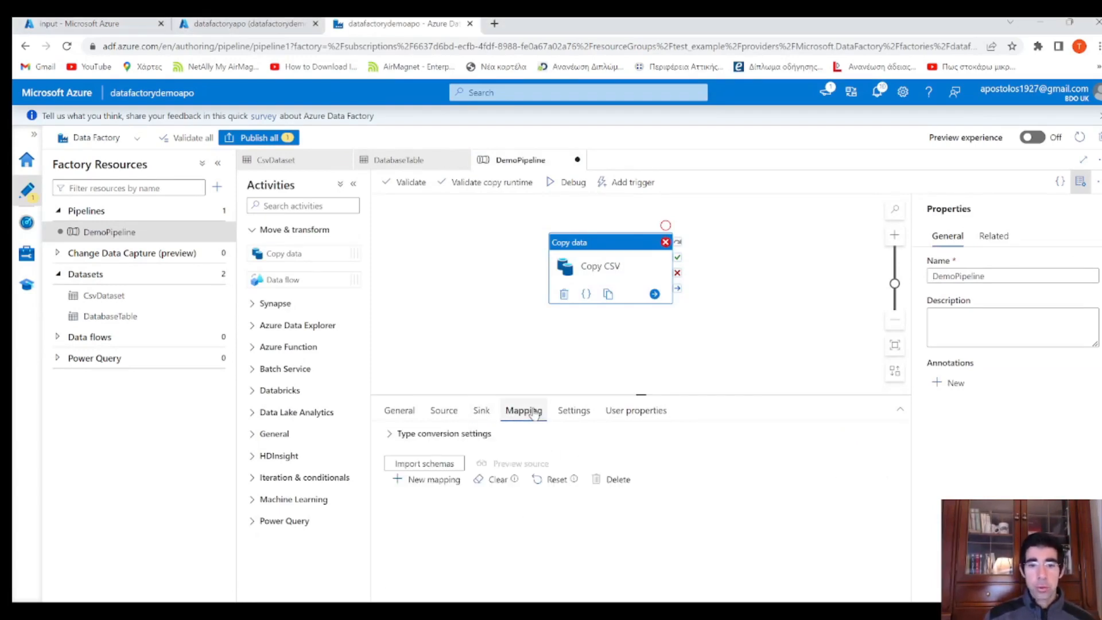
click(454, 462)
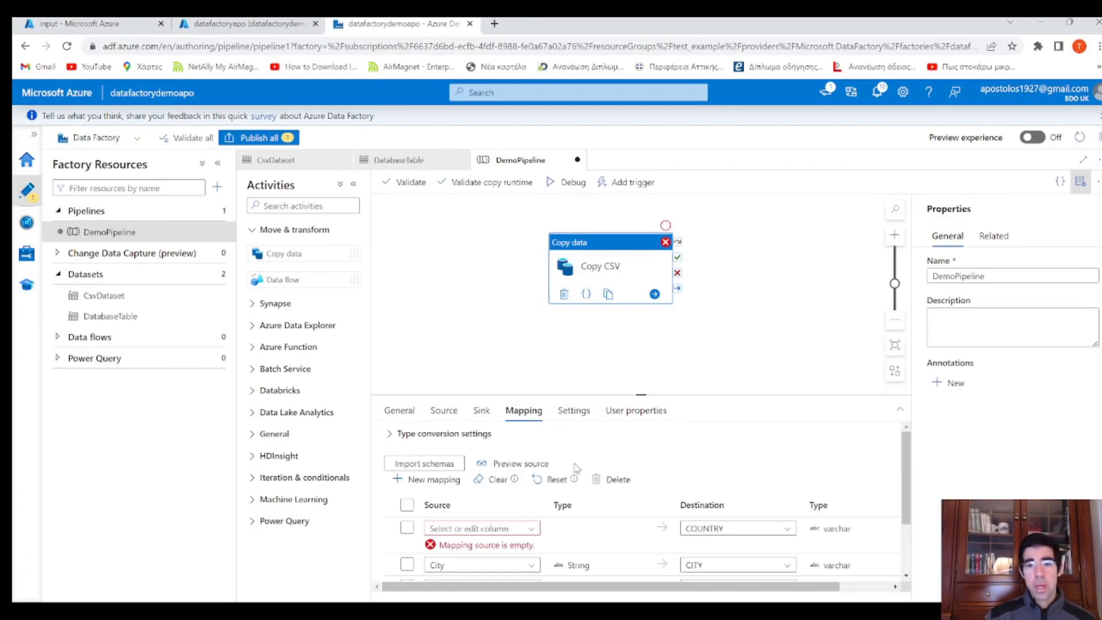
scroll(582, 472, down, 1)
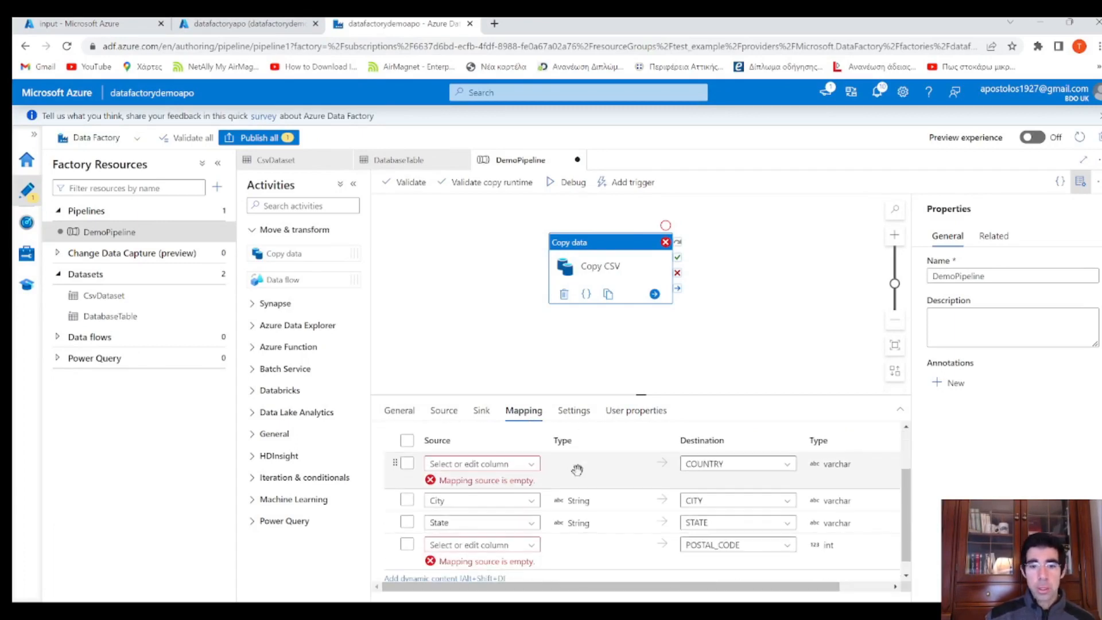
Map the County source column onto COUNTRY and Postal Code onto POSTAL_CODE
click(533, 468)
click(492, 503)
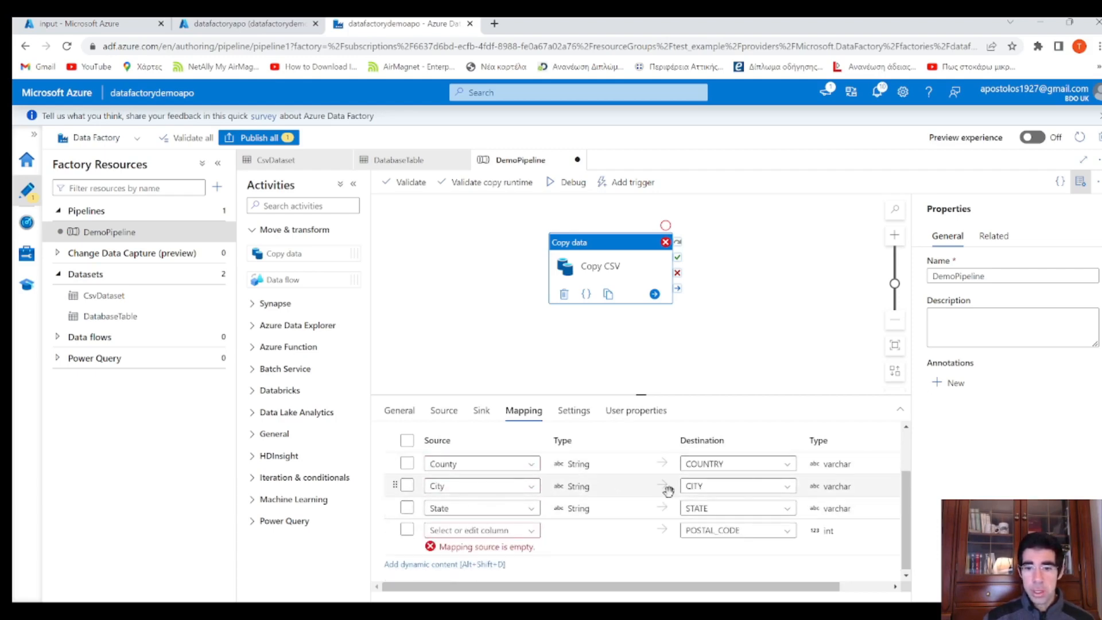
click(537, 534)
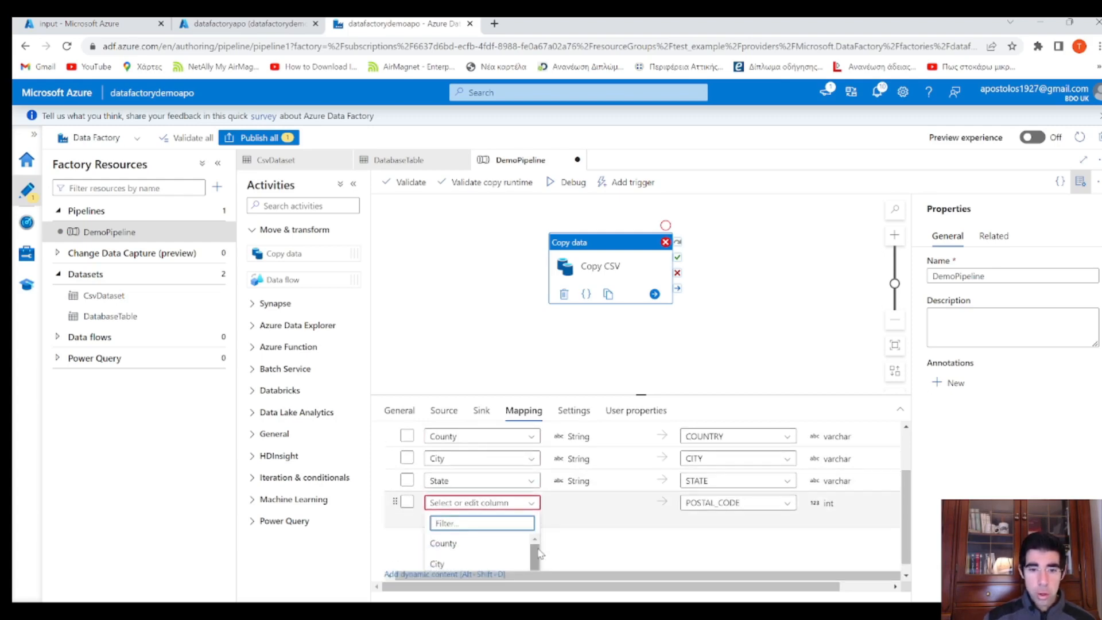
scroll(495, 568, down, 1)
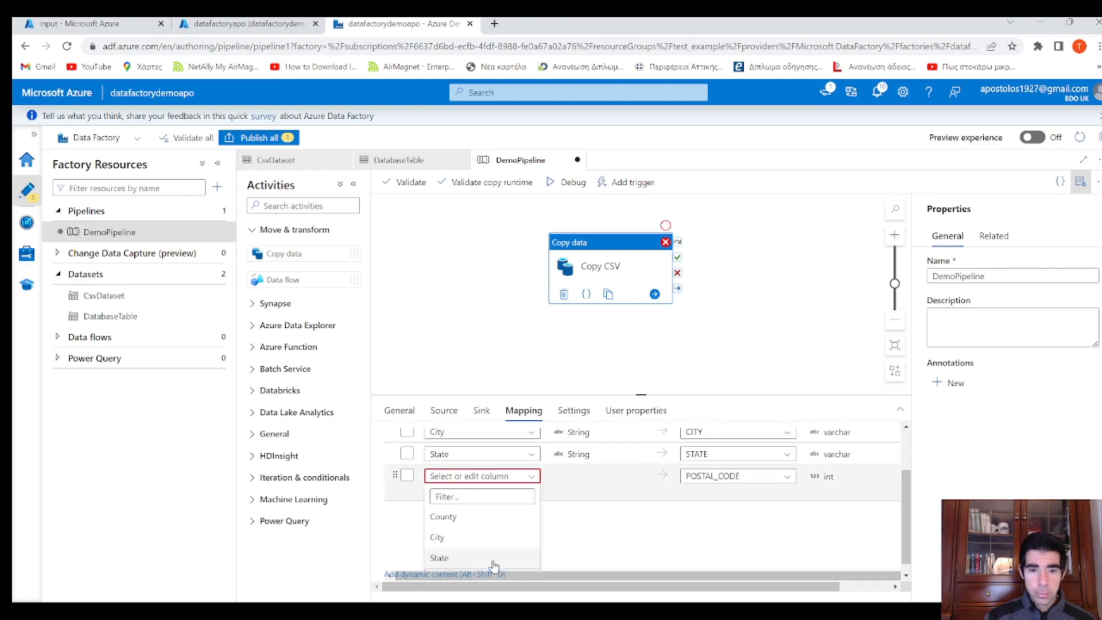
scroll(493, 563, down, 1)
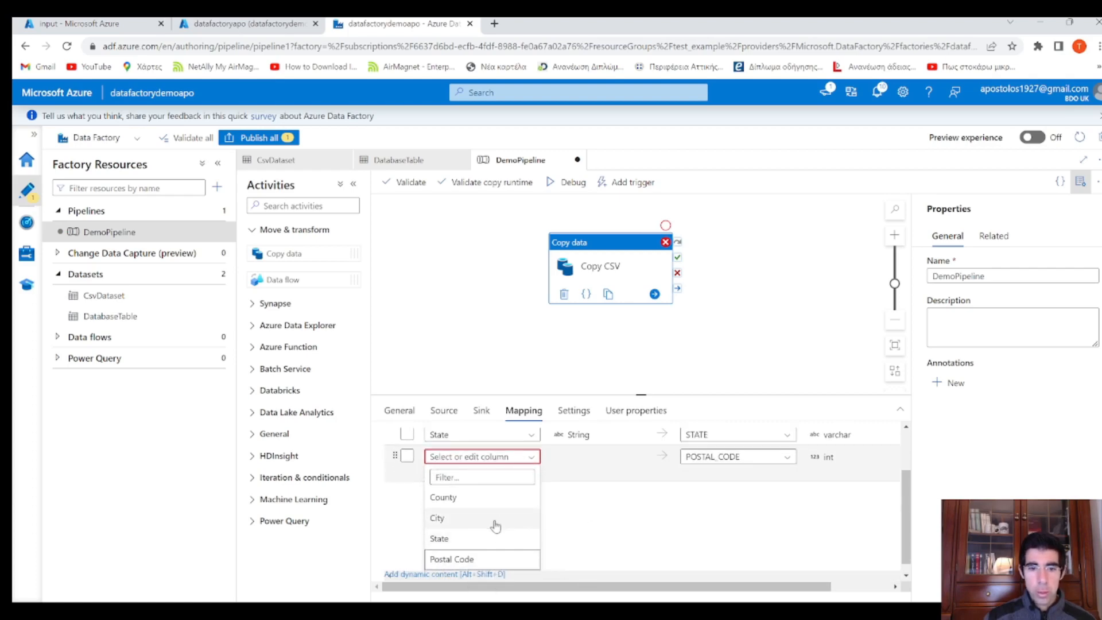
click(504, 560)
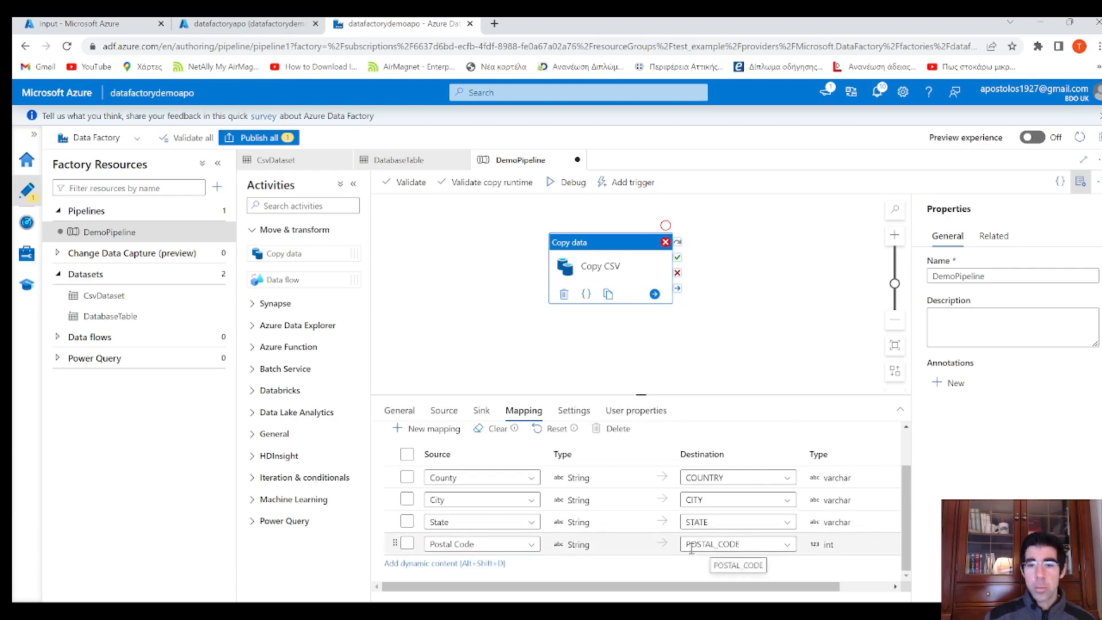
scroll(611, 525, up, 1)
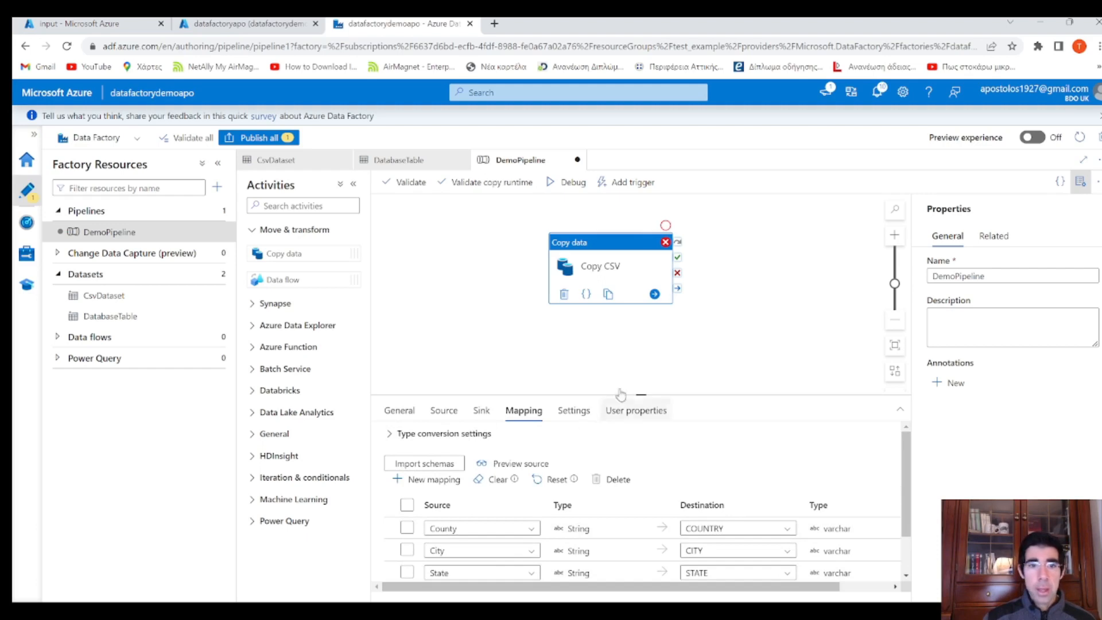
Validate DemoPipeline, find no errors, and publish all pending changes
click(409, 182)
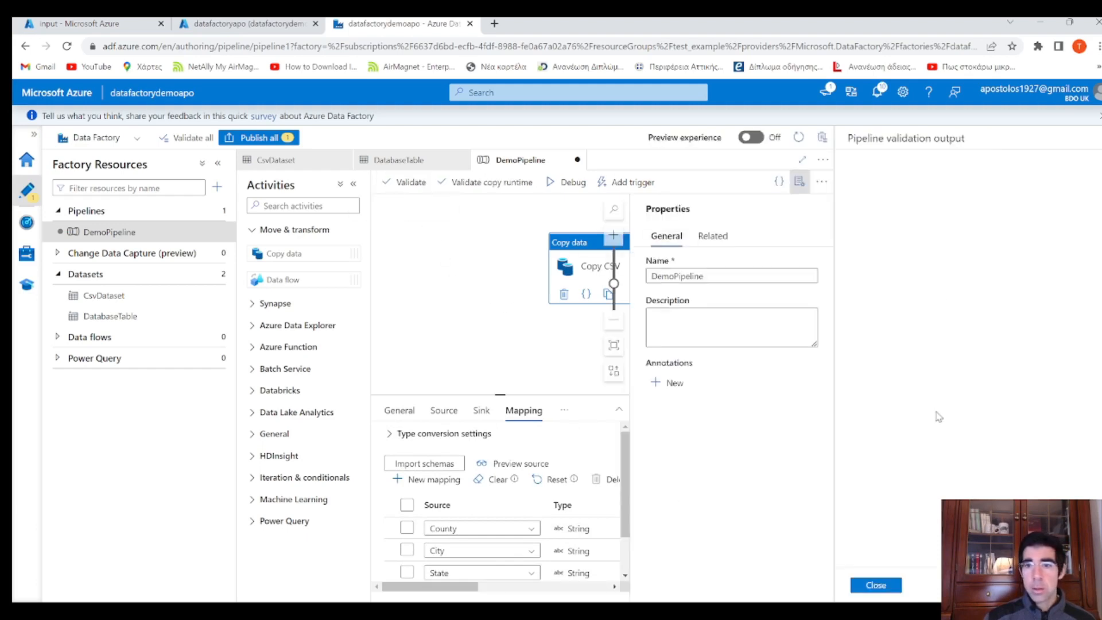
click(877, 586)
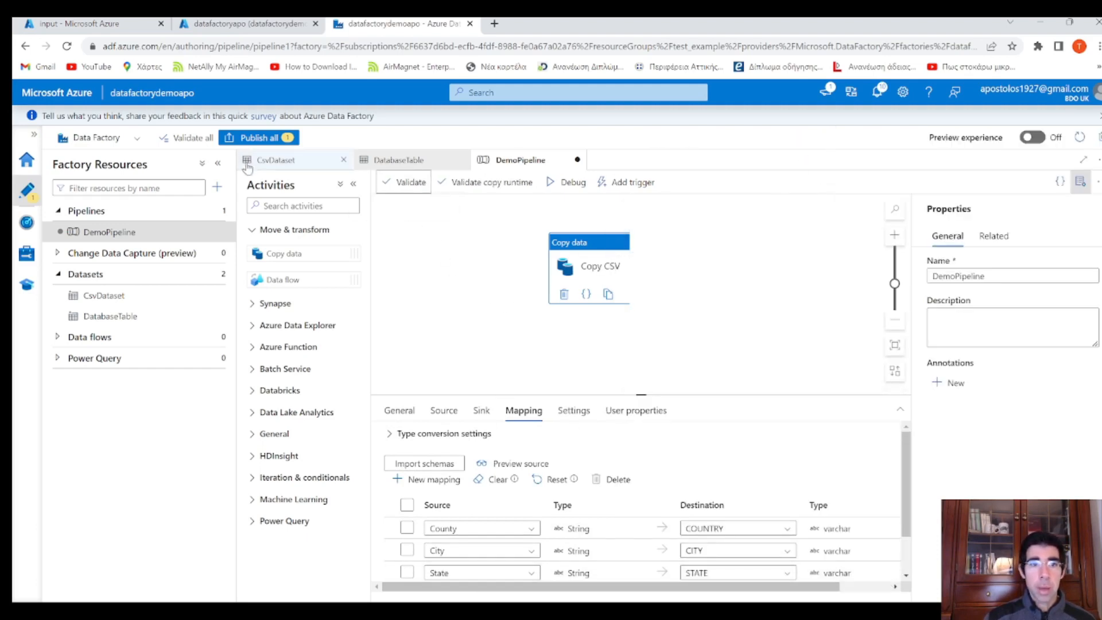
click(258, 138)
click(759, 585)
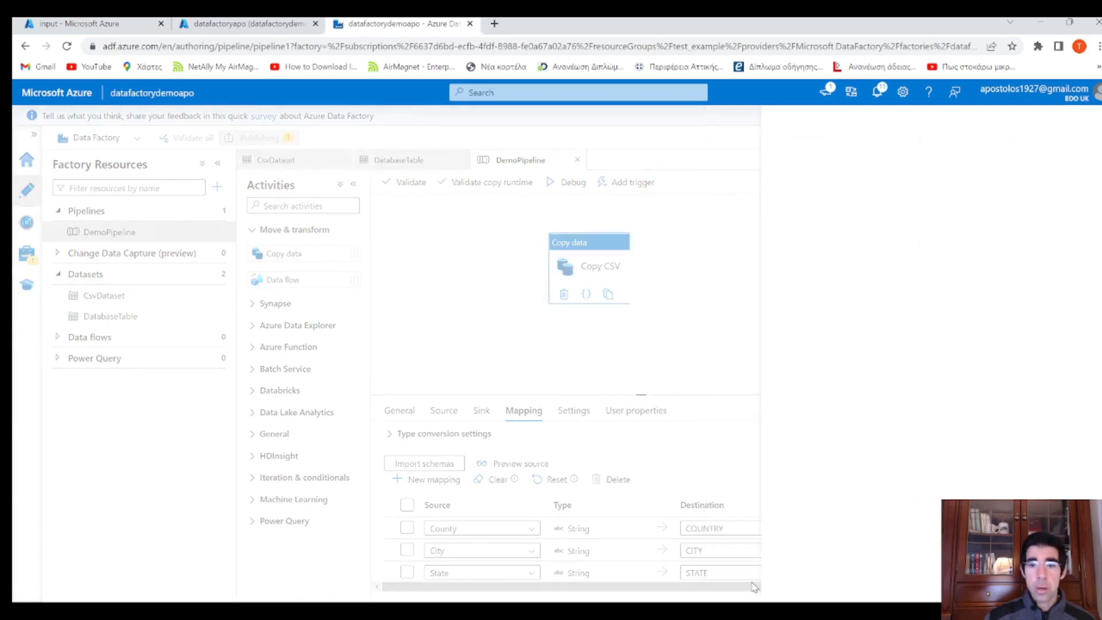
Debug-run DemoPipeline and refresh the output until Copy CSV reports Succeeded
click(566, 184)
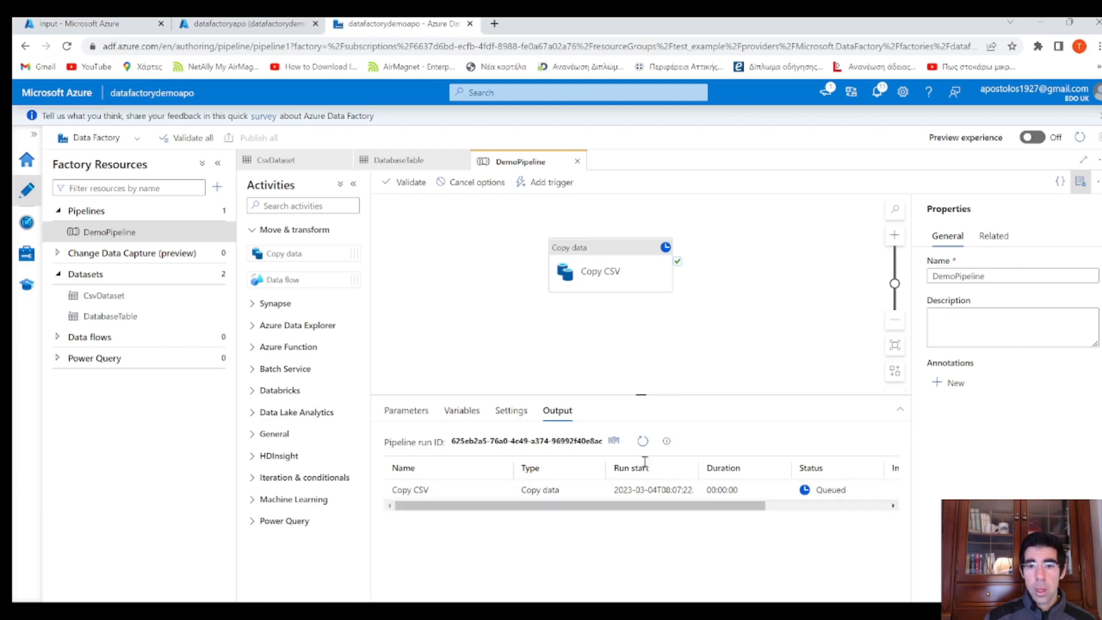
click(642, 441)
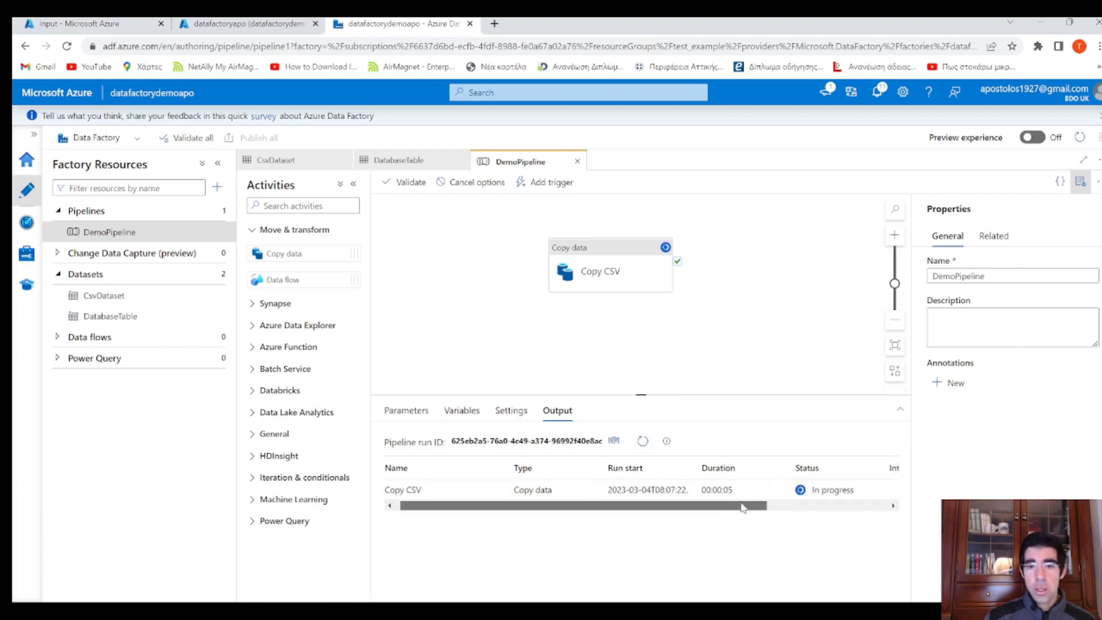
click(642, 441)
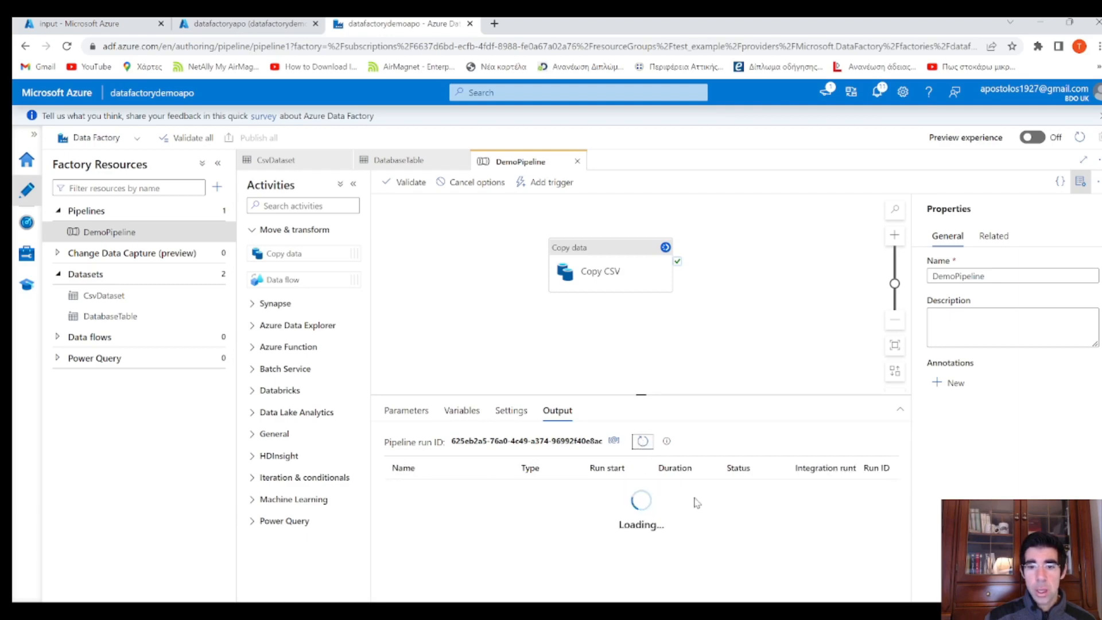
Run the LOCATION table query to check the loaded rows, then return to Data Factory
drag(695, 507, 889, 521)
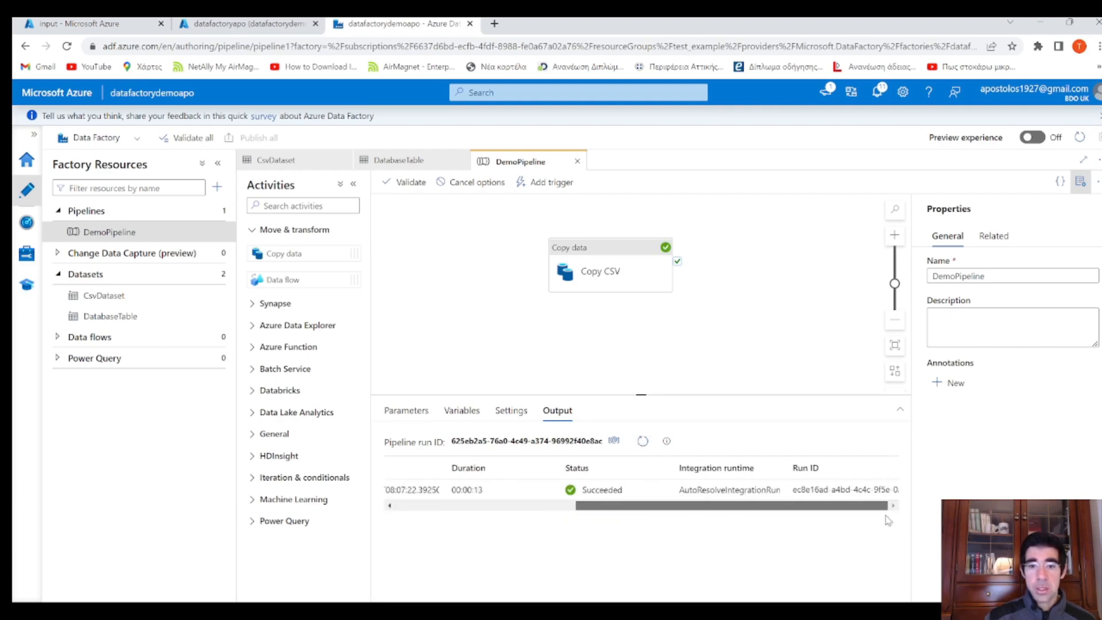
click(246, 23)
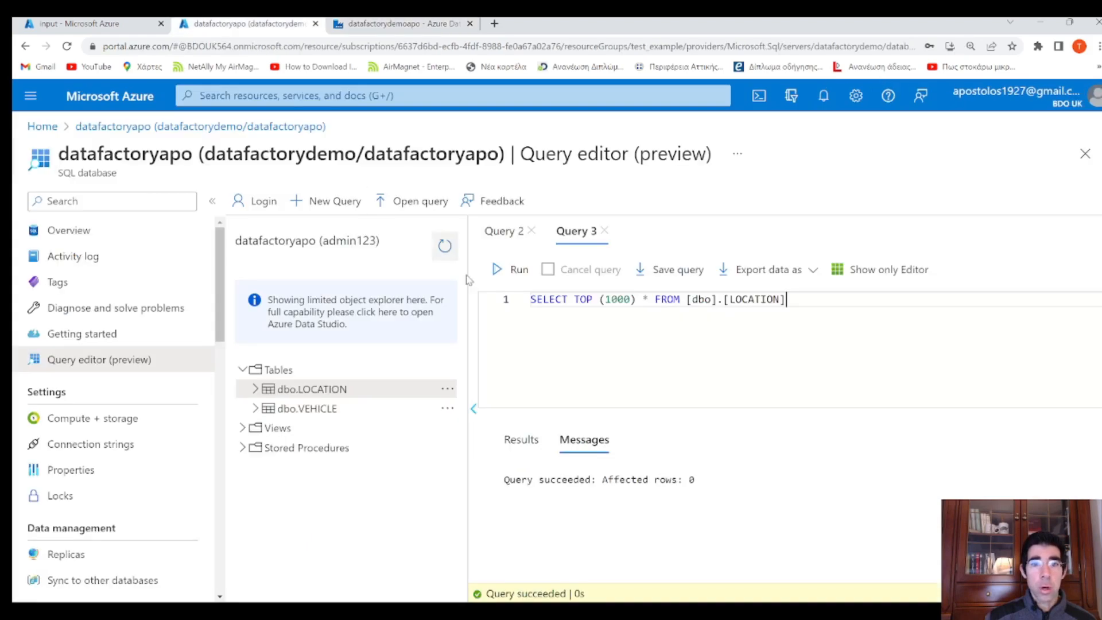
drag(839, 323, 519, 268)
click(513, 270)
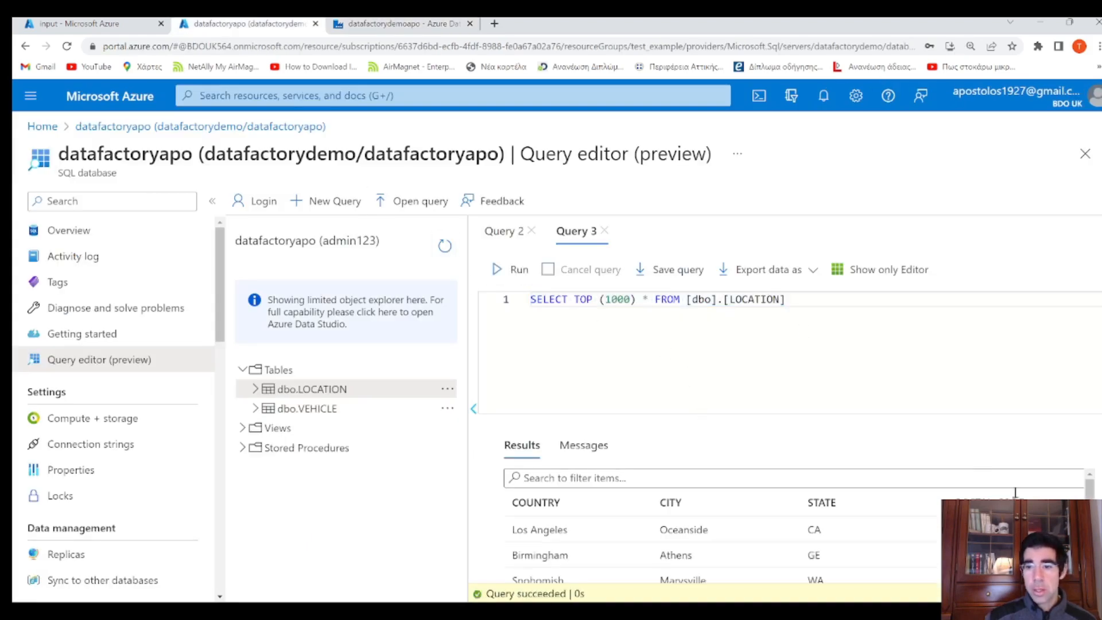
scroll(976, 522, down, 3)
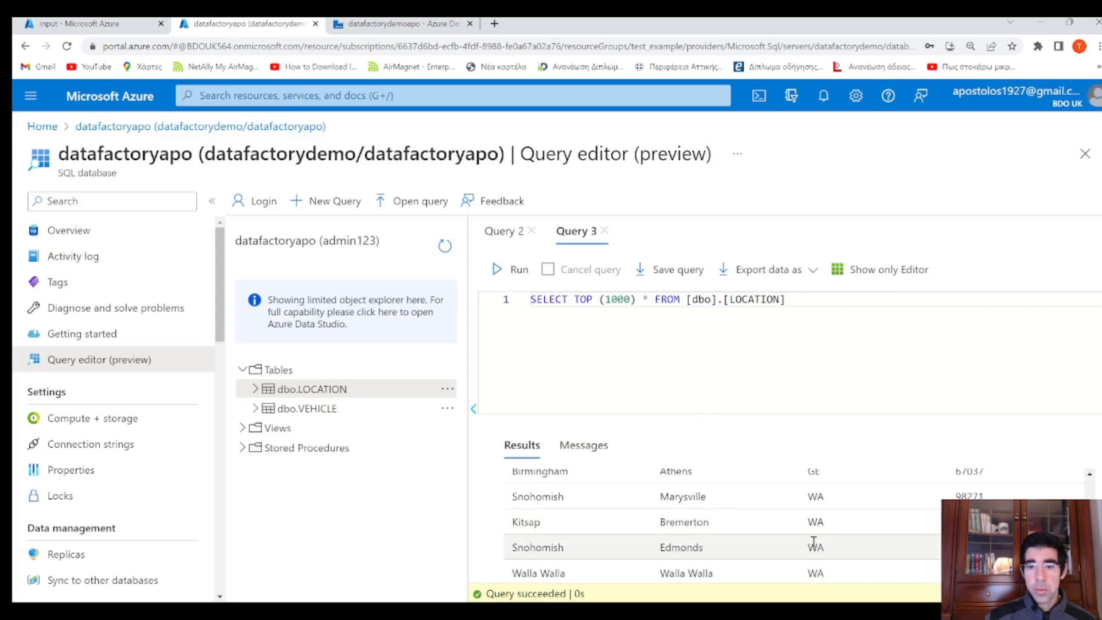
scroll(814, 542, up, 3)
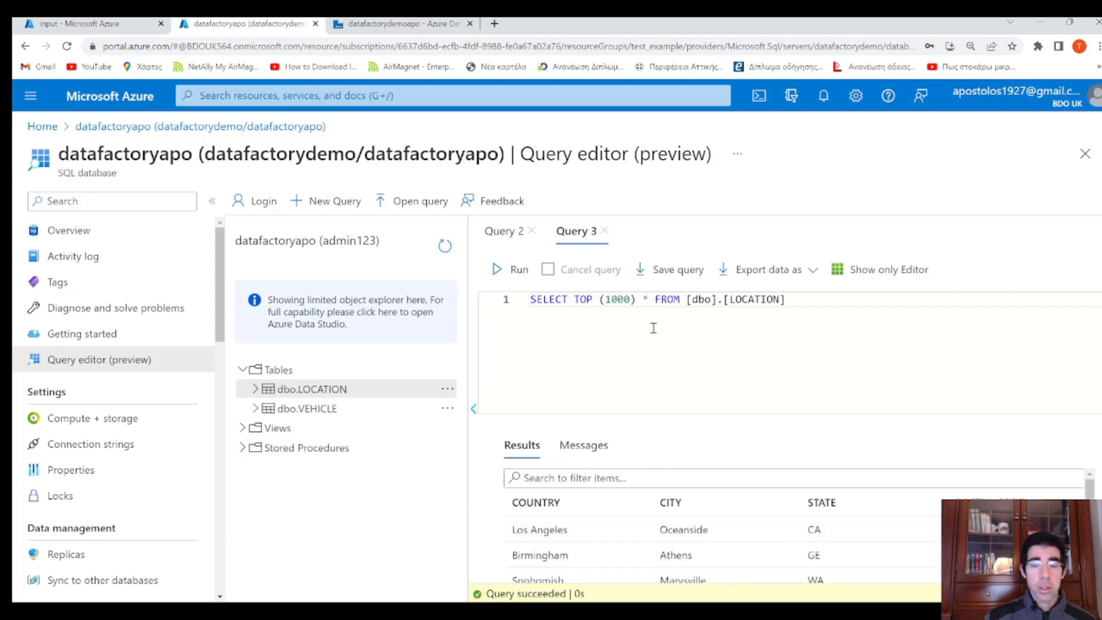
click(402, 23)
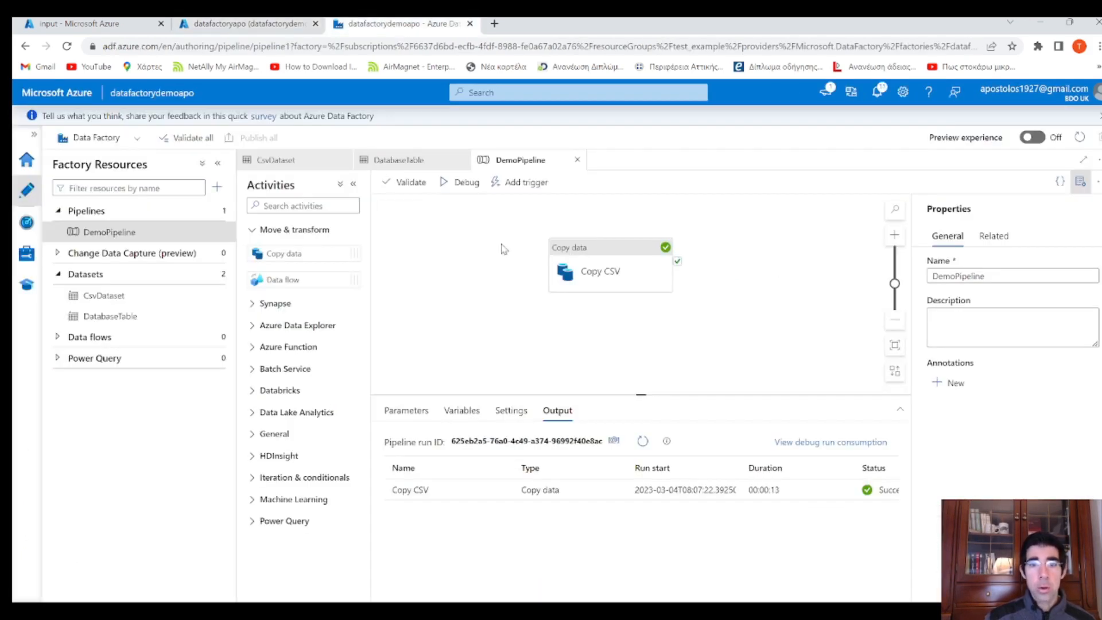
Change Copy CSV's source filename from Location.csv to Vehicle.csv
click(574, 259)
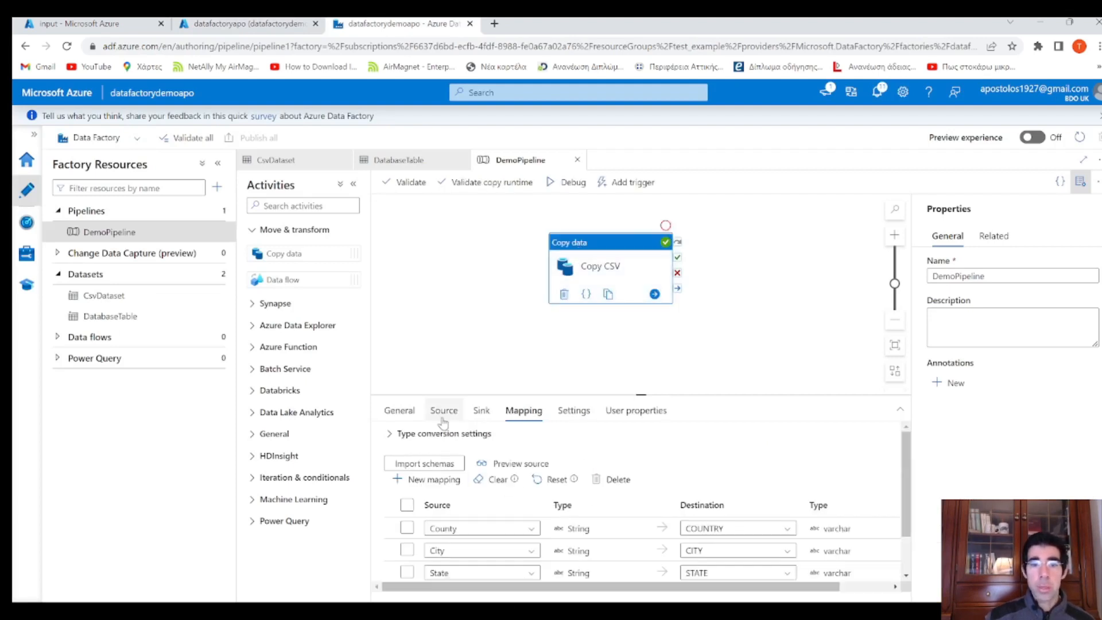
click(458, 413)
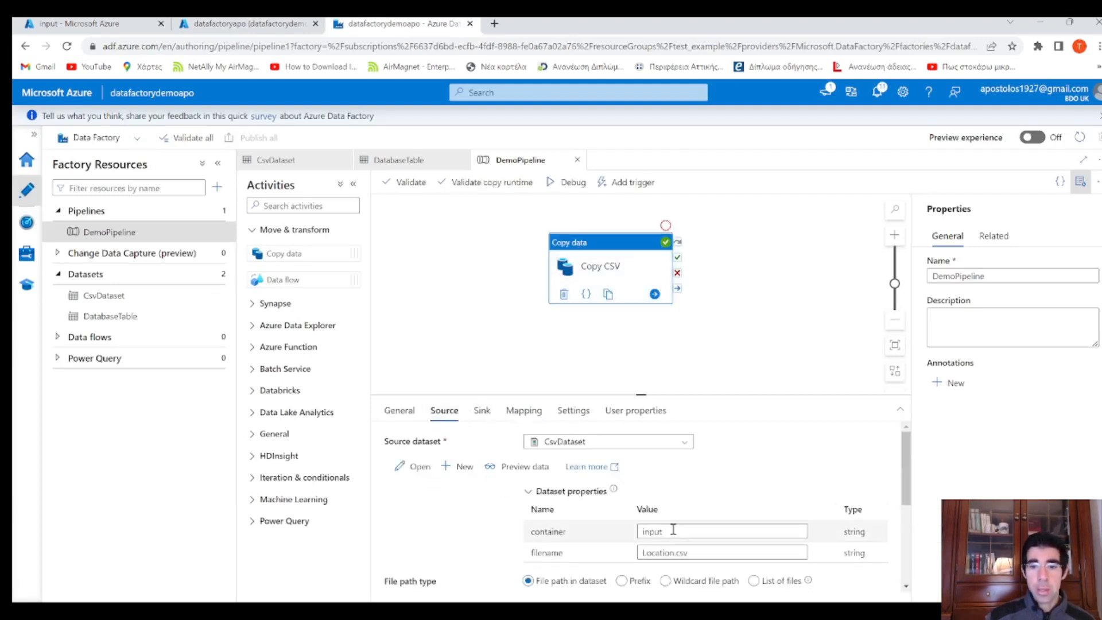
double_click(677, 554)
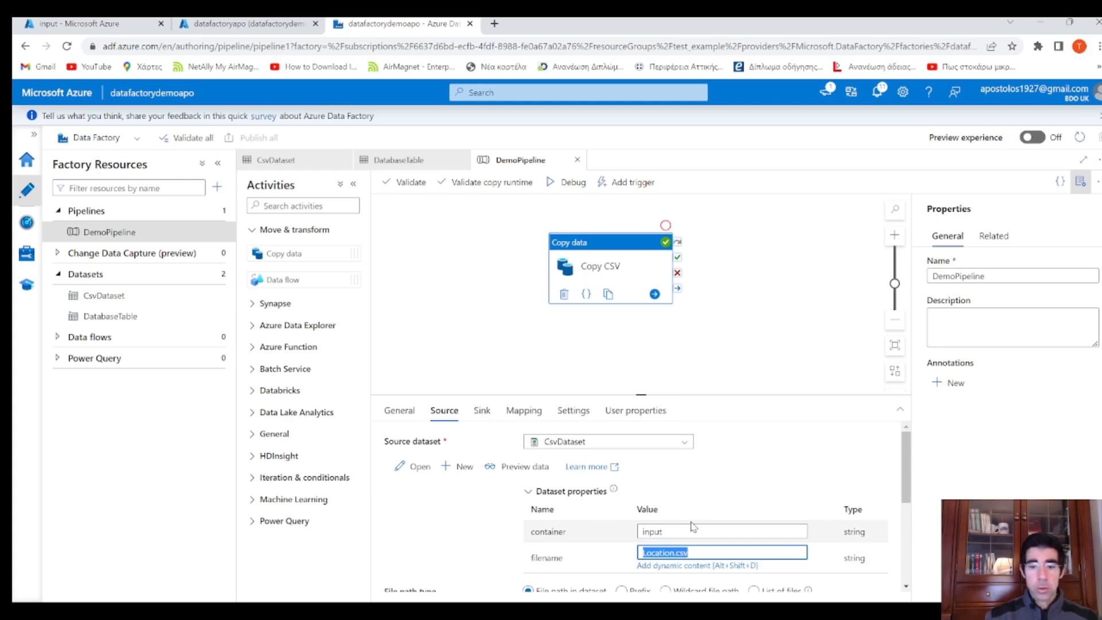
text(Vehicle)
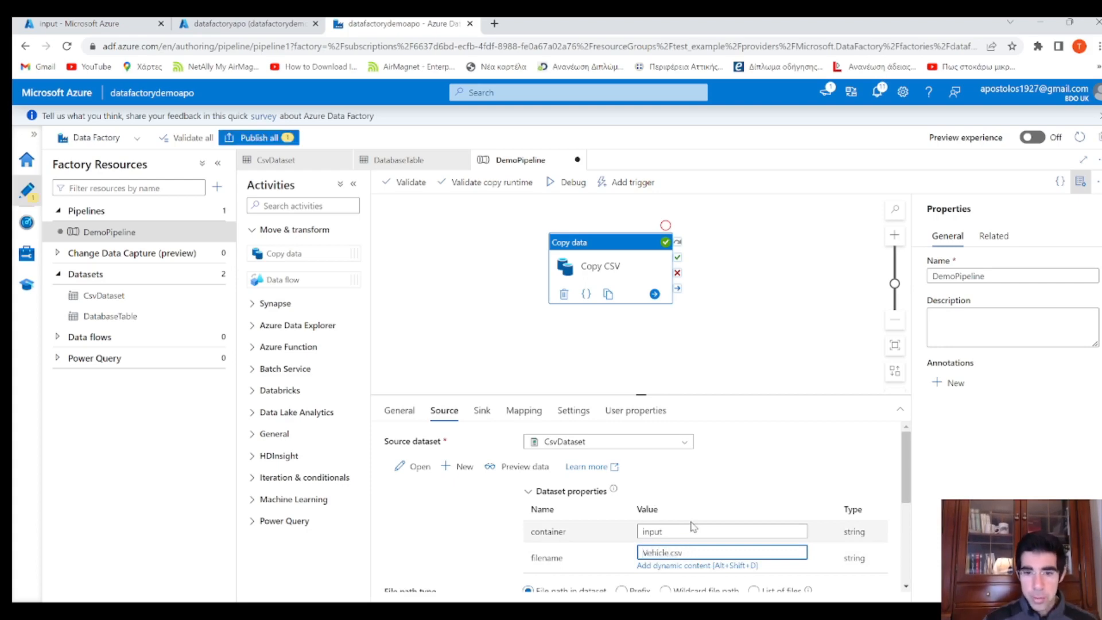
Change the sink tablename from LOCATION to VEHICLE
click(481, 411)
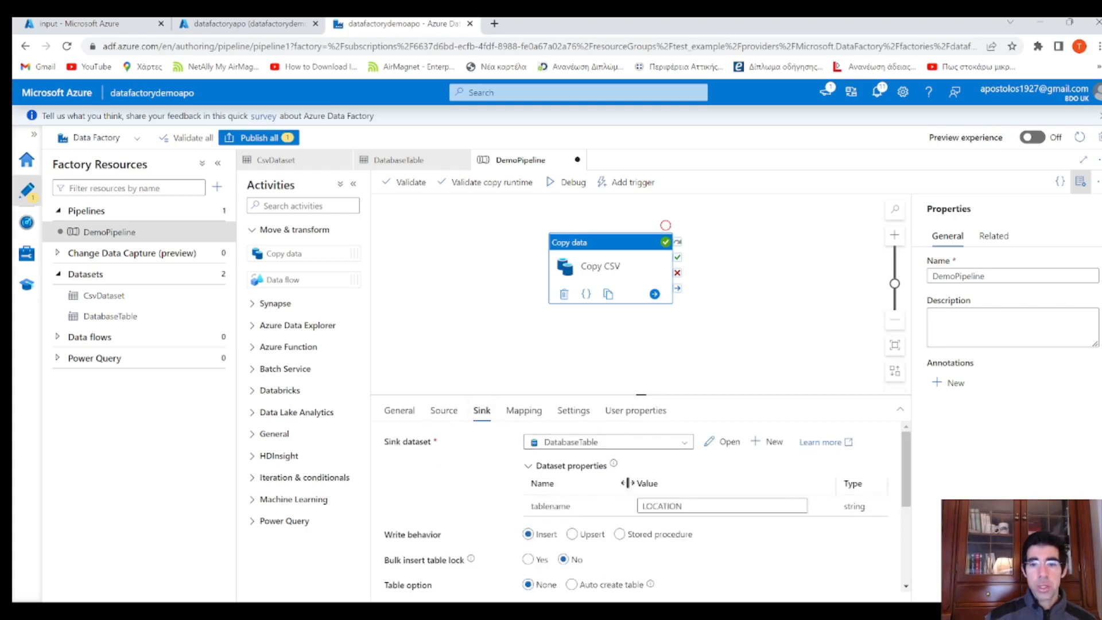
double_click(702, 506)
text(VEHICLE)
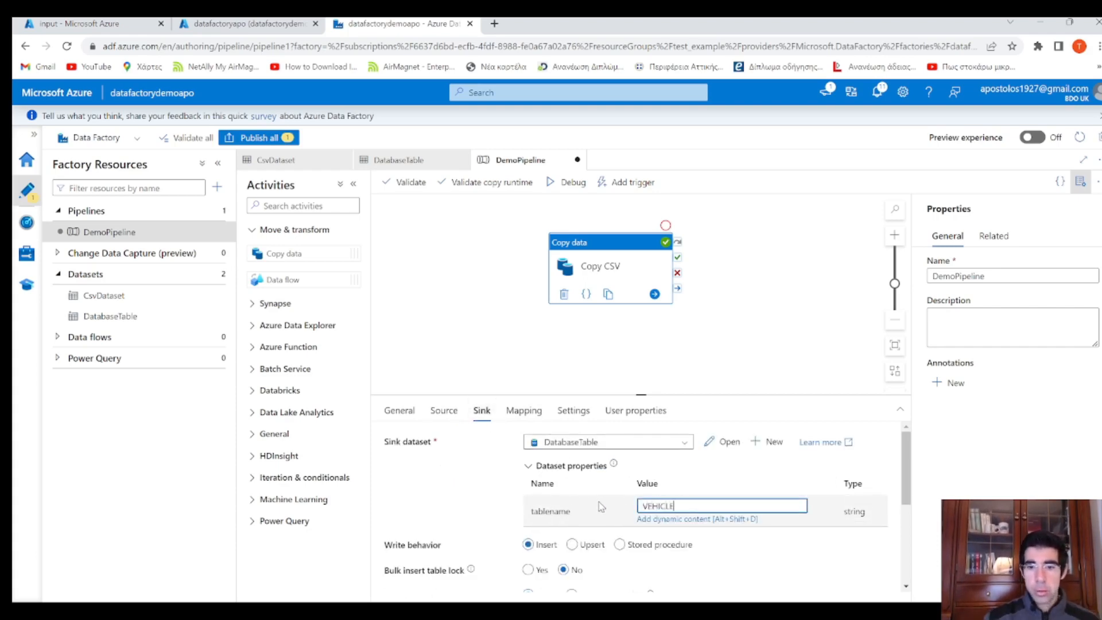
click(685, 468)
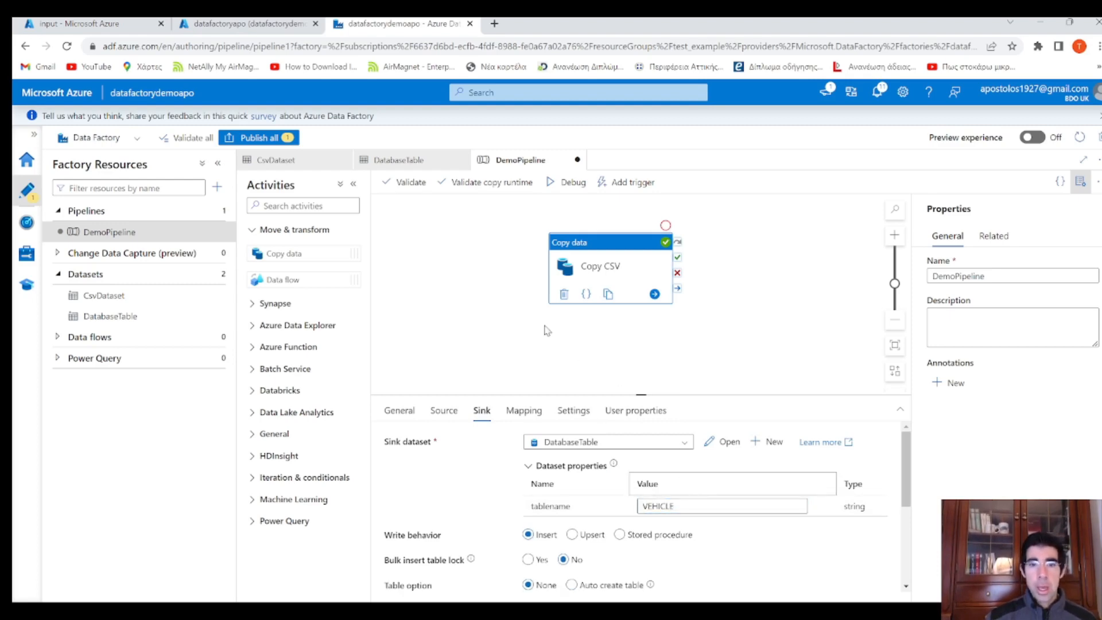
Review the pending changes under Publish all and cancel without publishing
click(296, 141)
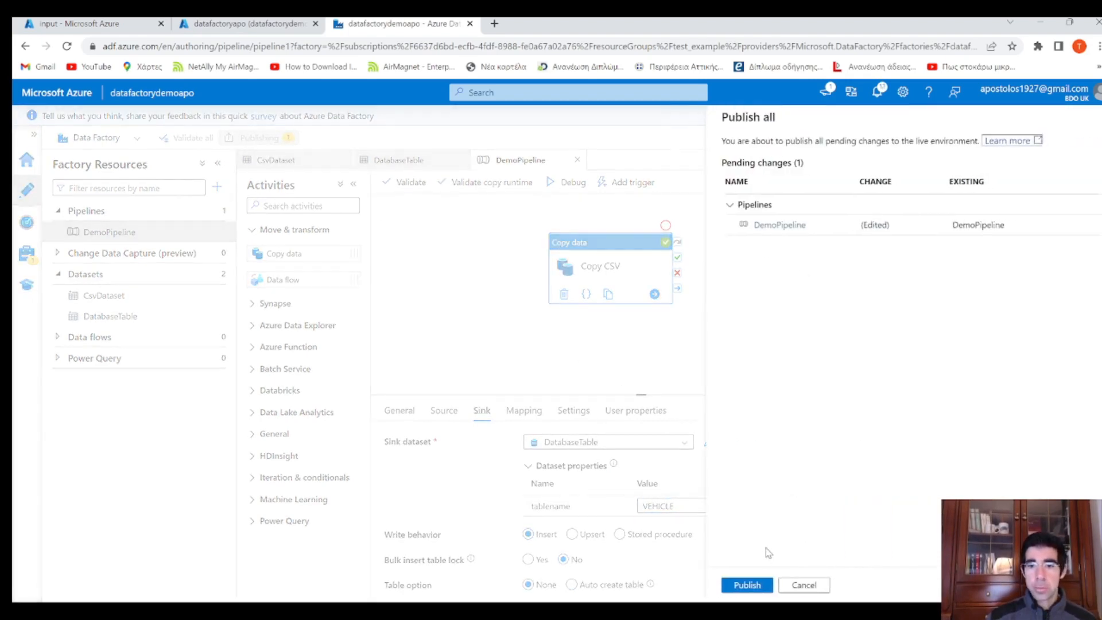
click(803, 585)
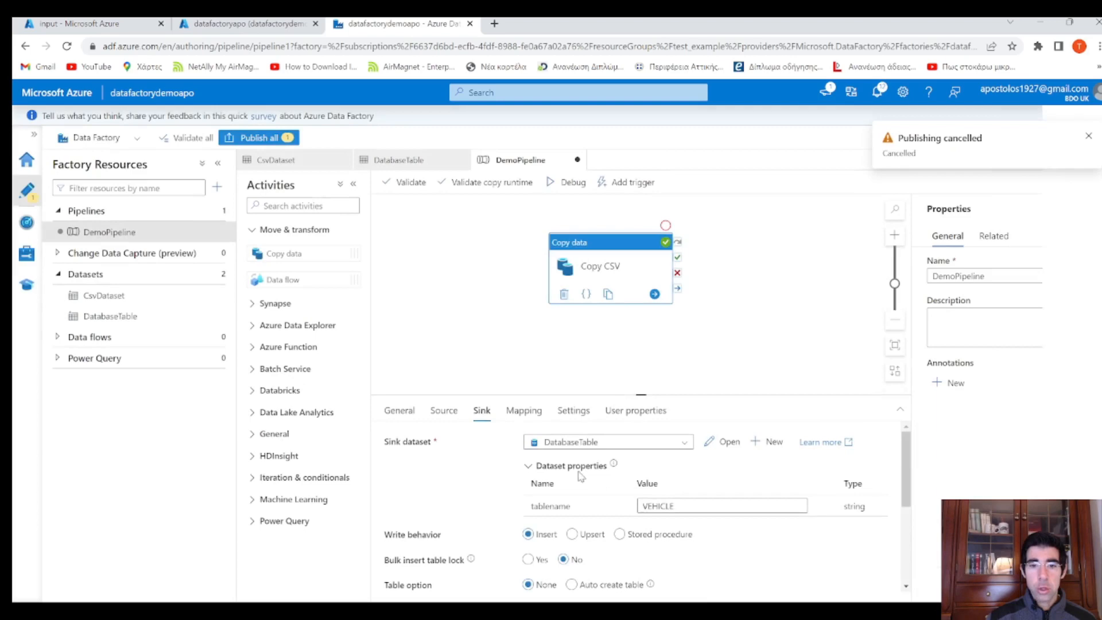
click(524, 410)
Reimport the vehicle schemas and map the Model_Year source column onto YEAR
click(424, 463)
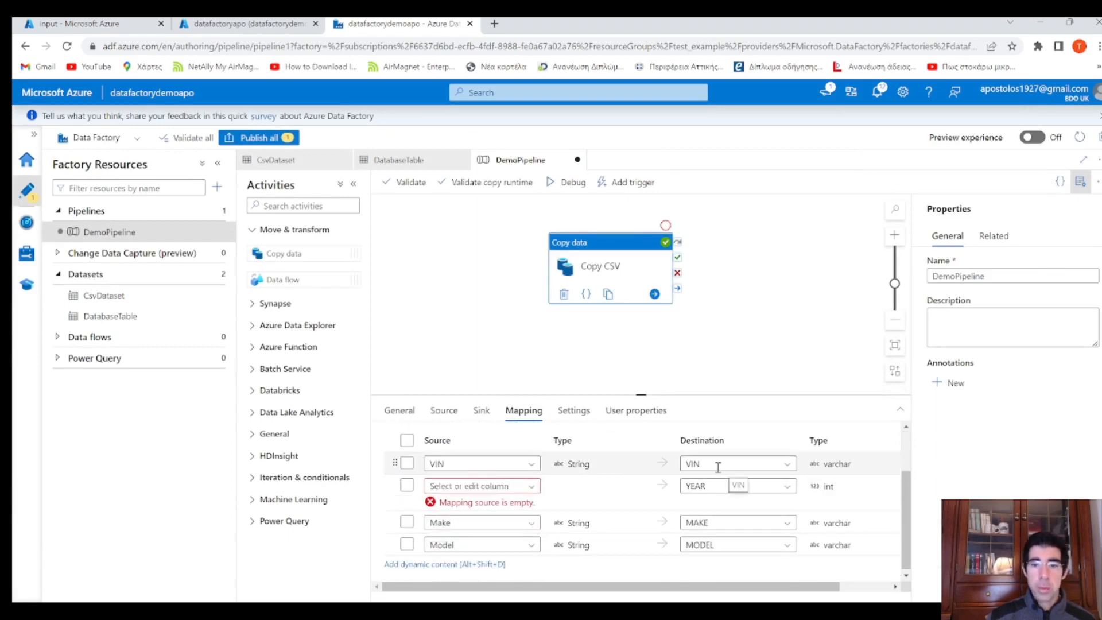
click(531, 486)
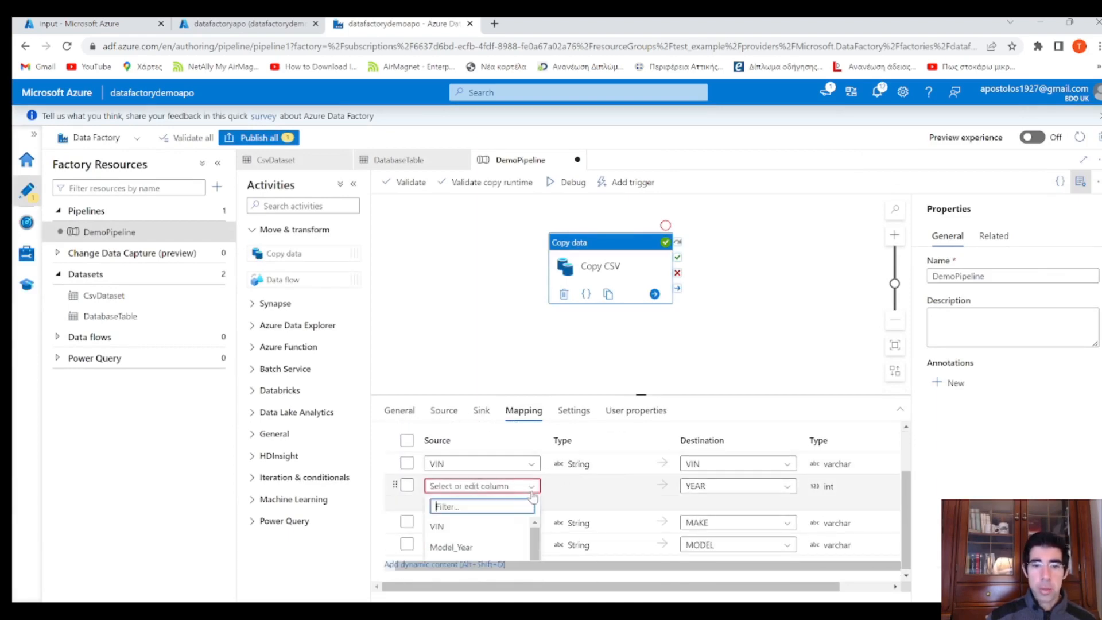
click(480, 546)
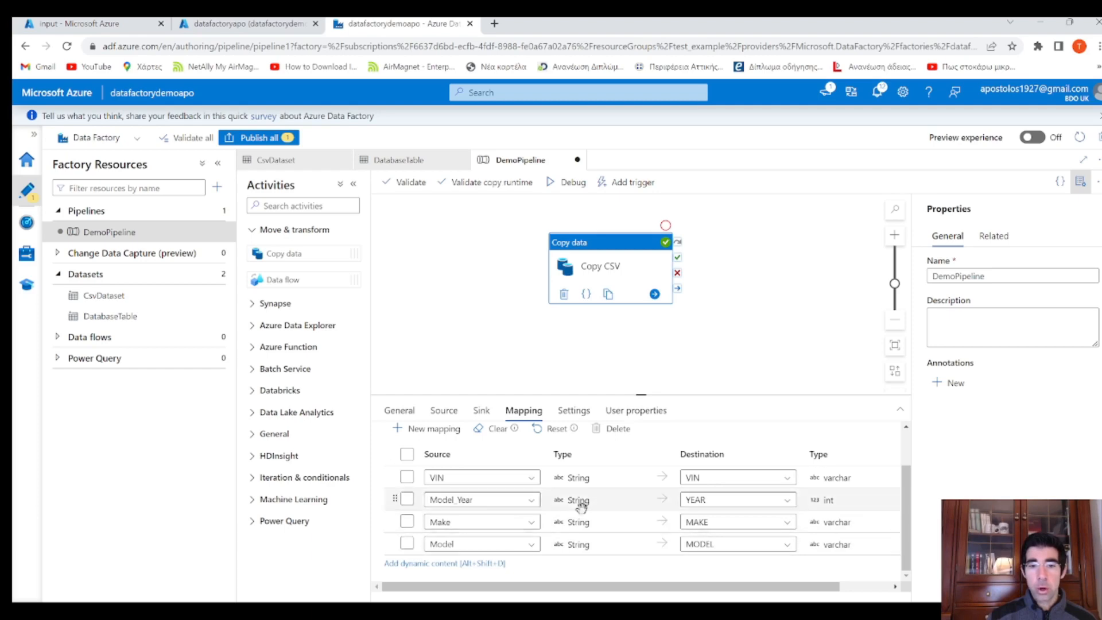
Validate DemoPipeline and publish the vehicle changes
click(405, 182)
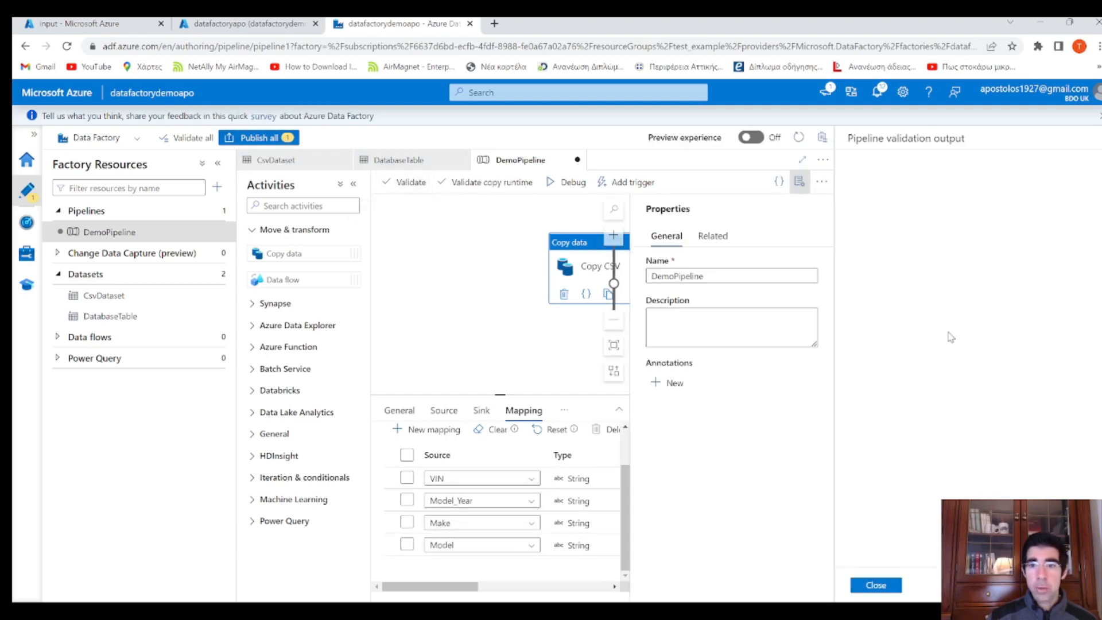
click(876, 585)
click(258, 138)
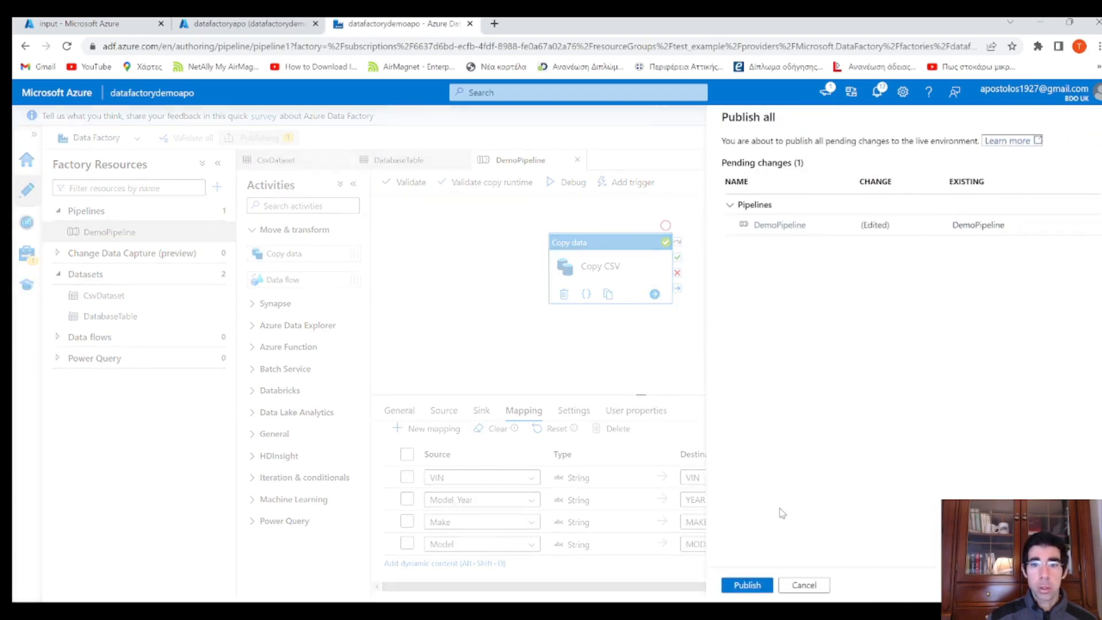
click(747, 585)
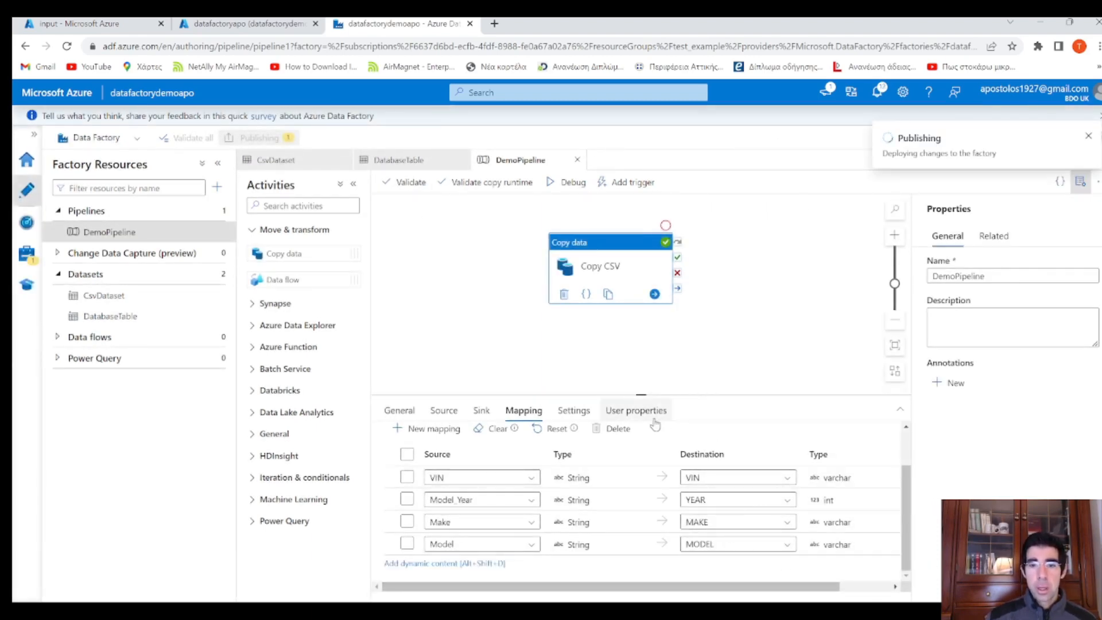
Start a debug run and refresh the output until Copy CSV succeeds in 00:00:12
click(625, 338)
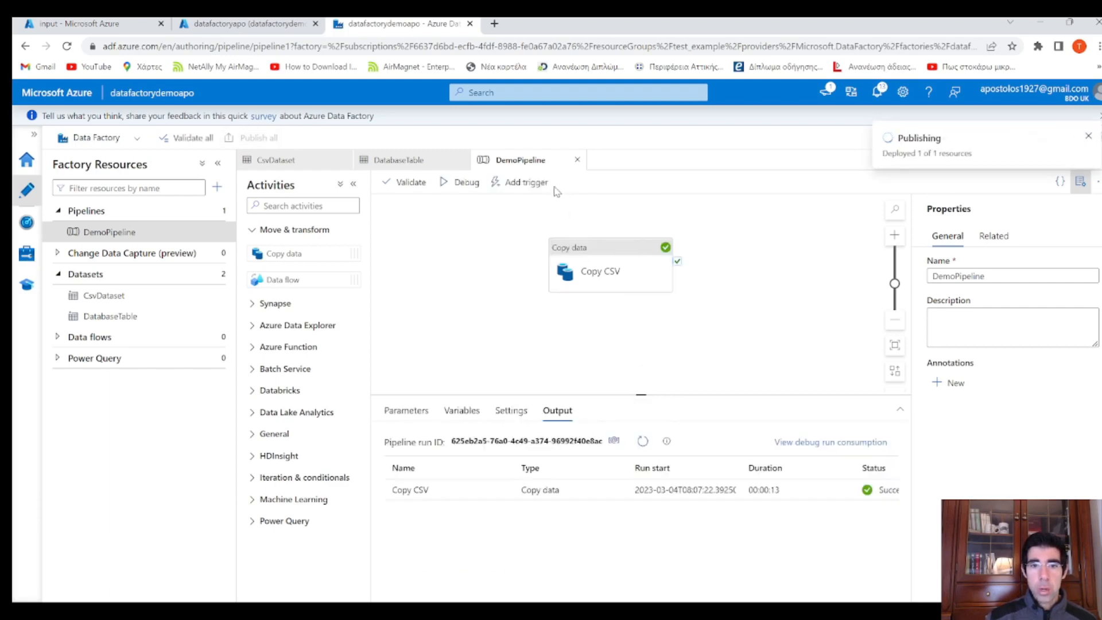
click(462, 182)
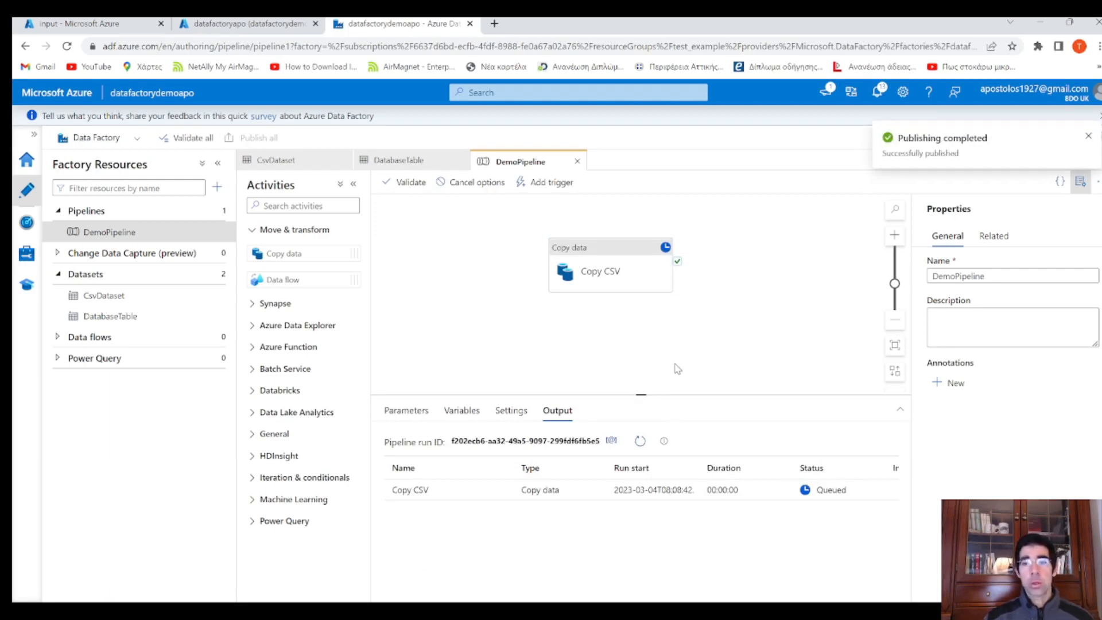
click(640, 441)
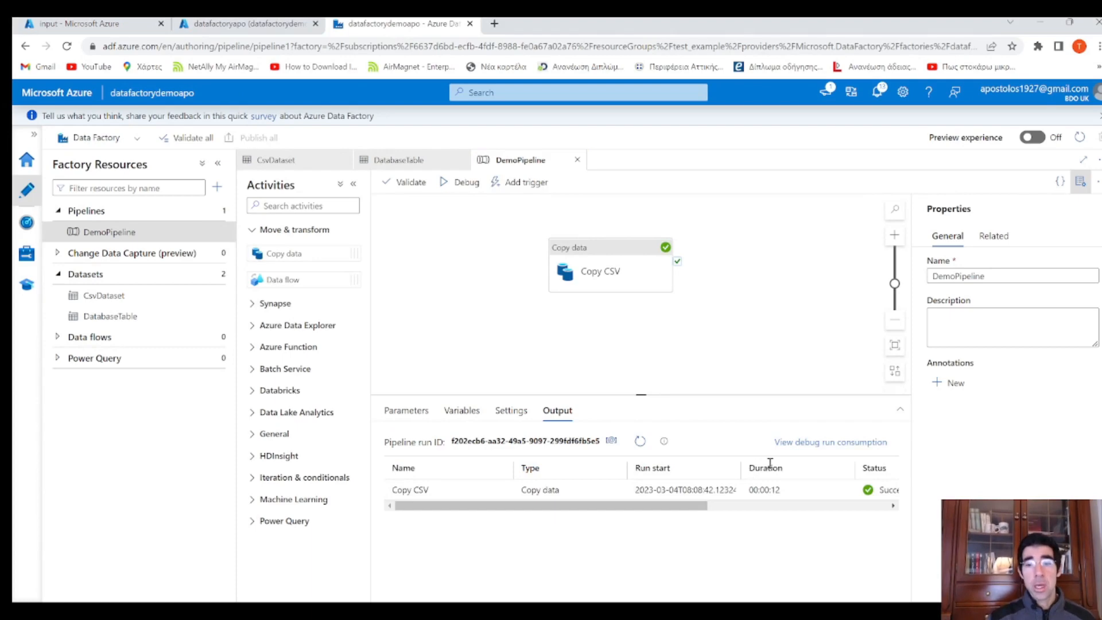
mouse_move(708, 492)
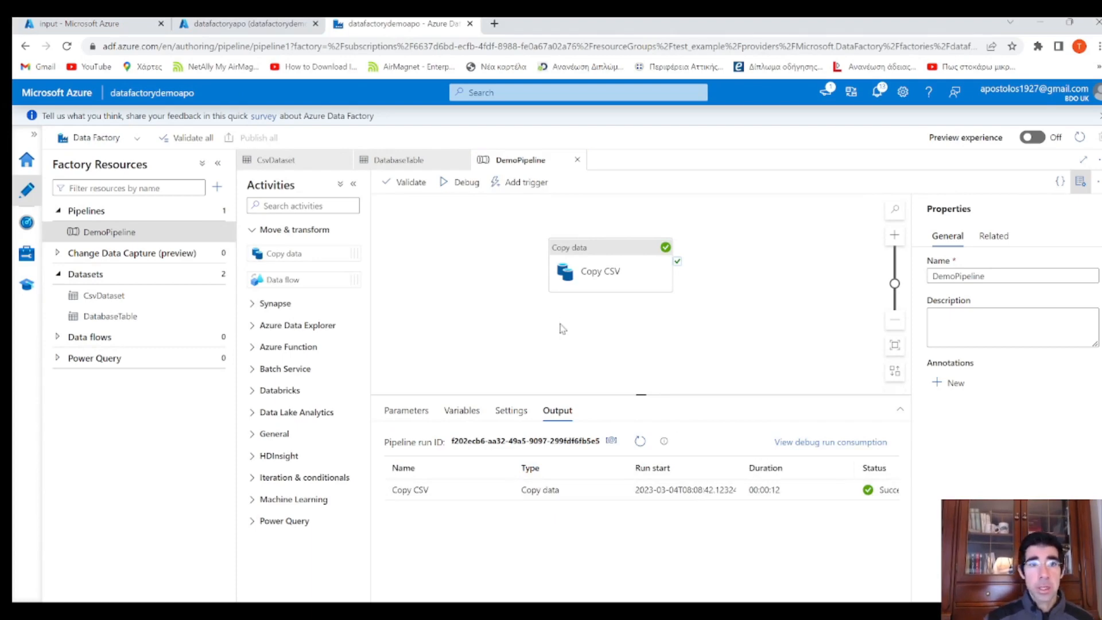
Add a second SELECT TOP (1000) query line targeting the VEHICLE table
click(261, 26)
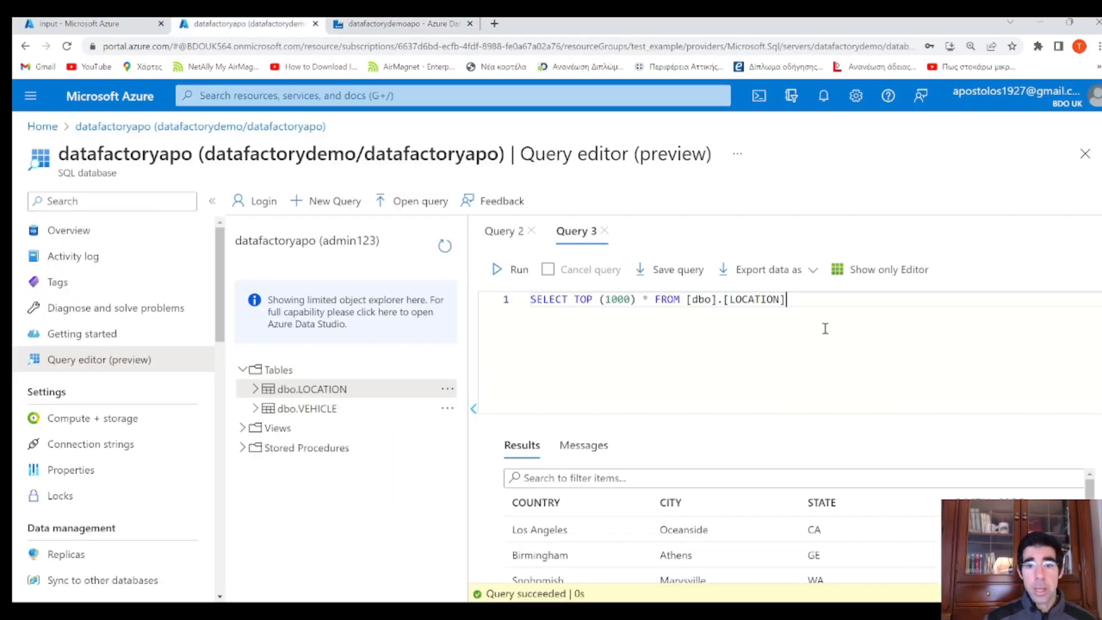
drag(825, 329, 491, 290)
key(ctrl+c)
click(794, 305)
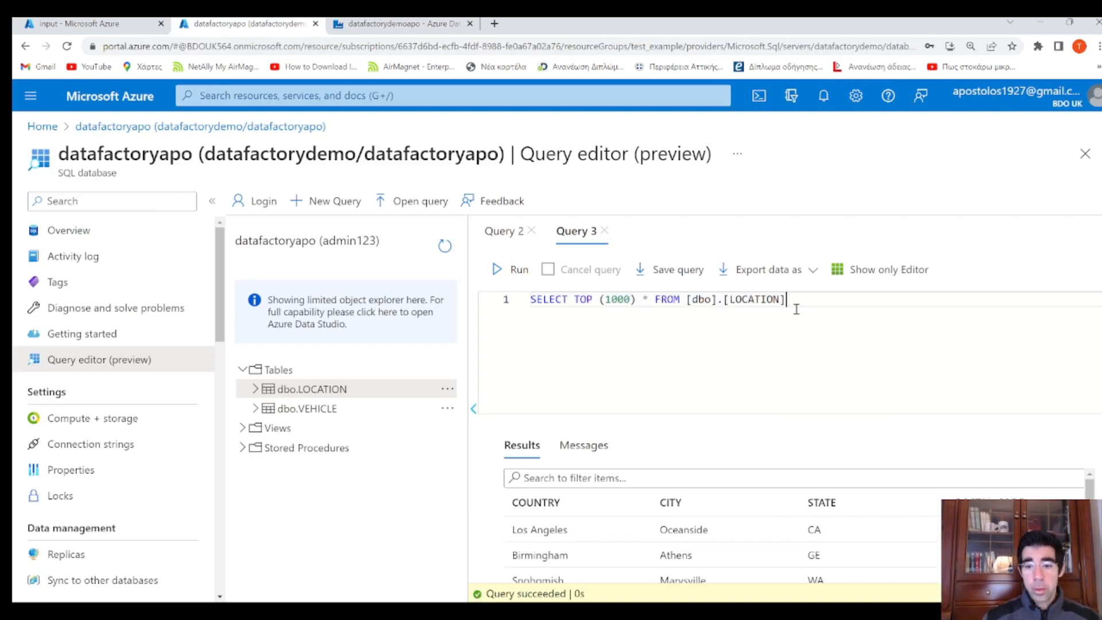
key(Return)
key(ctrl+v)
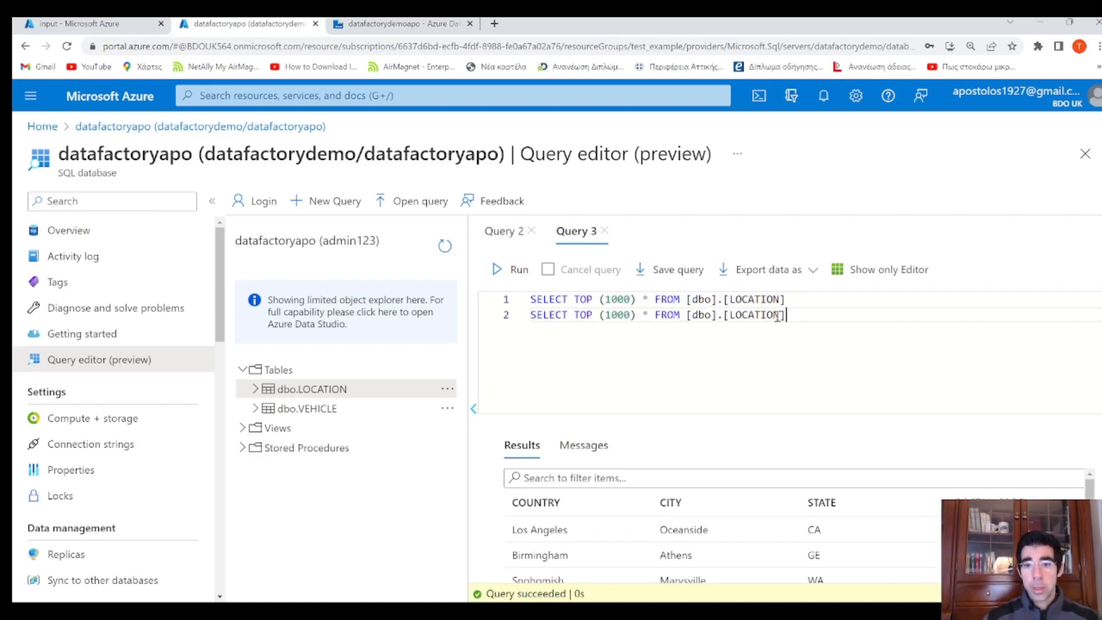
double_click(770, 315)
text(VEHICLE)
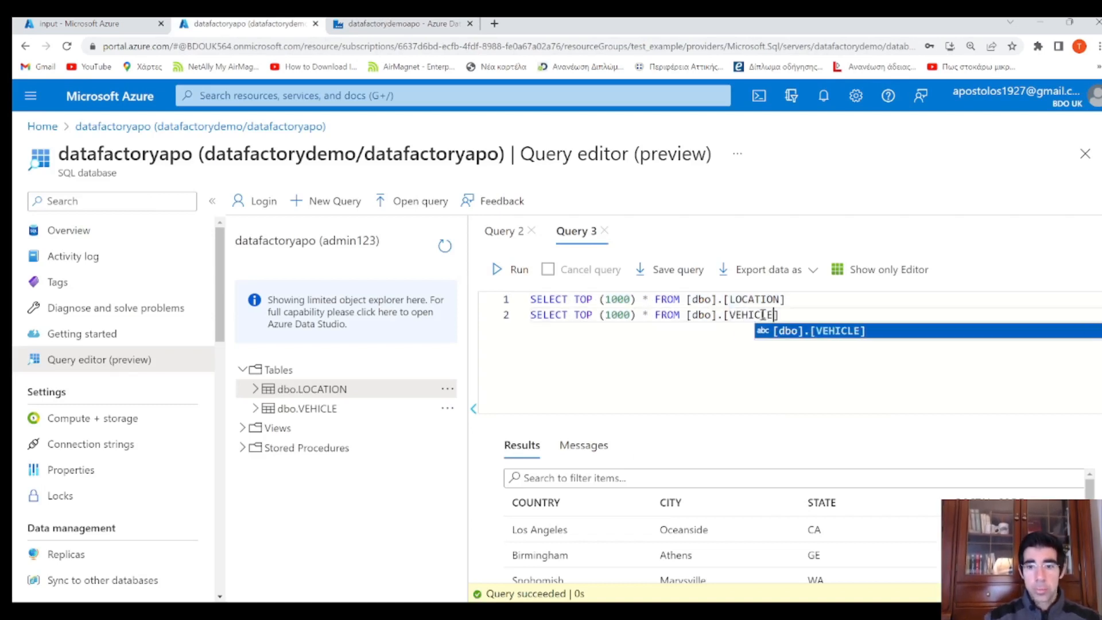
Run only the VEHICLE query, review the vehicle rows, and return to Data Factory
drag(786, 315, 512, 319)
click(511, 269)
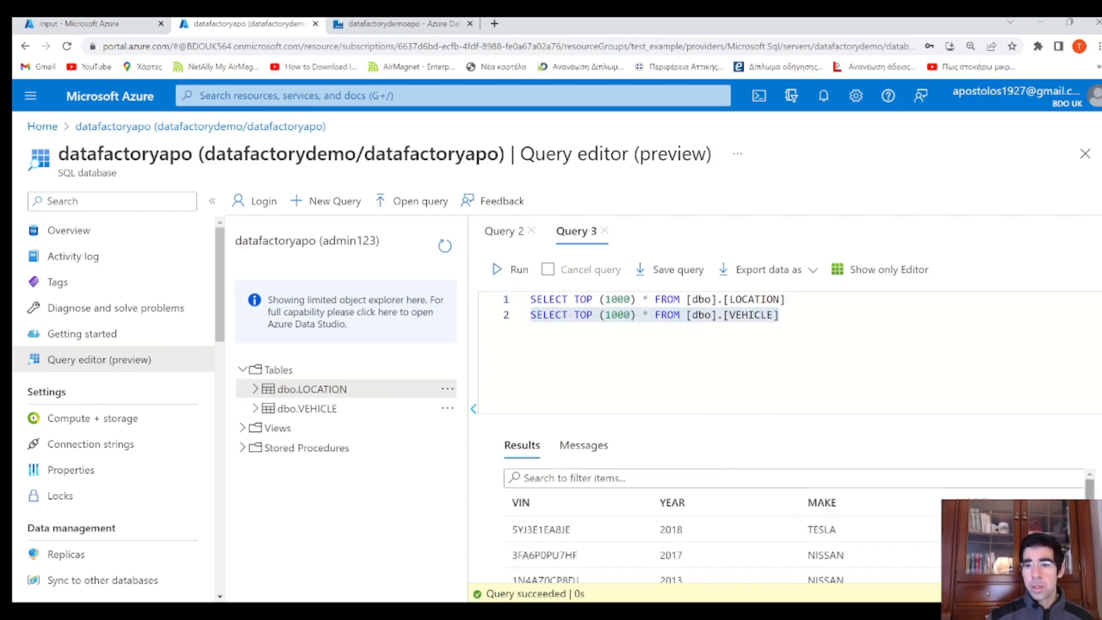
scroll(974, 472, down, 3)
click(728, 365)
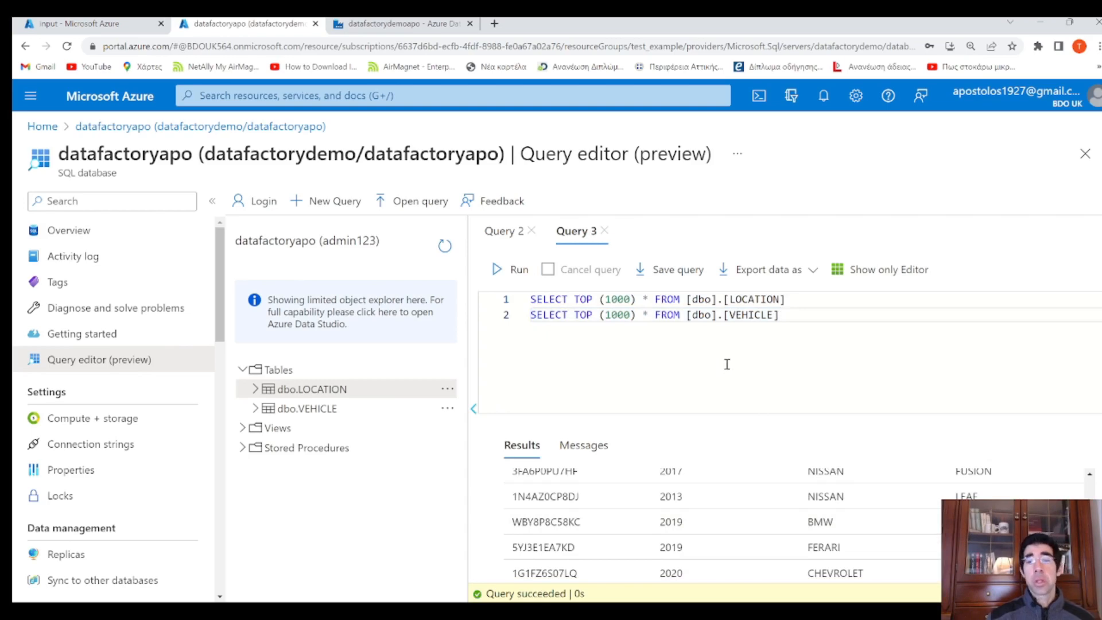
click(403, 31)
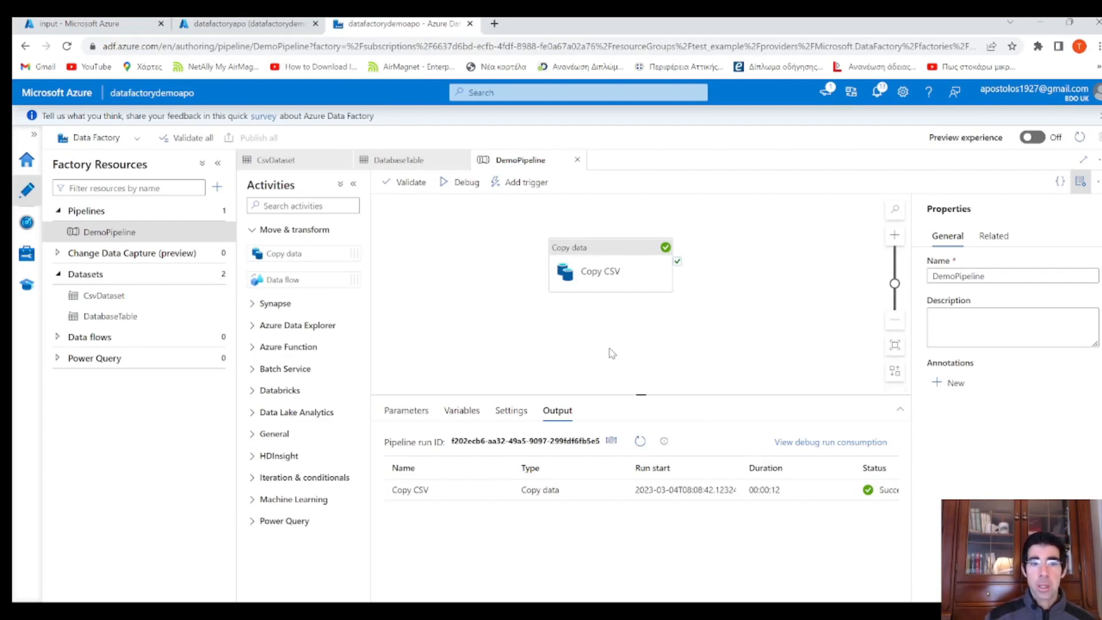
Add pipeline parameters Inputcontainer and filename to DemoPipeline
click(129, 295)
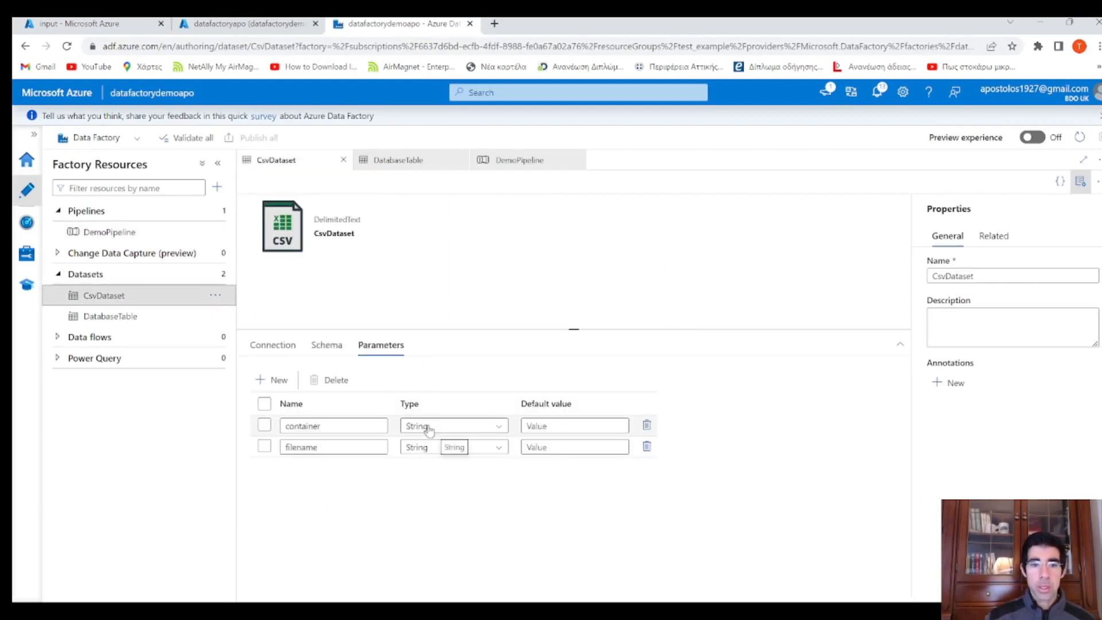
click(114, 236)
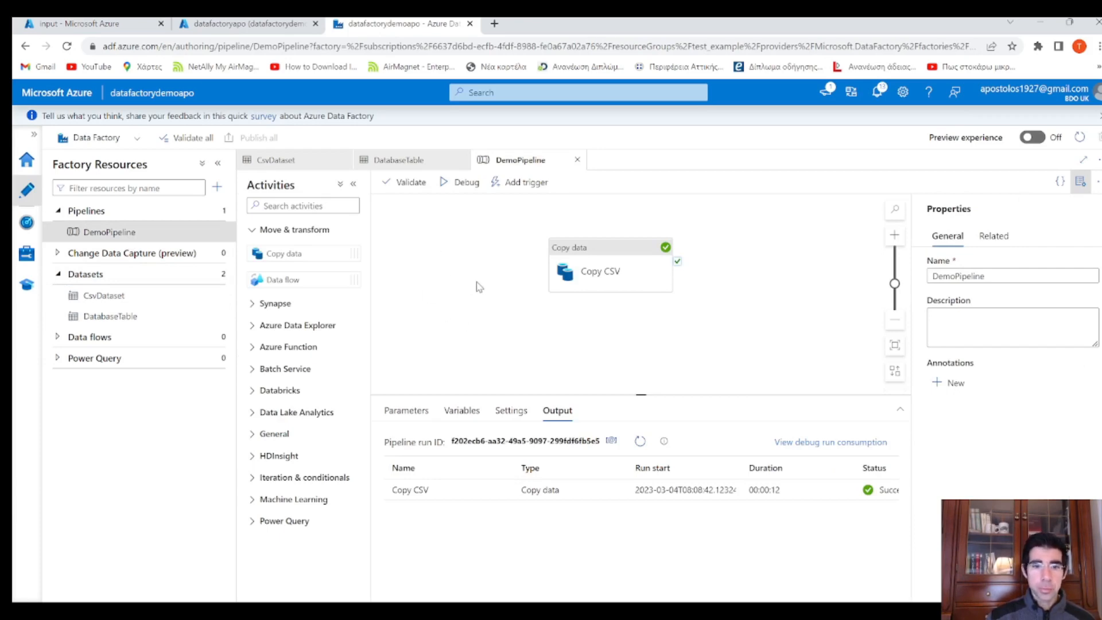
click(407, 410)
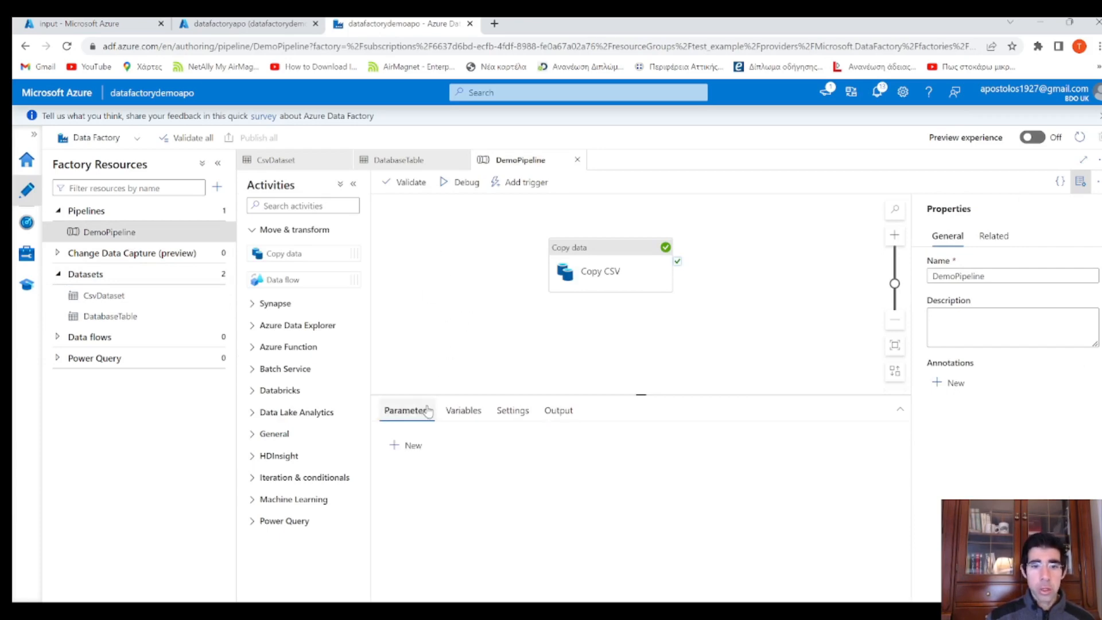
click(412, 452)
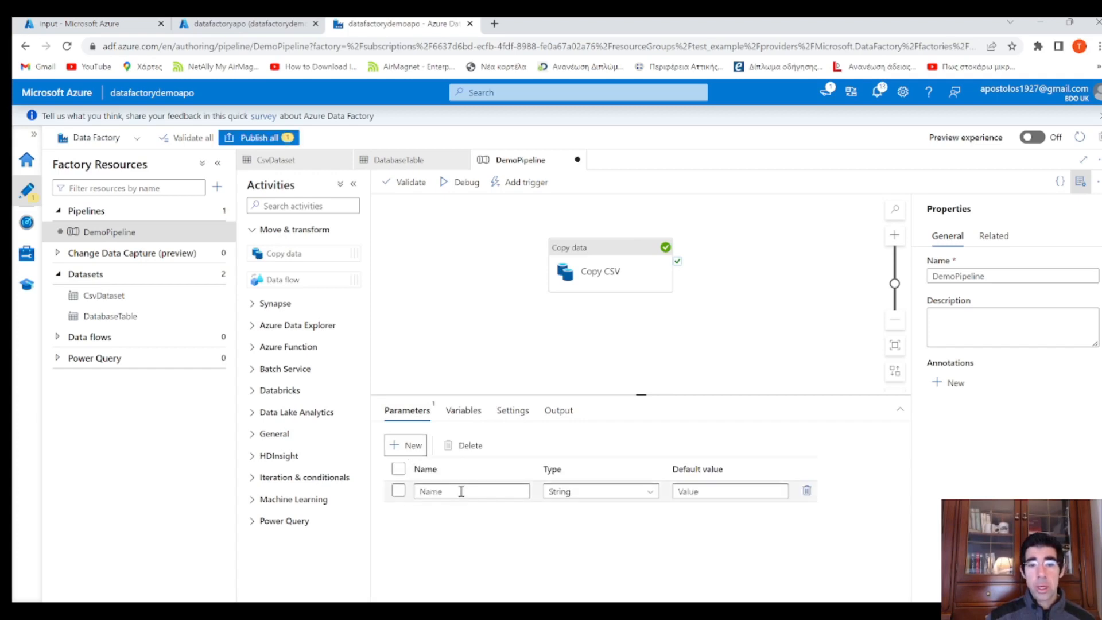
click(499, 489)
text(In)
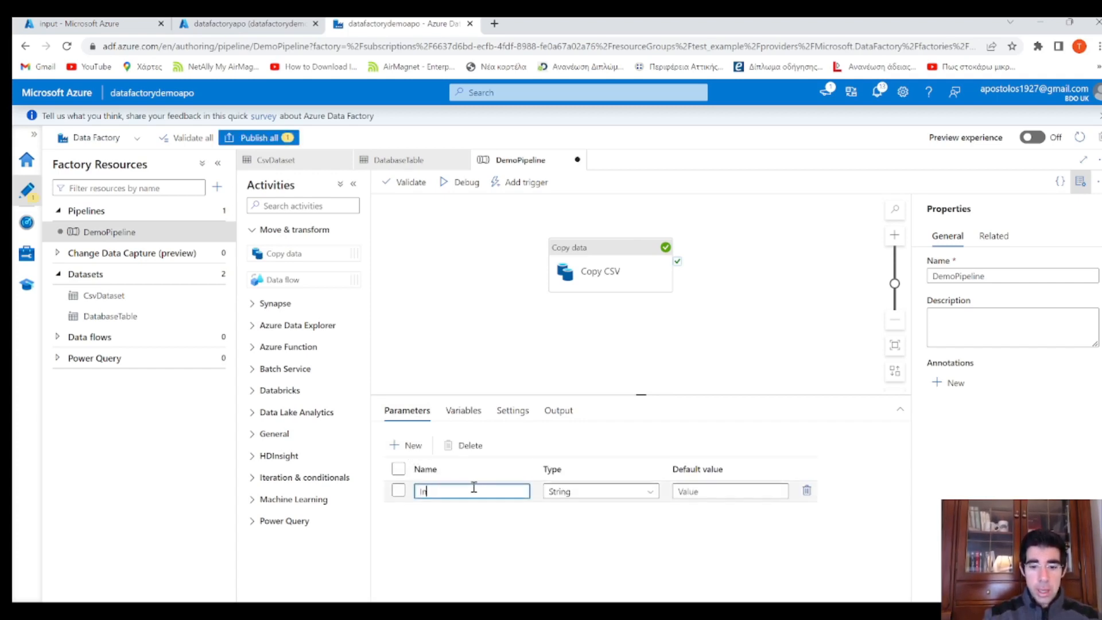
text(putcon)
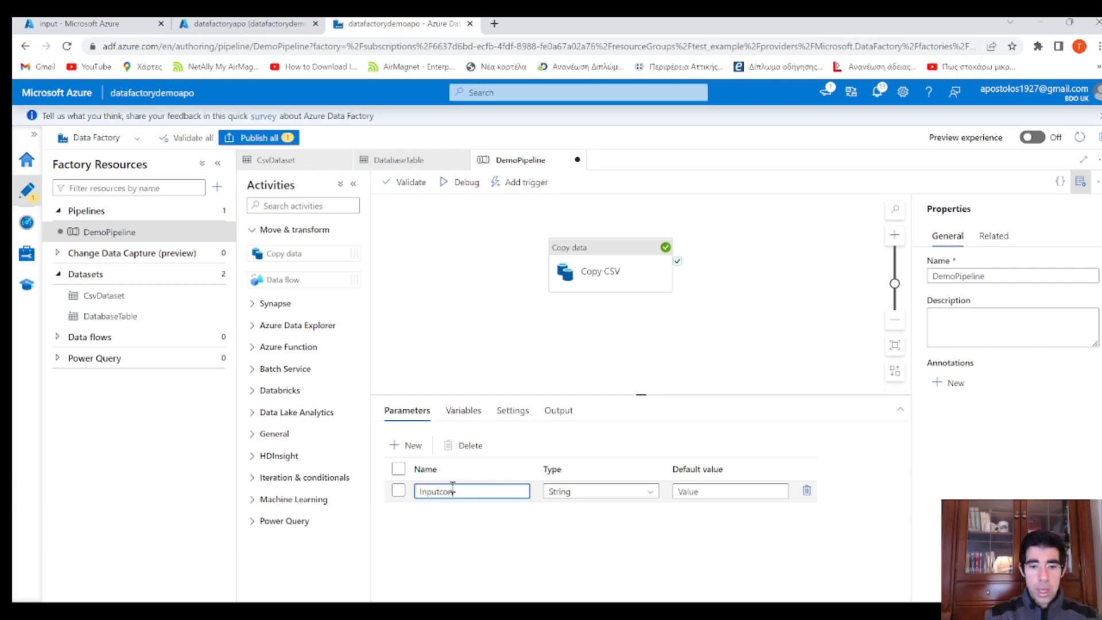
text(tai)
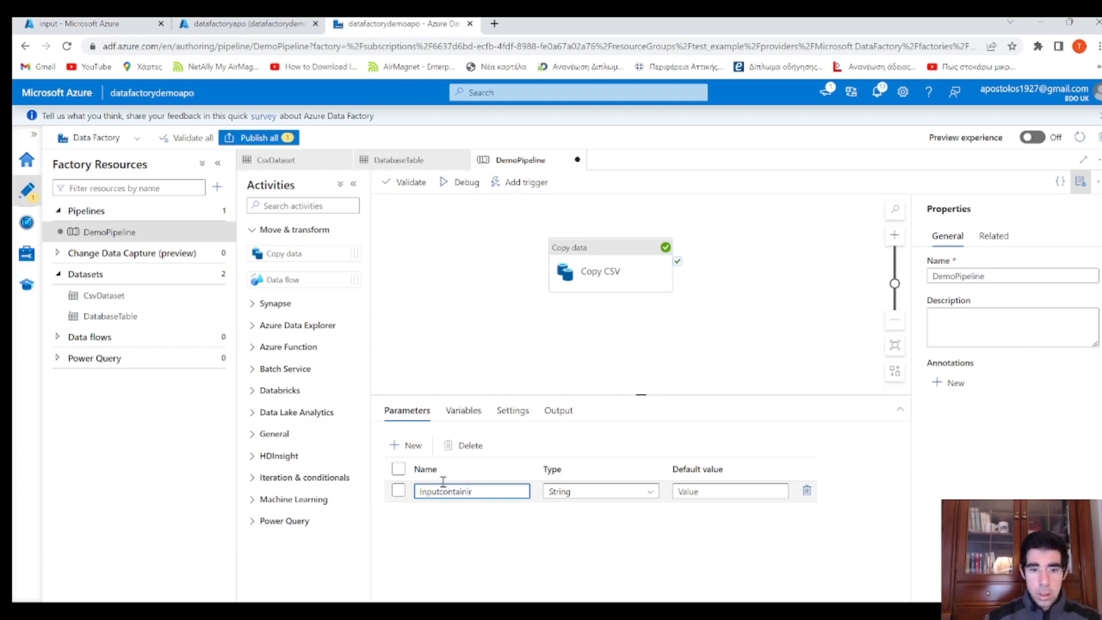
text(ner)
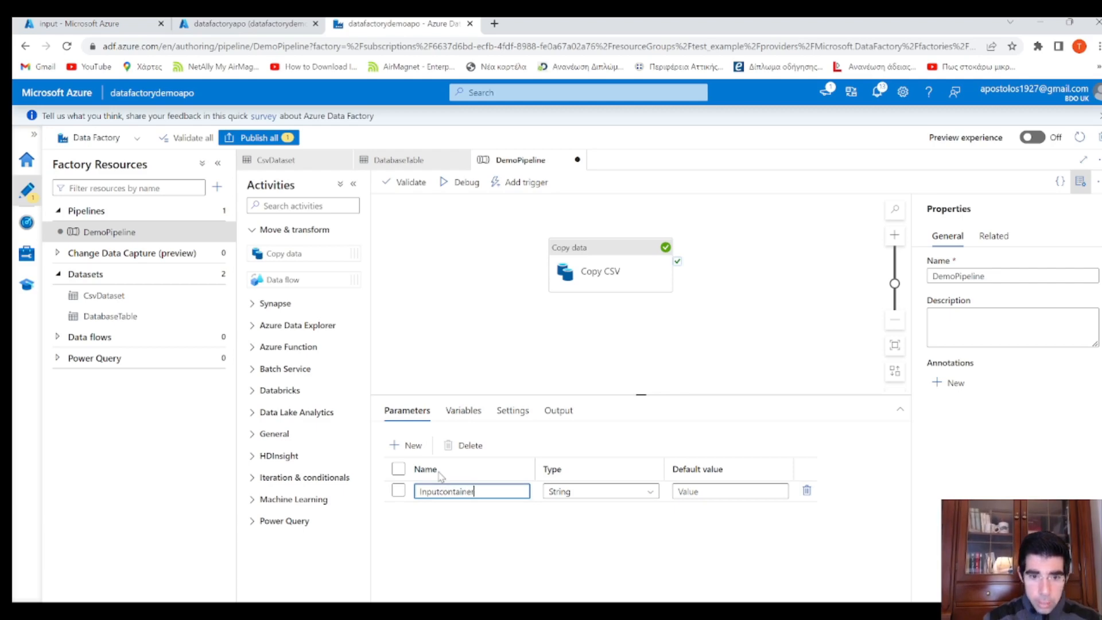
click(697, 493)
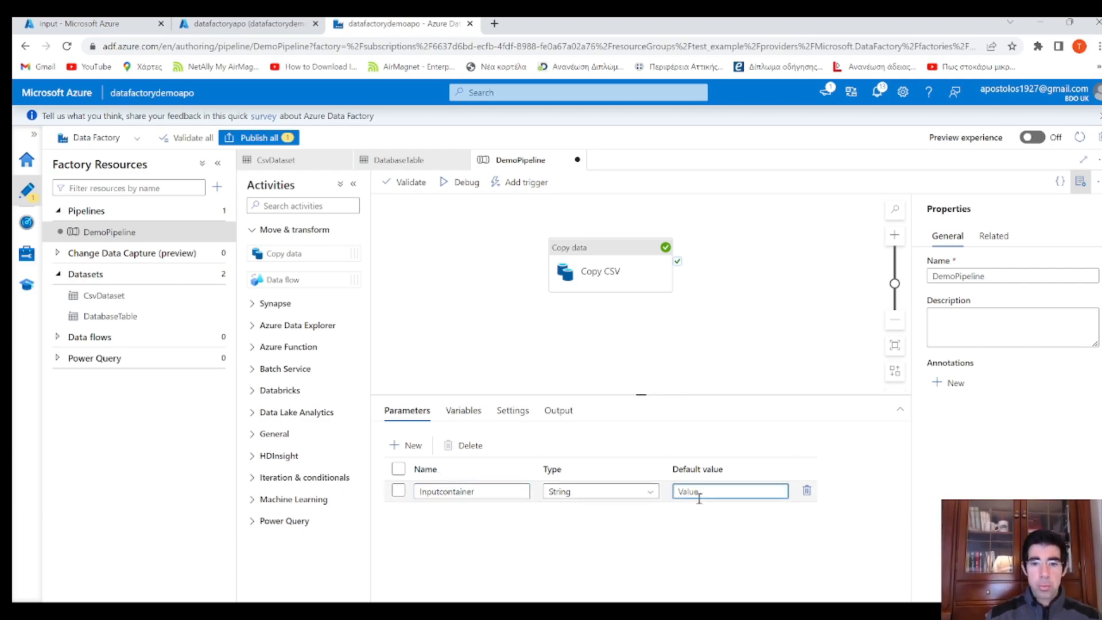
click(409, 445)
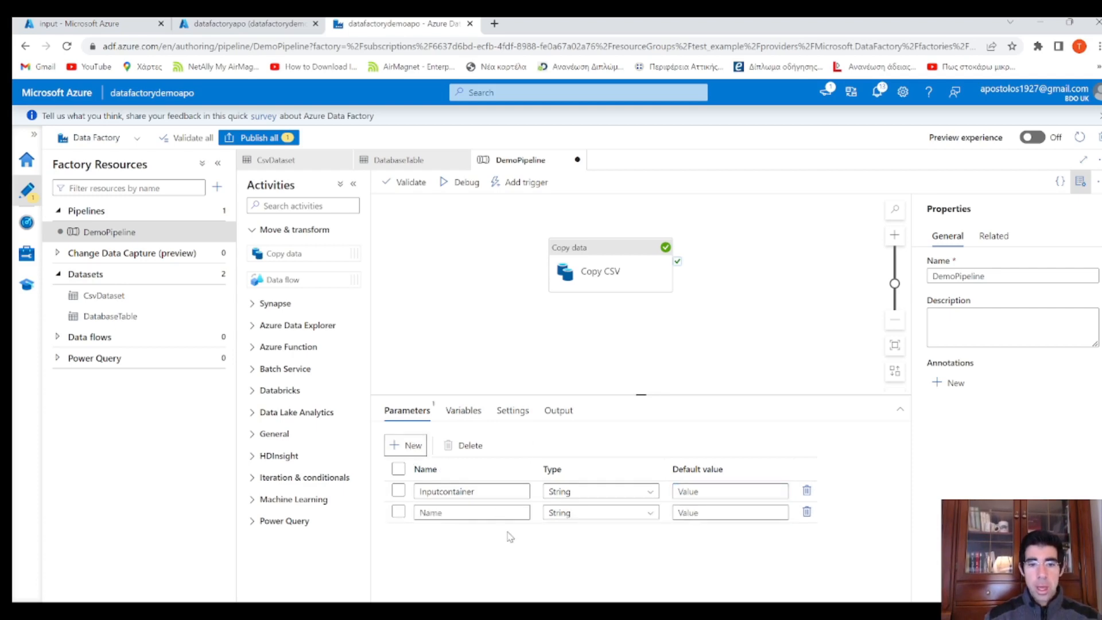
click(448, 513)
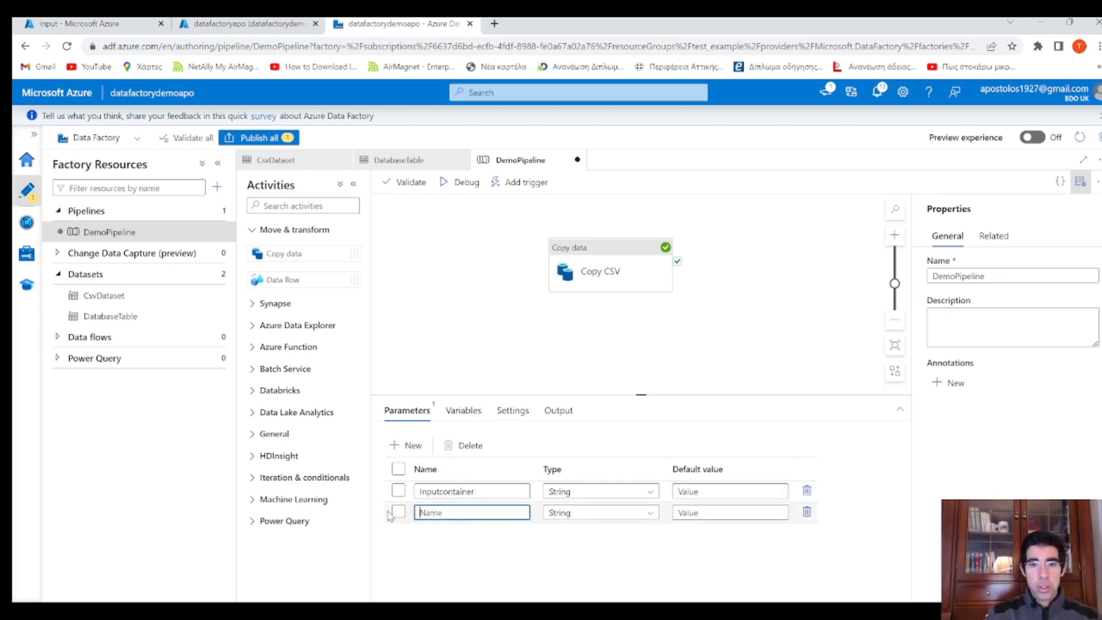
text(filename)
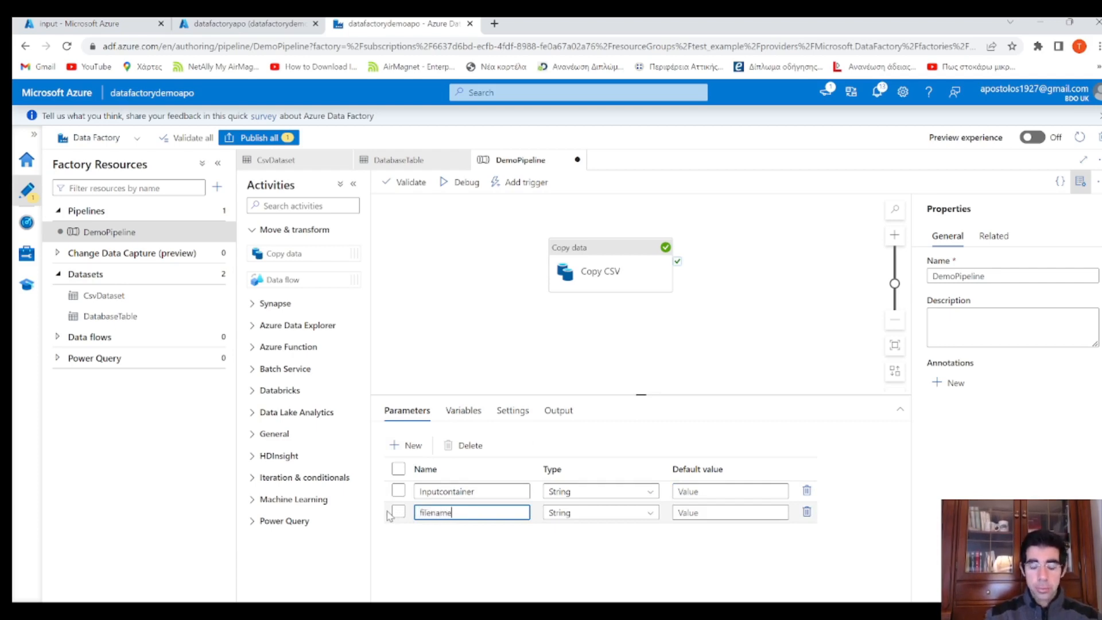
click(479, 367)
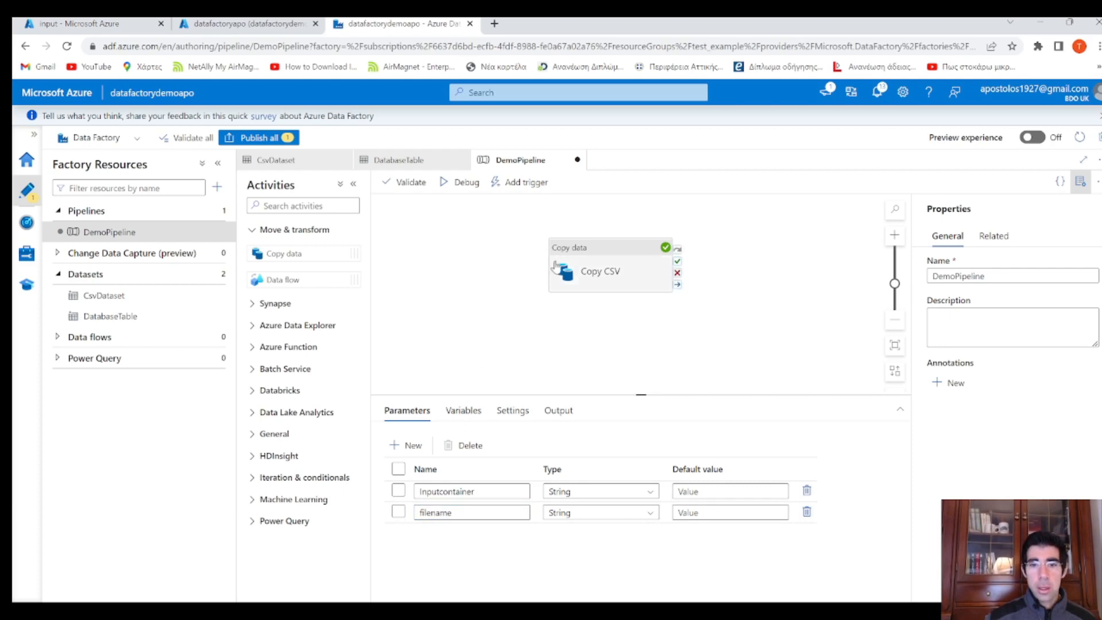
click(597, 273)
click(517, 351)
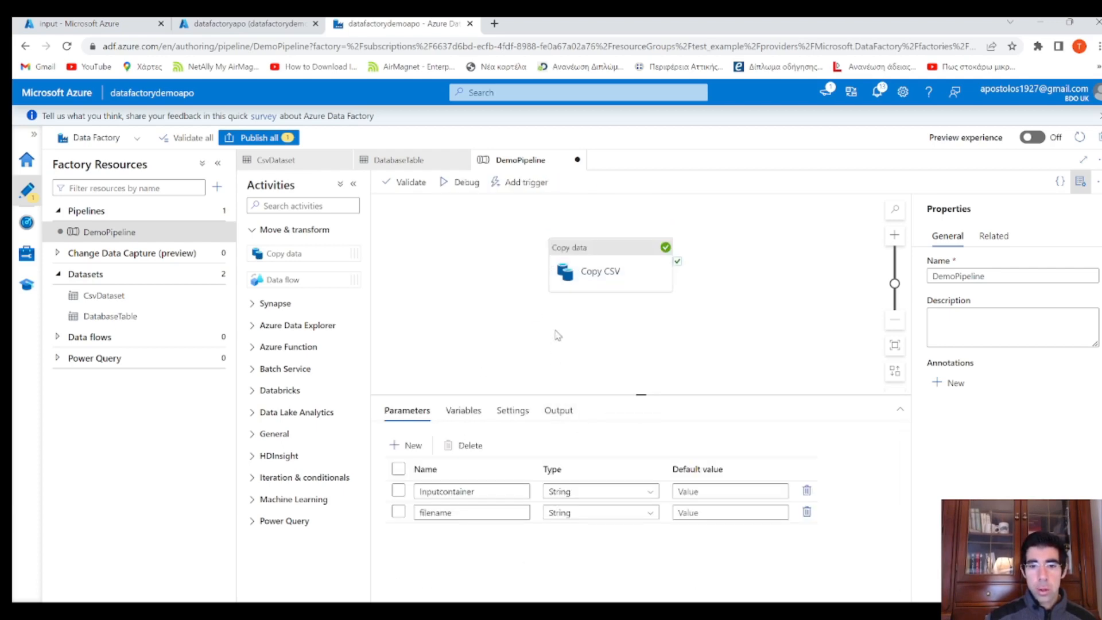
click(602, 267)
drag(693, 534, 626, 534)
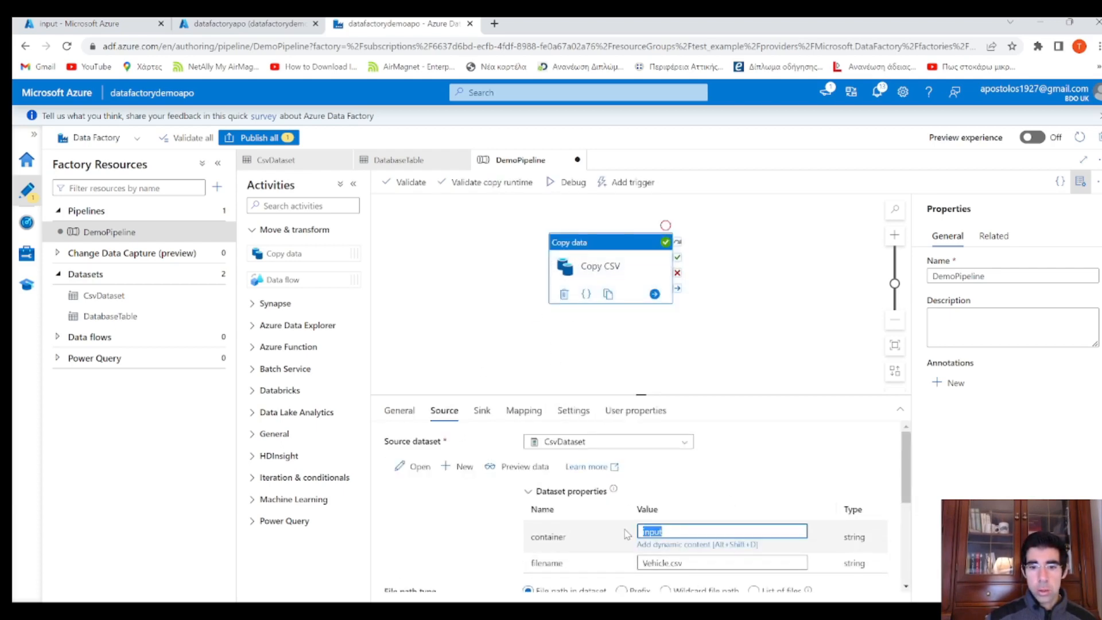
click(710, 543)
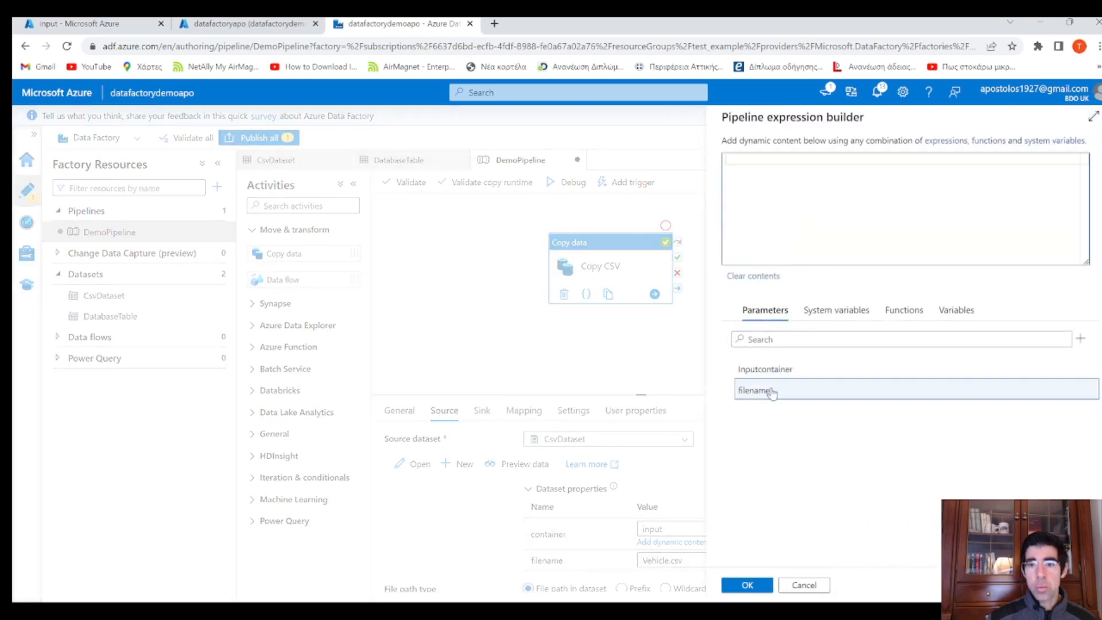
click(774, 374)
triple_click(906, 167)
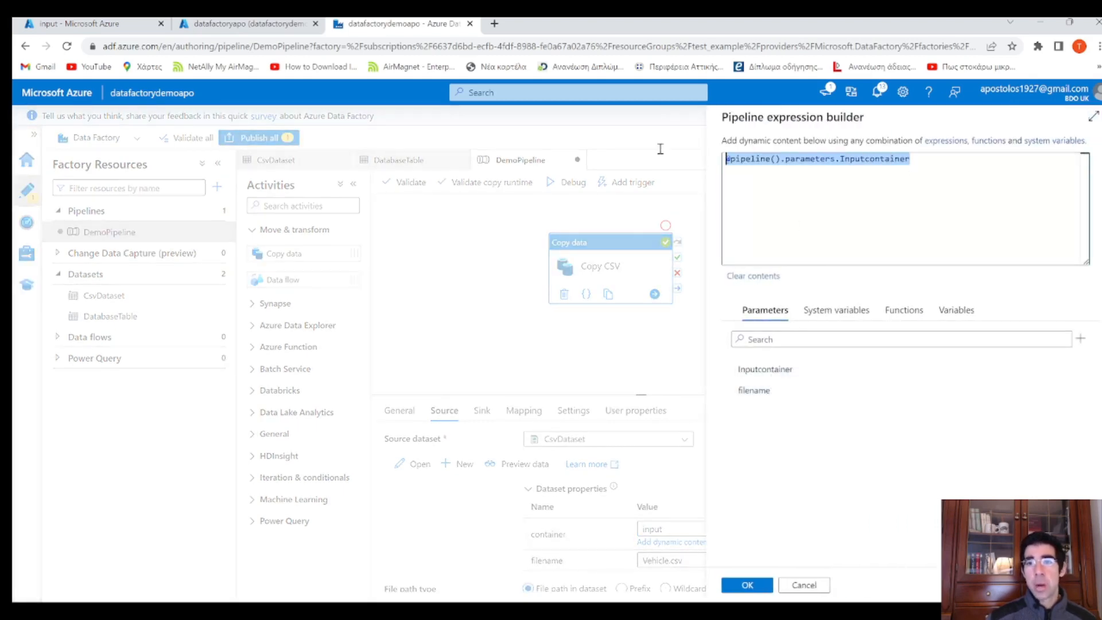
click(757, 161)
drag(780, 161, 726, 163)
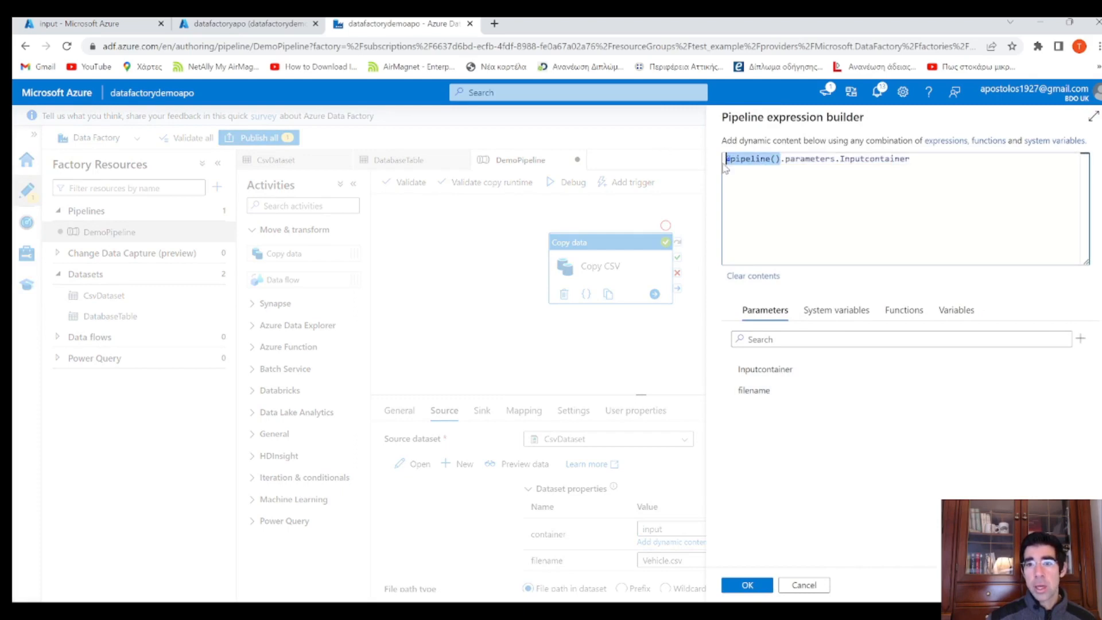
click(782, 162)
drag(781, 162, 716, 161)
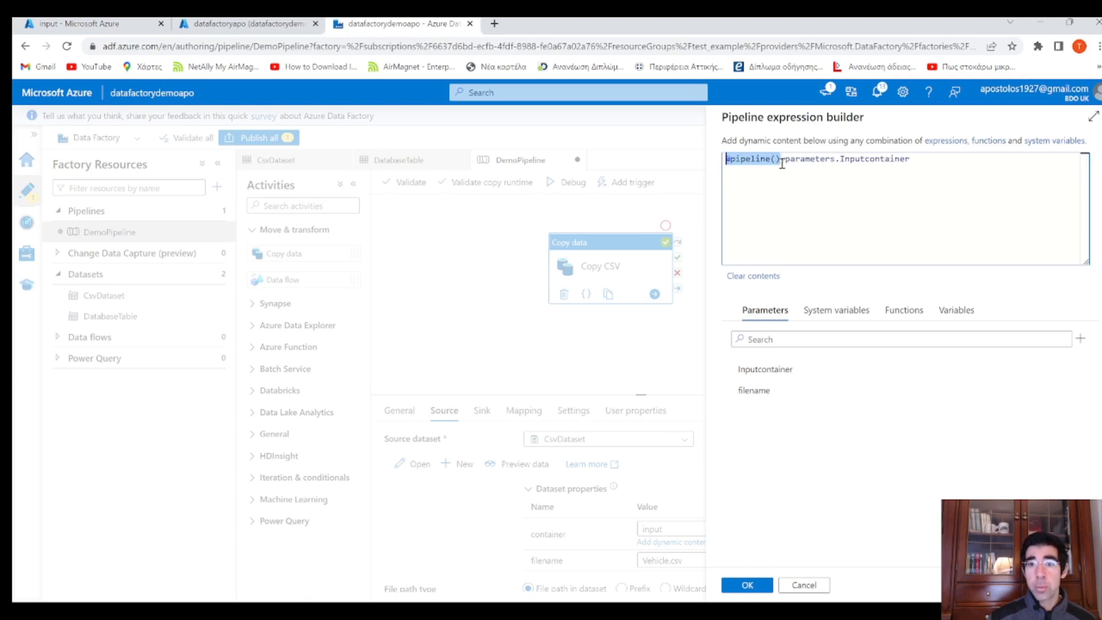
click(747, 585)
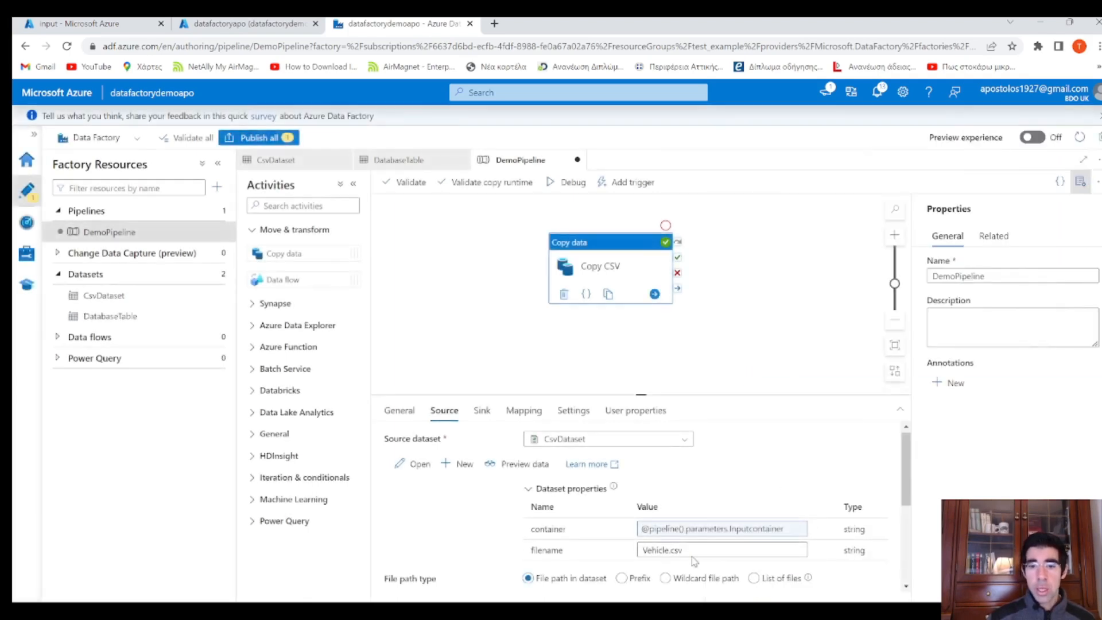
click(676, 547)
click(696, 564)
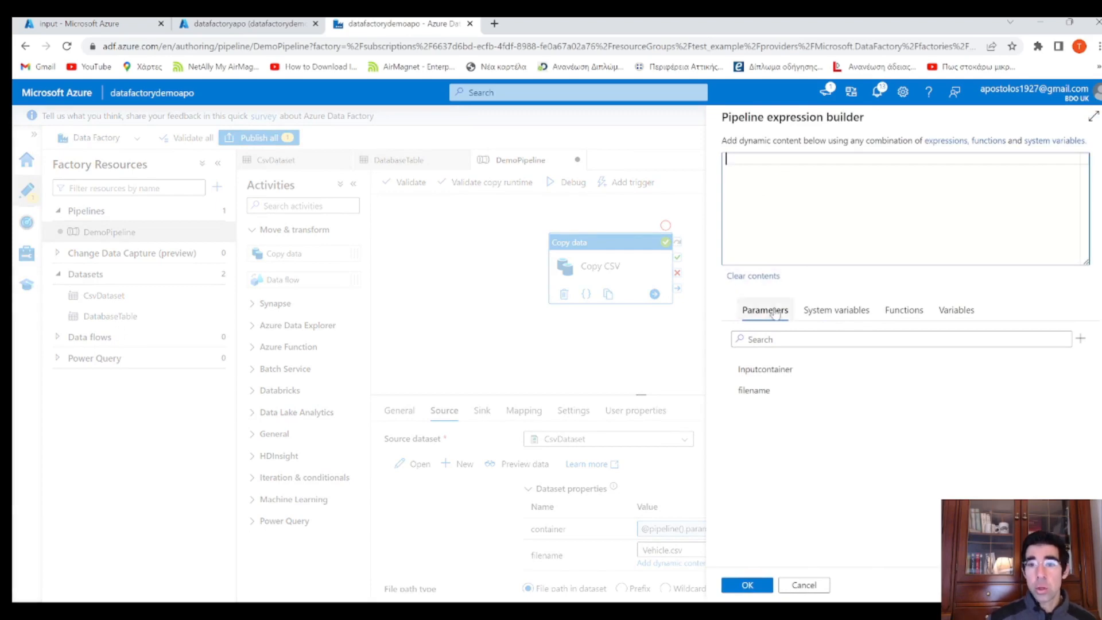
click(754, 390)
drag(890, 162, 672, 148)
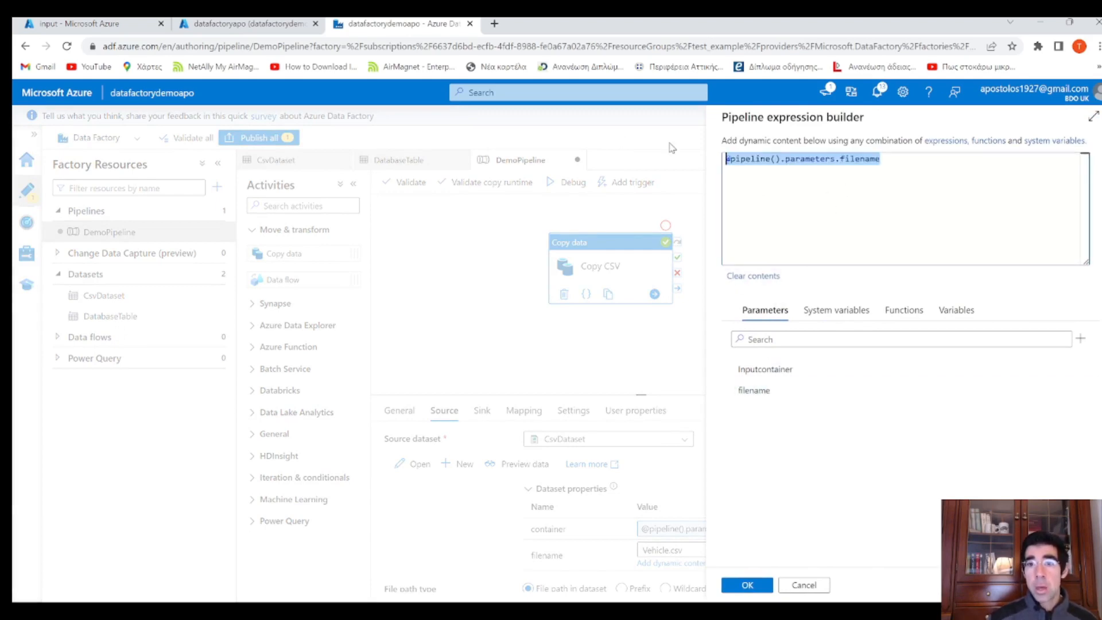
triple_click(820, 159)
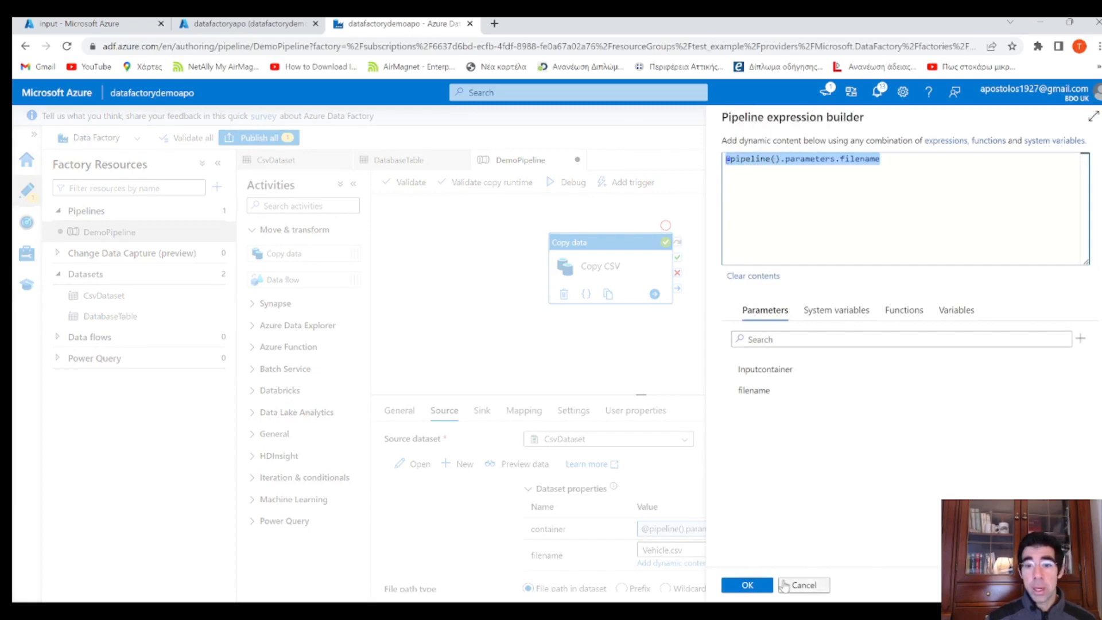
click(745, 585)
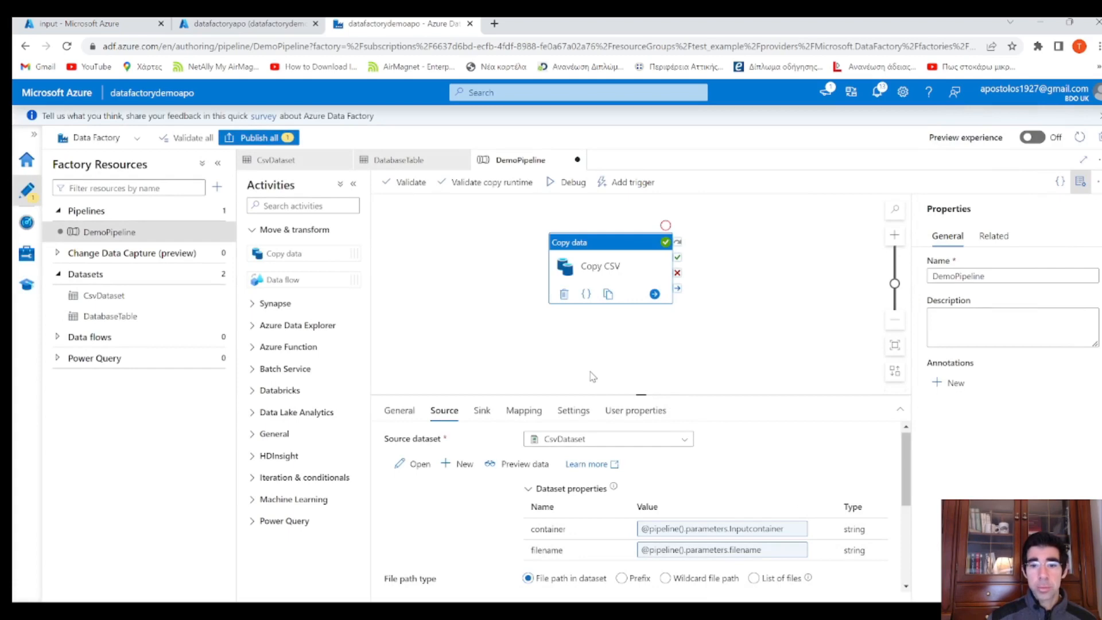
Add a third pipeline parameter named tablename
click(481, 410)
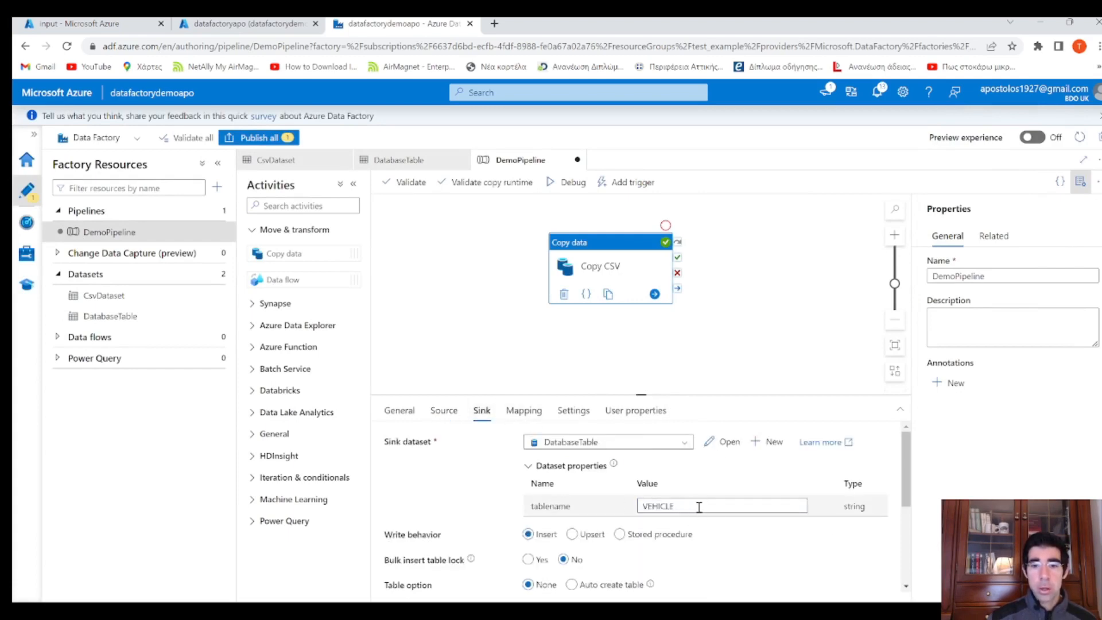
click(458, 309)
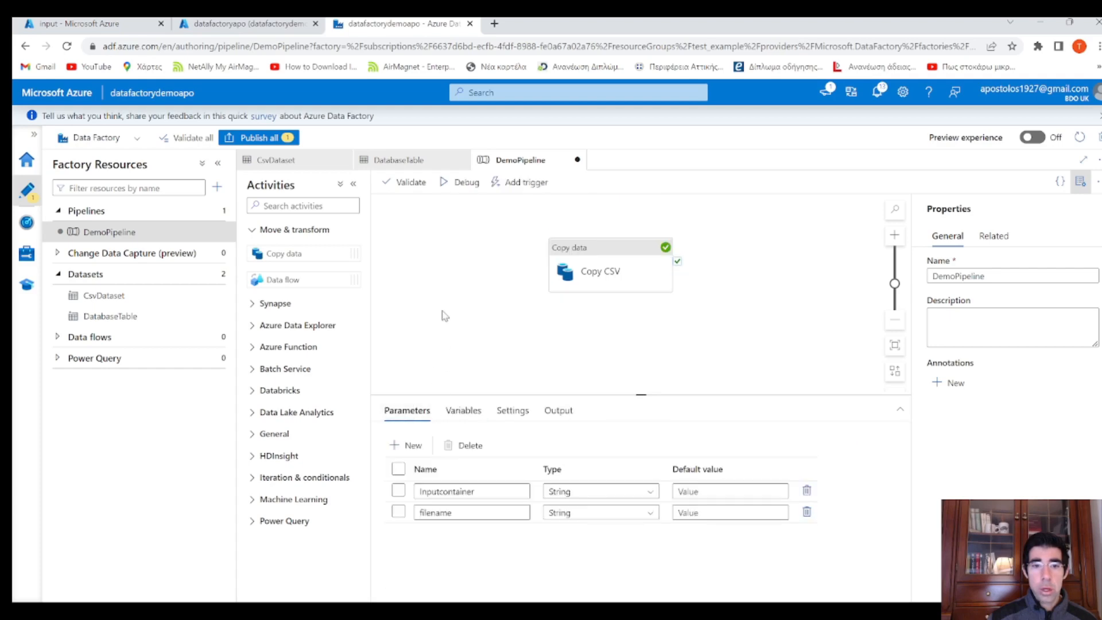
click(423, 449)
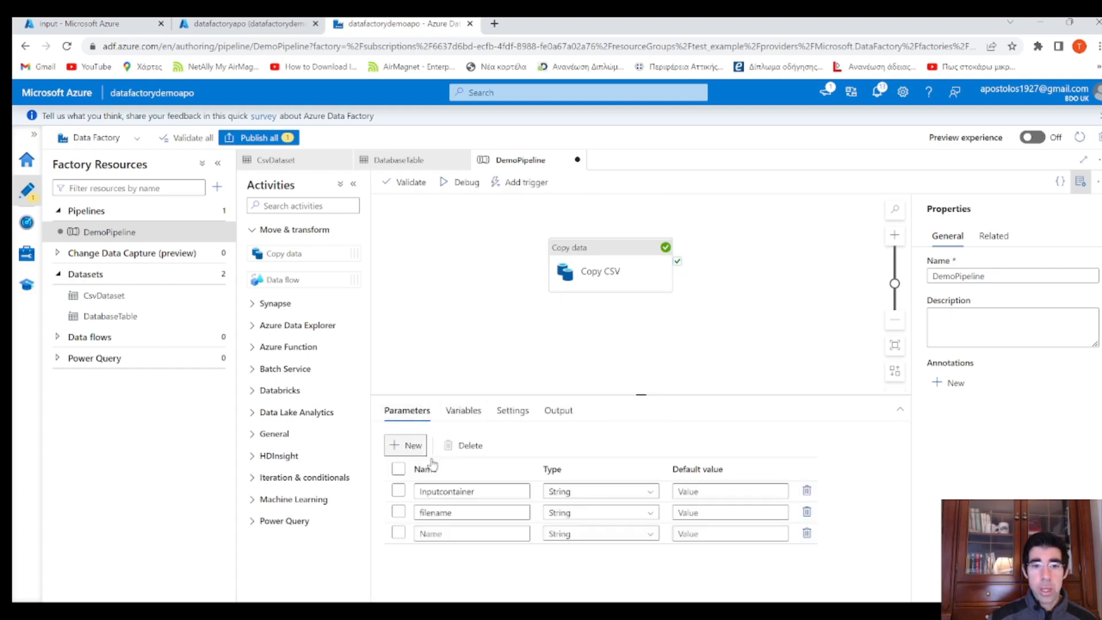
click(459, 532)
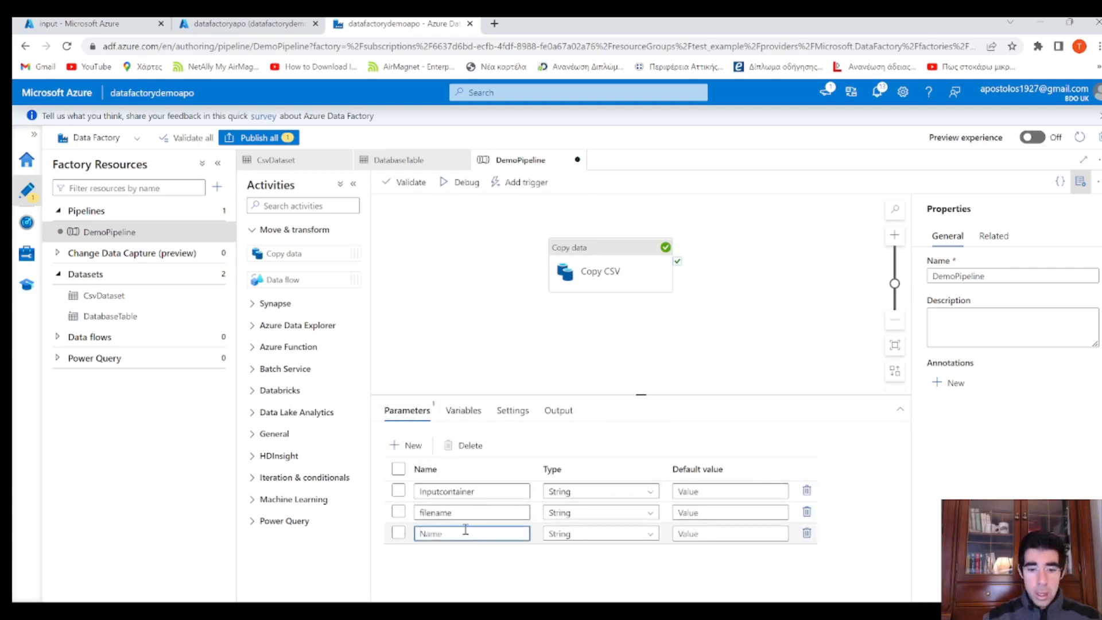
text(tablename)
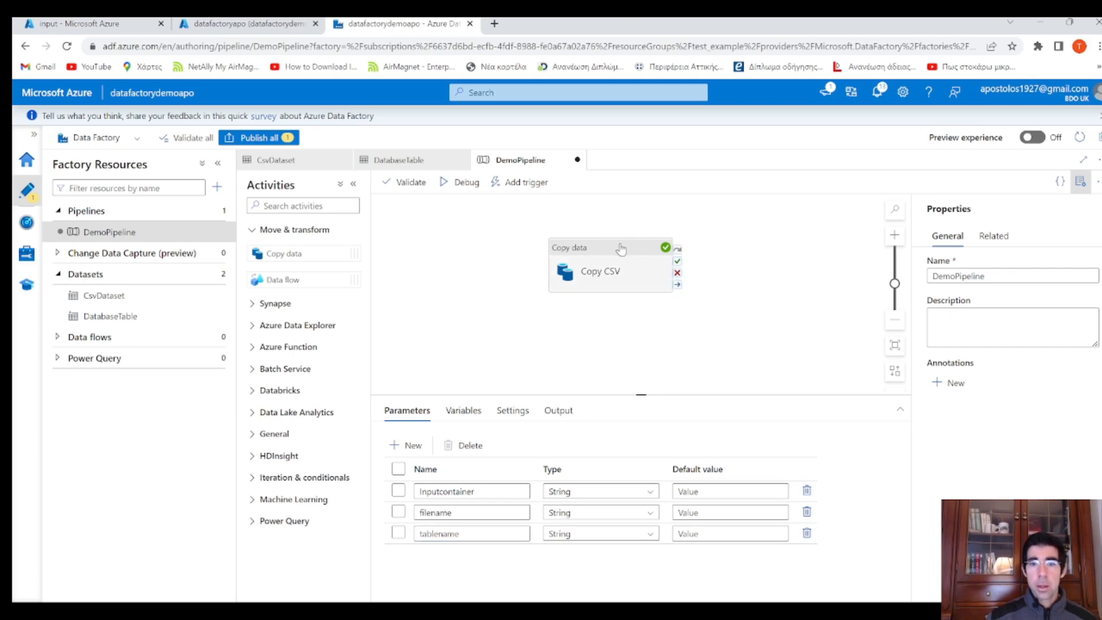
click(610, 269)
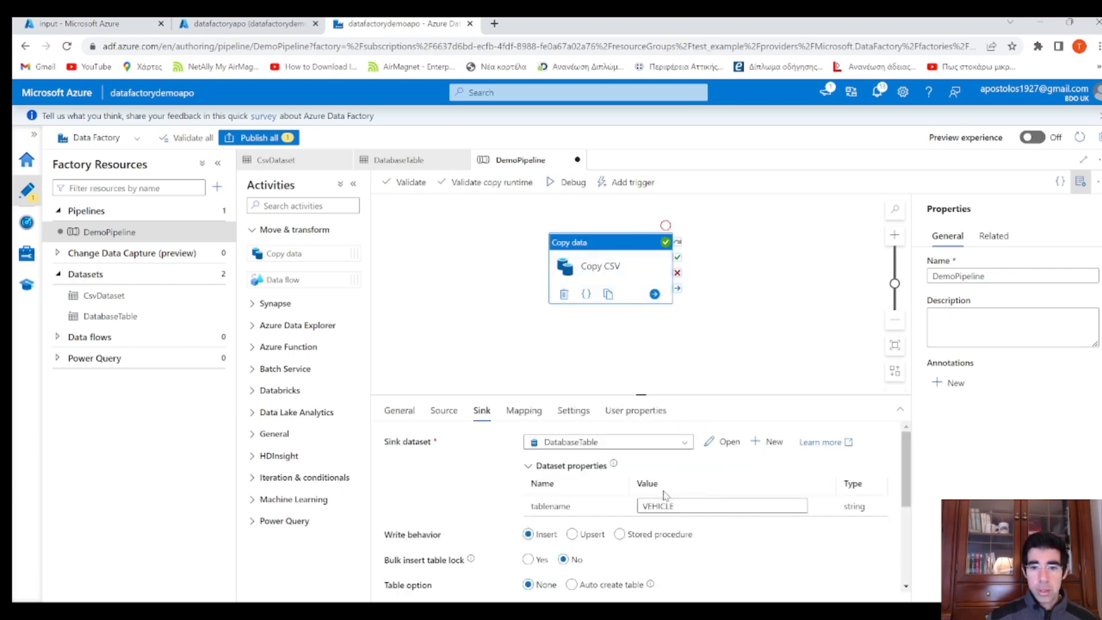
double_click(687, 507)
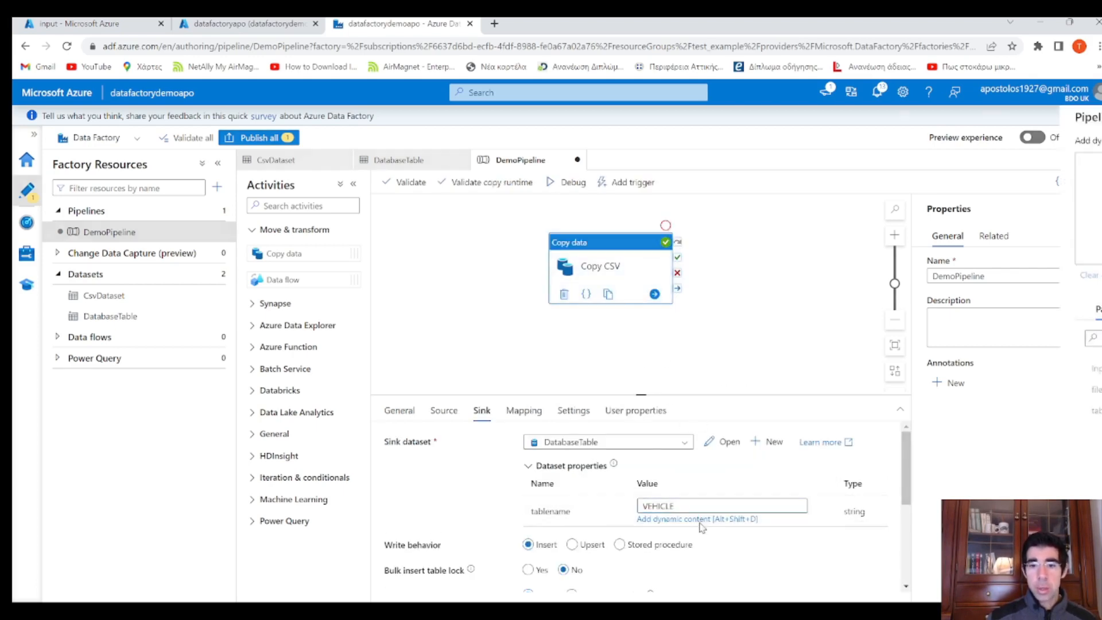
click(683, 519)
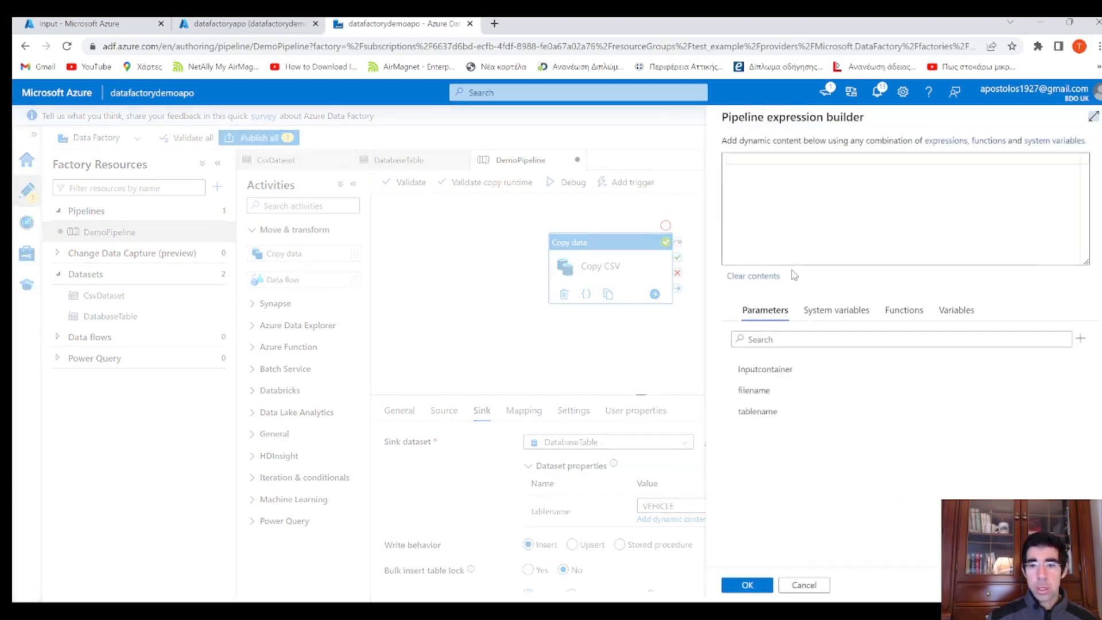
click(784, 416)
drag(913, 167, 701, 156)
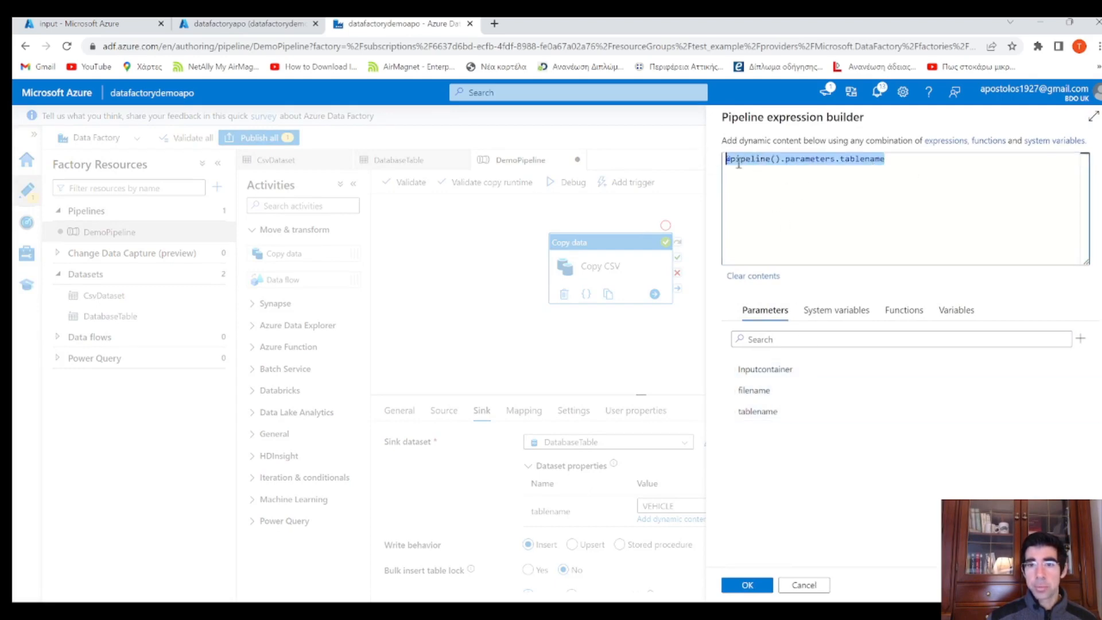
click(769, 161)
drag(782, 161, 696, 161)
click(900, 161)
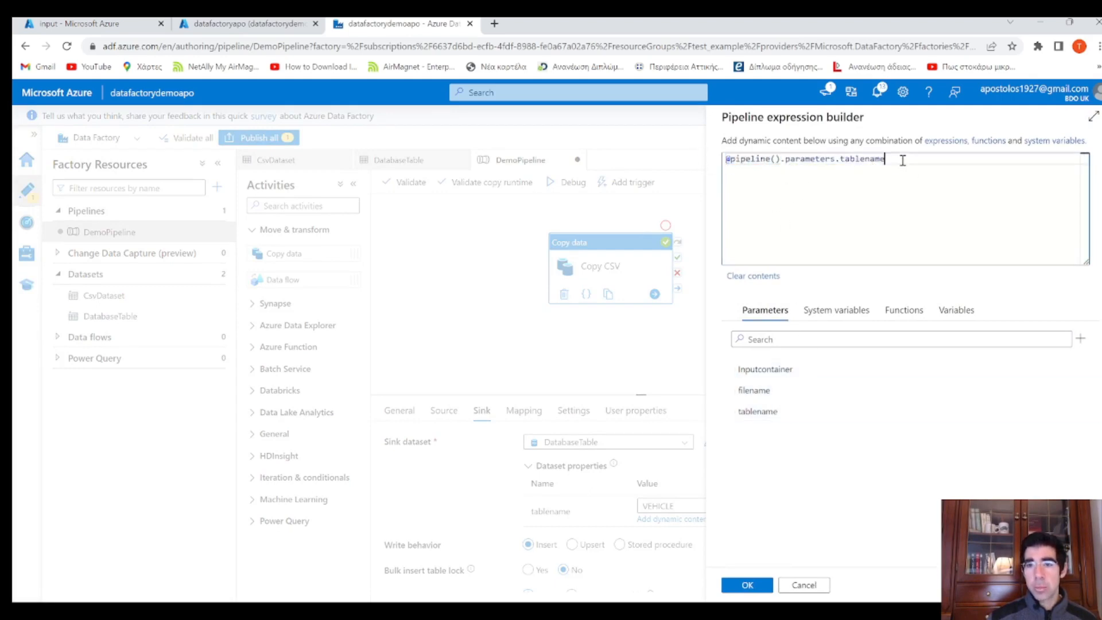
click(753, 585)
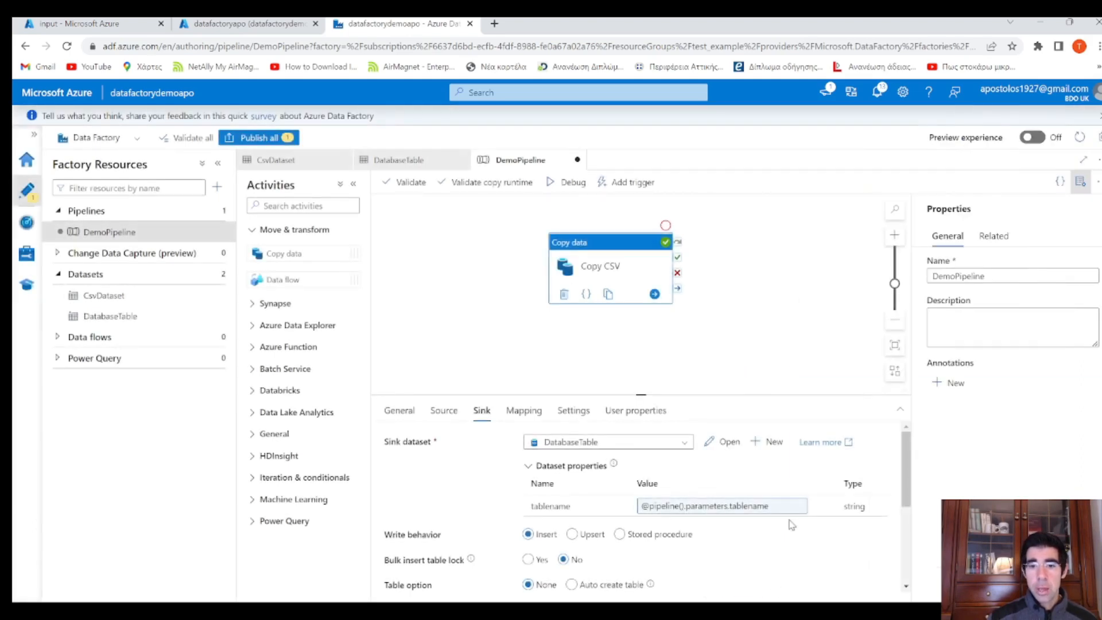
click(740, 354)
Publish all pending DemoPipeline changes, then start a debug run
click(260, 138)
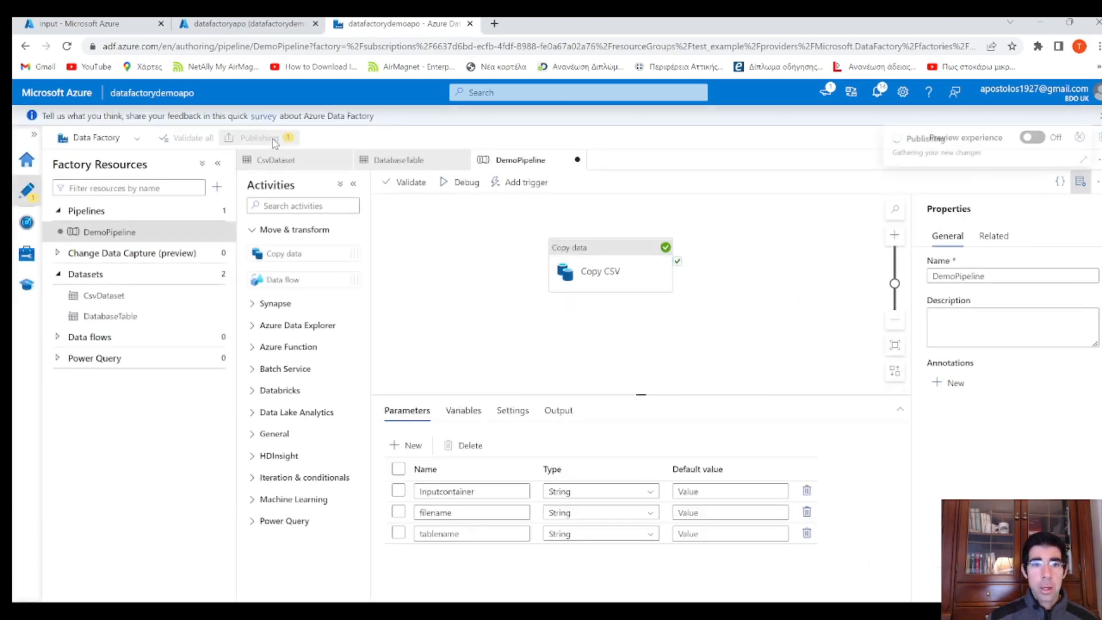
click(746, 585)
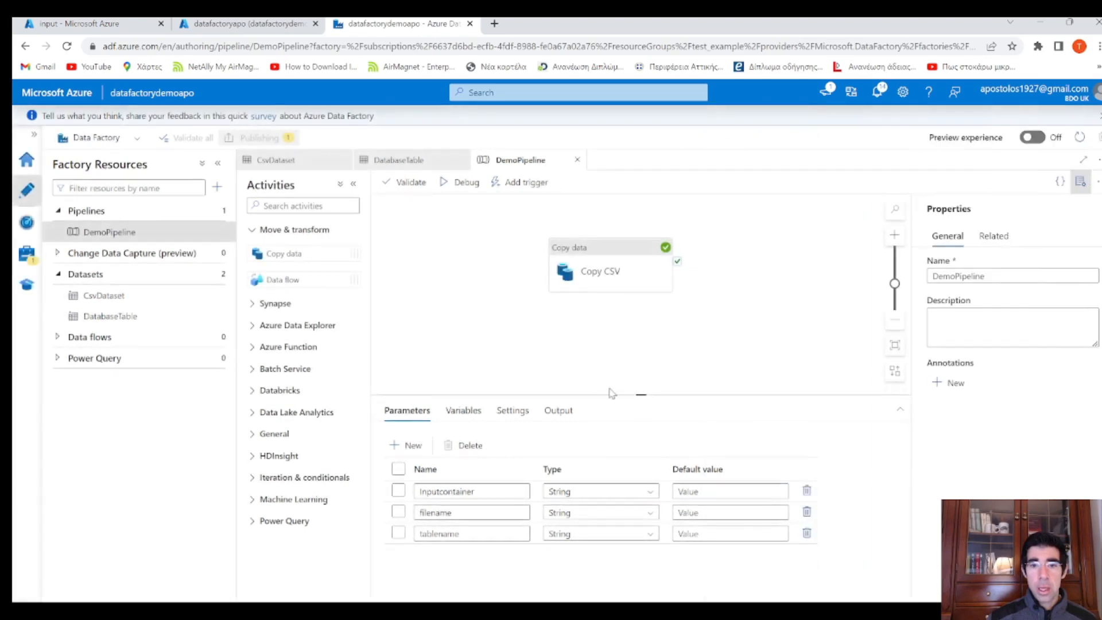
click(468, 184)
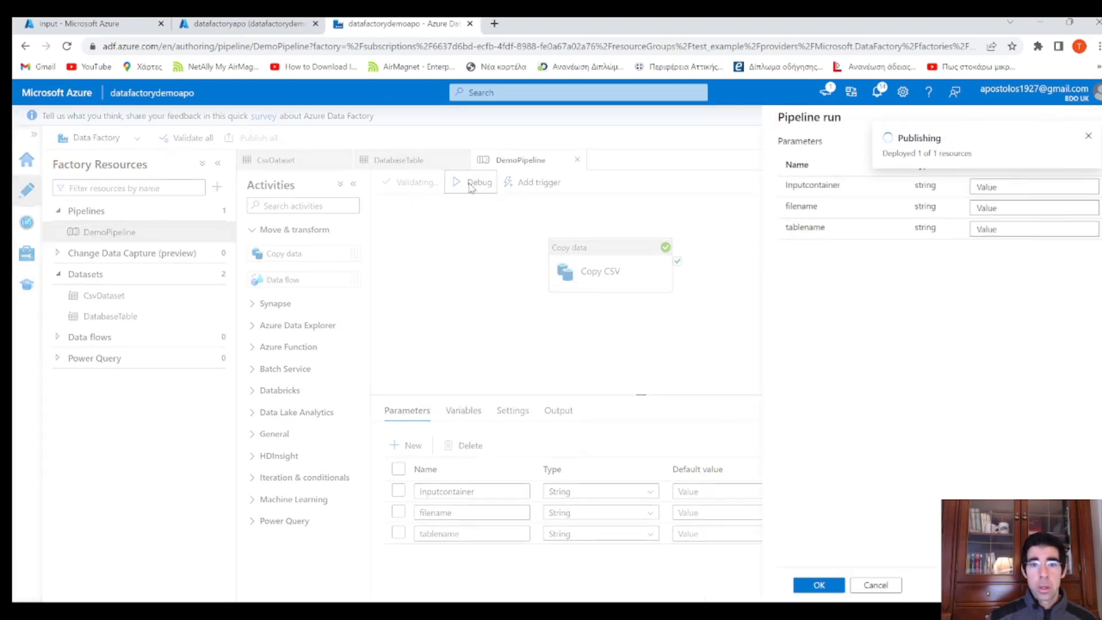
click(1088, 136)
Run the debug with parameters inputcontainer 'input', filename 'Vehicle.csv' and tablename 'VEHICLE'
click(979, 183)
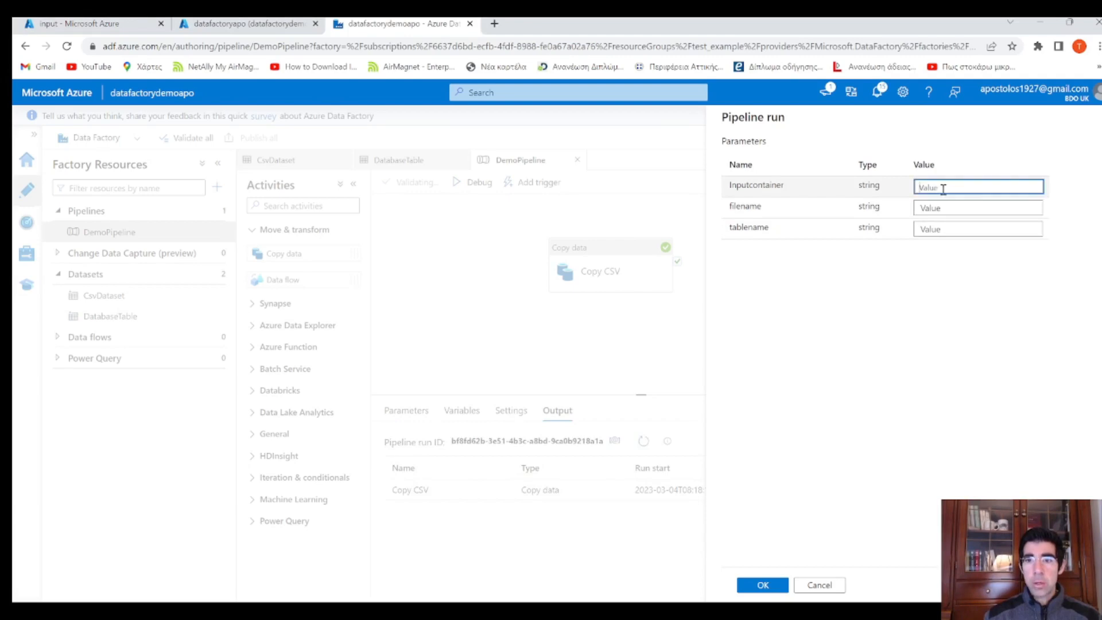
text(inp)
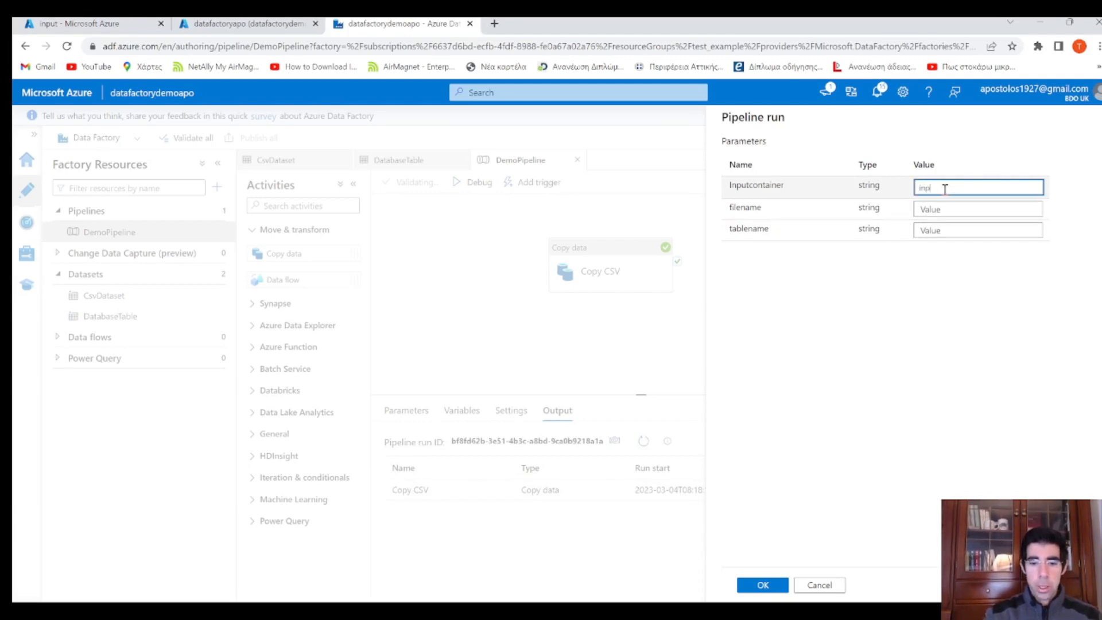
text(ut)
key(Tab)
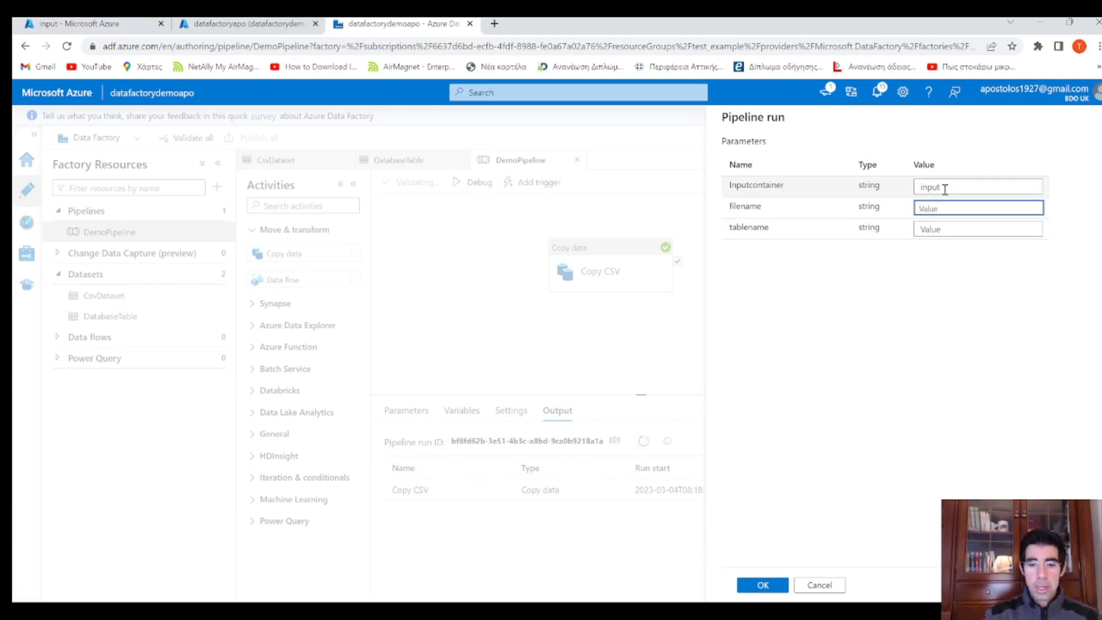
text(Vehicle)
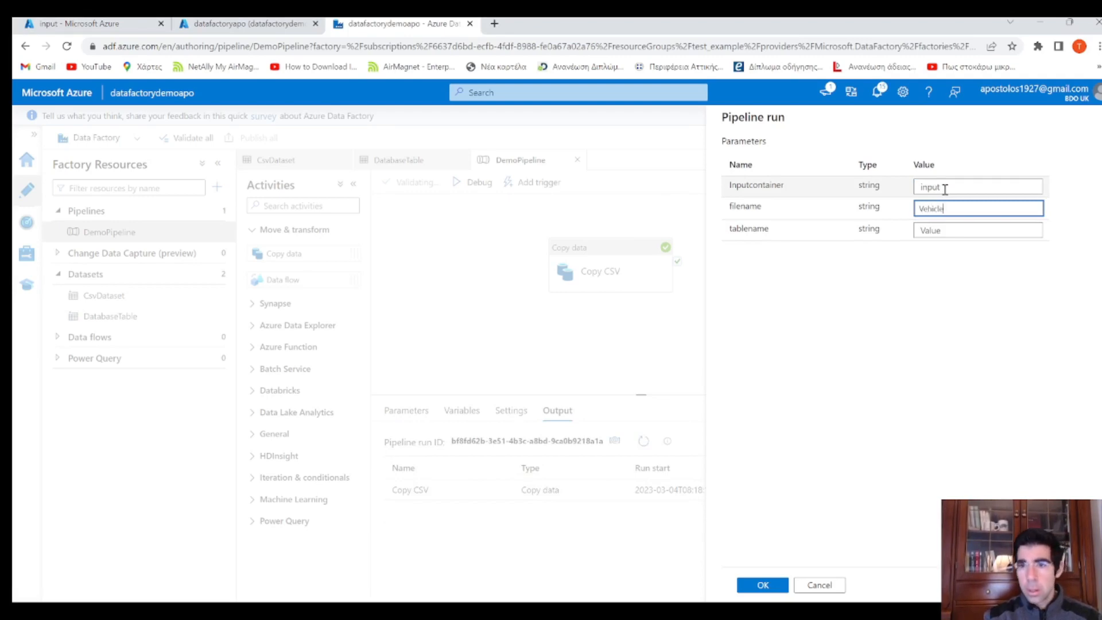
text(.csv)
key(Tab)
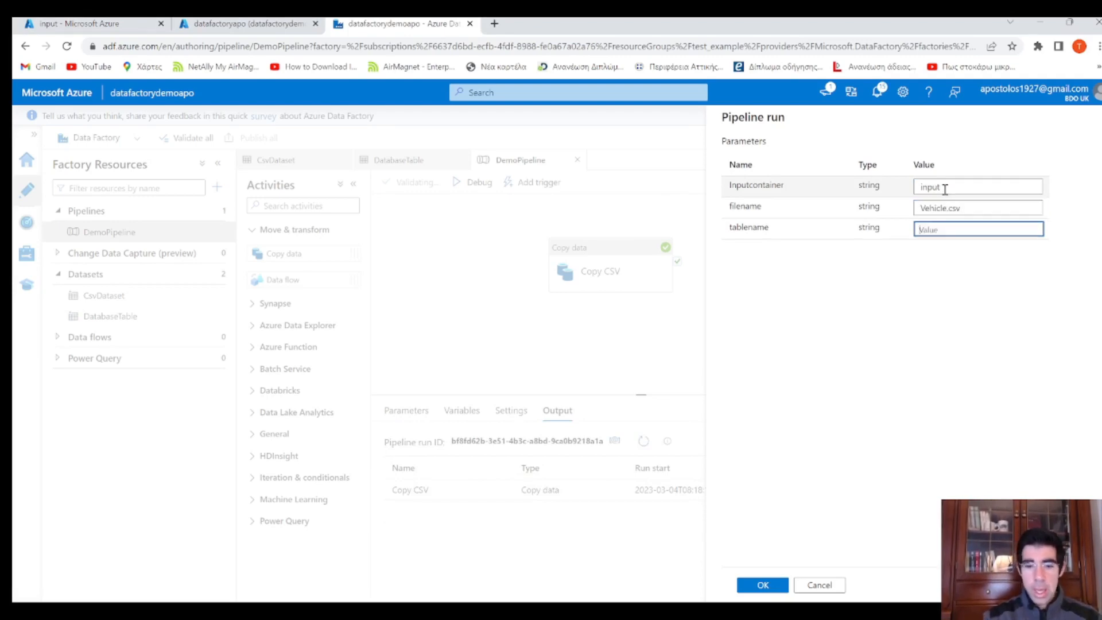
text(VEHICLE)
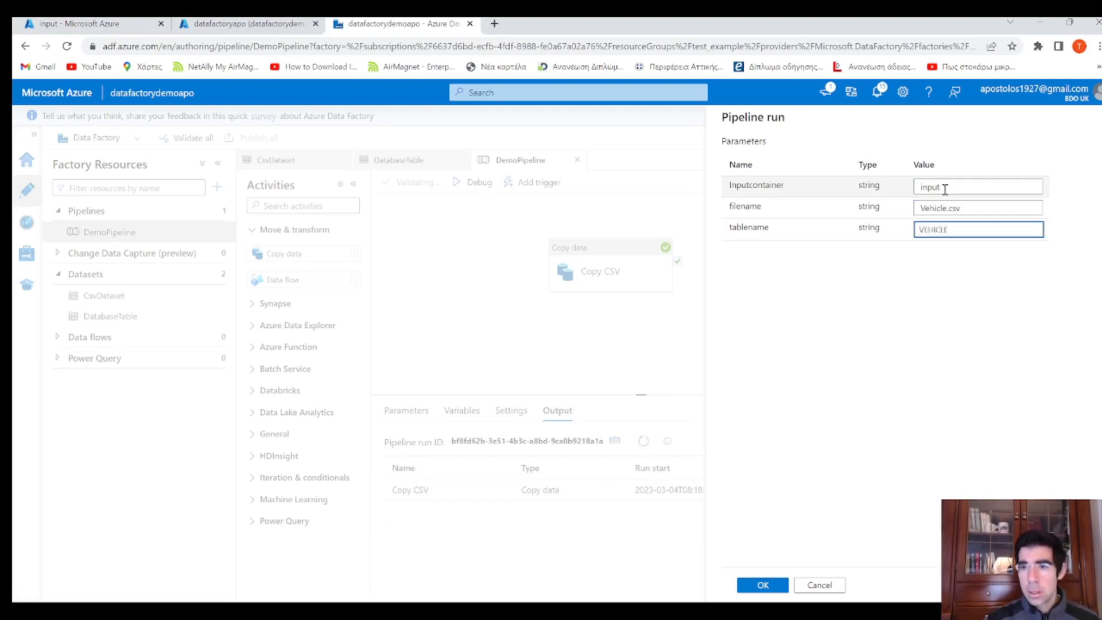
click(765, 585)
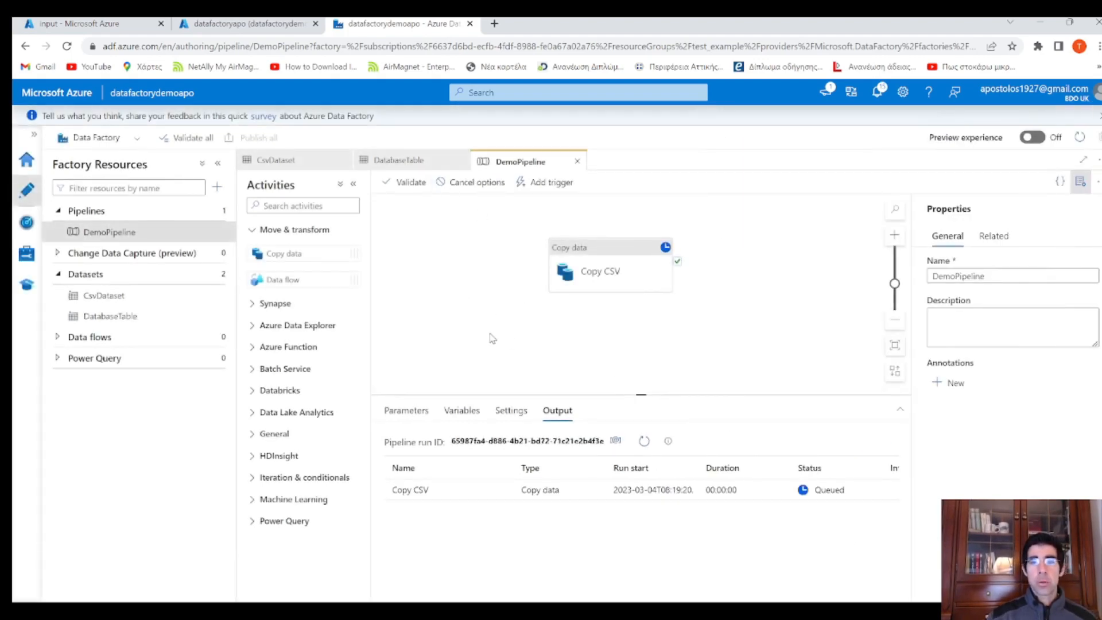
Refresh the debug output until Copy CSV shows Succeeded, then review its run details showing 6 rows copied
click(645, 442)
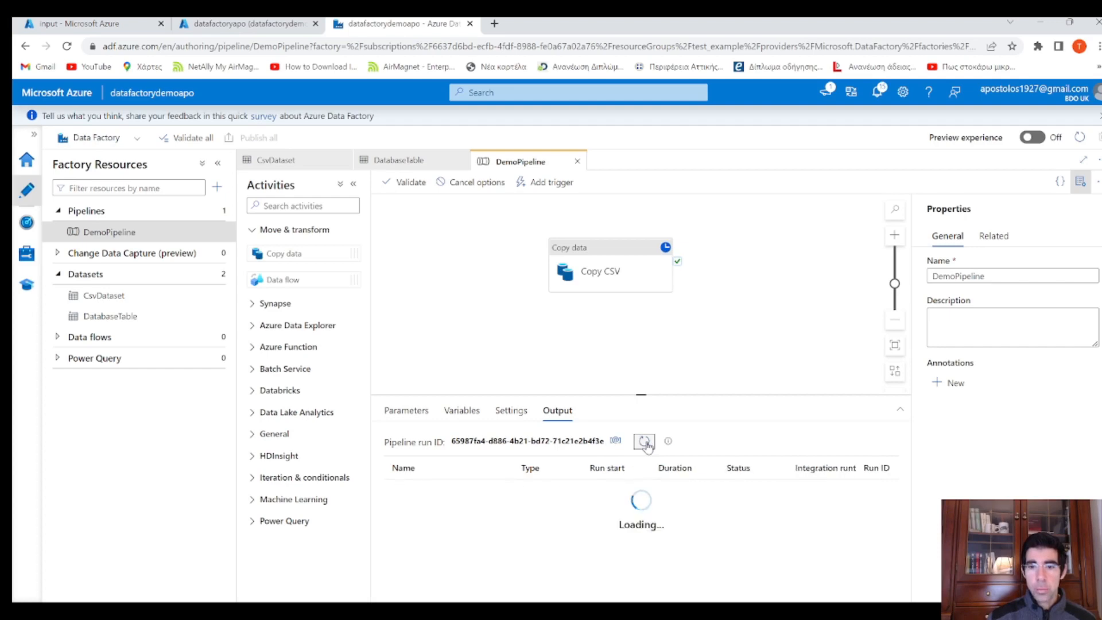
click(645, 443)
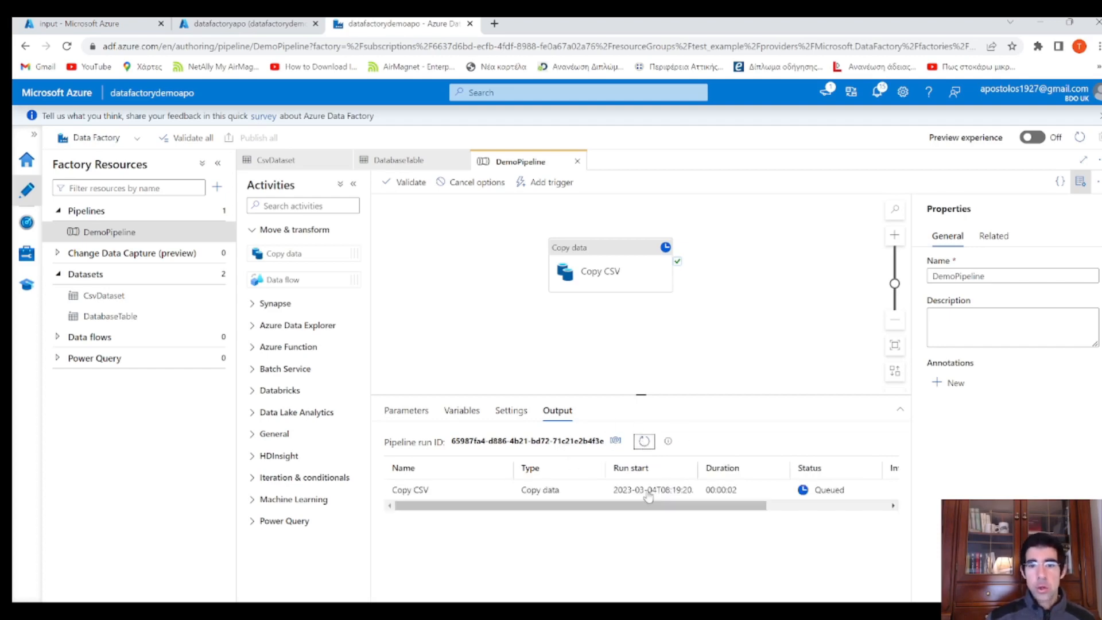
click(640, 447)
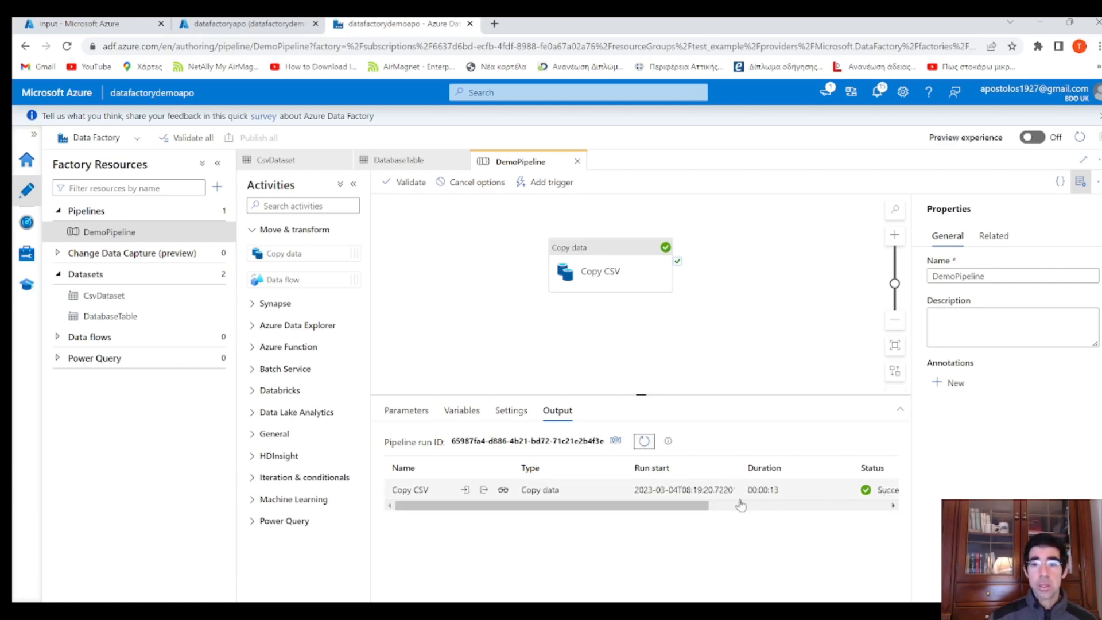
scroll(741, 505, right, 5)
scroll(741, 506, left, 5)
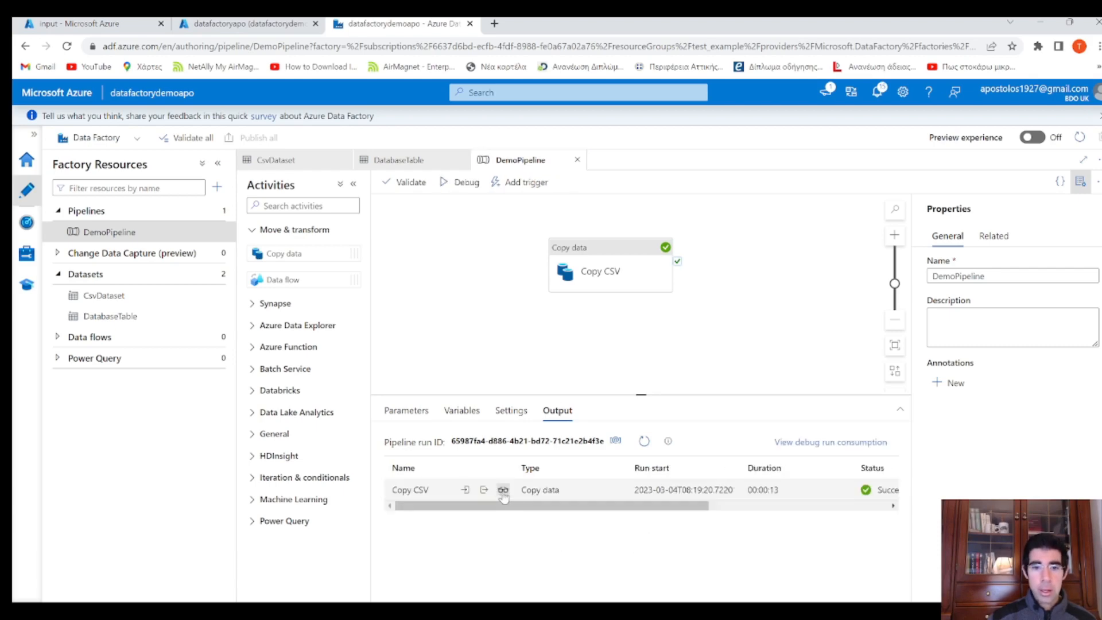
click(503, 490)
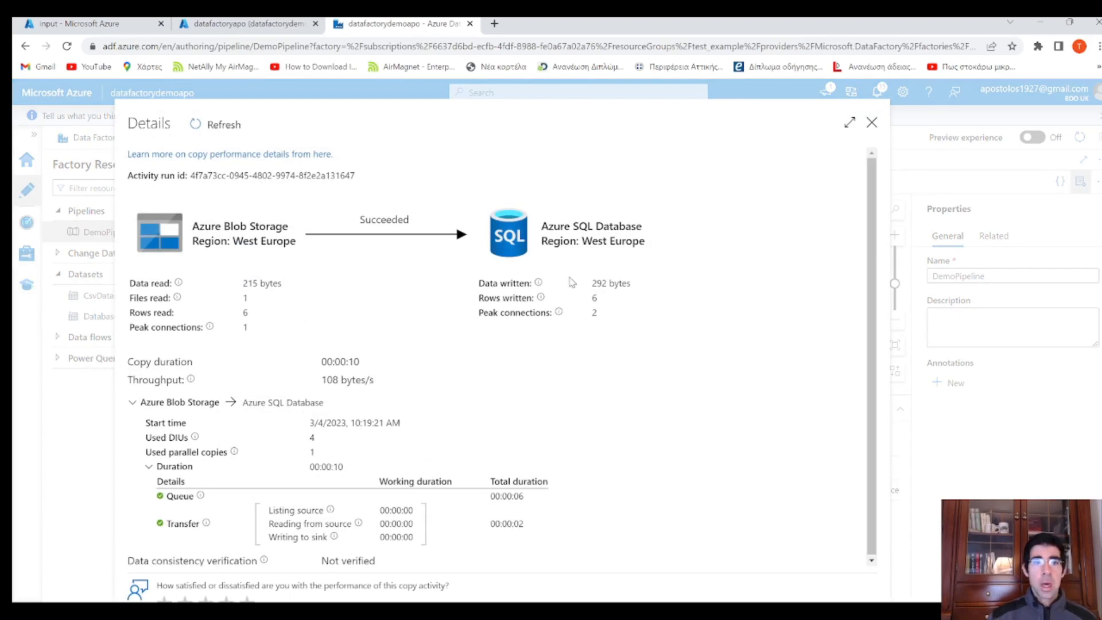
click(872, 122)
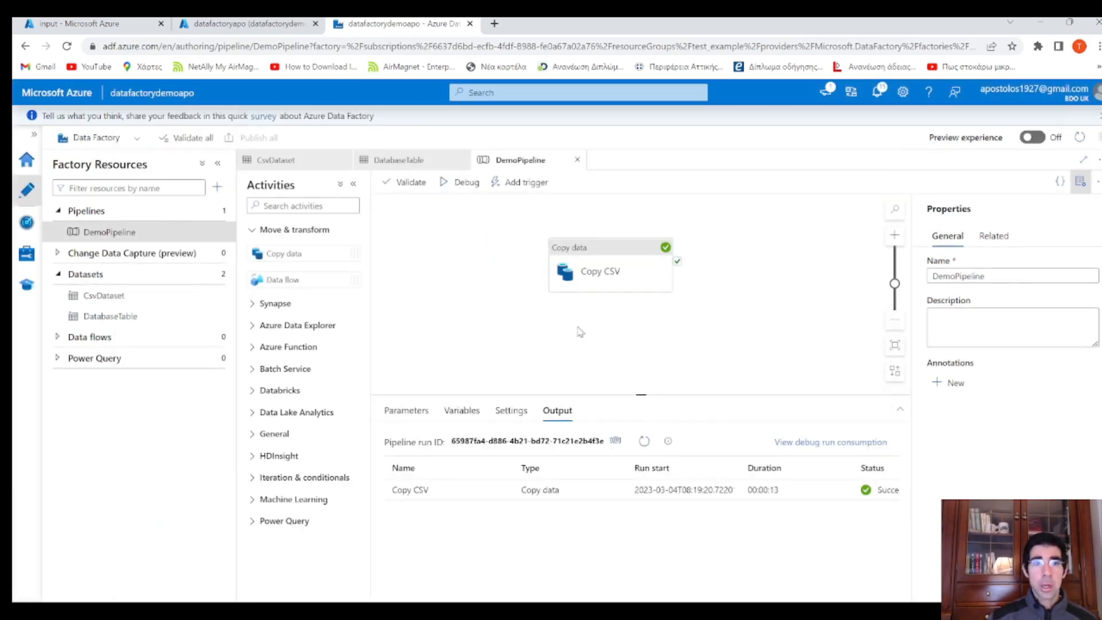
Run the SELECT query on the VEHICLE table in Query editor, review the loaded rows, and return to Data Factory
click(245, 26)
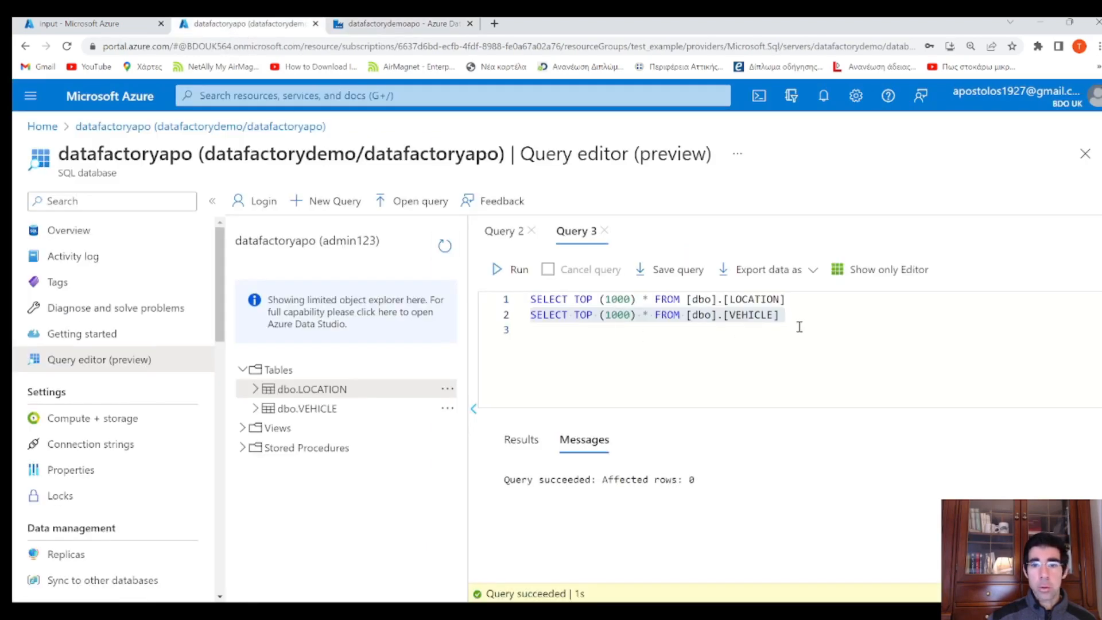
drag(799, 327, 532, 316)
click(506, 269)
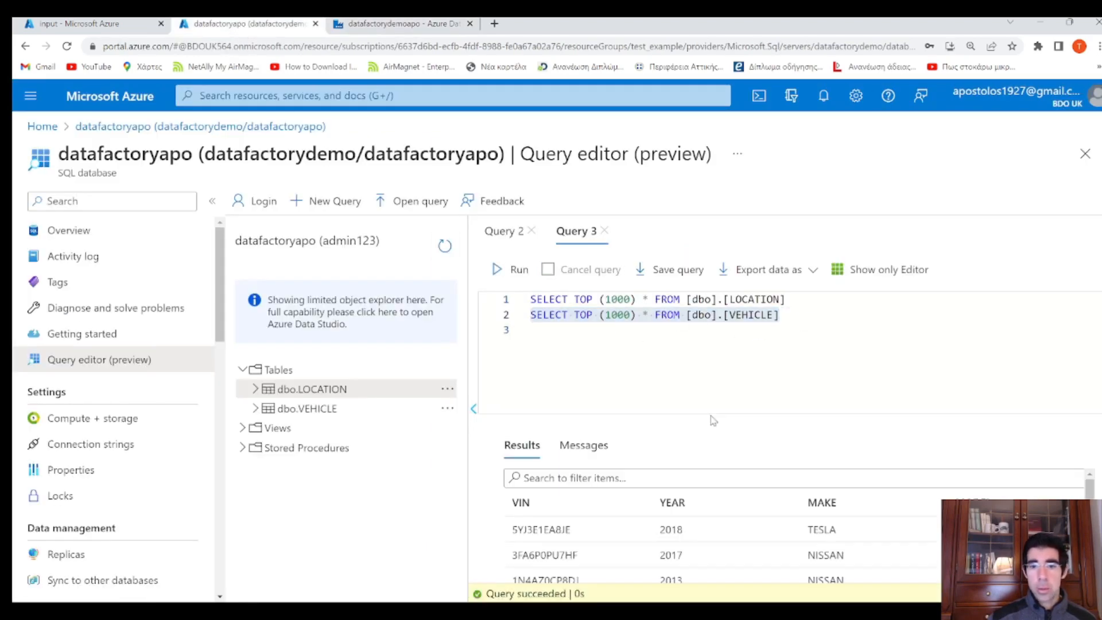
scroll(827, 494, down, 3)
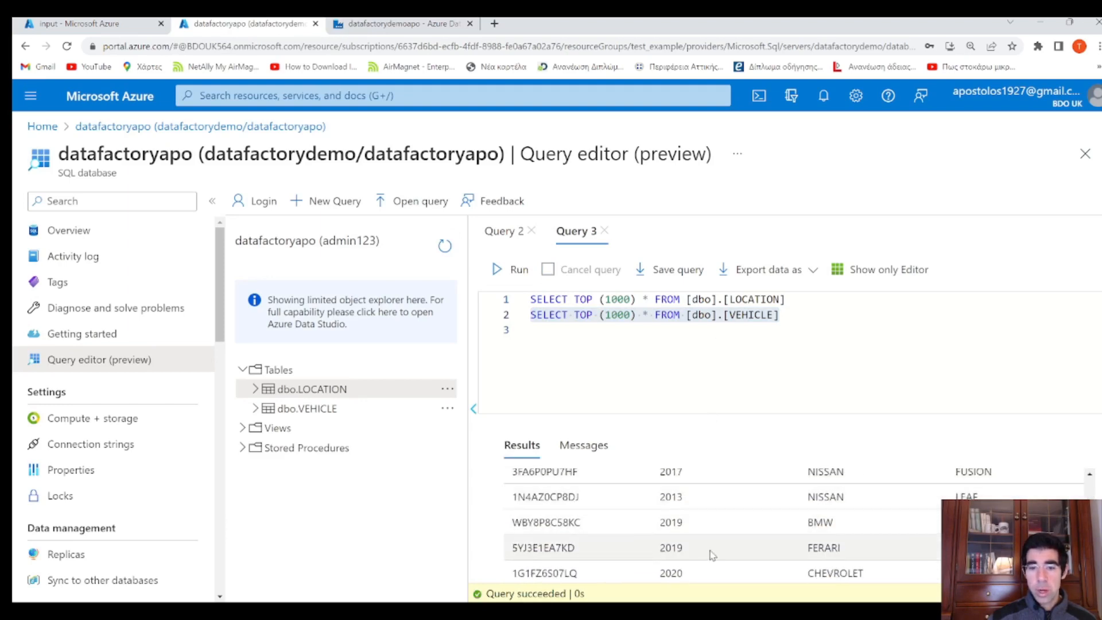
scroll(718, 555, up, 3)
scroll(720, 557, down, 3)
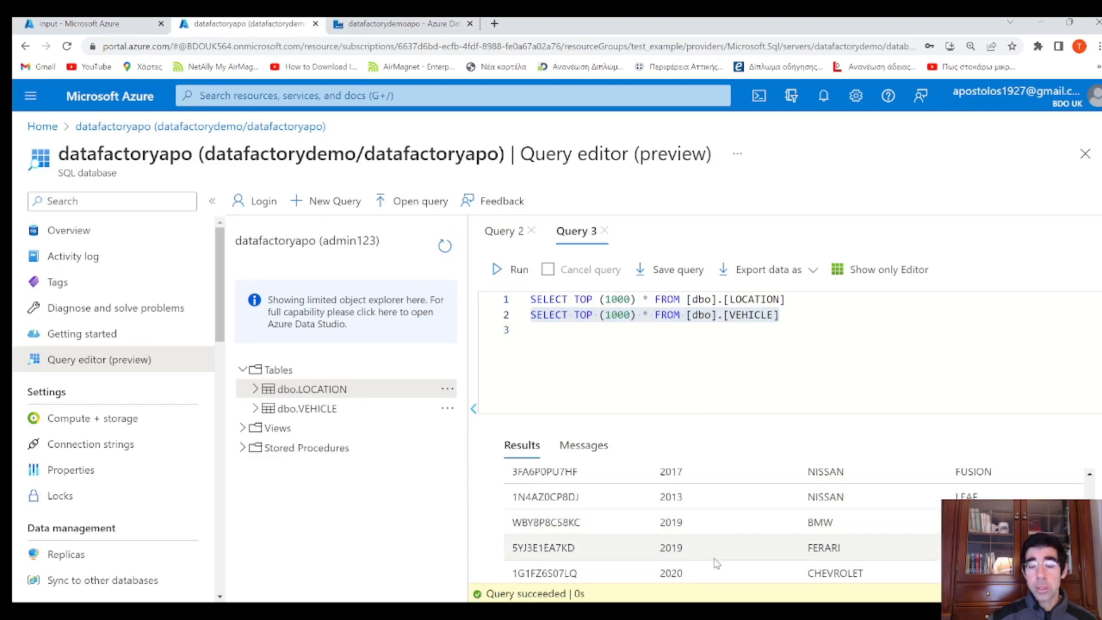
scroll(683, 548, up, 3)
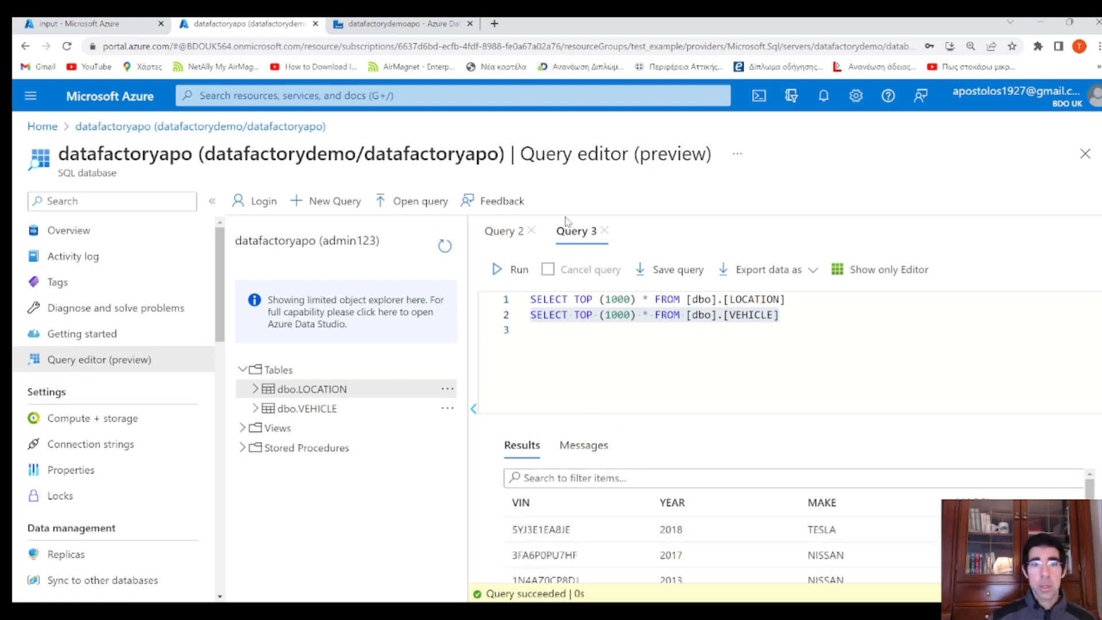
click(416, 24)
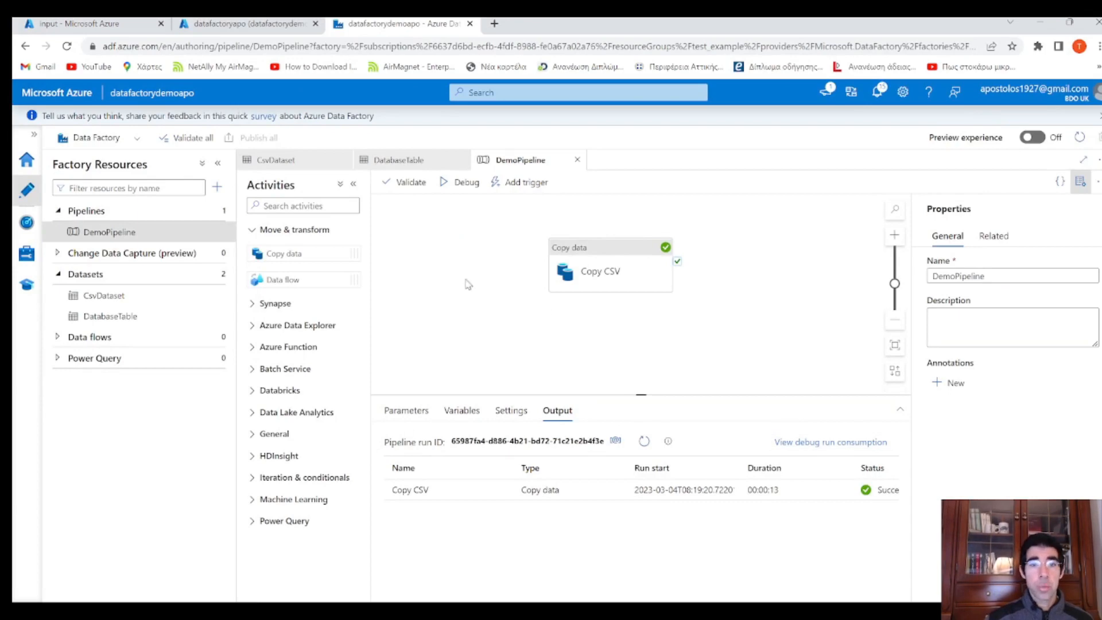
Drag a Copy data activity from the Activities pane onto the canvas next to Copy CSV, creating Copy data1
click(407, 411)
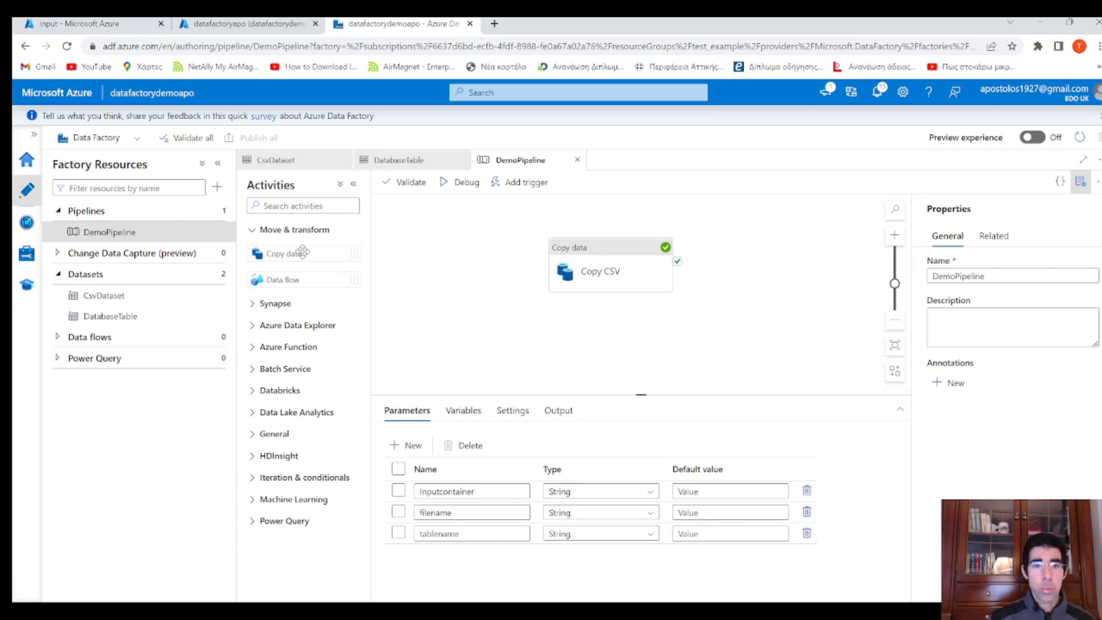
drag(304, 253, 445, 246)
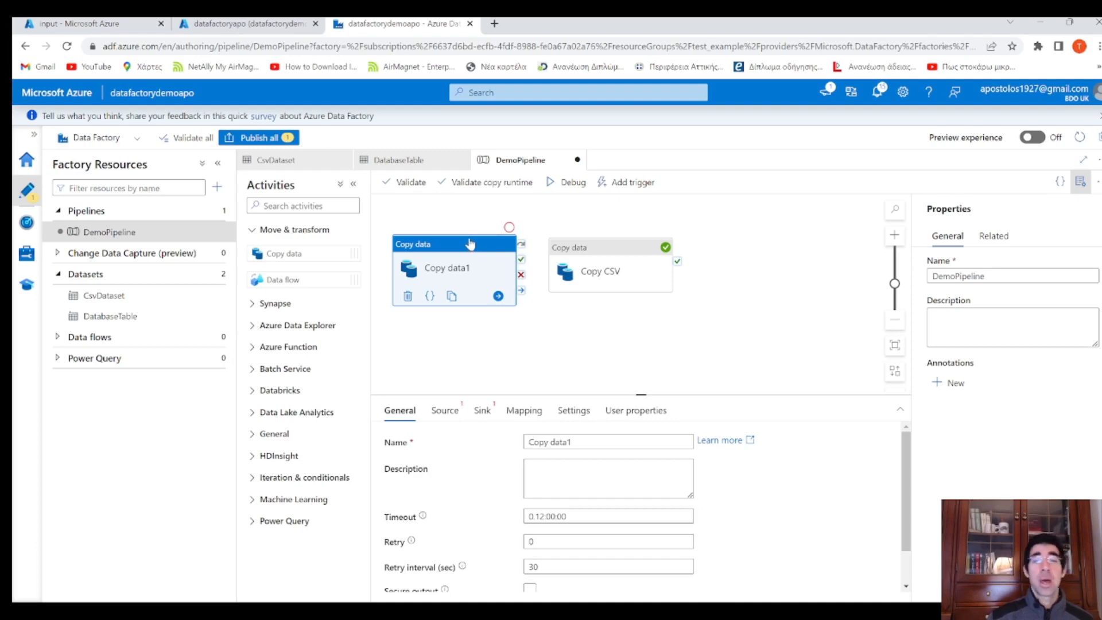
click(274, 434)
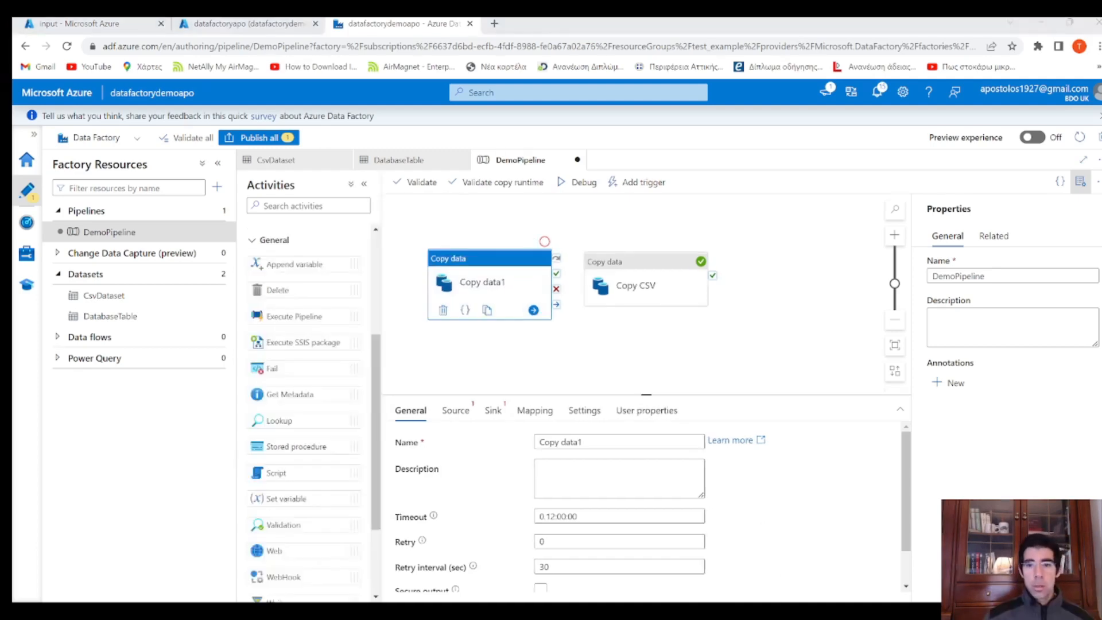
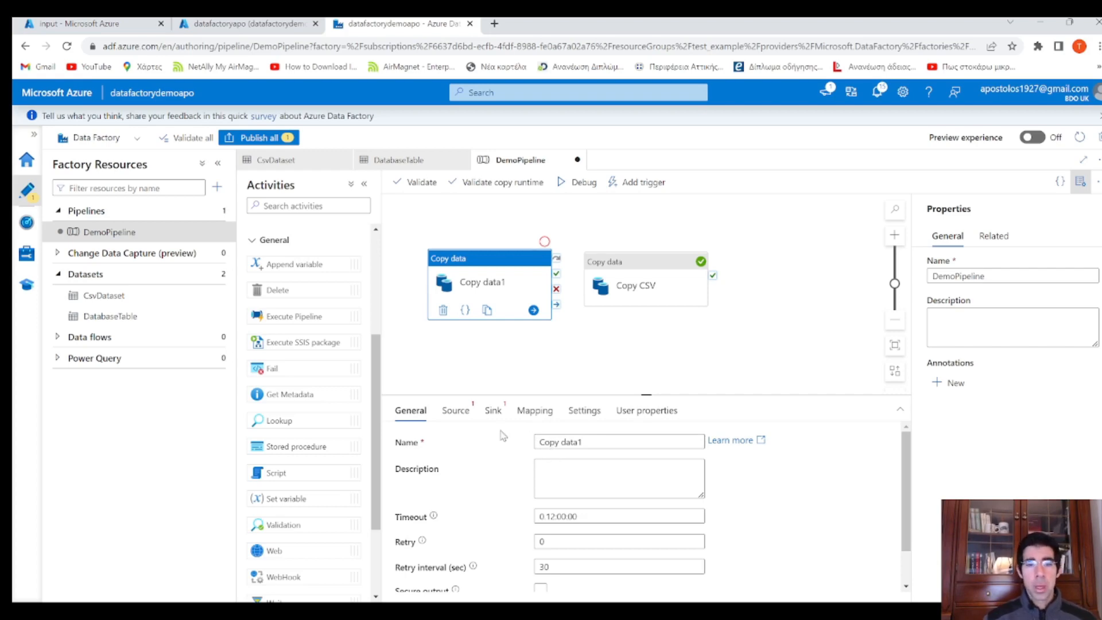
Rename Copy data1 to Backup and set its source dataset to DatabaseTable
drag(586, 443, 534, 443)
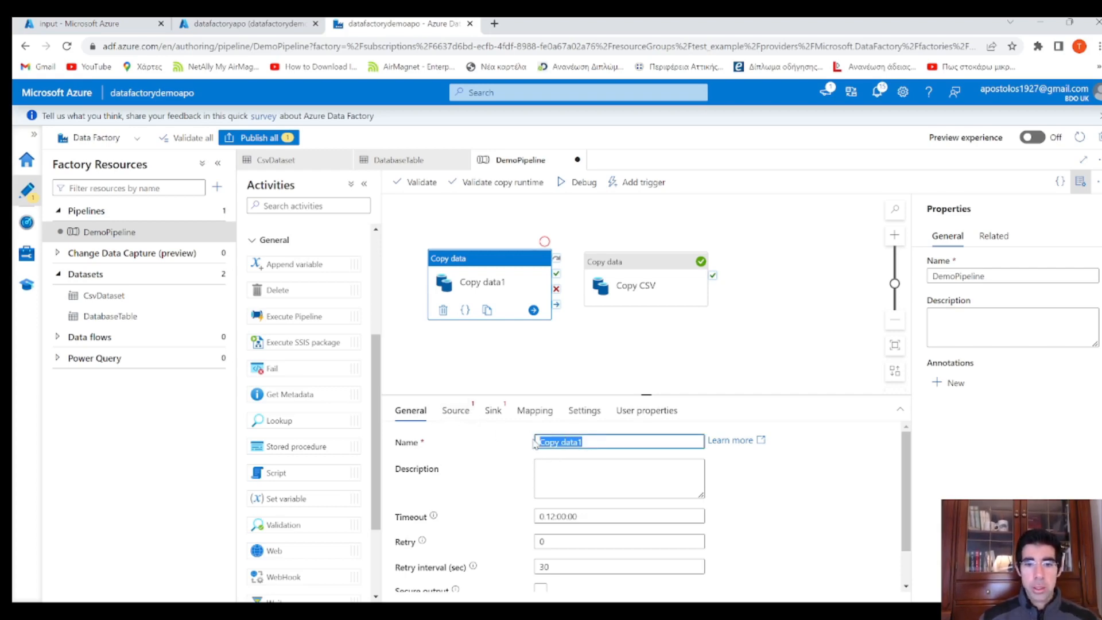
text(Back)
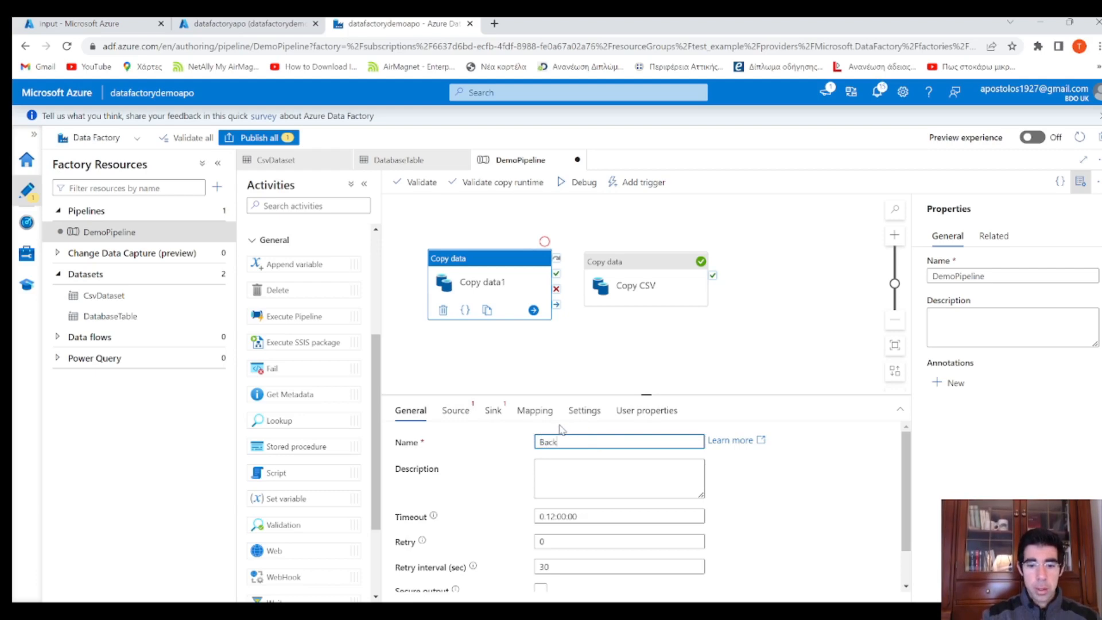
text(up)
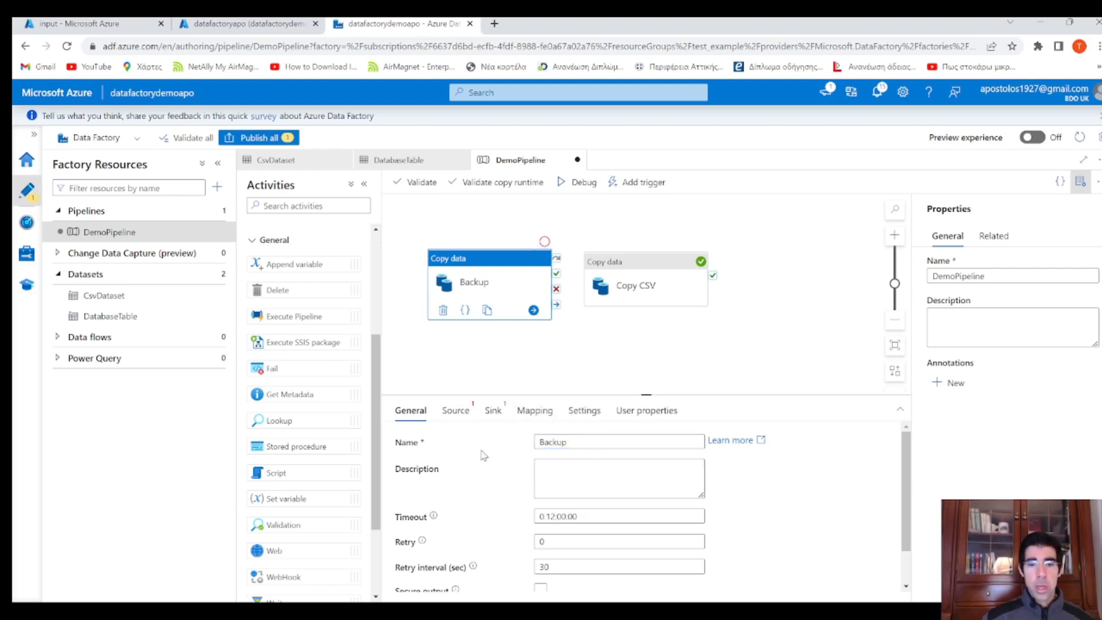
click(456, 410)
click(597, 443)
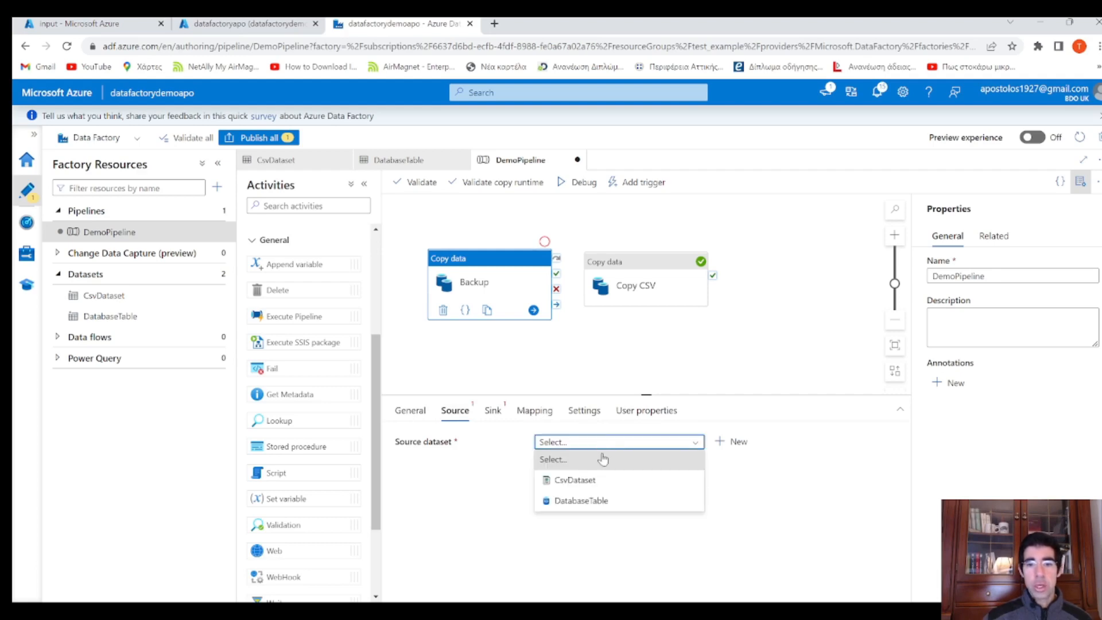
click(601, 503)
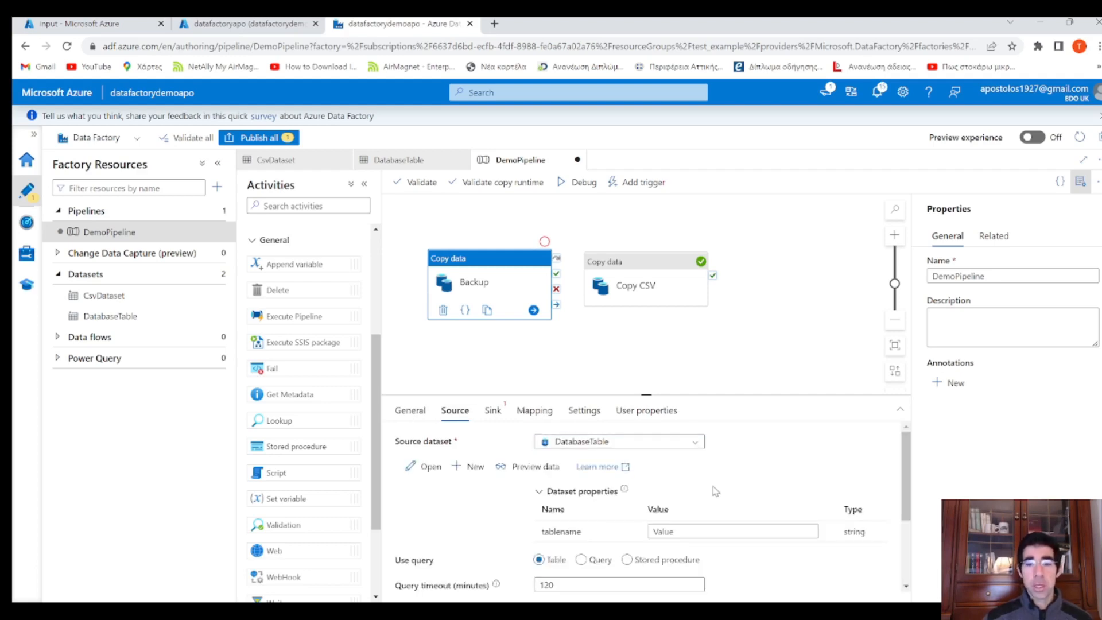
scroll(714, 488, down, 1)
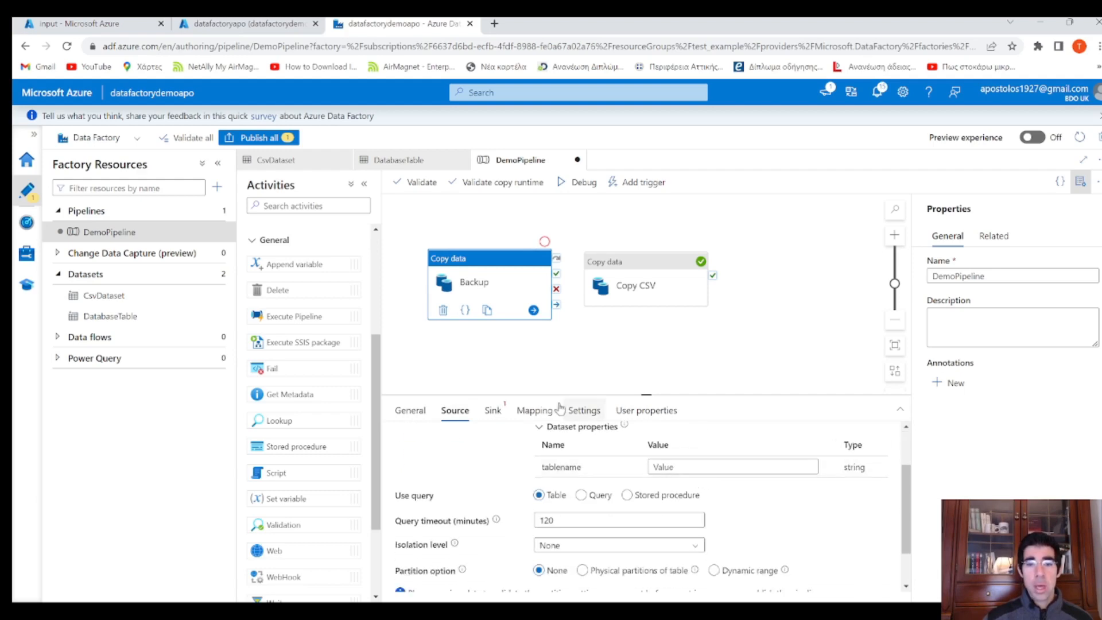
drag(529, 360, 656, 379)
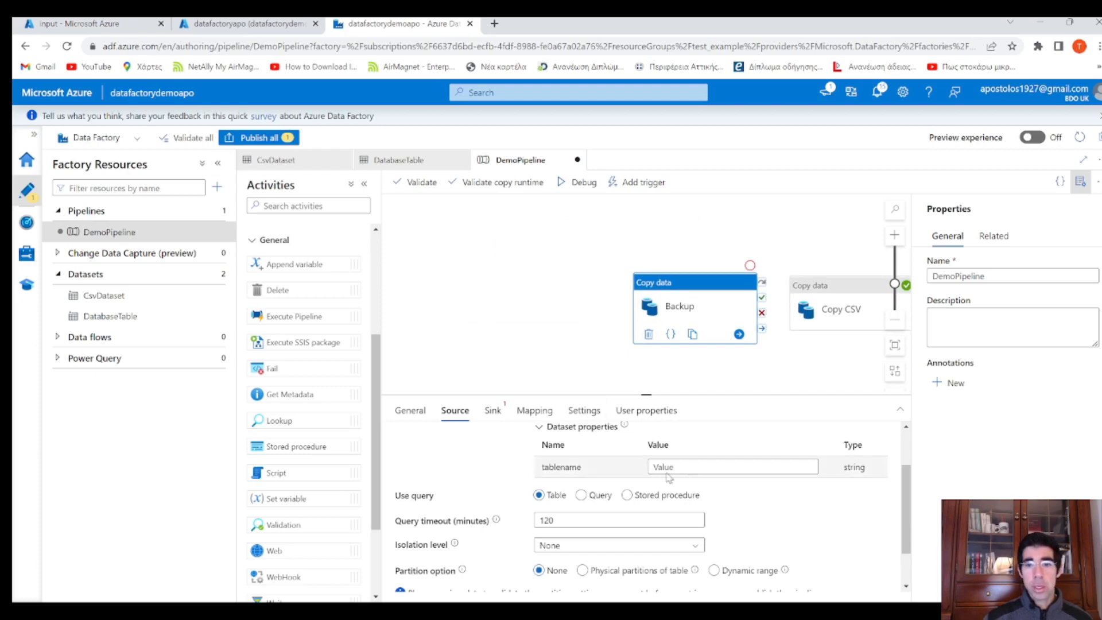
click(699, 464)
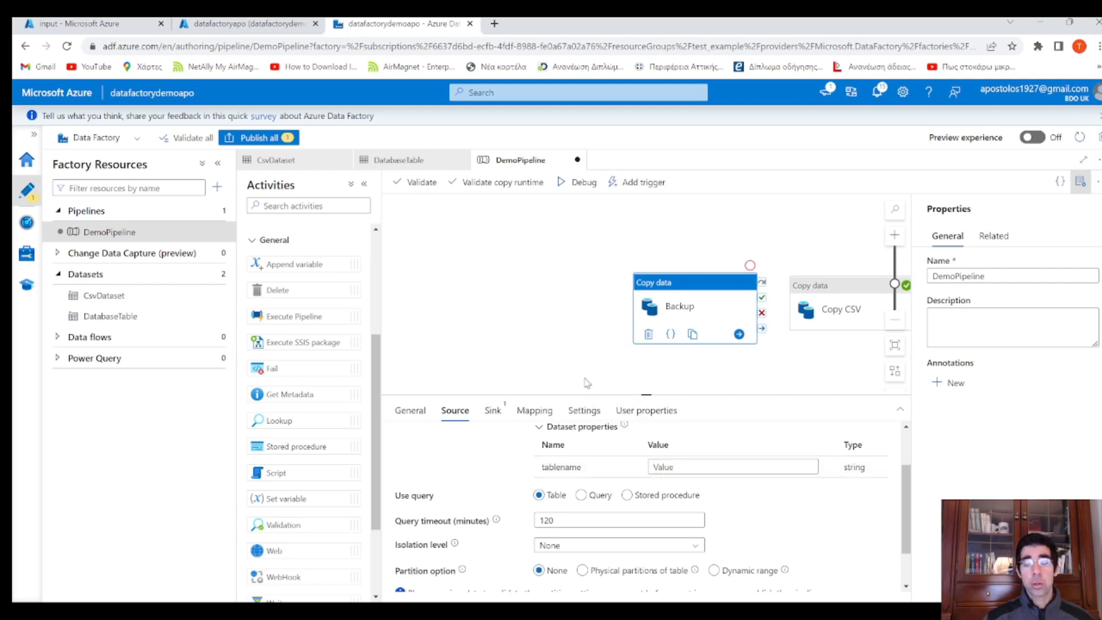
Set the Backup activity's sink dataset to CsvDataset
click(493, 411)
click(601, 441)
click(604, 457)
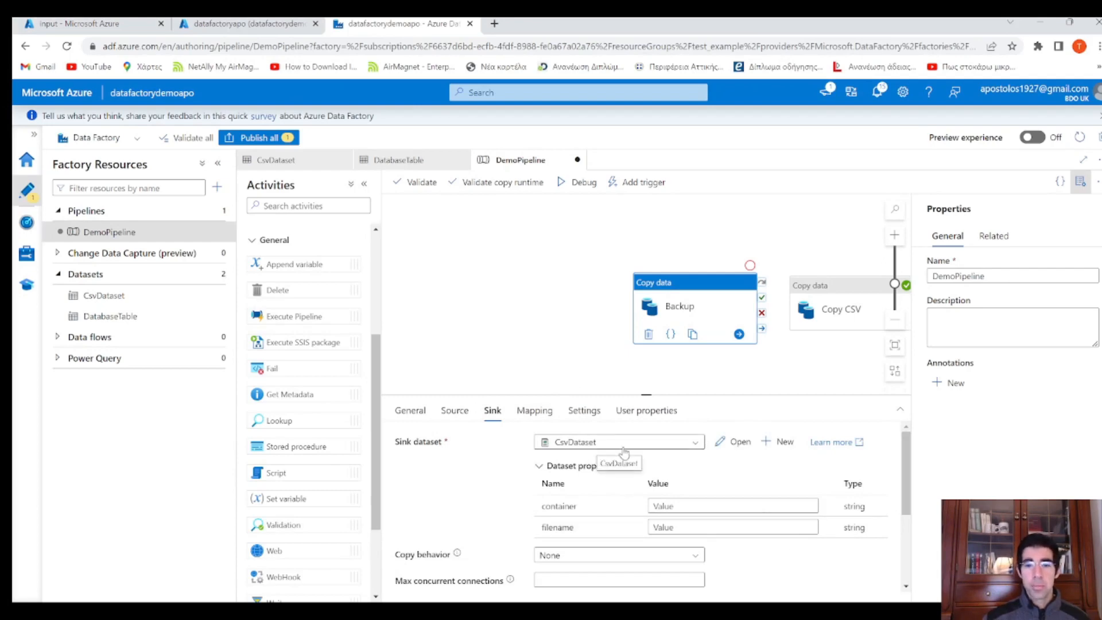
click(689, 506)
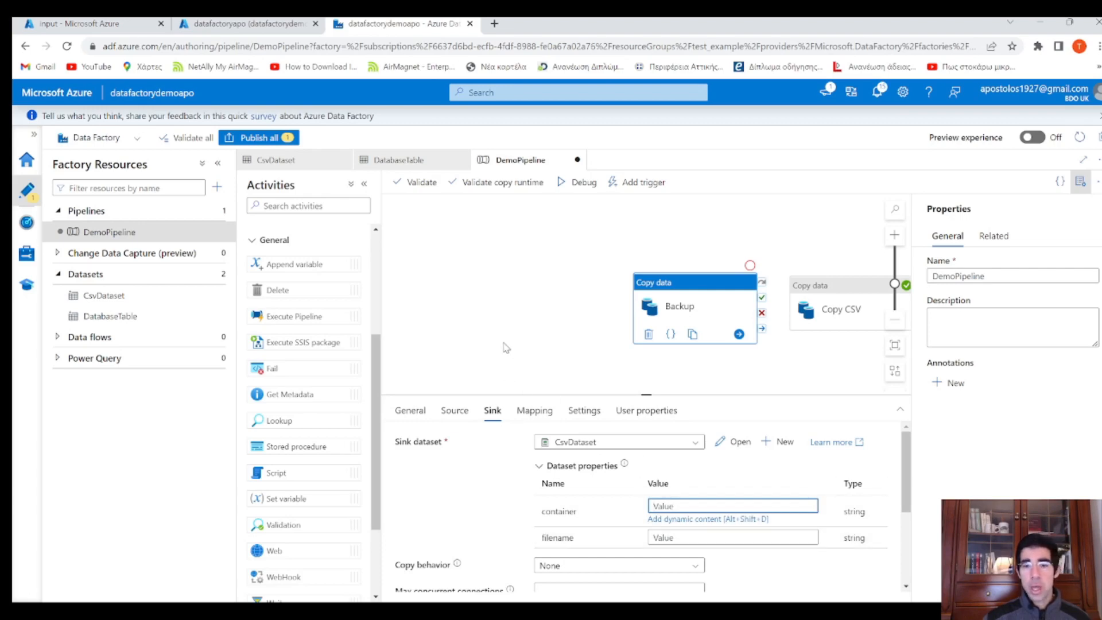
click(505, 304)
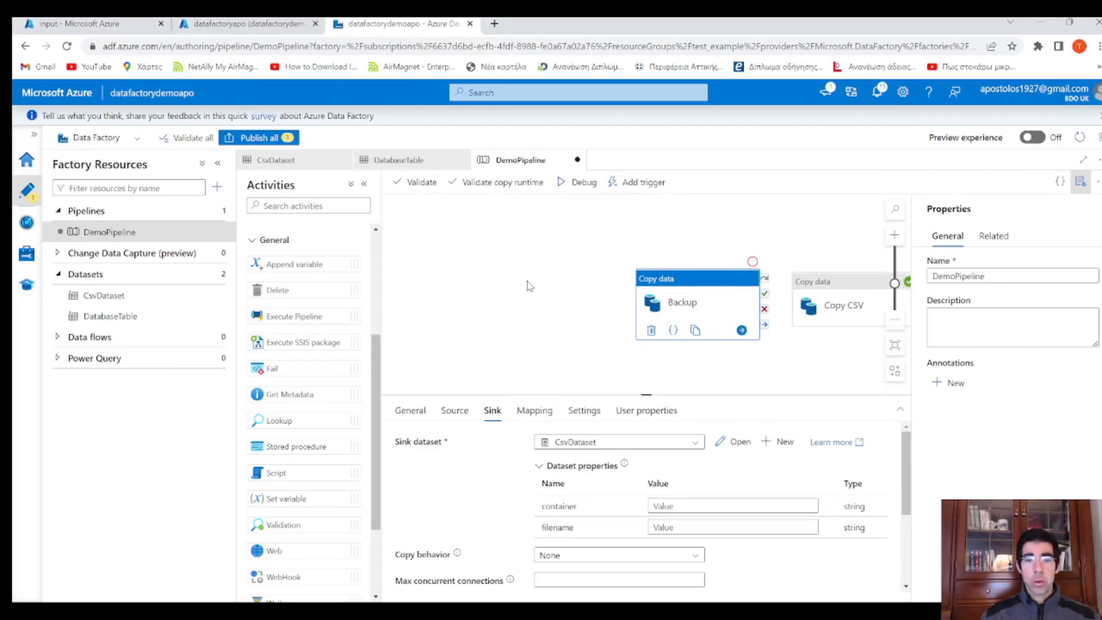
click(529, 286)
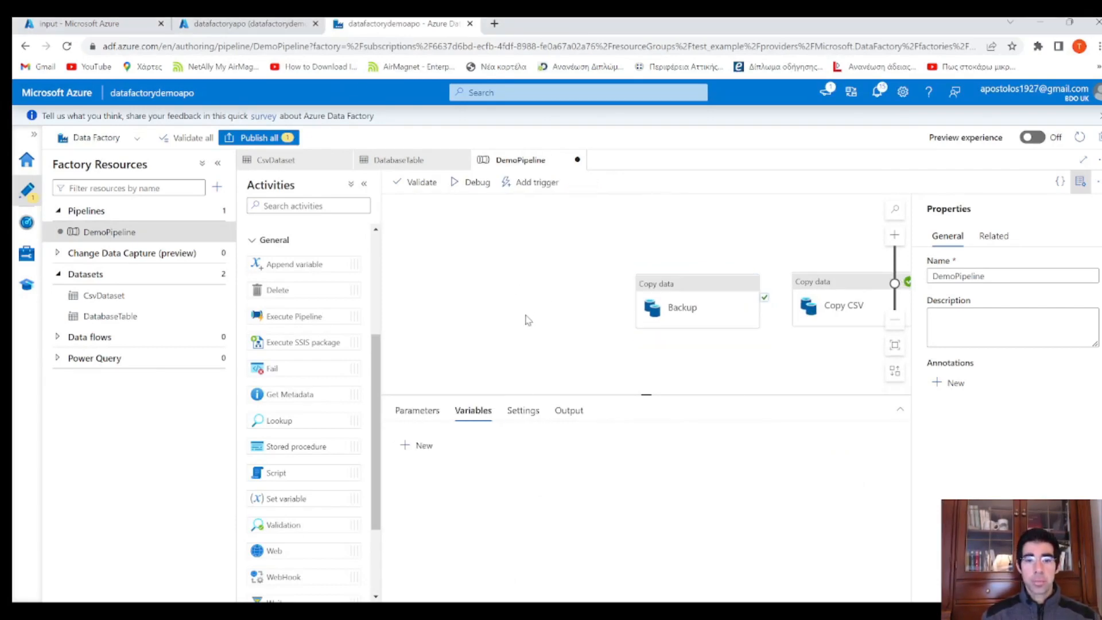
Add a pipeline variable named outputtablename
click(423, 448)
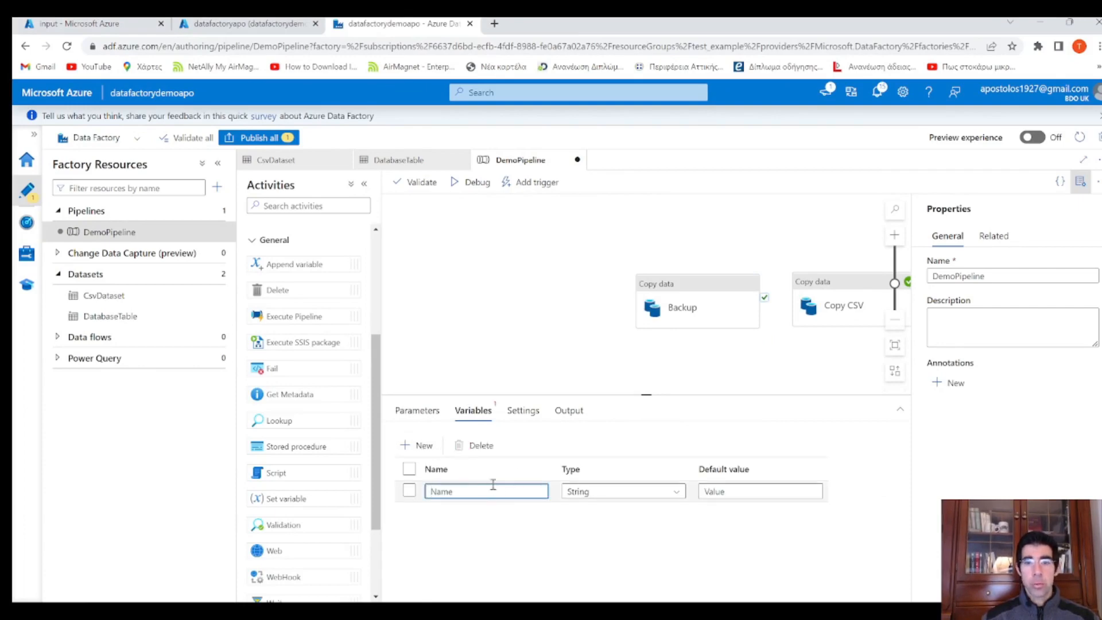
text(tab)
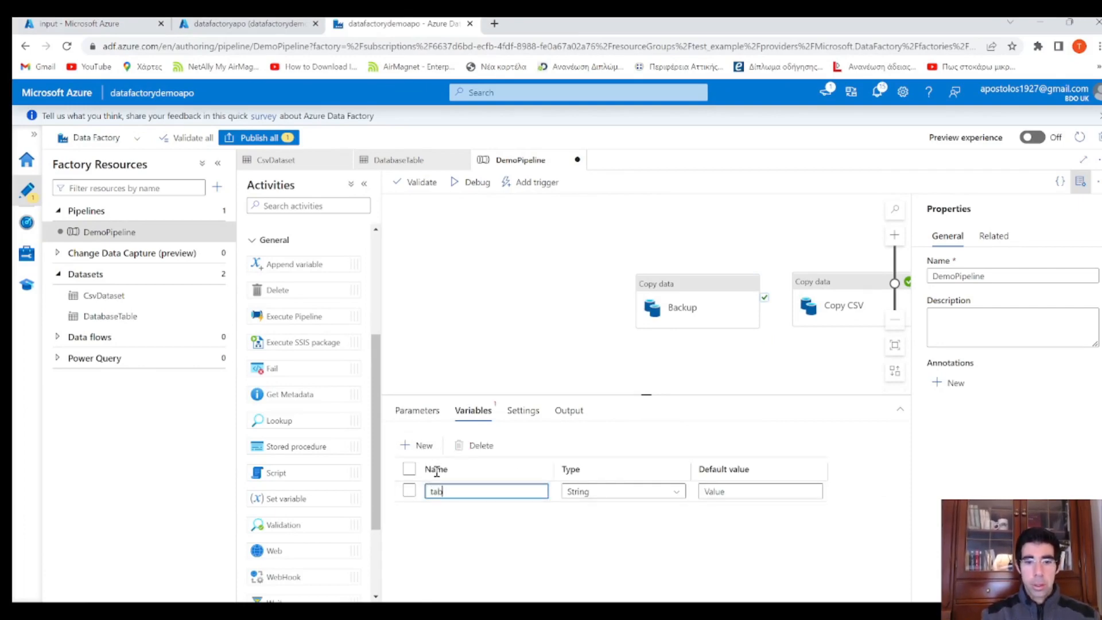
text(aseTable)
key(BackSpace)
key(BackSpace)
key(BackSpace)
key(BackSpace)
key(BackSpace)
text(outp)
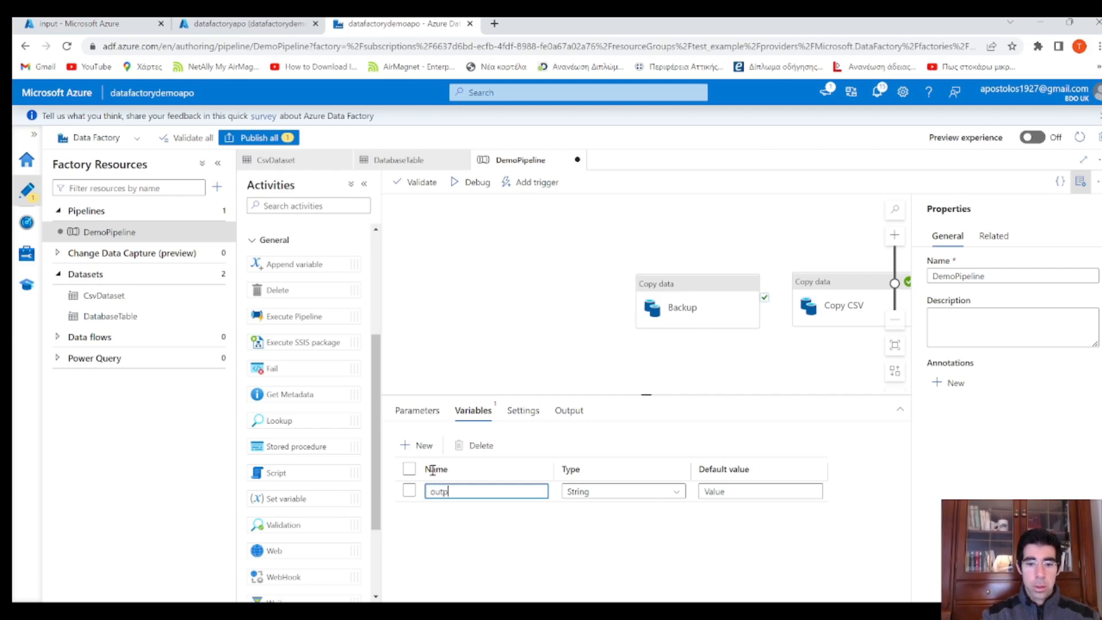
text(uttablename)
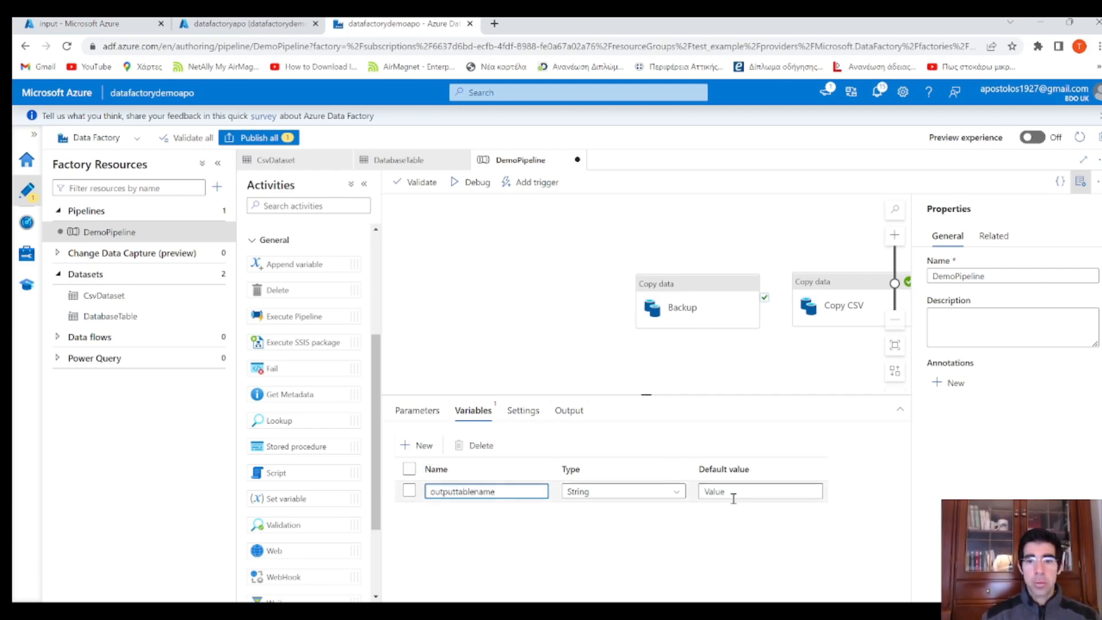
click(553, 322)
Add two more pipeline variables, outputcontainer and outputfilename
click(423, 446)
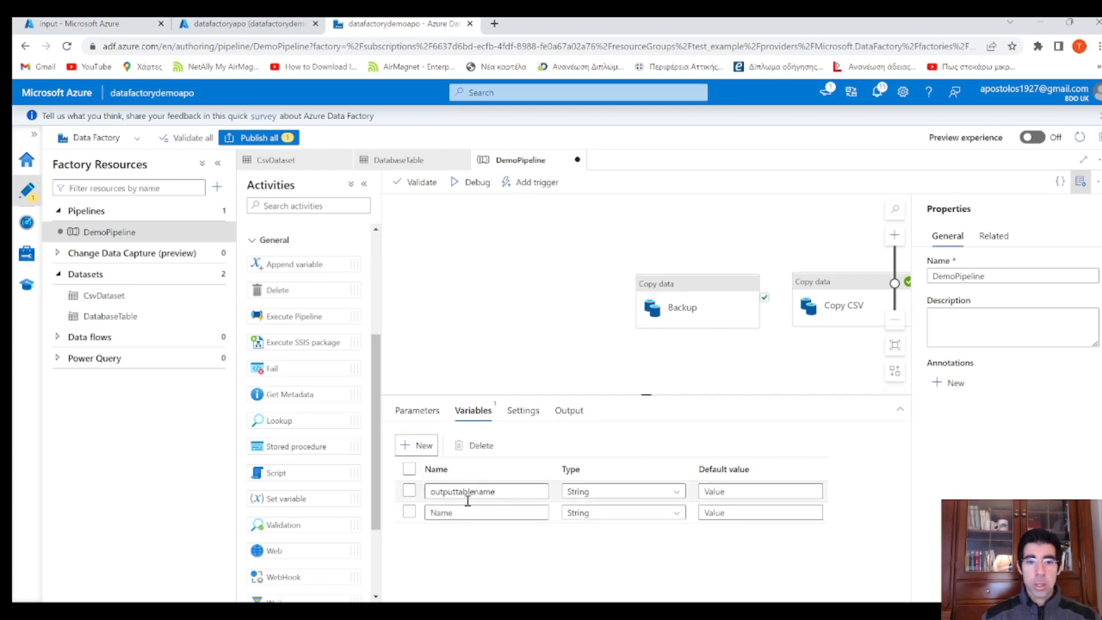
click(430, 513)
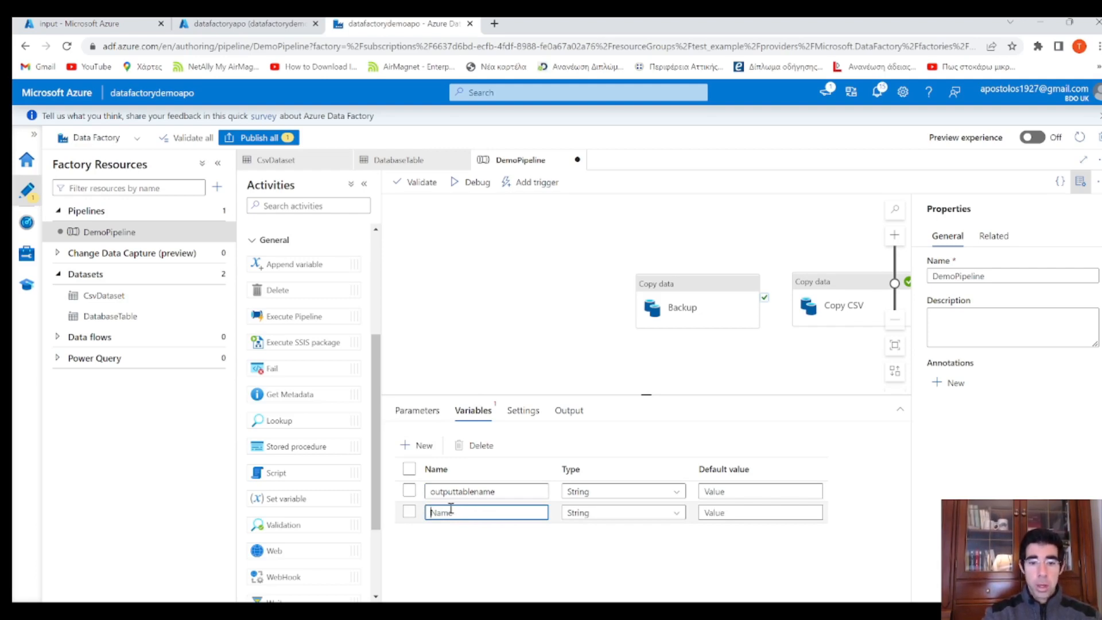
text(outputcon)
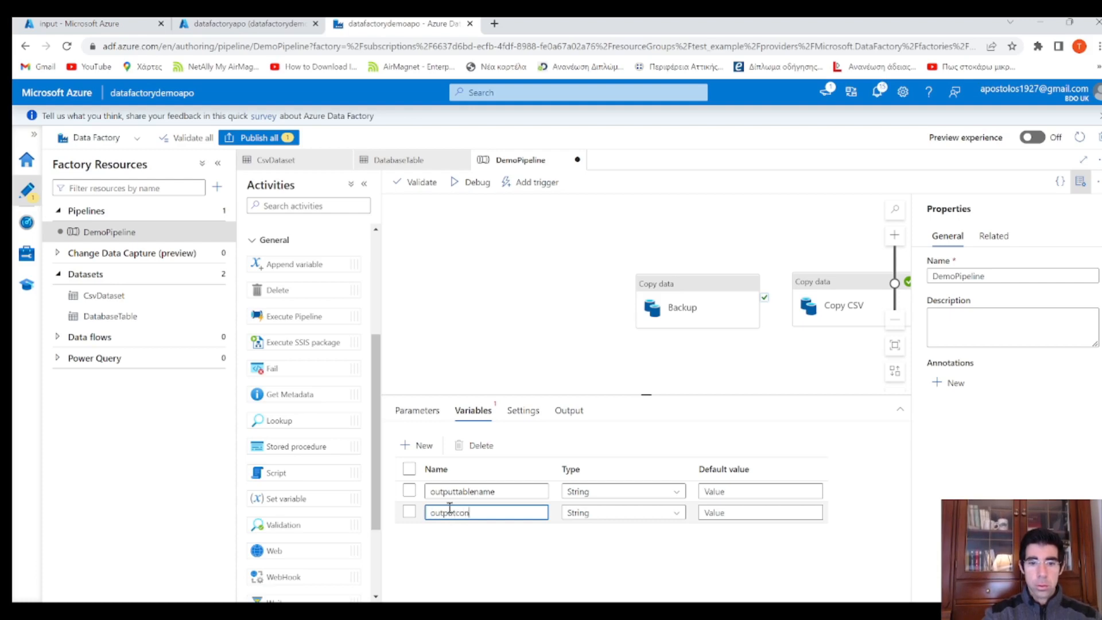
text(tainer)
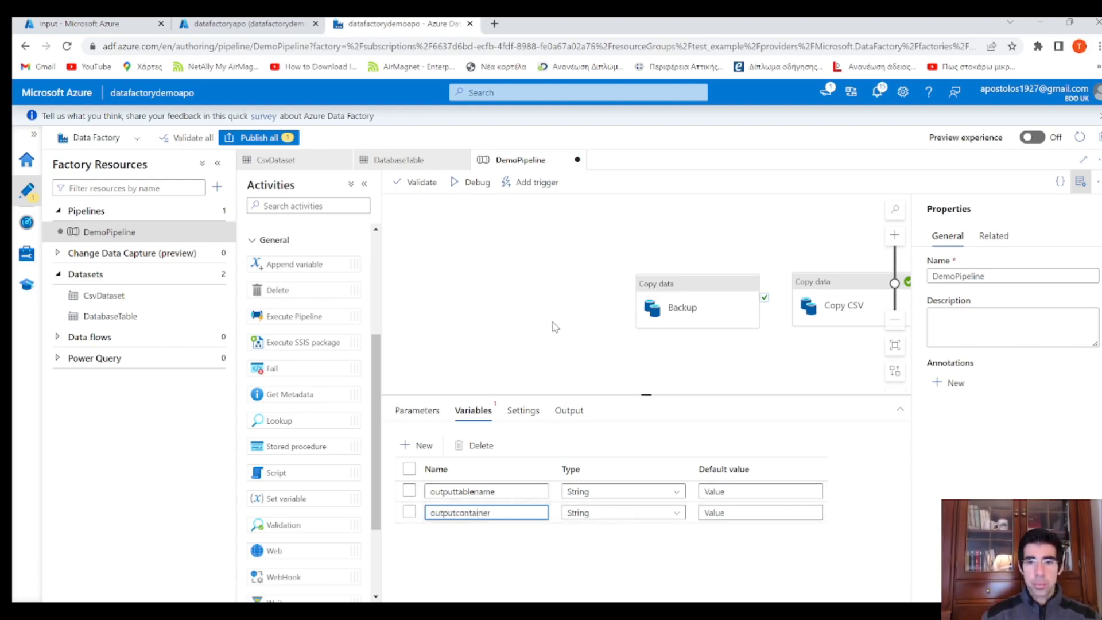
click(422, 445)
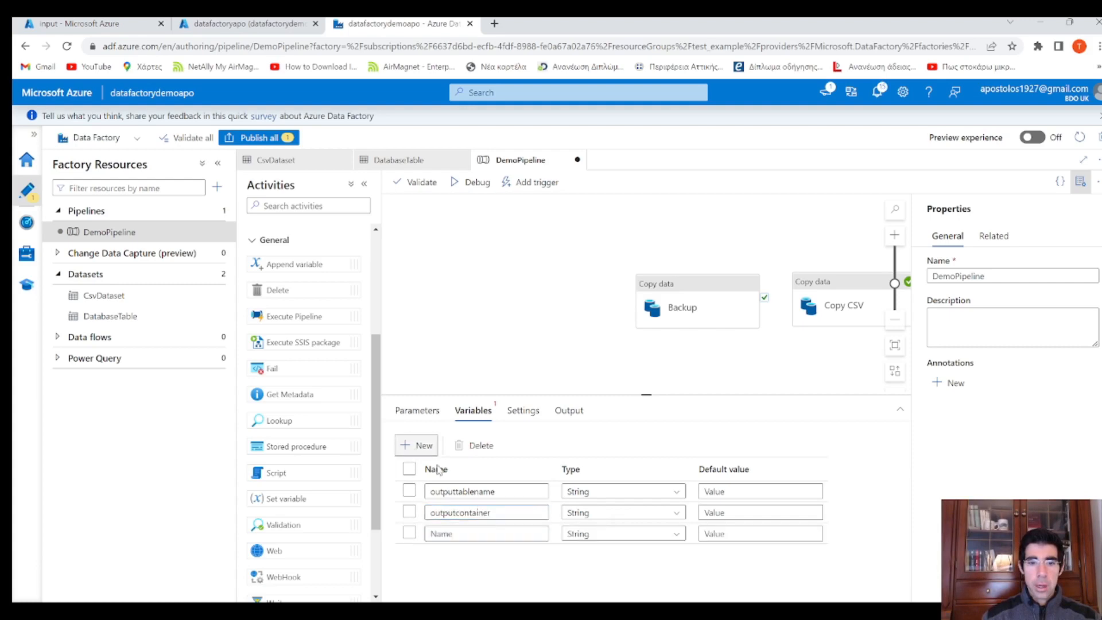
click(490, 534)
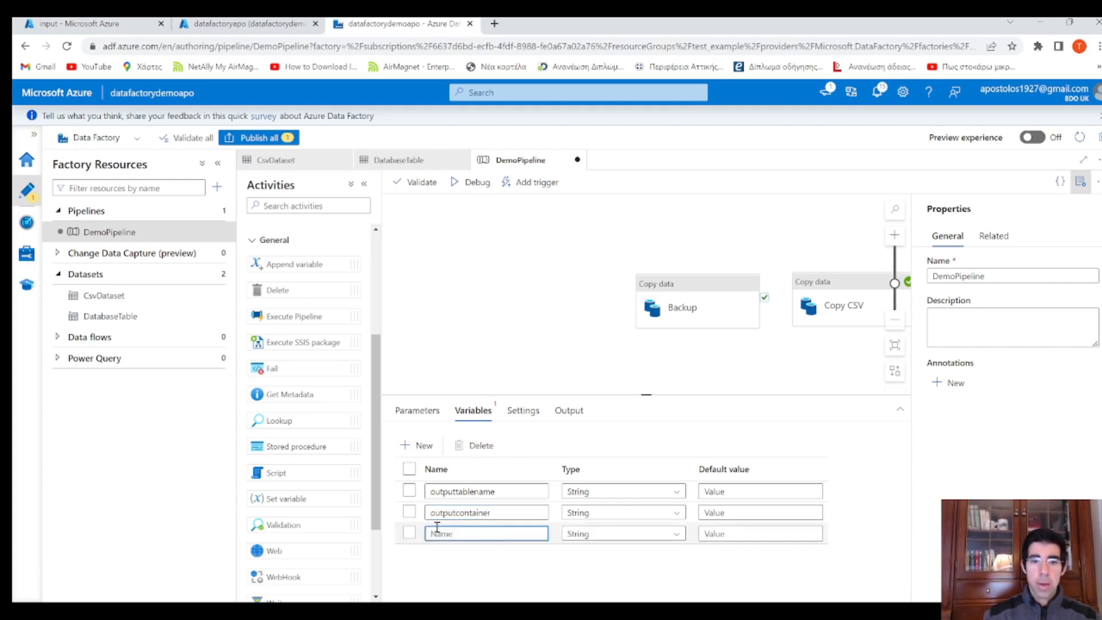
text(out)
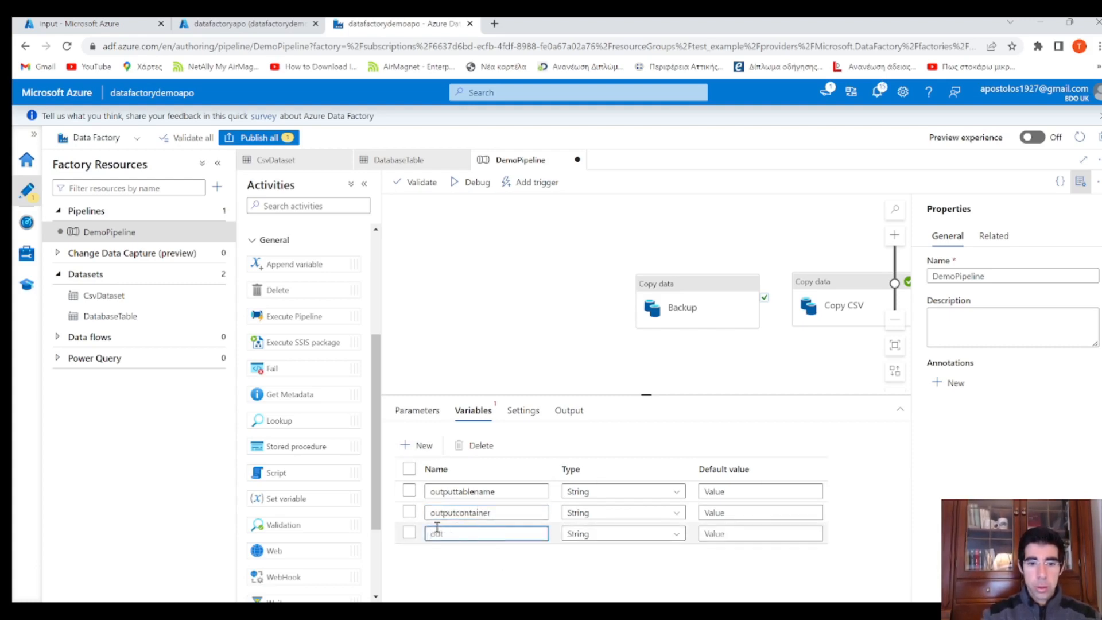
text(putfilename)
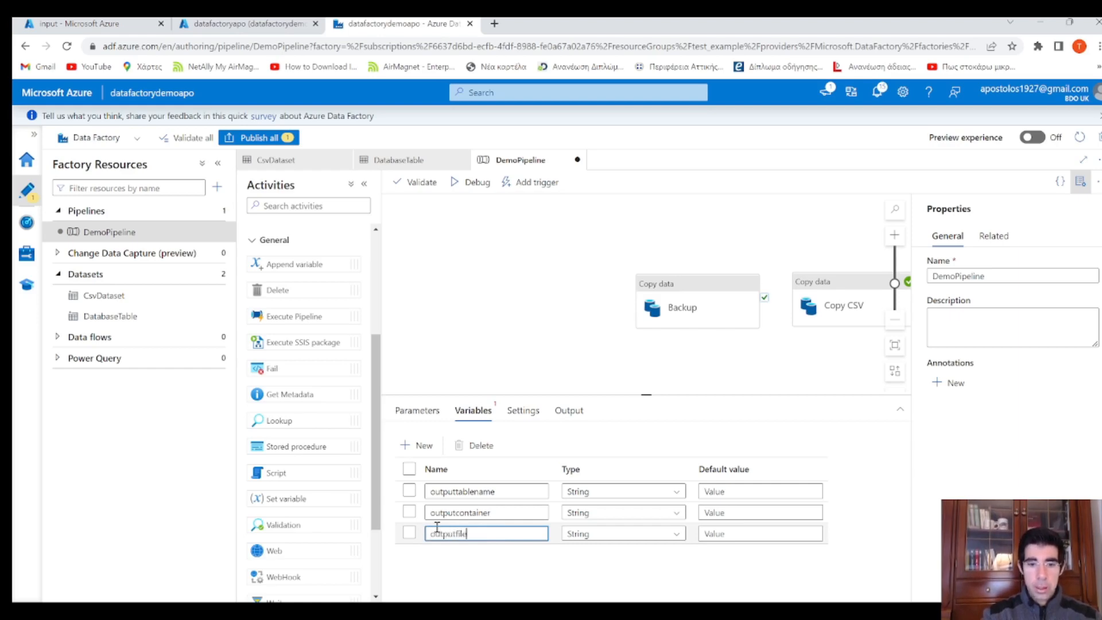
click(491, 345)
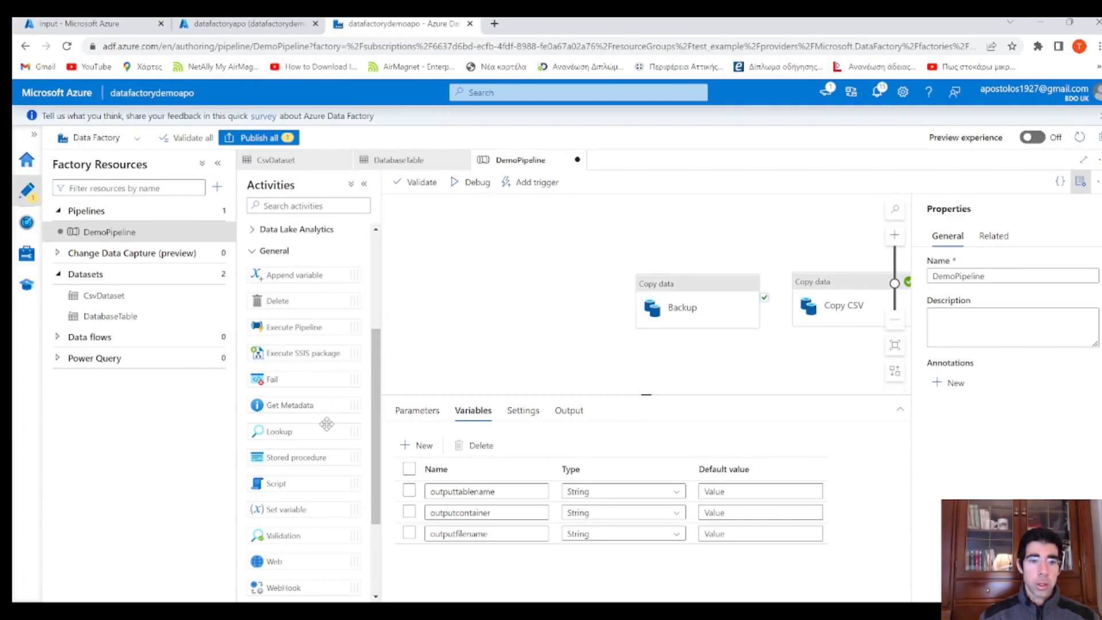
Add a Set variable activity named outputtablename that assigns VEHICLE to outputtablename
scroll(324, 425, down, 1)
drag(292, 442, 518, 275)
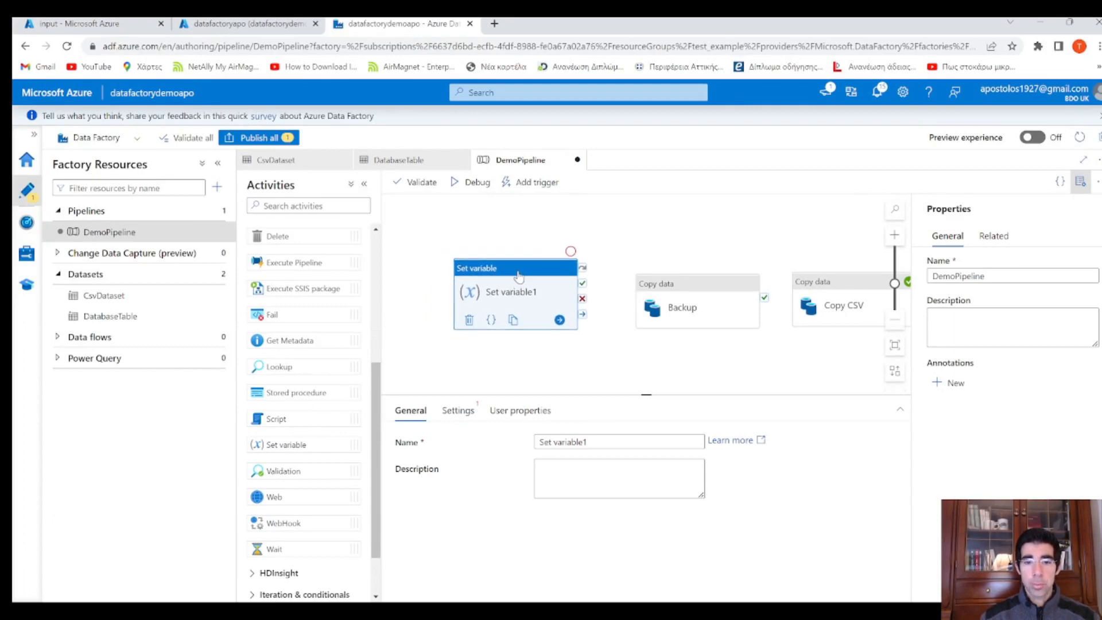
drag(605, 446, 524, 446)
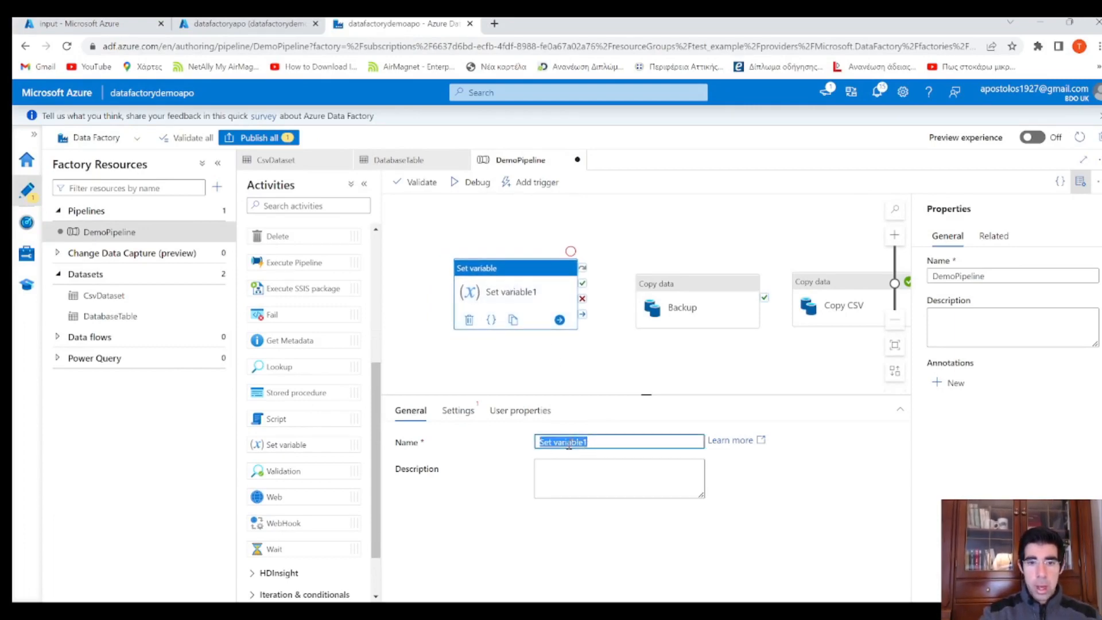
text(outputtablename)
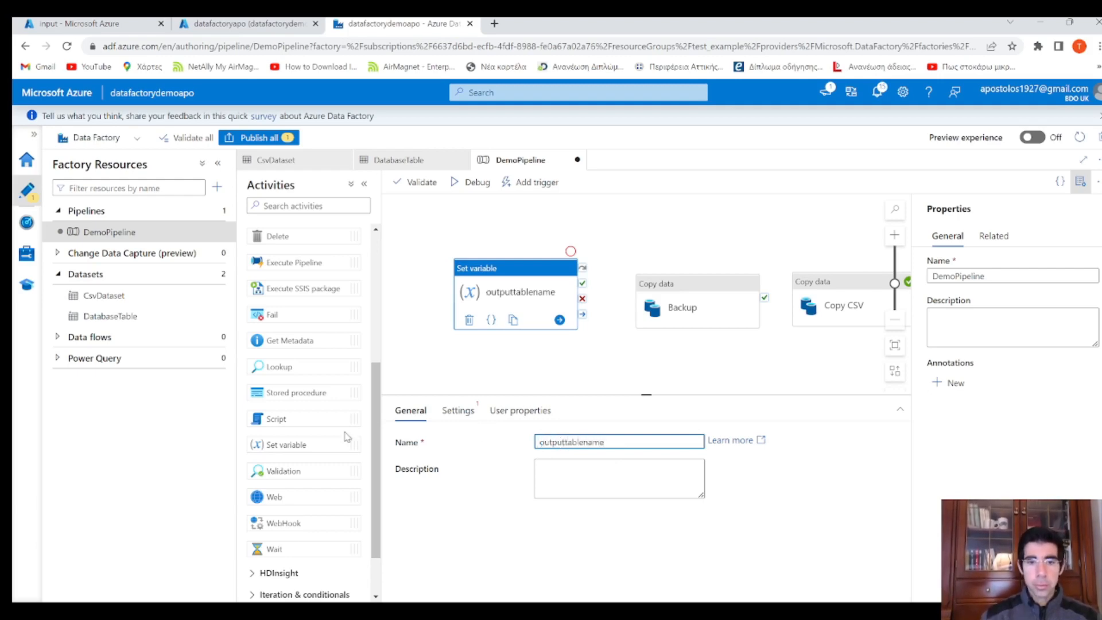
click(457, 411)
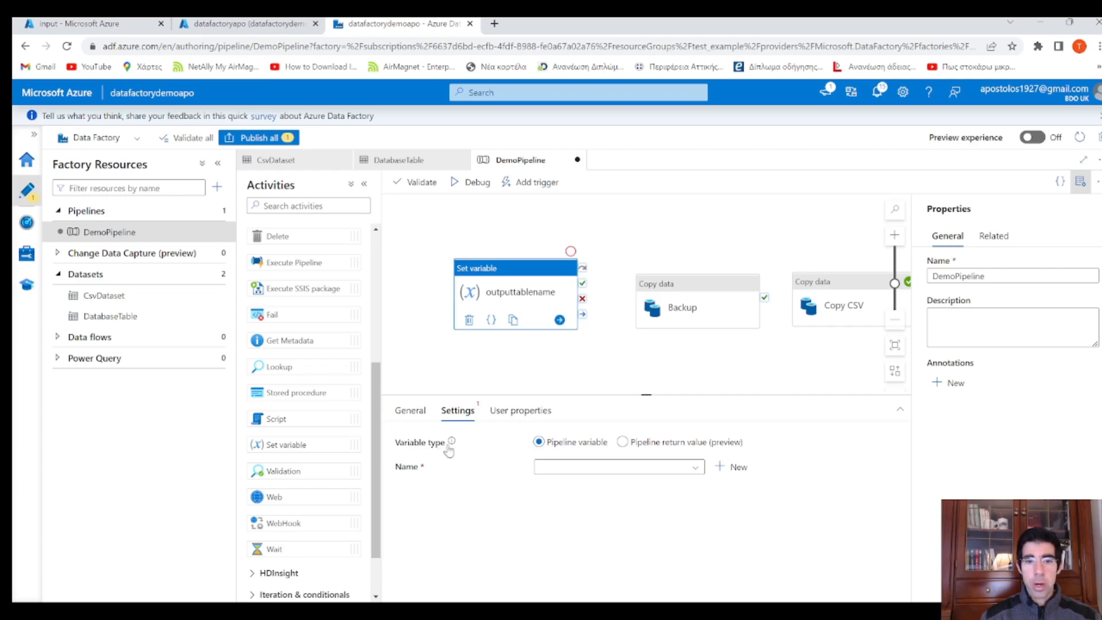
click(575, 467)
click(623, 485)
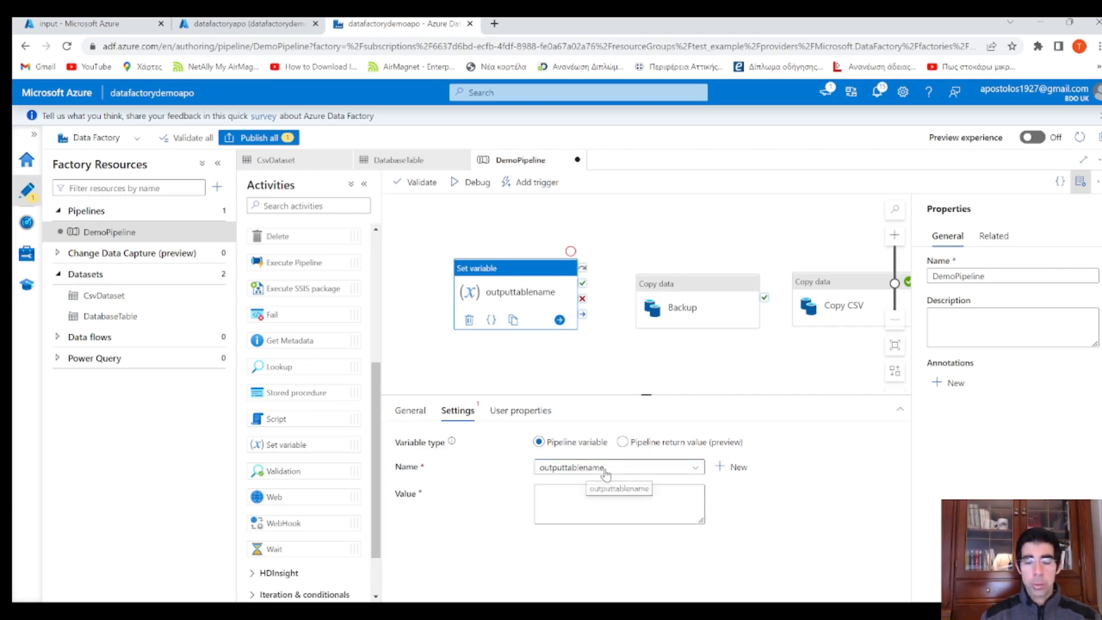
click(589, 500)
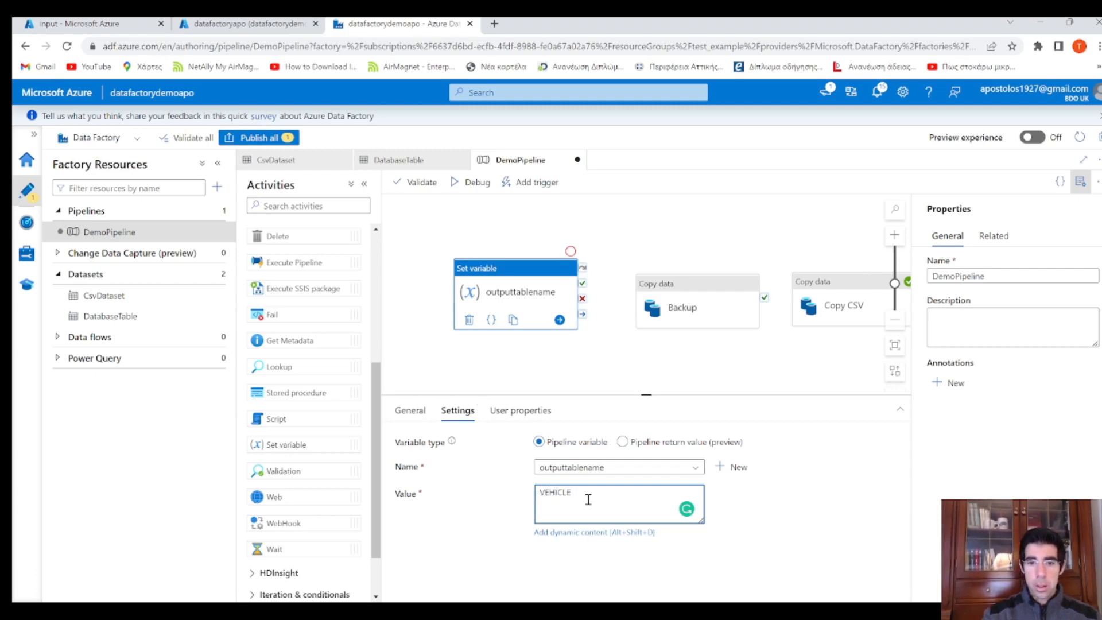
click(660, 345)
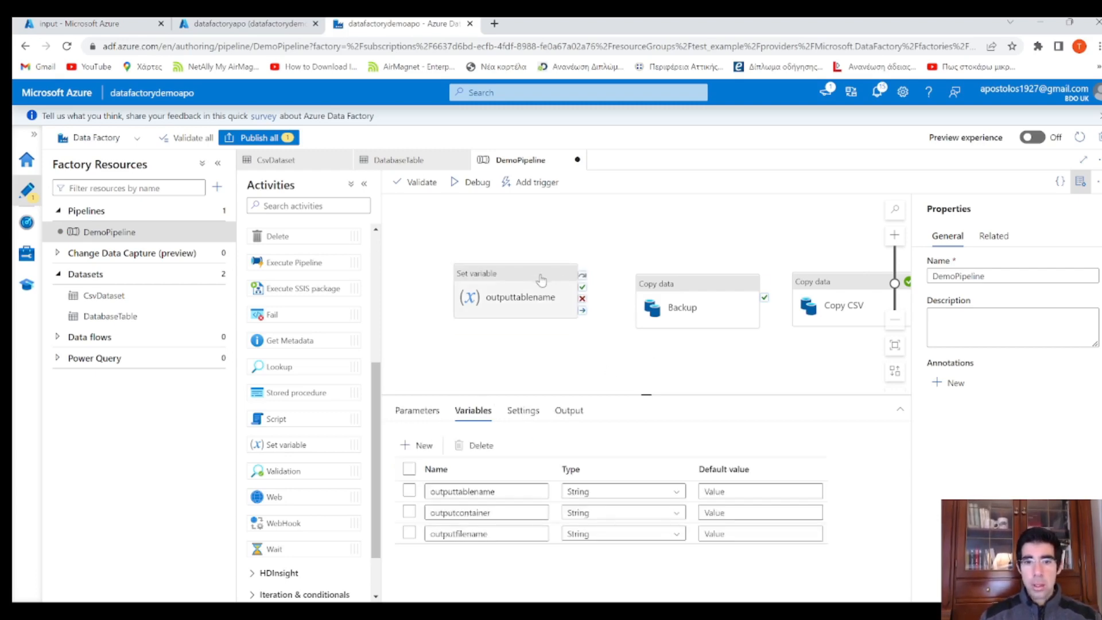
drag(542, 279, 428, 281)
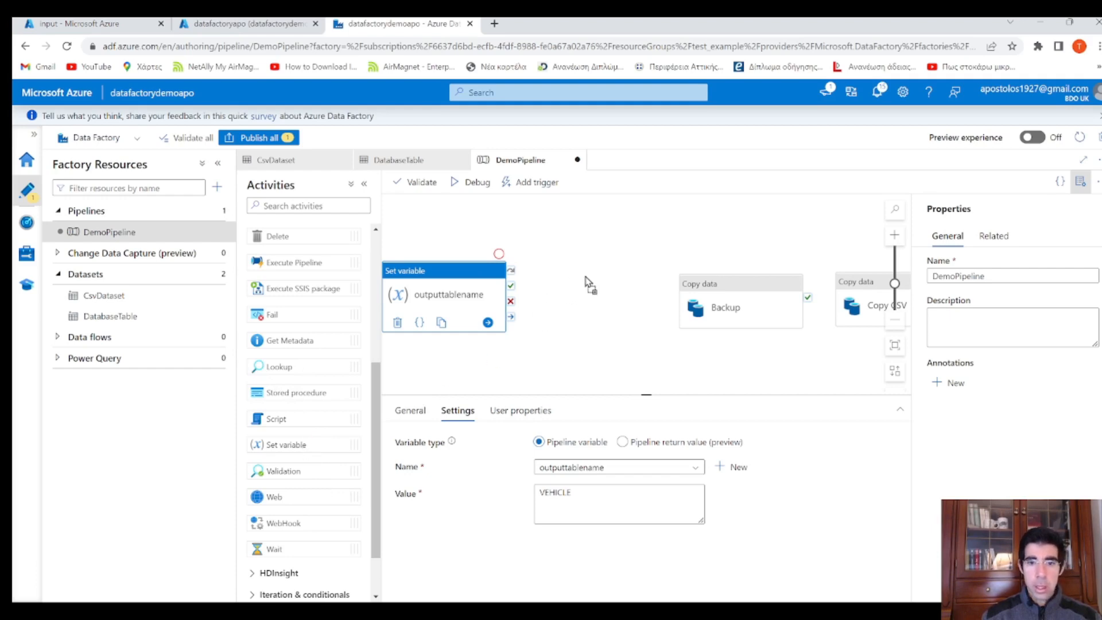
Add a second Set variable activity, connected on success after outputtablename
drag(588, 285, 590, 284)
drag(453, 278, 402, 276)
click(518, 299)
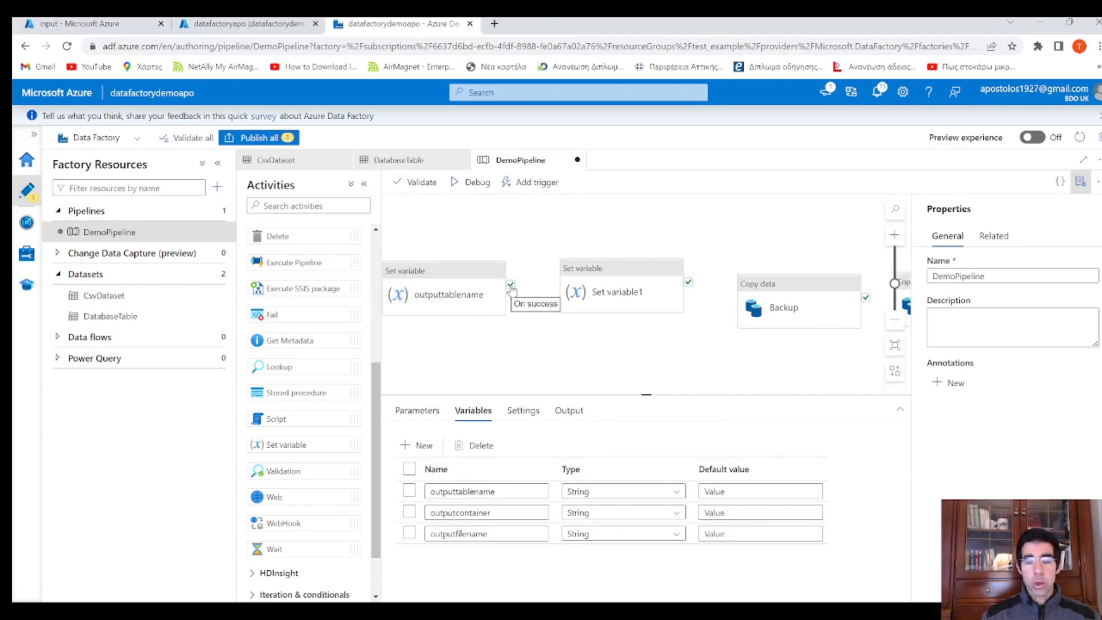
drag(510, 286, 632, 284)
click(632, 284)
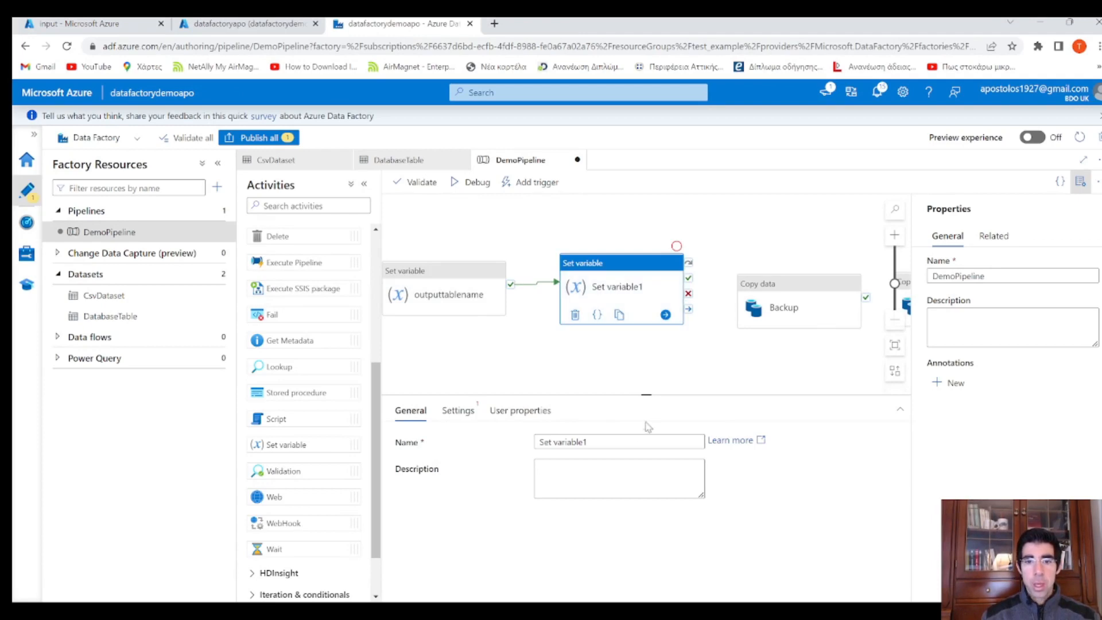
Rename it outputcontainer and assign the value output to the outputcontainer variable
drag(600, 442, 516, 440)
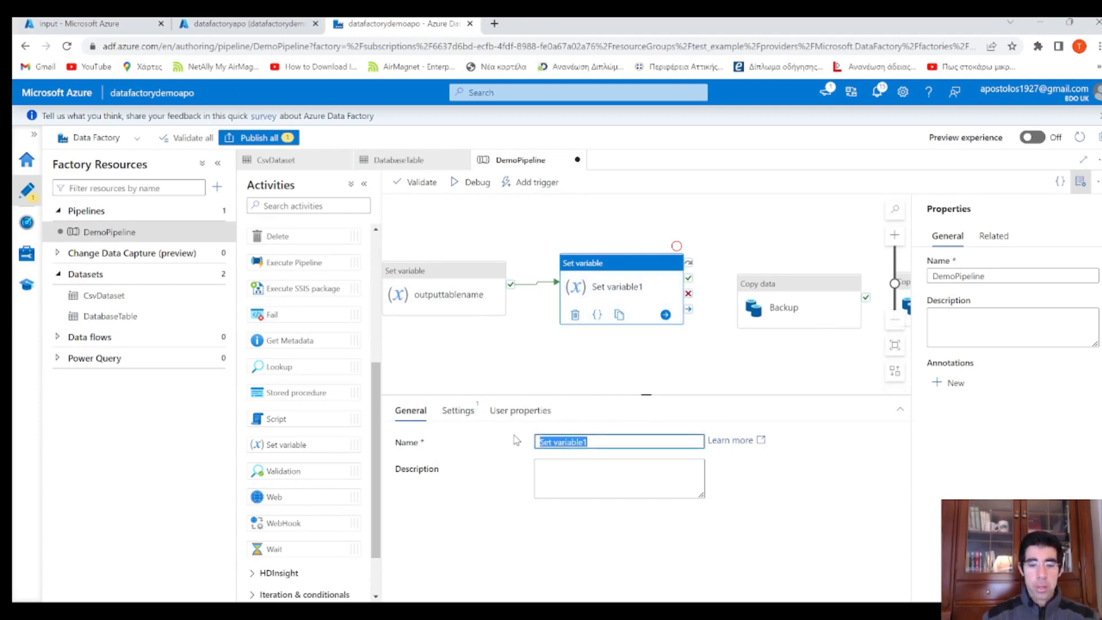
text(outputc)
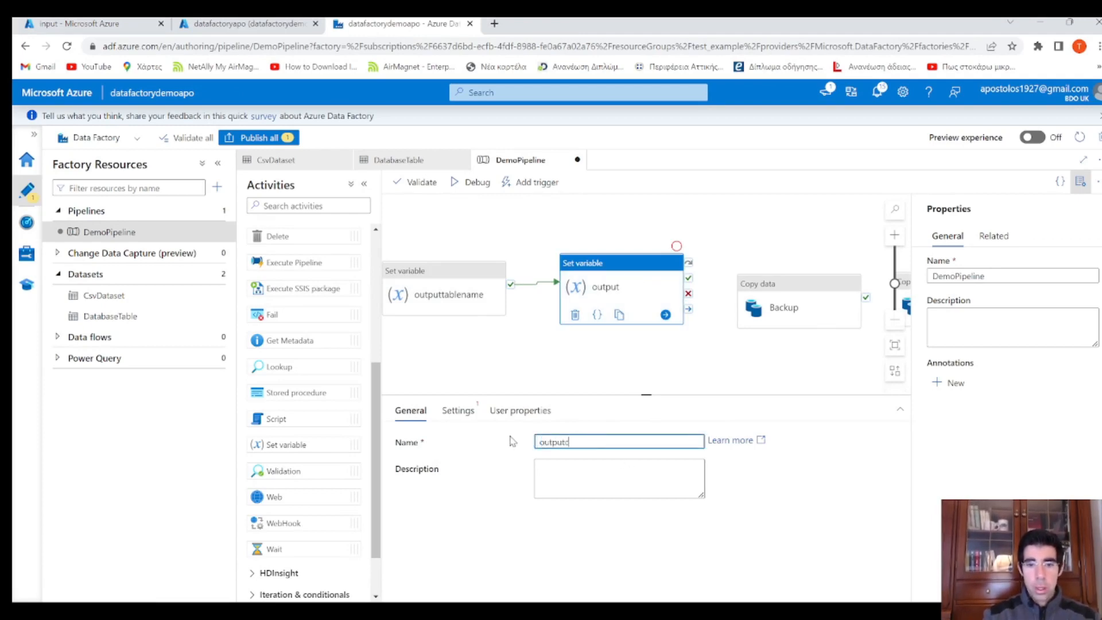
text(ontainer)
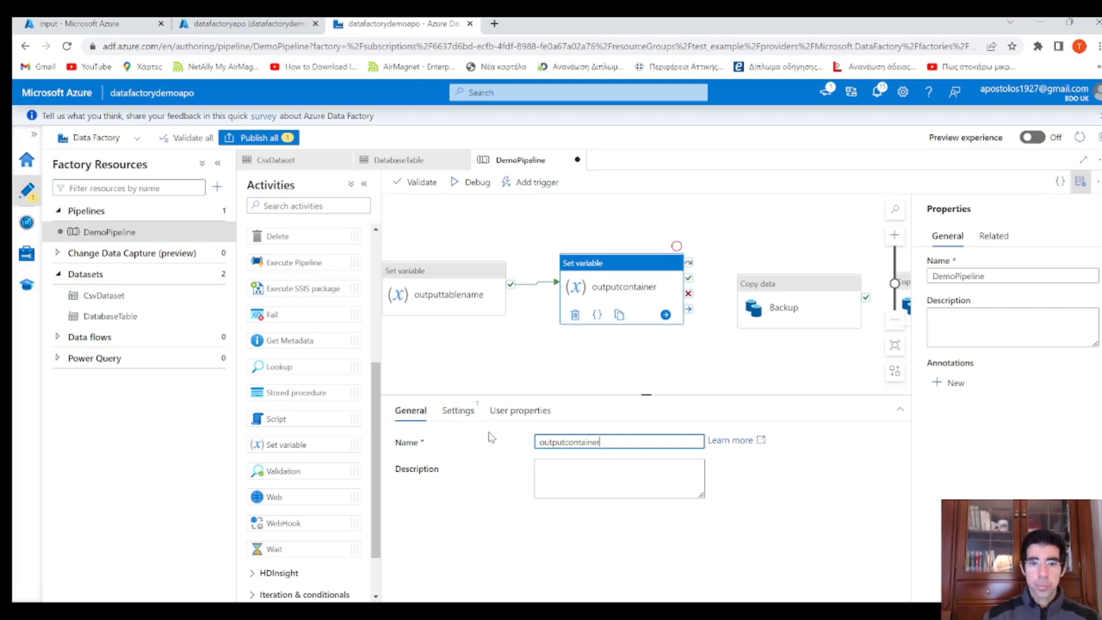
click(459, 415)
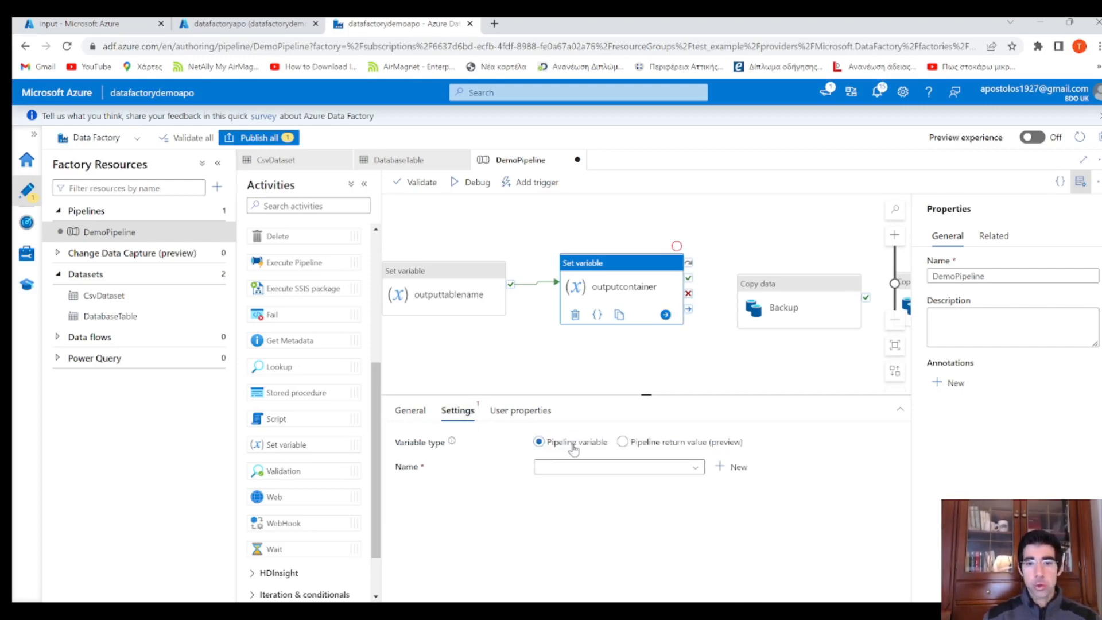
click(586, 467)
click(592, 503)
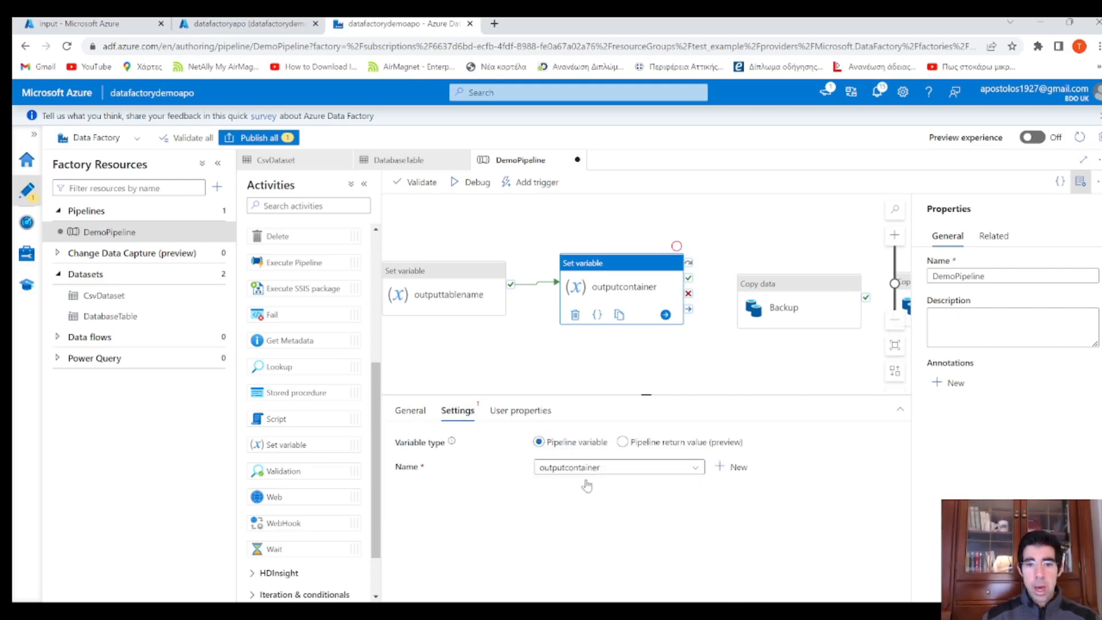
click(585, 508)
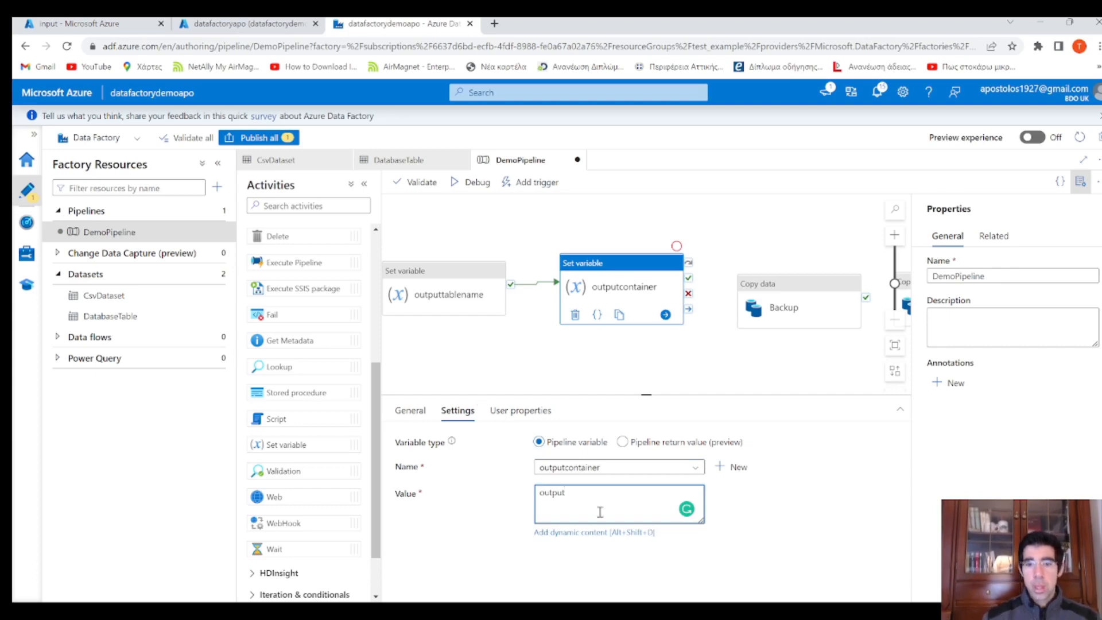
click(698, 347)
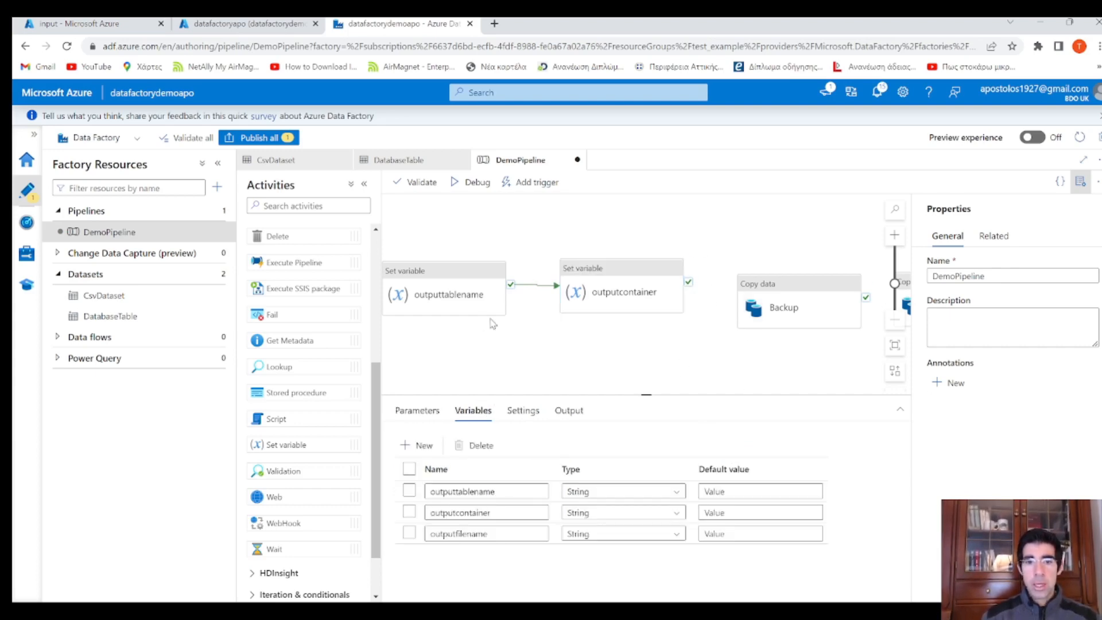
click(417, 280)
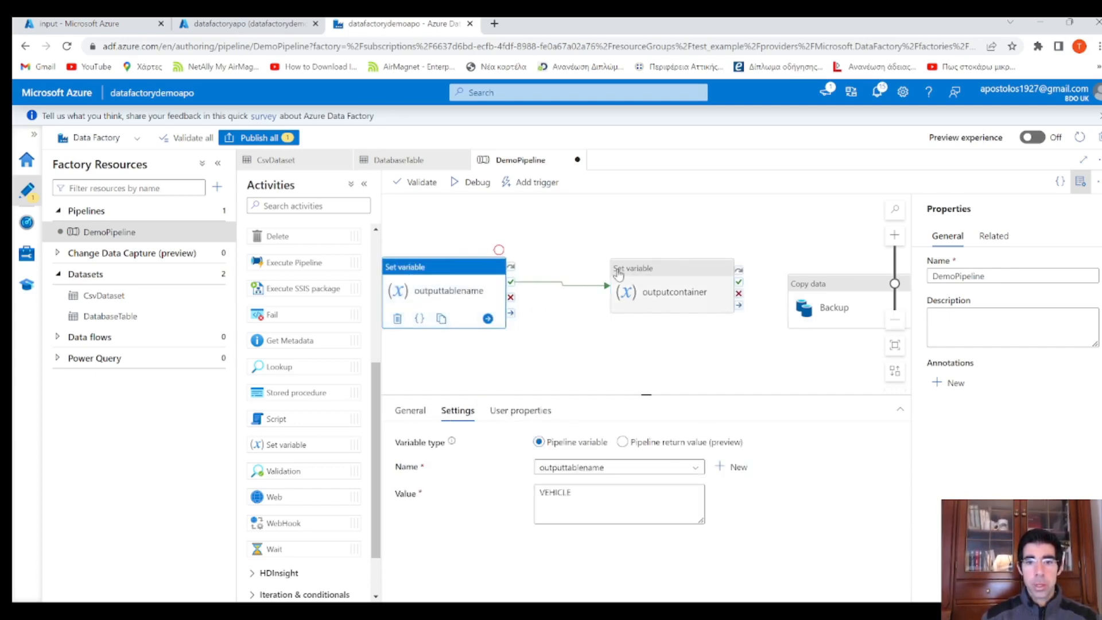
Rearrange the canvas and add a third Set variable activity connected after outputcontainer
drag(660, 268, 588, 268)
click(486, 273)
click(631, 269)
click(517, 368)
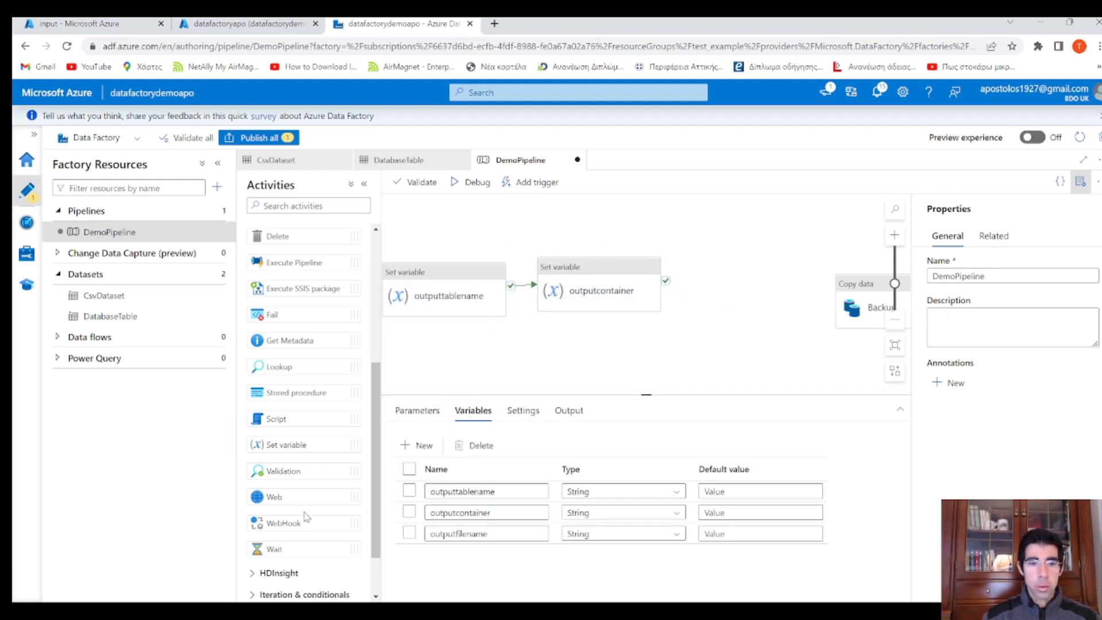
drag(728, 257, 726, 319)
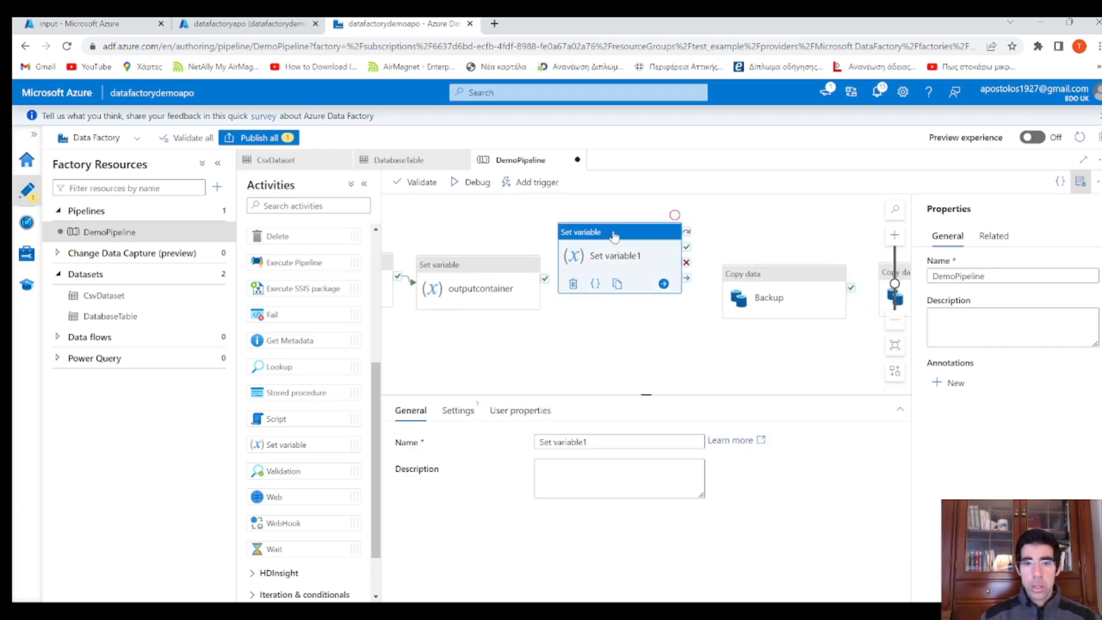
drag(612, 225, 628, 246)
drag(545, 278, 587, 282)
click(625, 263)
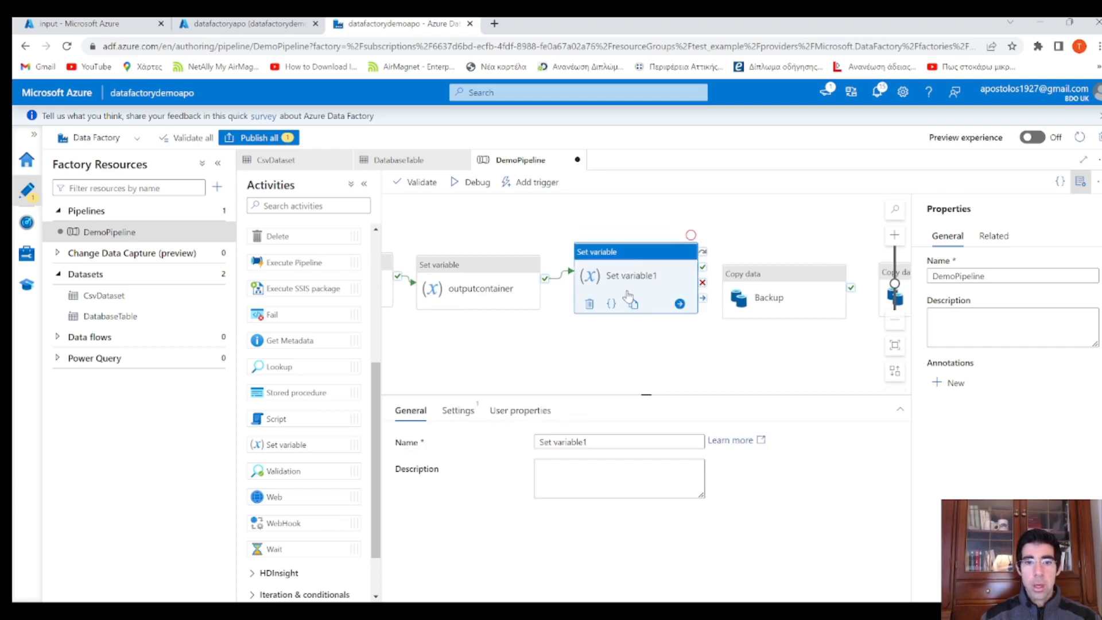
Rename it outputfilename, target the outputfilename variable, and open dynamic content for Value
triple_click(571, 446)
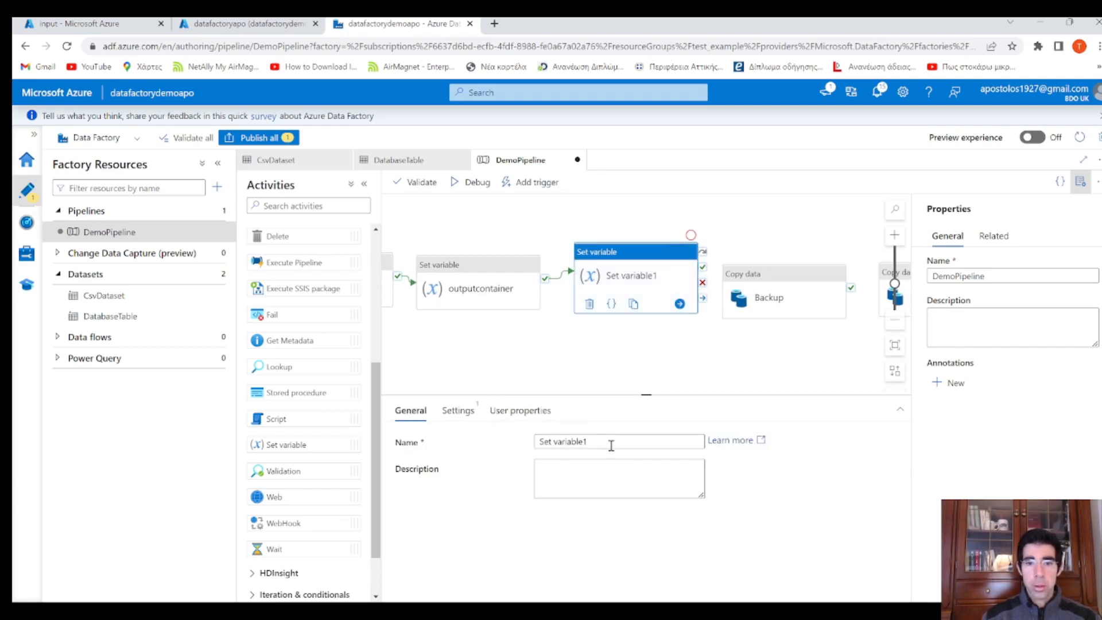
drag(574, 442, 524, 446)
text(out)
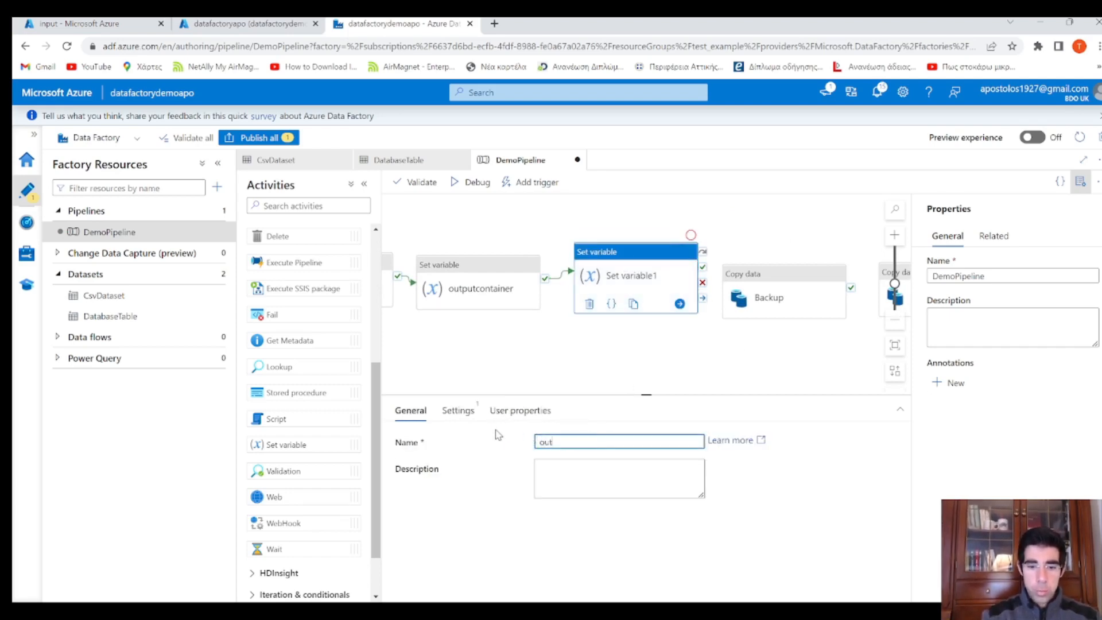
text(puto)
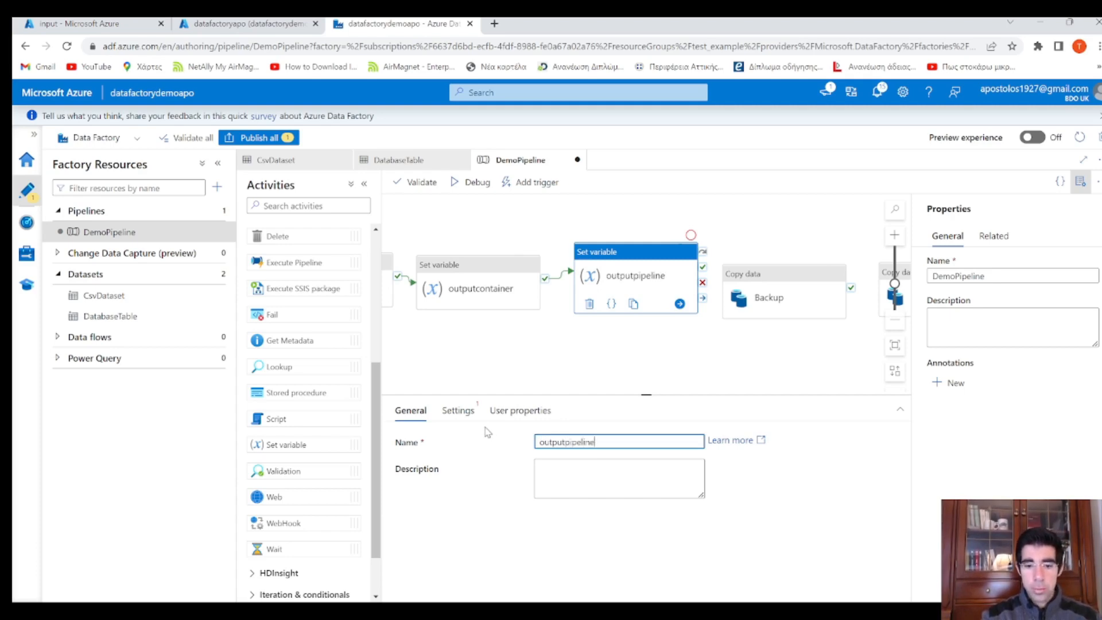
text(ipelinename)
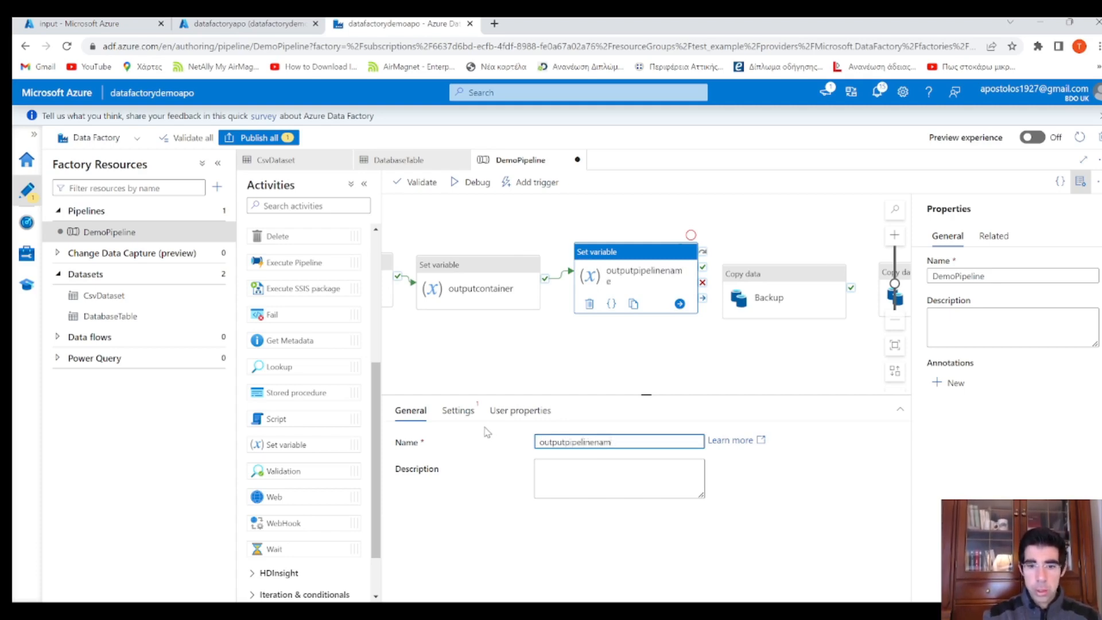
key(BackSpace)
key(BackSpace)
key(BackSpace)
key(BackSpace)
key(BackSpace)
key(BackSpace)
key(BackSpace)
key(BackSpace)
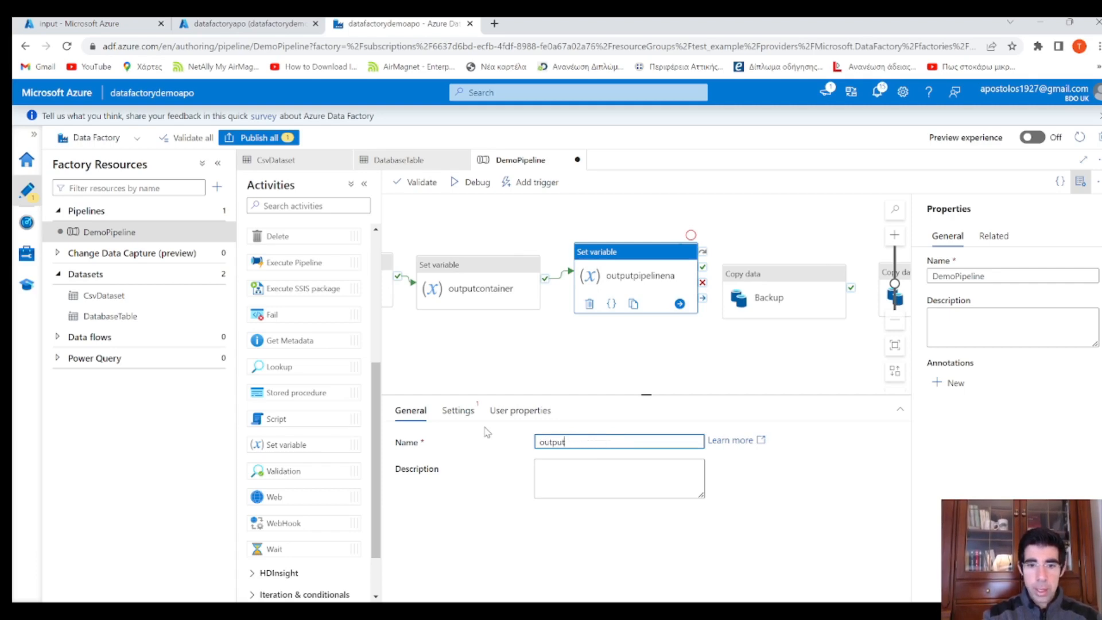
text(filename)
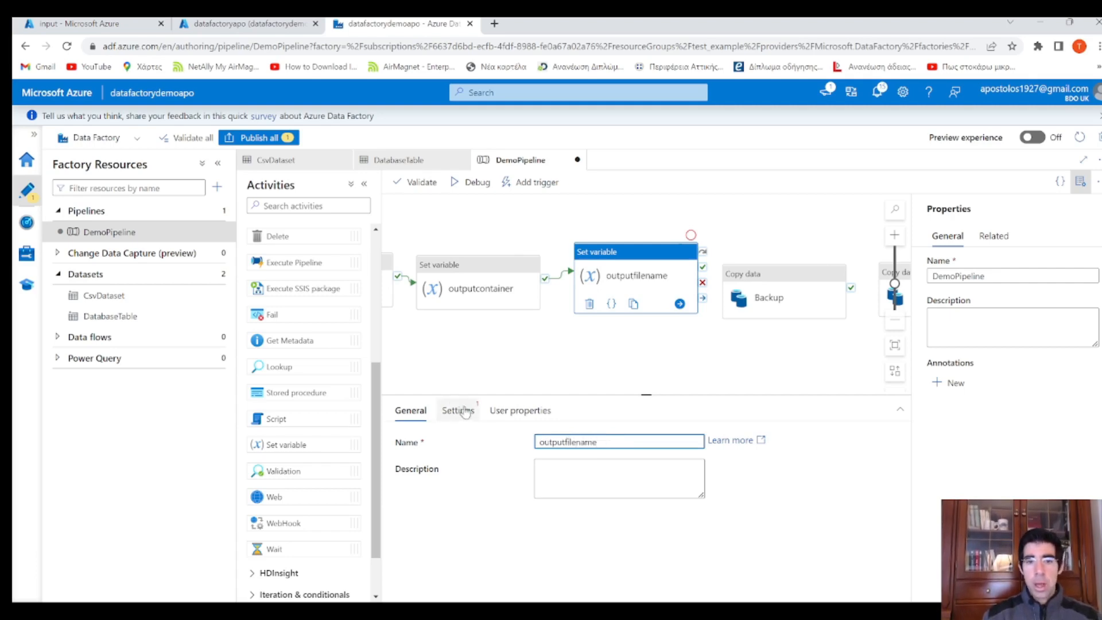
click(459, 410)
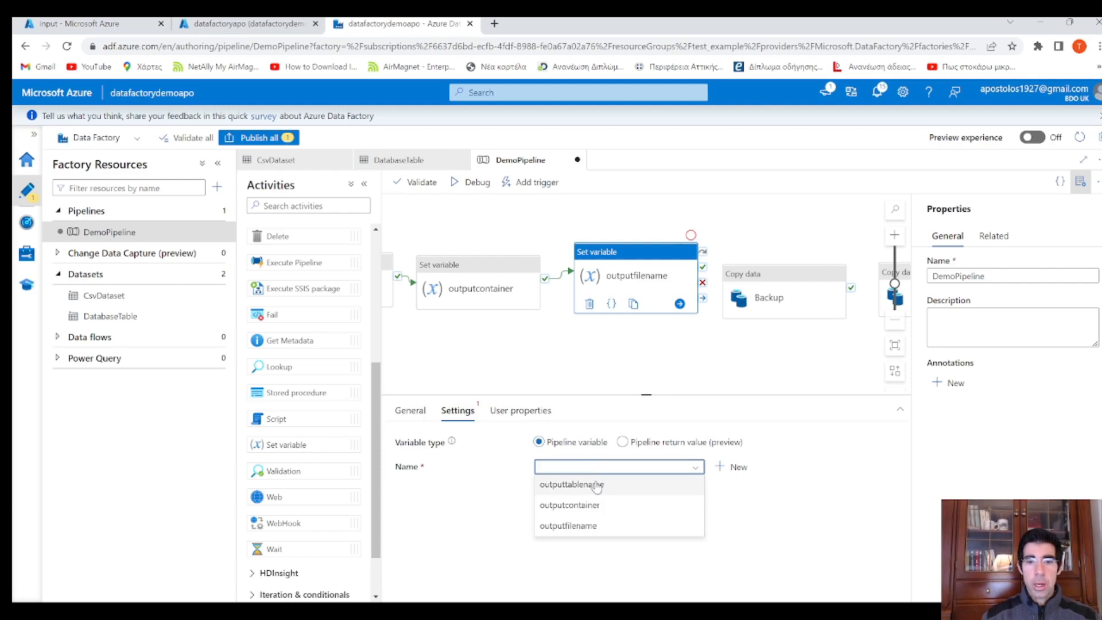
click(592, 527)
click(617, 514)
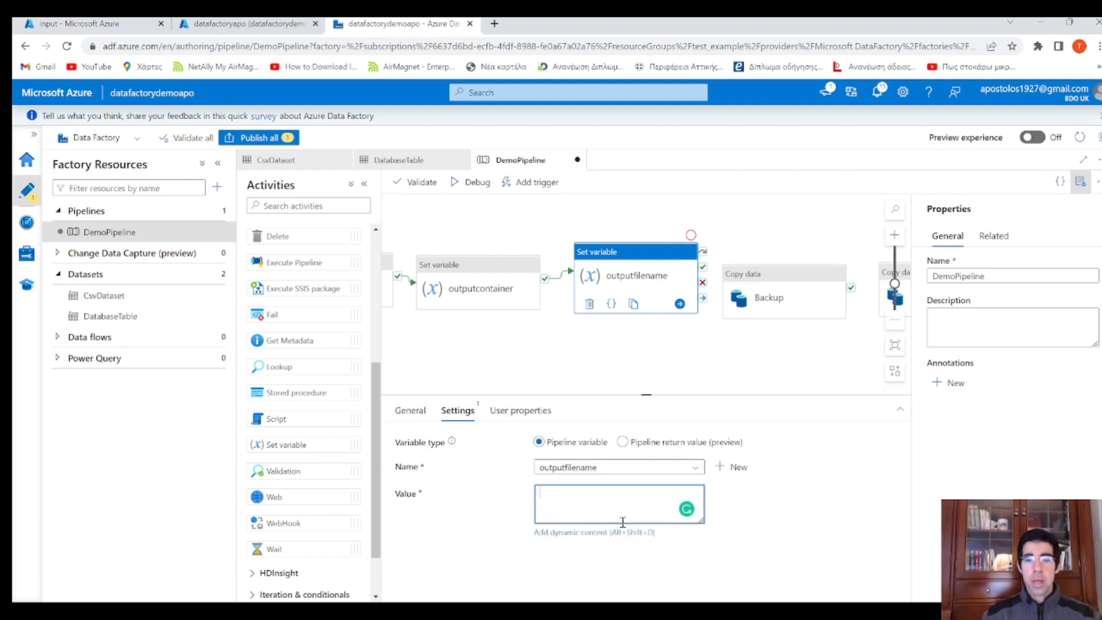
click(600, 533)
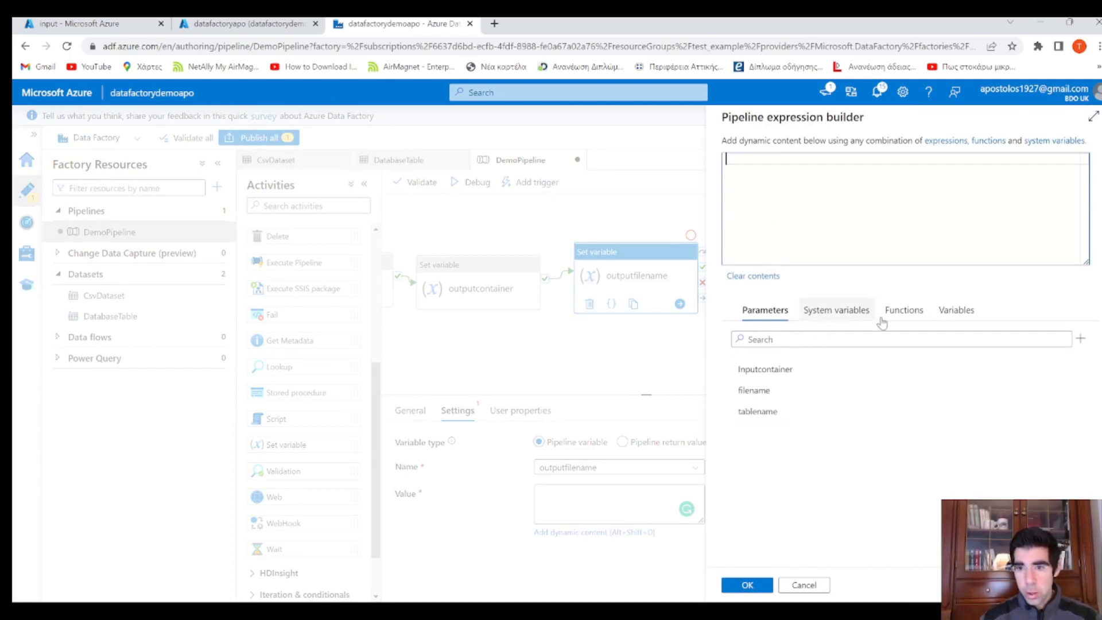
Insert the concat function with 'Vehicle-' and the utcnow() function into the expression
click(905, 312)
click(739, 473)
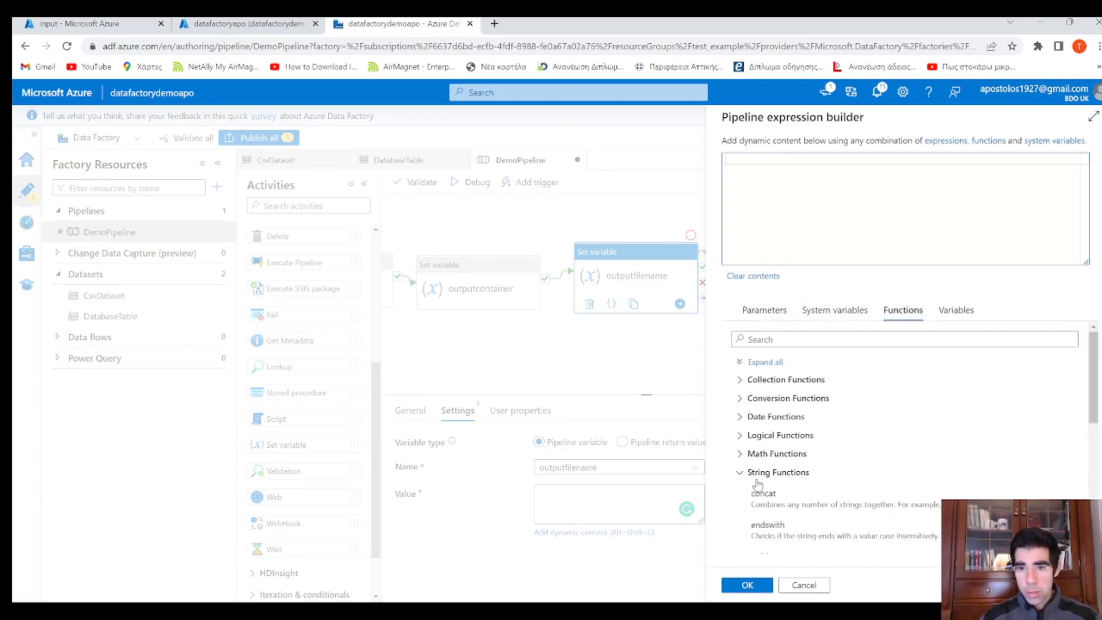
scroll(818, 488, down, 3)
click(795, 370)
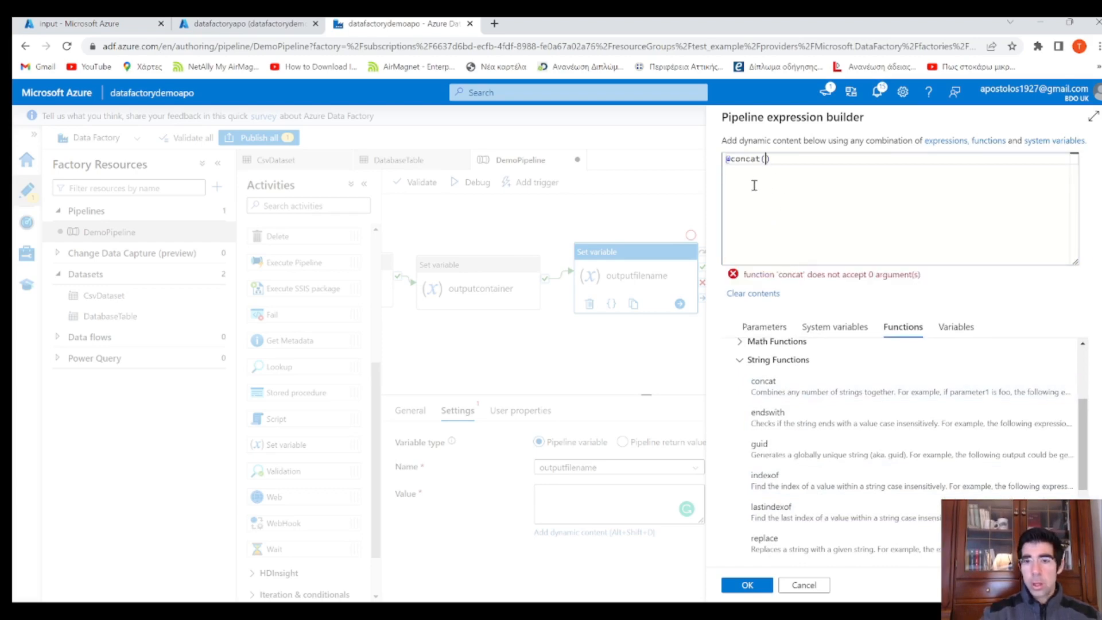
text('')
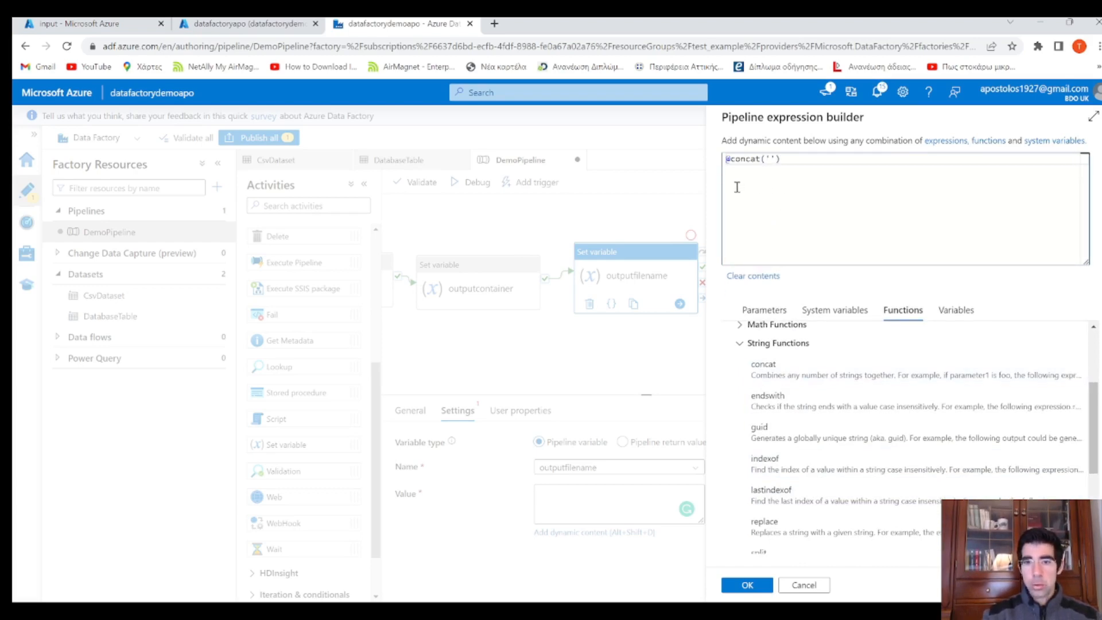
text(Vehicle-)
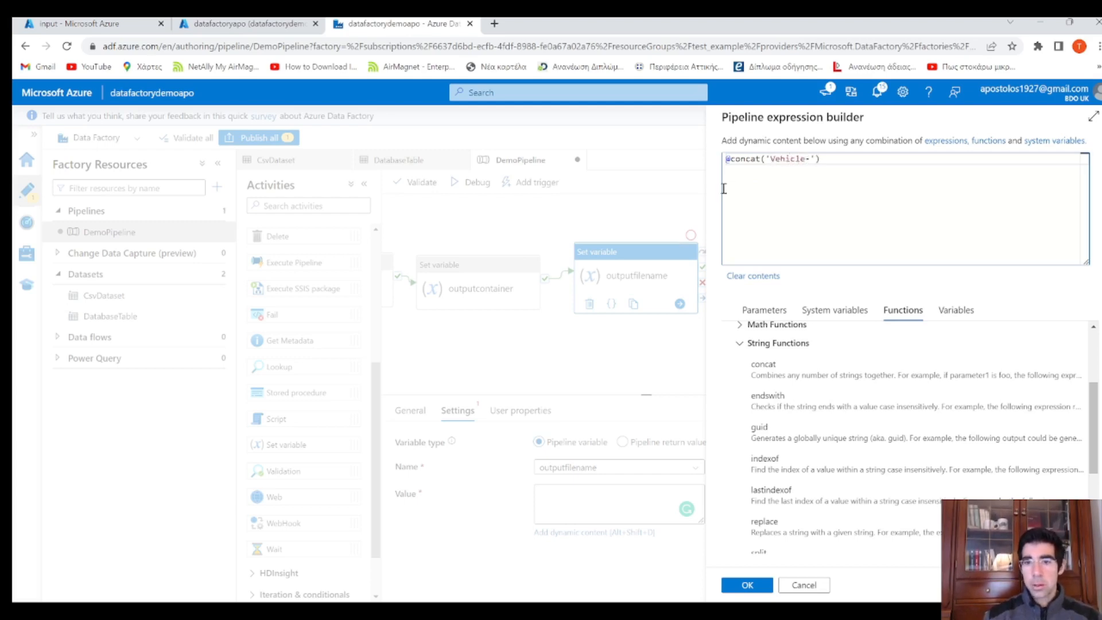
click(740, 344)
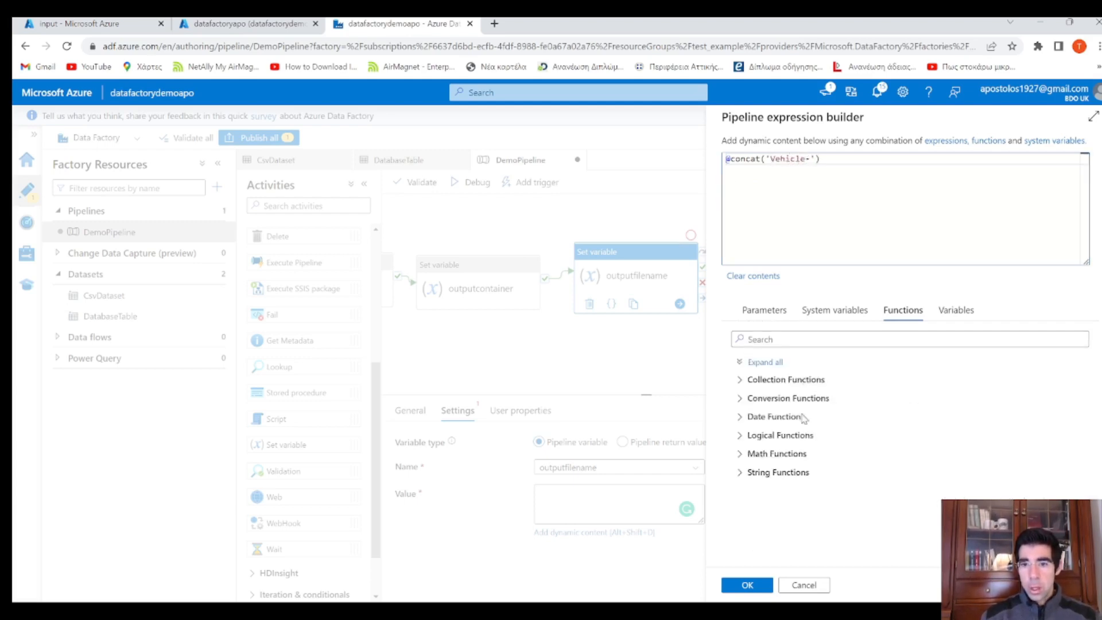
click(740, 417)
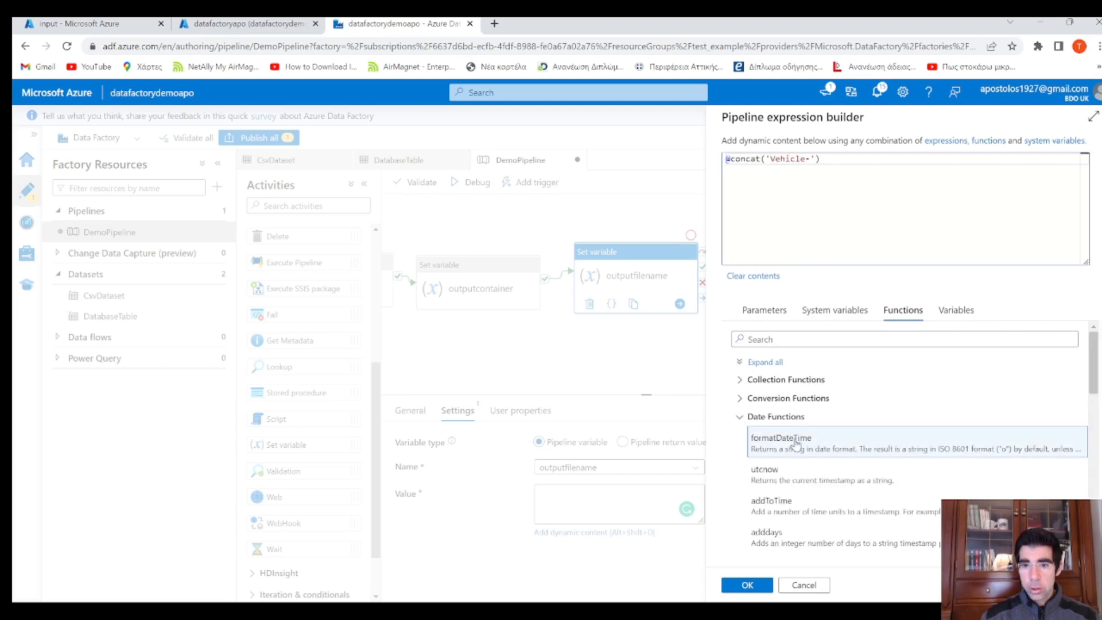
click(799, 477)
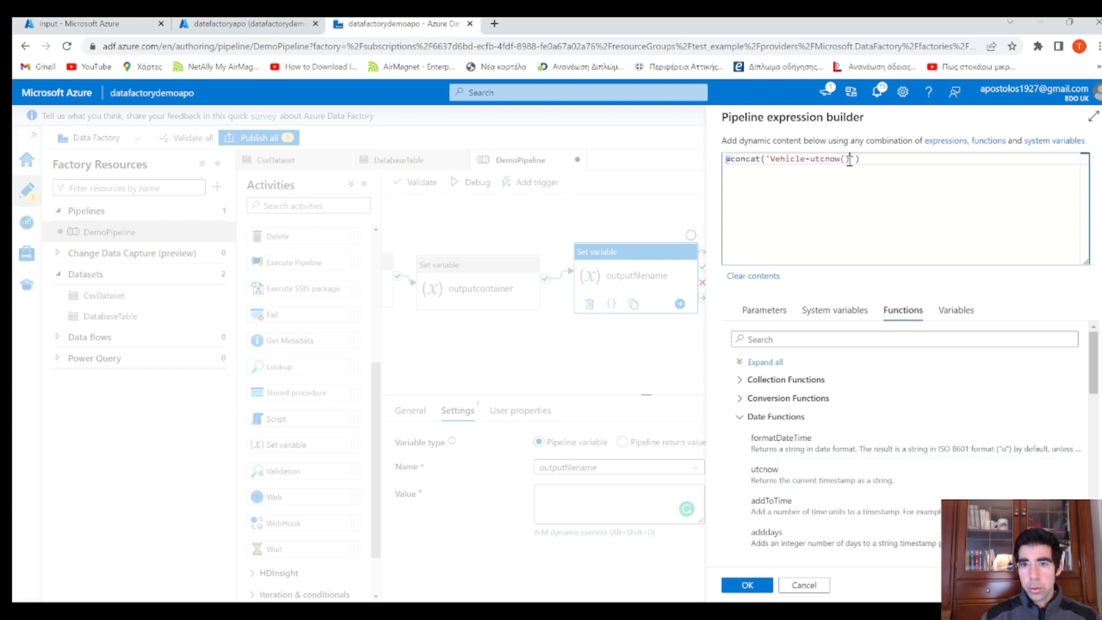
drag(851, 159, 812, 163)
key(ctrl+x)
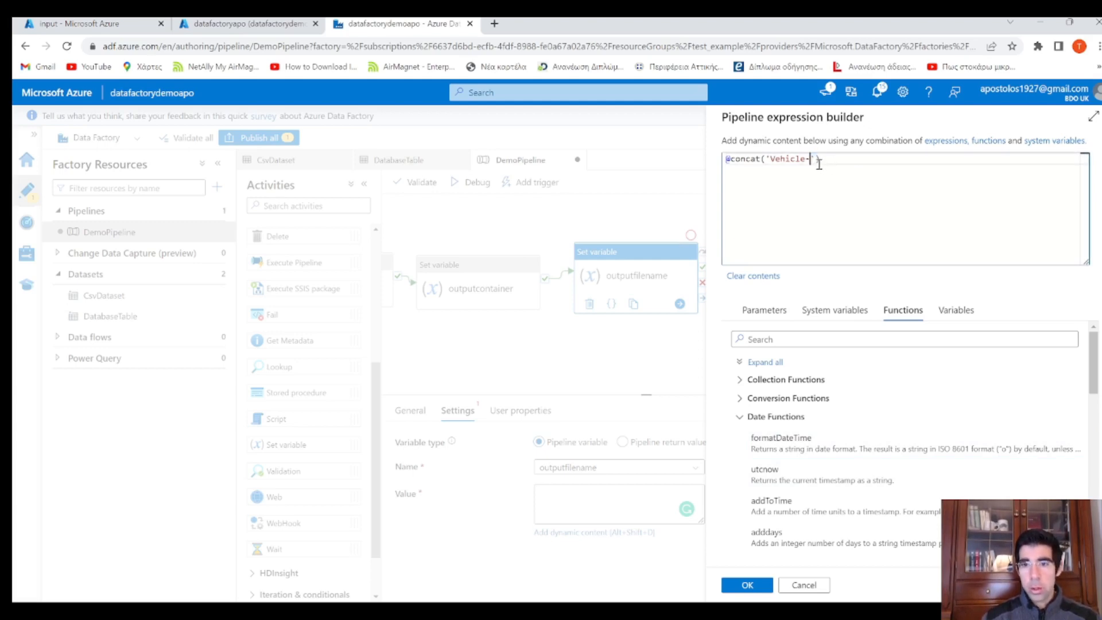
key(Right)
text(,)
key(ctrl+v)
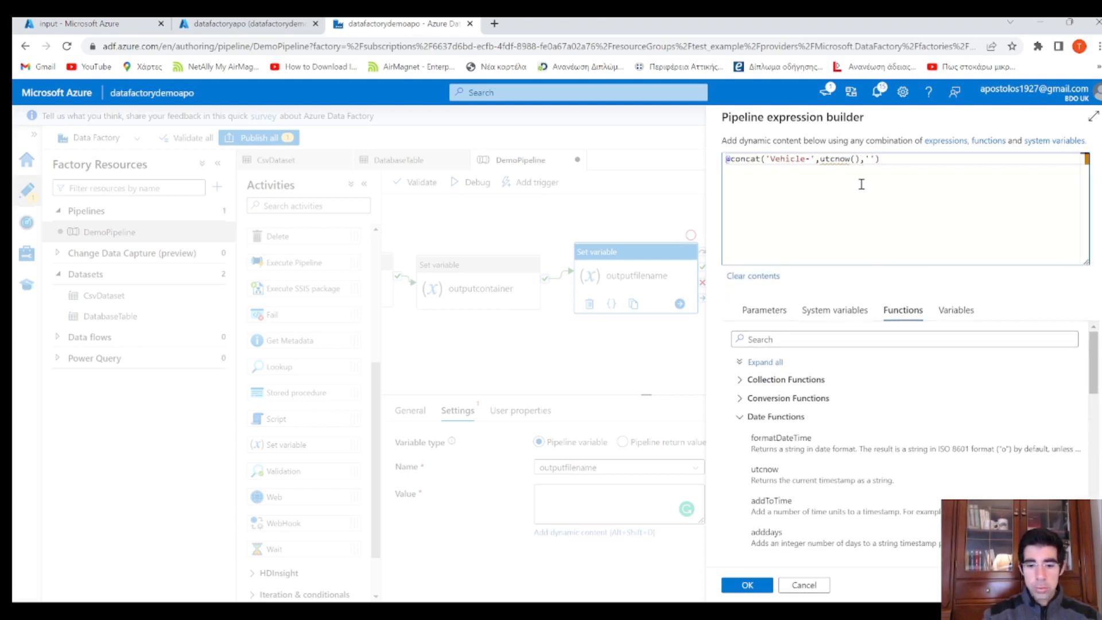
text(,'.csv)
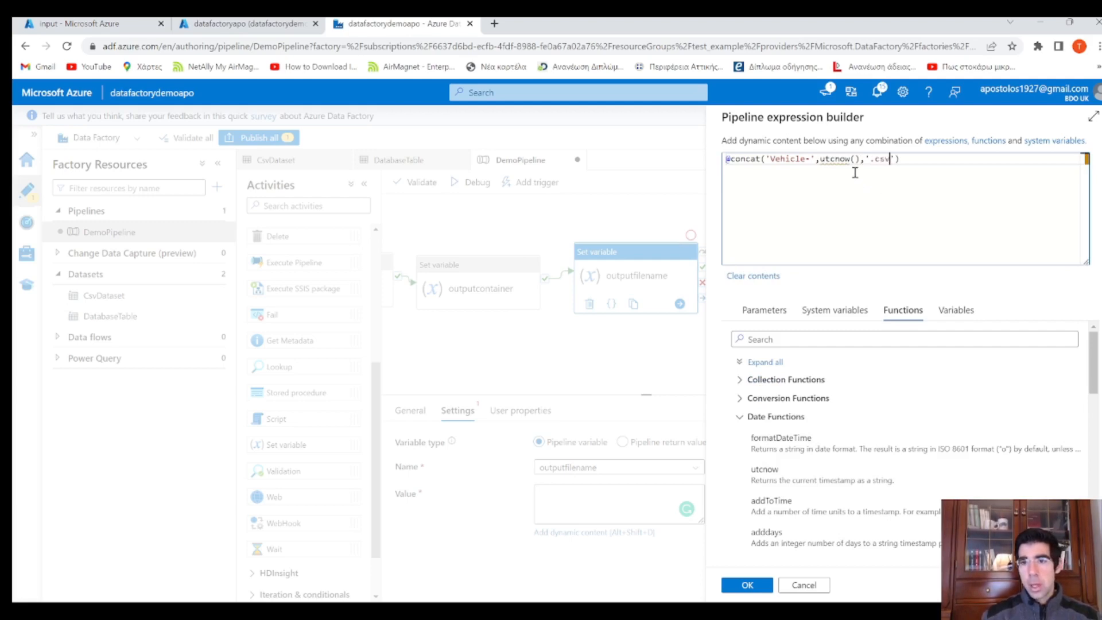
drag(861, 159, 819, 159)
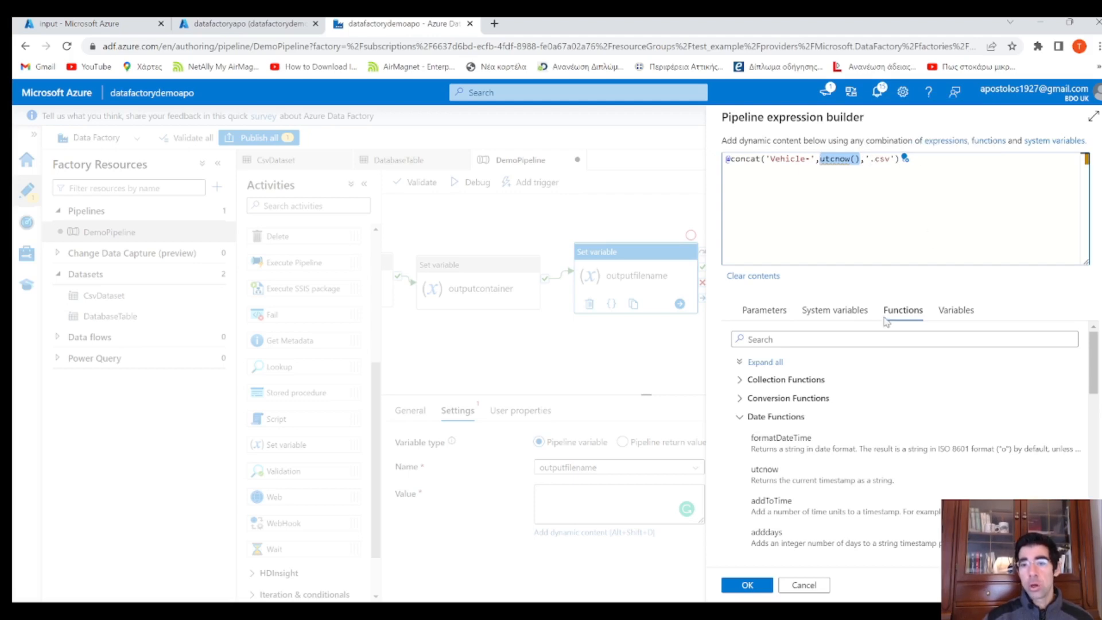
click(757, 587)
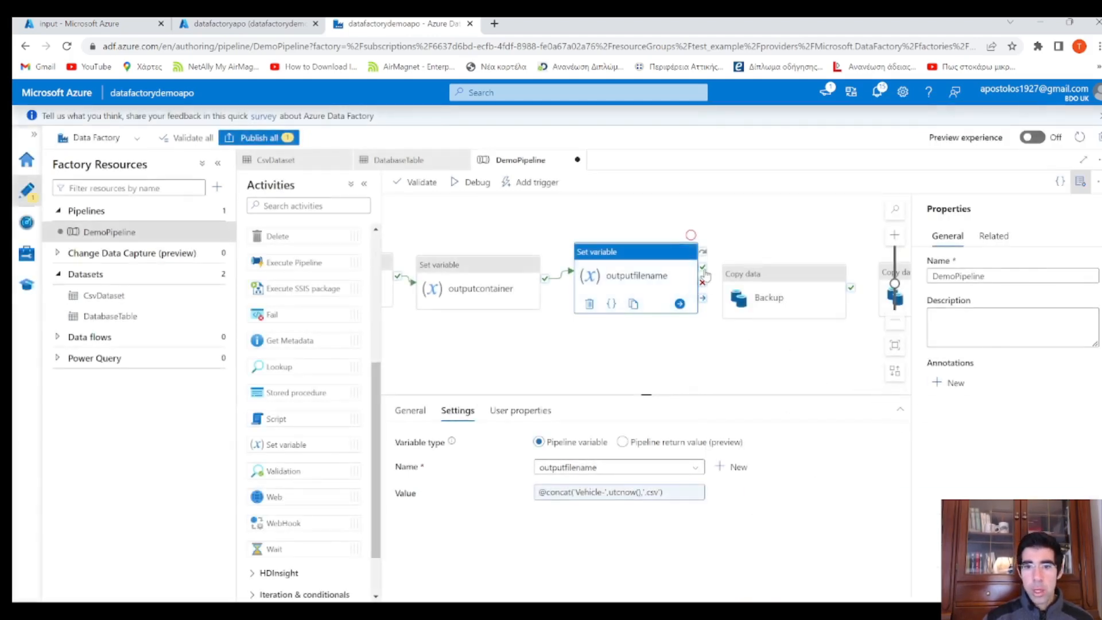
drag(703, 267, 747, 288)
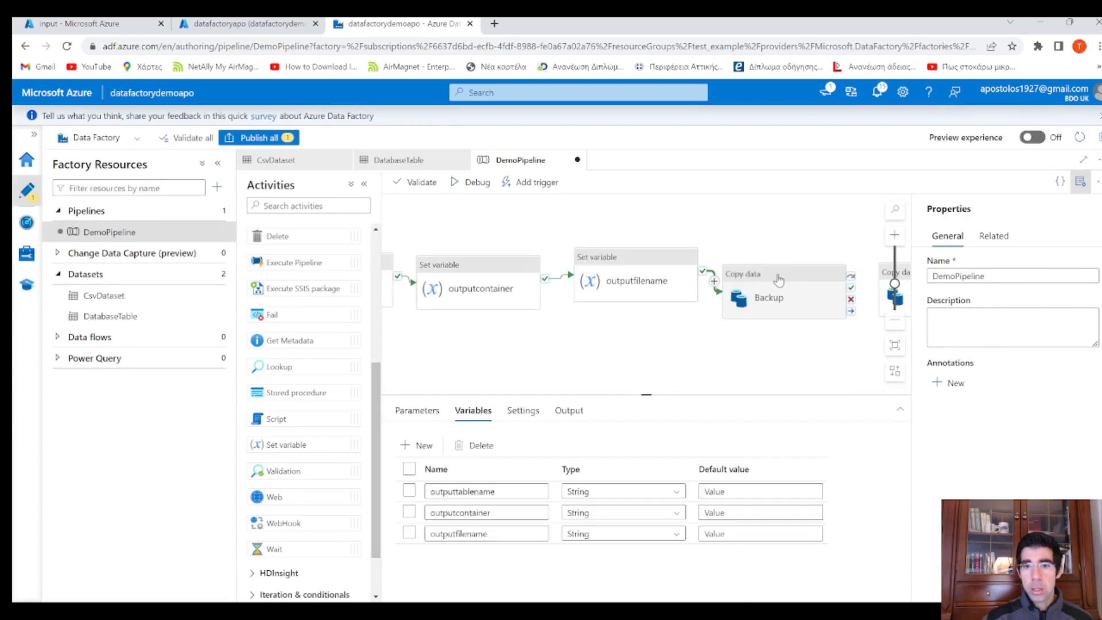
Open the dynamic content editor for the Backup copy's source tablename
click(668, 262)
click(757, 273)
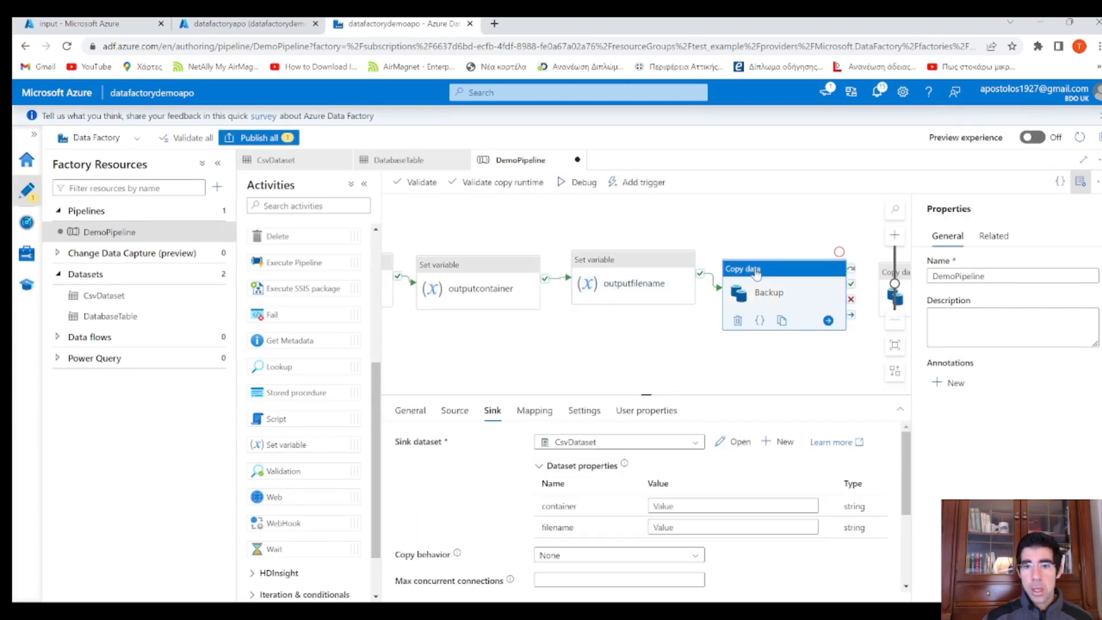
click(455, 410)
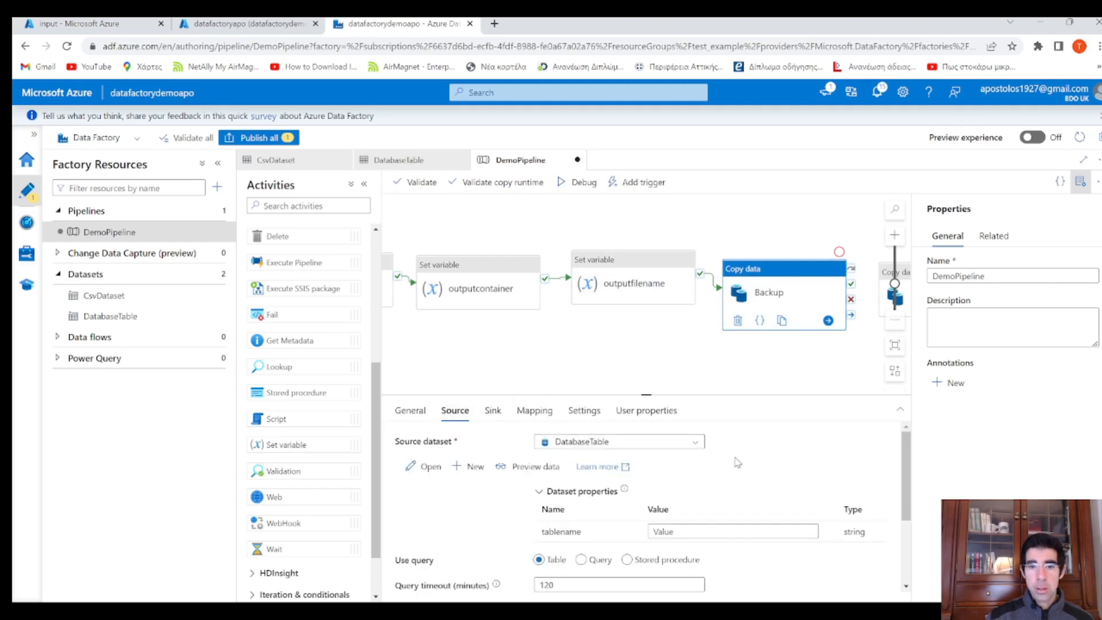
scroll(738, 456, down, 2)
click(741, 466)
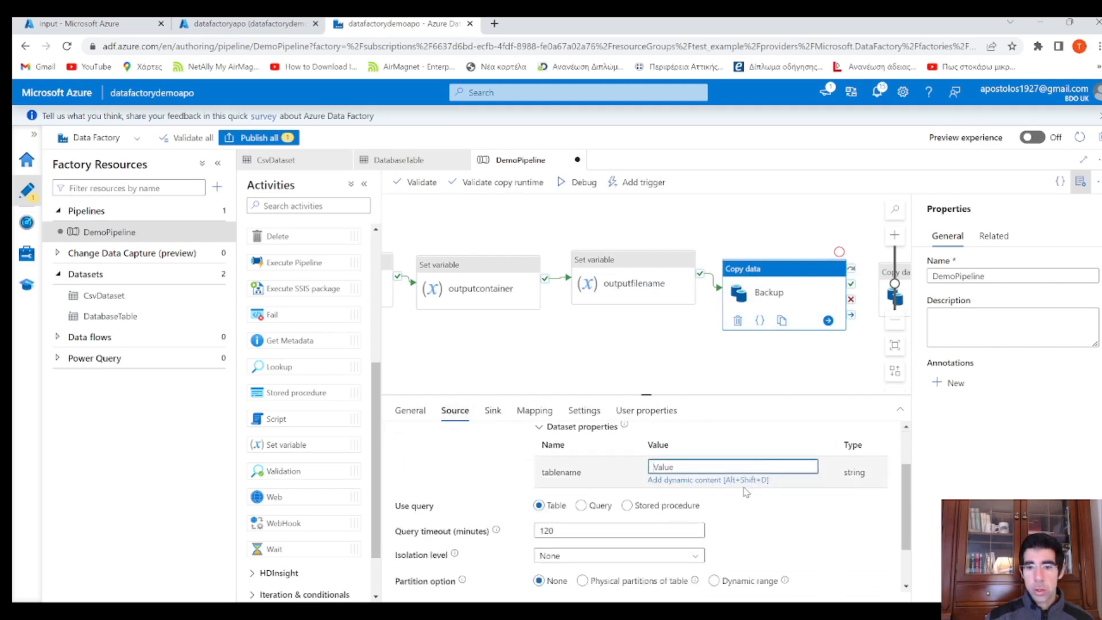
click(738, 481)
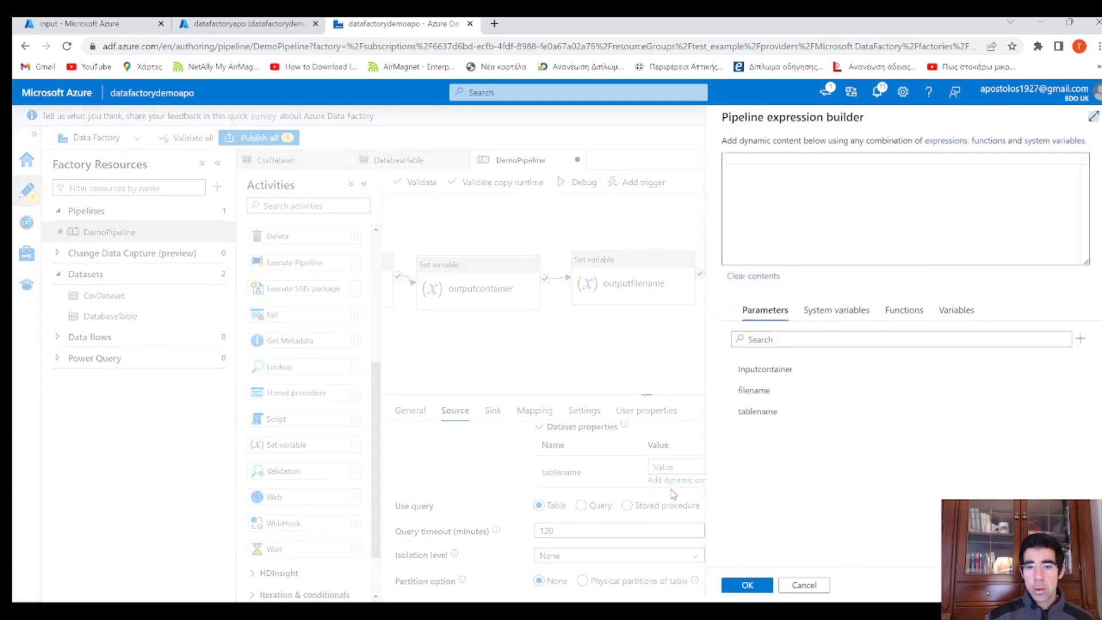
click(770, 198)
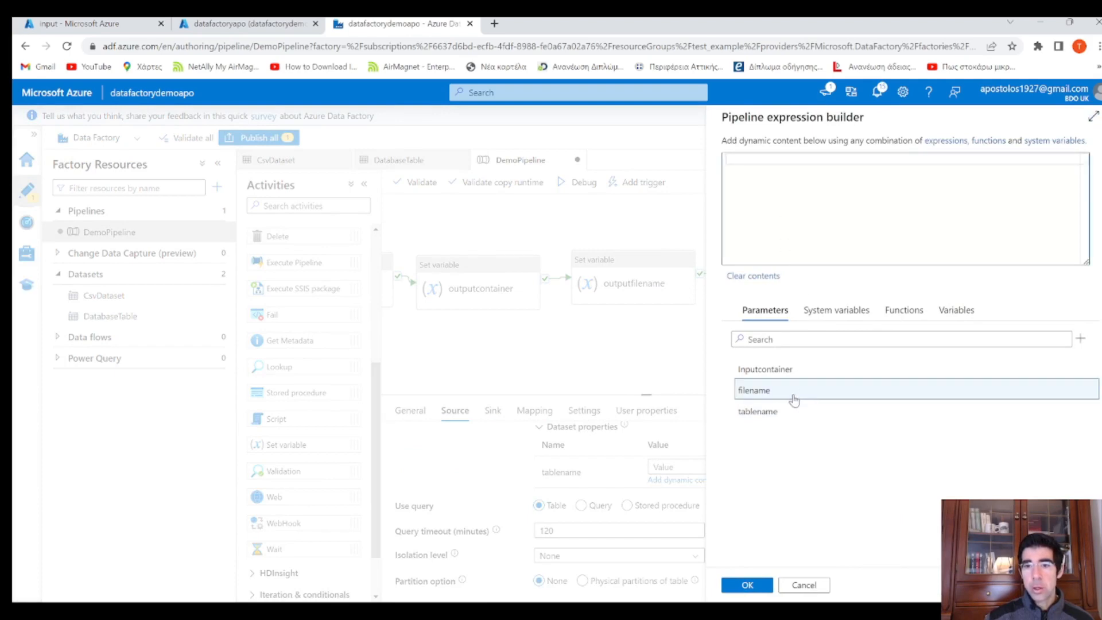
click(955, 311)
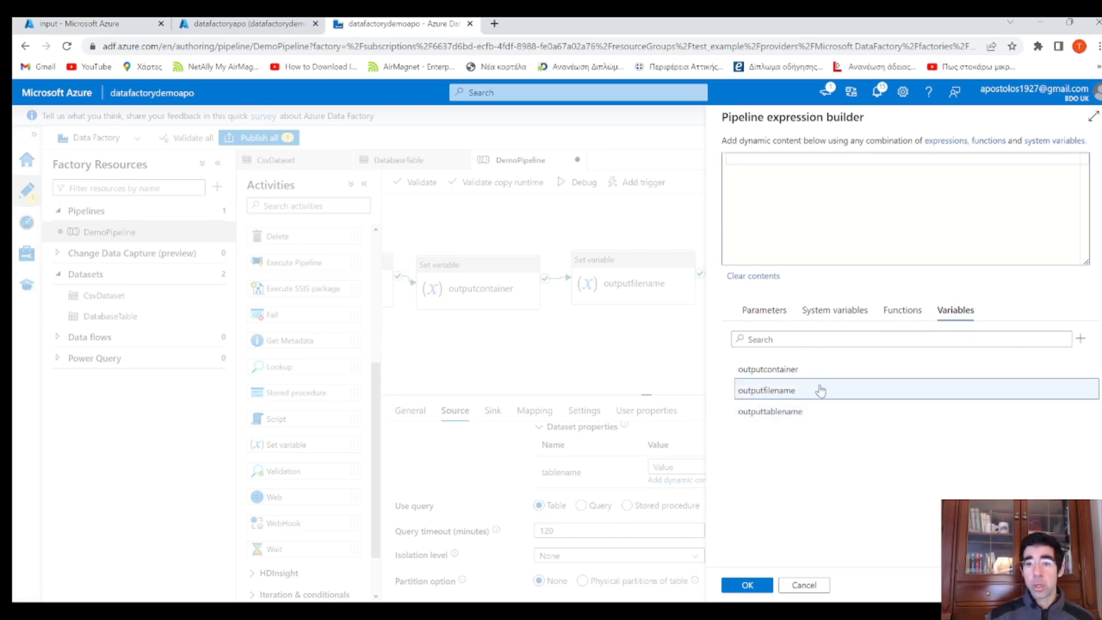
click(800, 414)
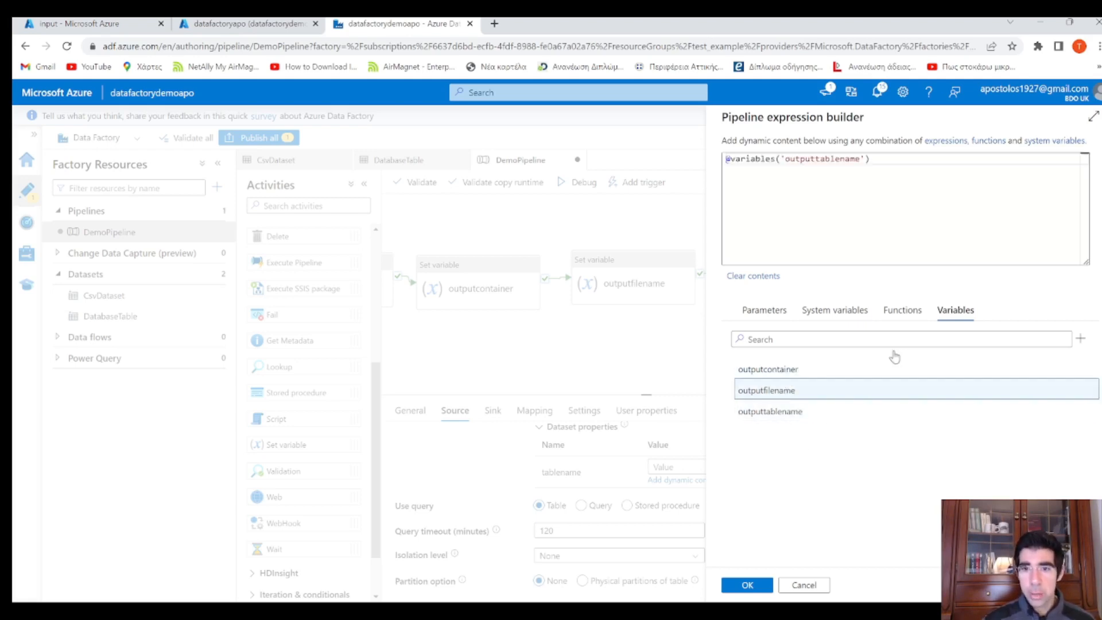
drag(878, 175, 635, 143)
click(756, 168)
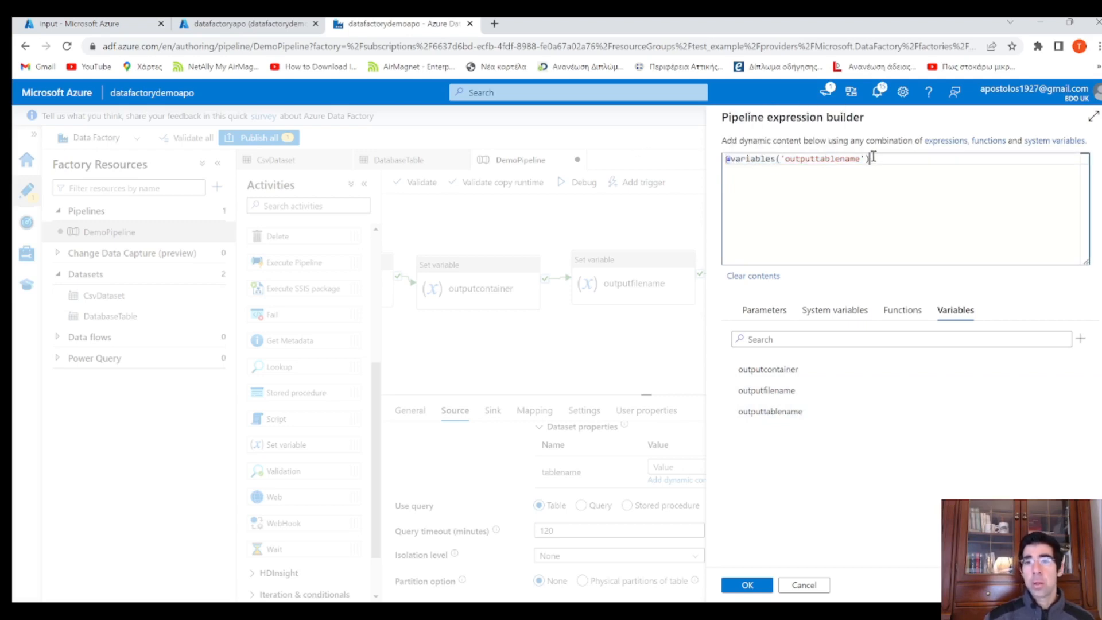
drag(874, 158, 716, 156)
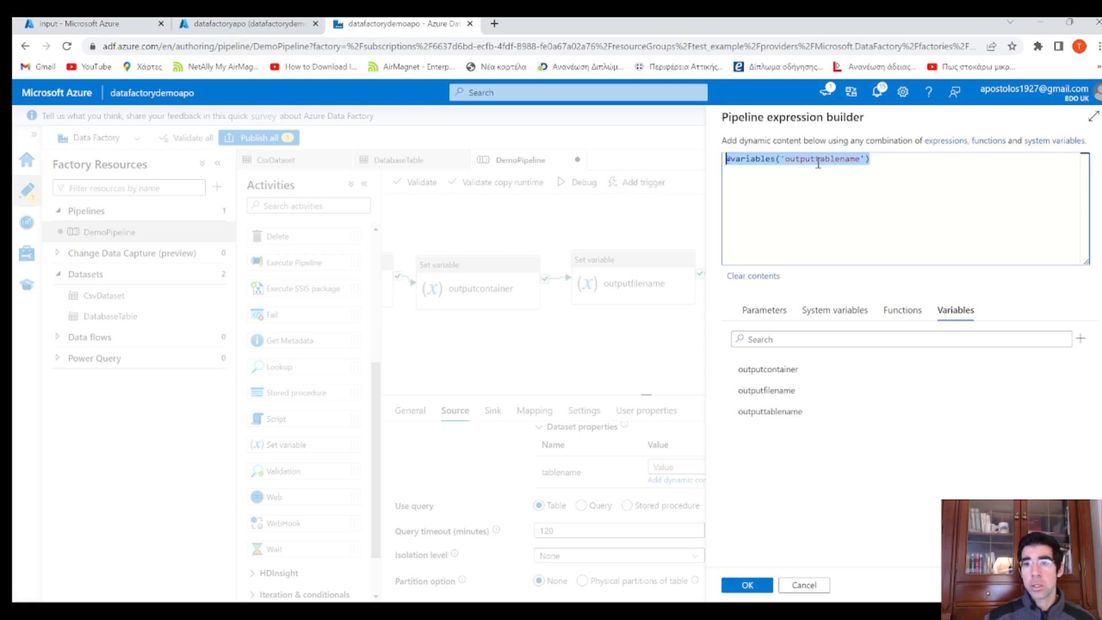
click(747, 585)
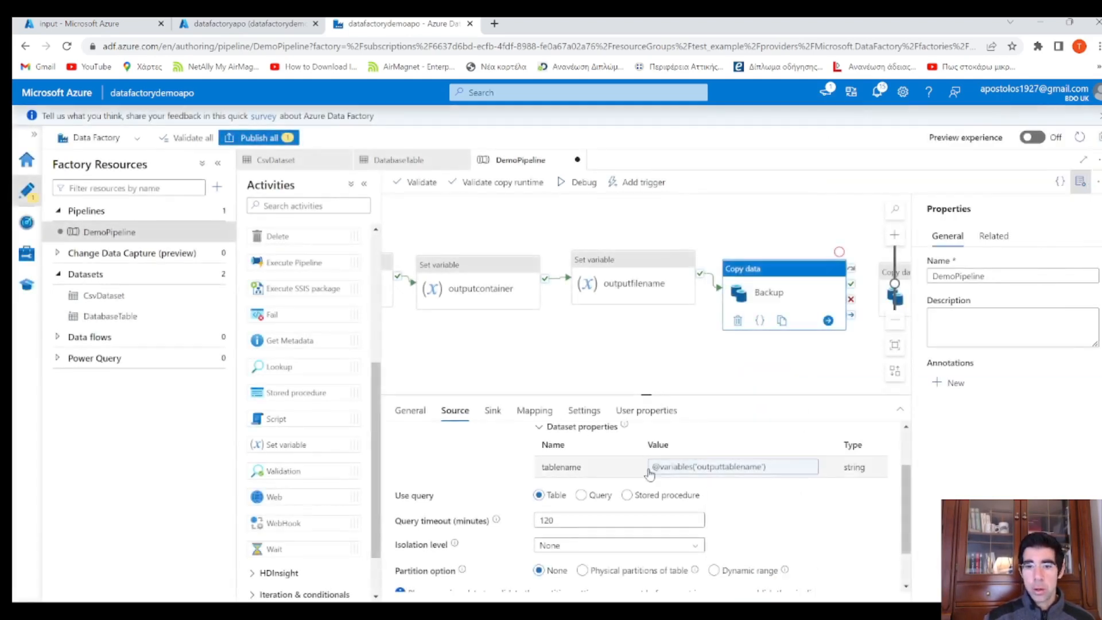
scroll(659, 499, up, 1)
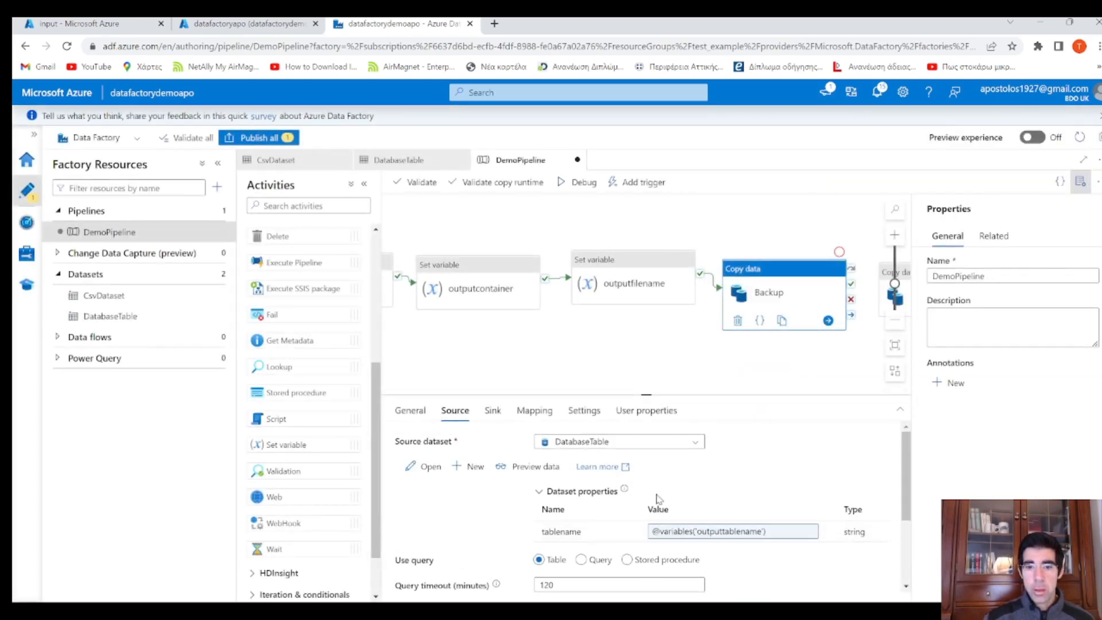
click(493, 410)
click(719, 505)
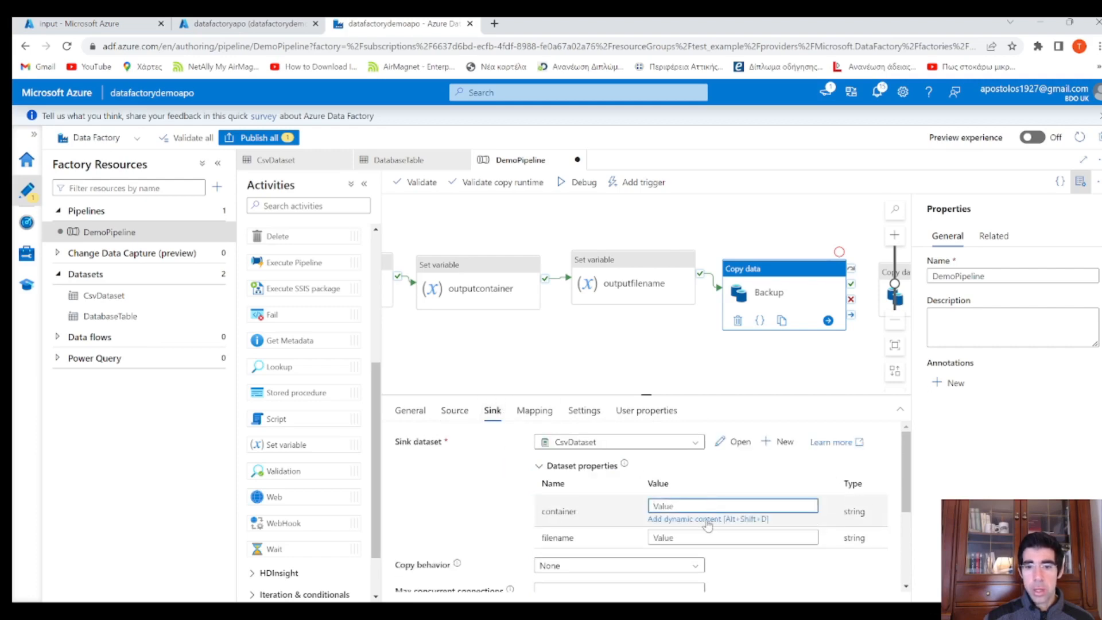
click(708, 520)
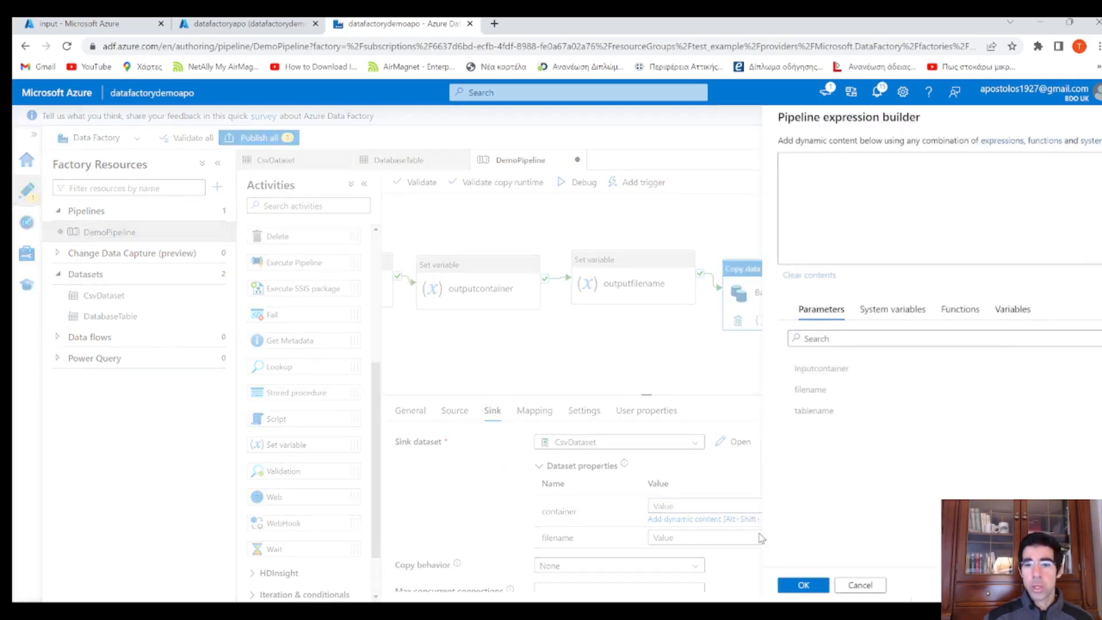
click(956, 310)
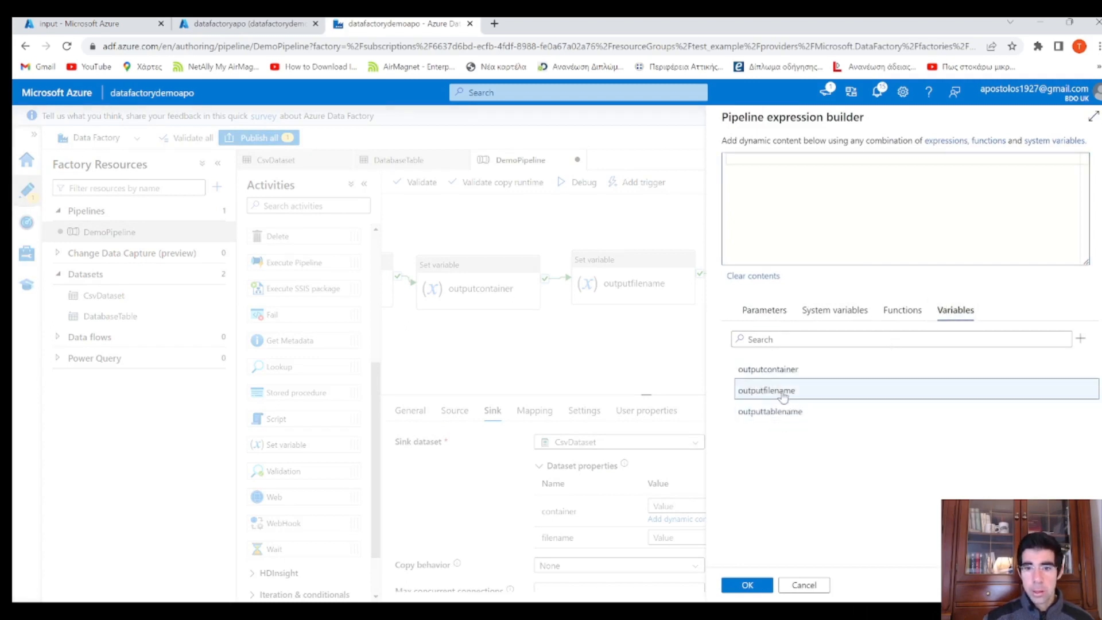
click(769, 369)
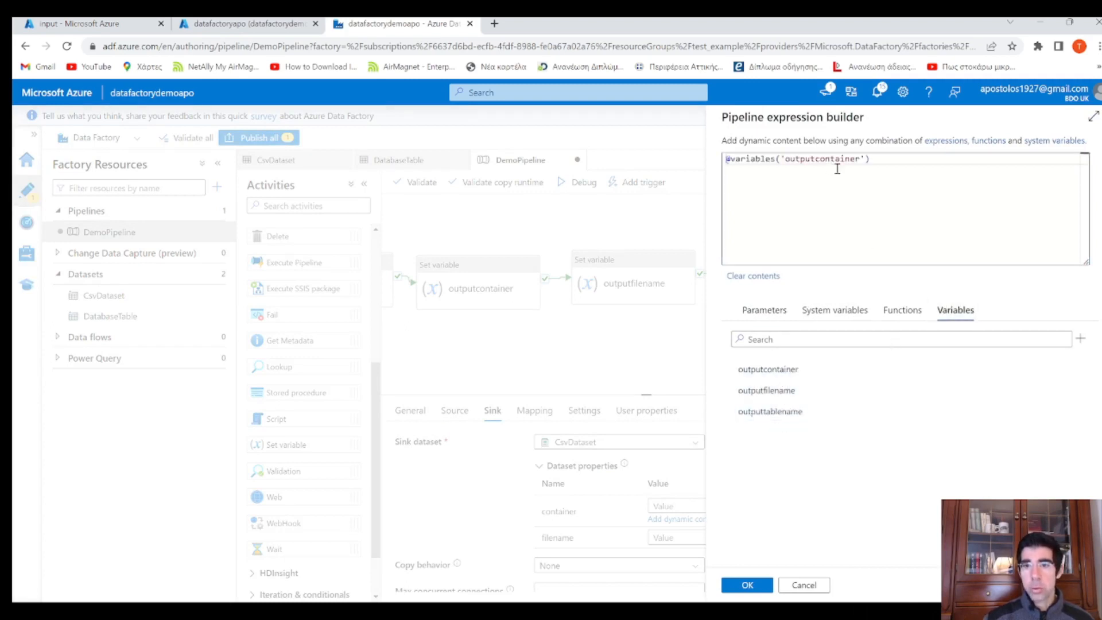
click(747, 586)
click(726, 541)
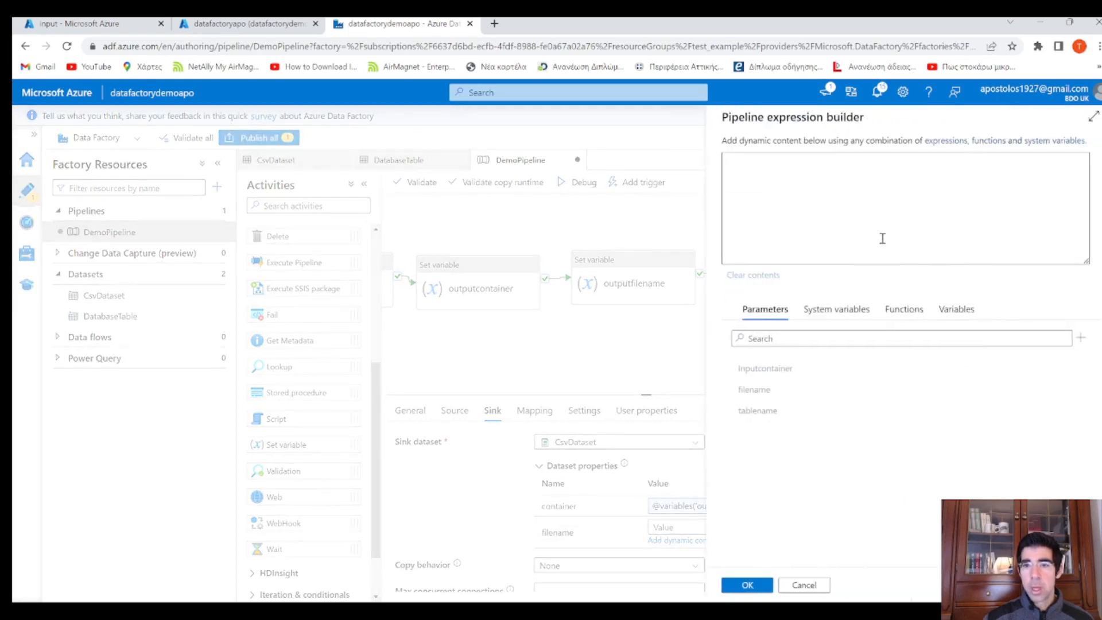
click(956, 310)
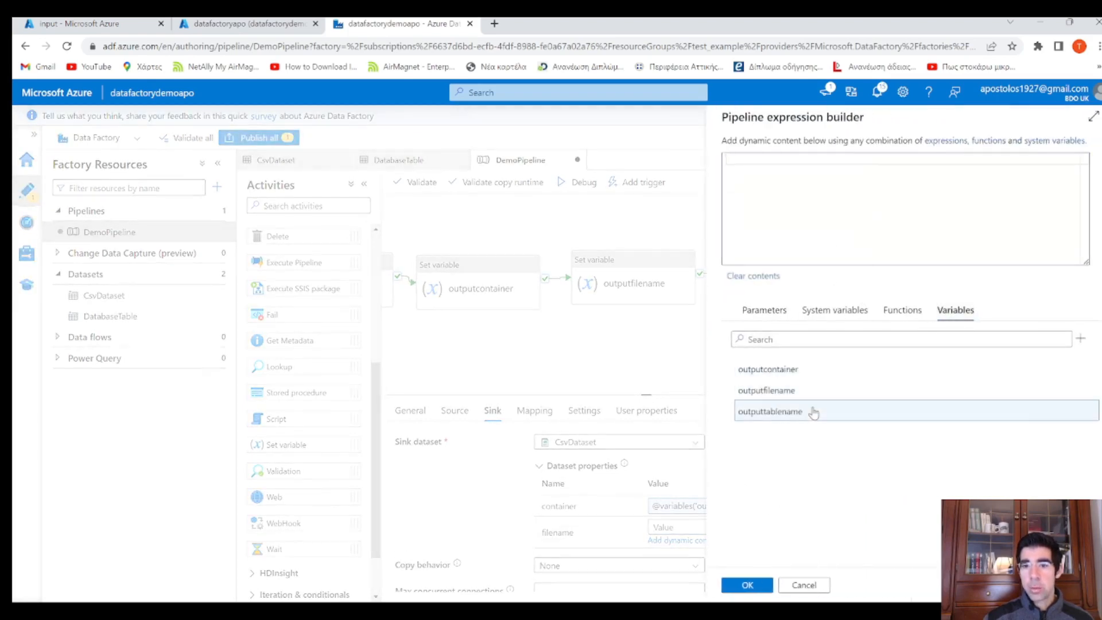
click(803, 391)
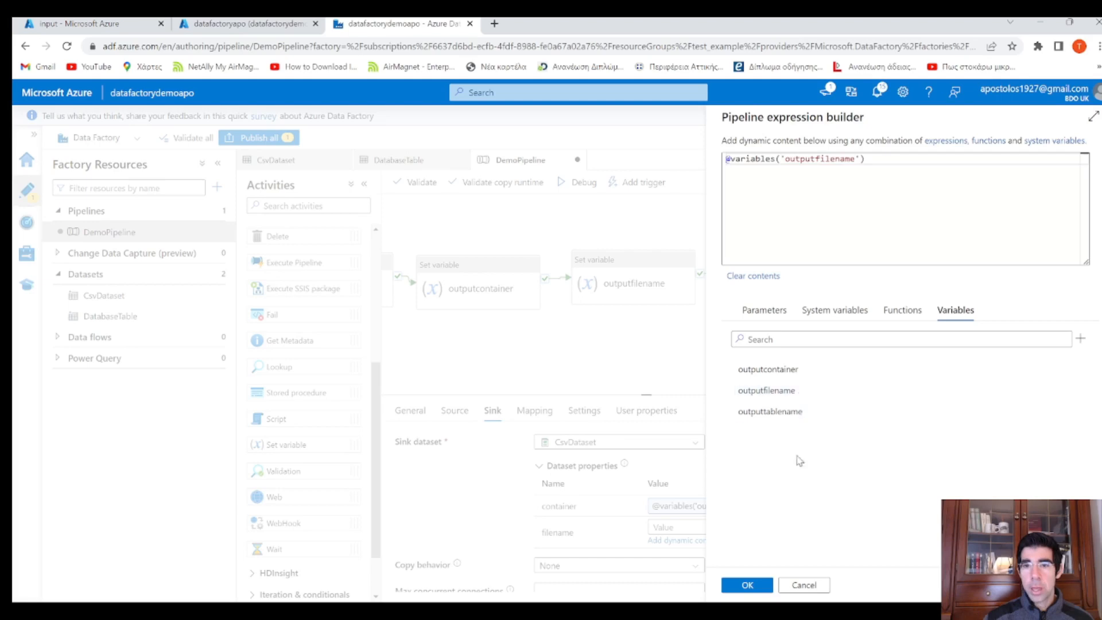
click(747, 585)
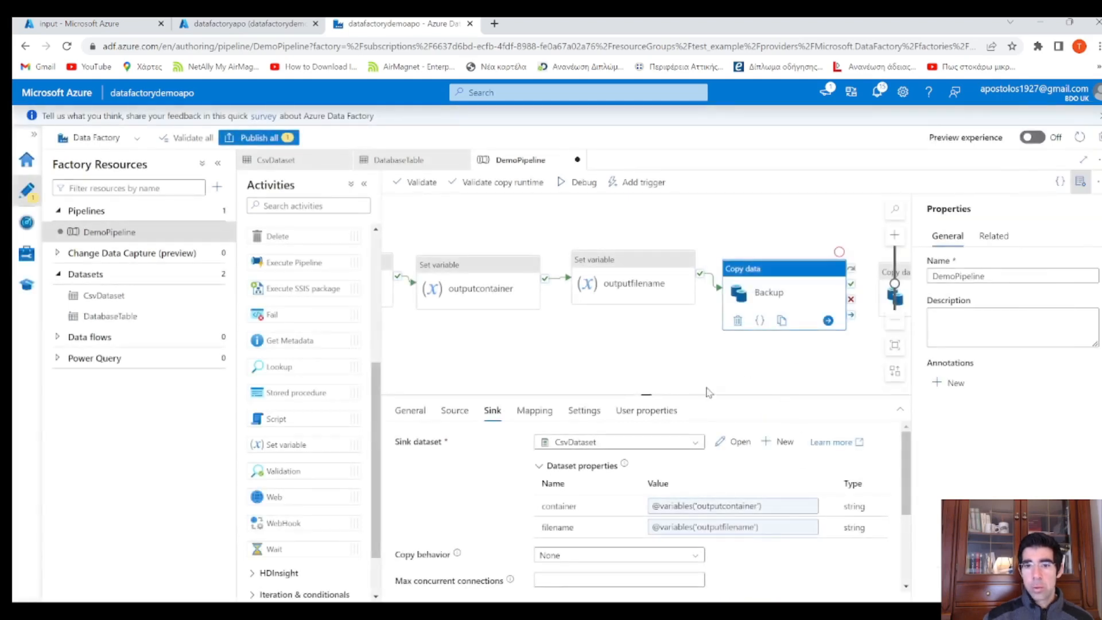
drag(673, 380, 530, 356)
Connect Backup's success output to Copy CSV and review both copy activities' settings
click(532, 356)
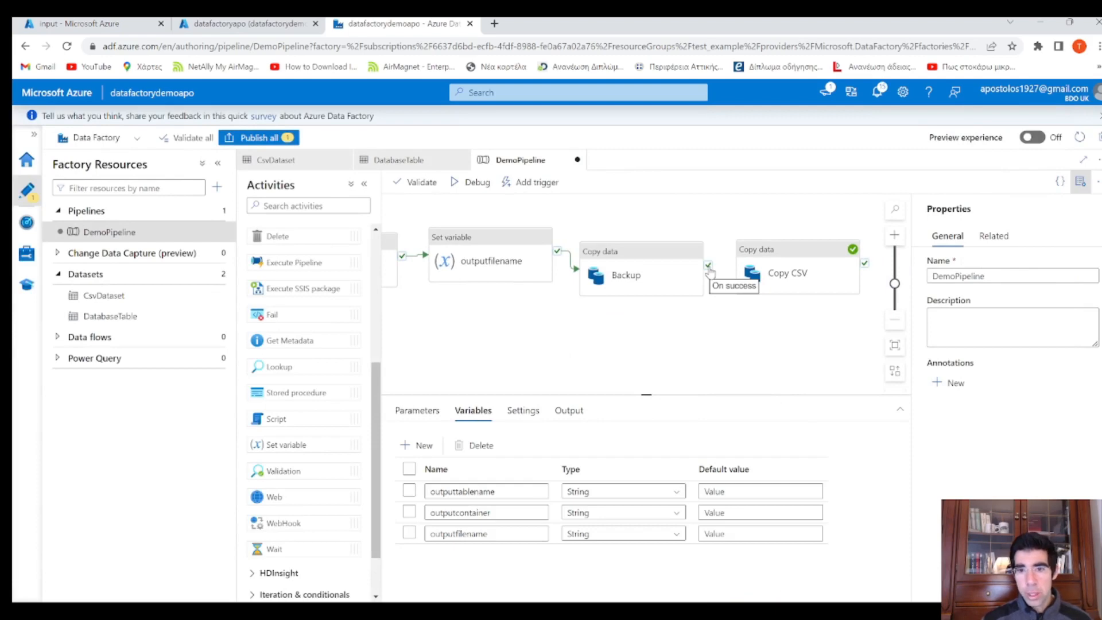
drag(708, 268, 747, 267)
drag(764, 345, 657, 363)
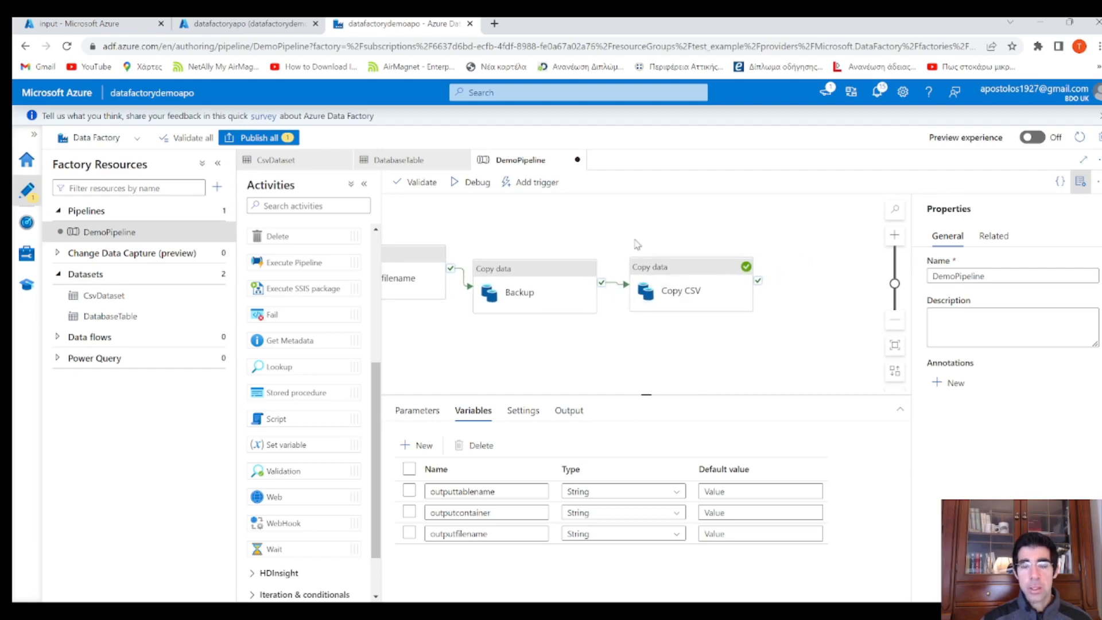
click(577, 269)
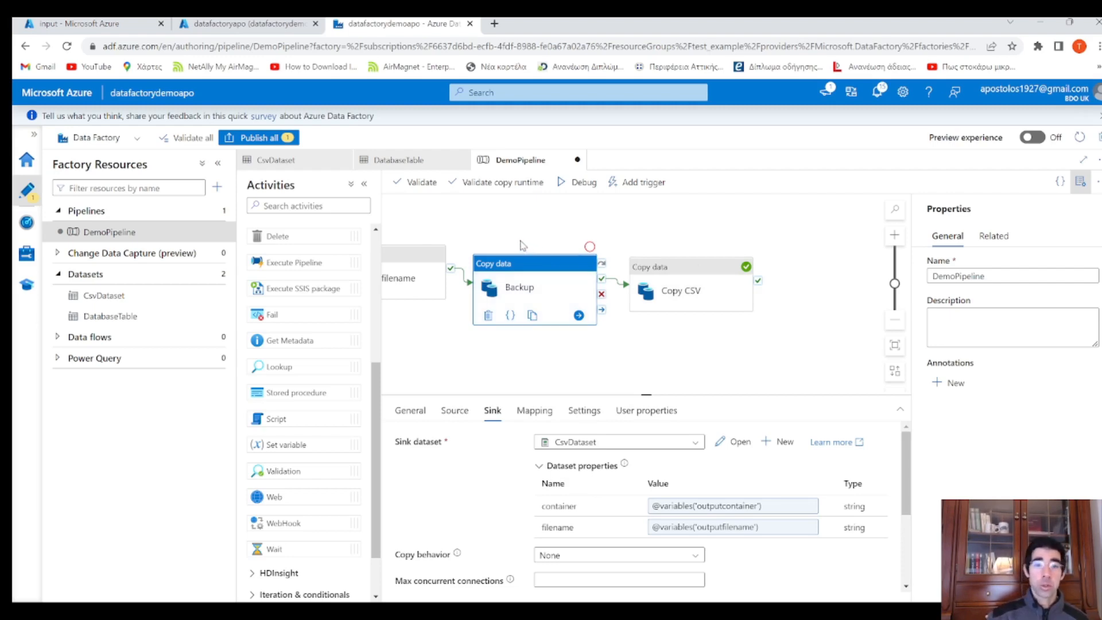
click(669, 270)
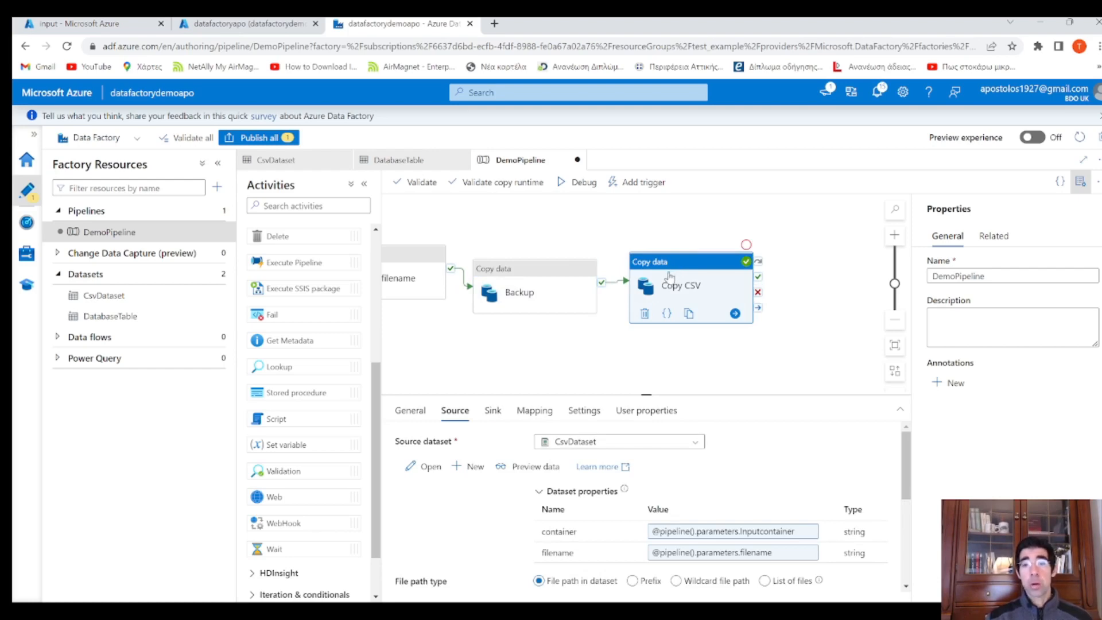
Publish all pipeline changes and start a debug run
click(248, 138)
click(764, 585)
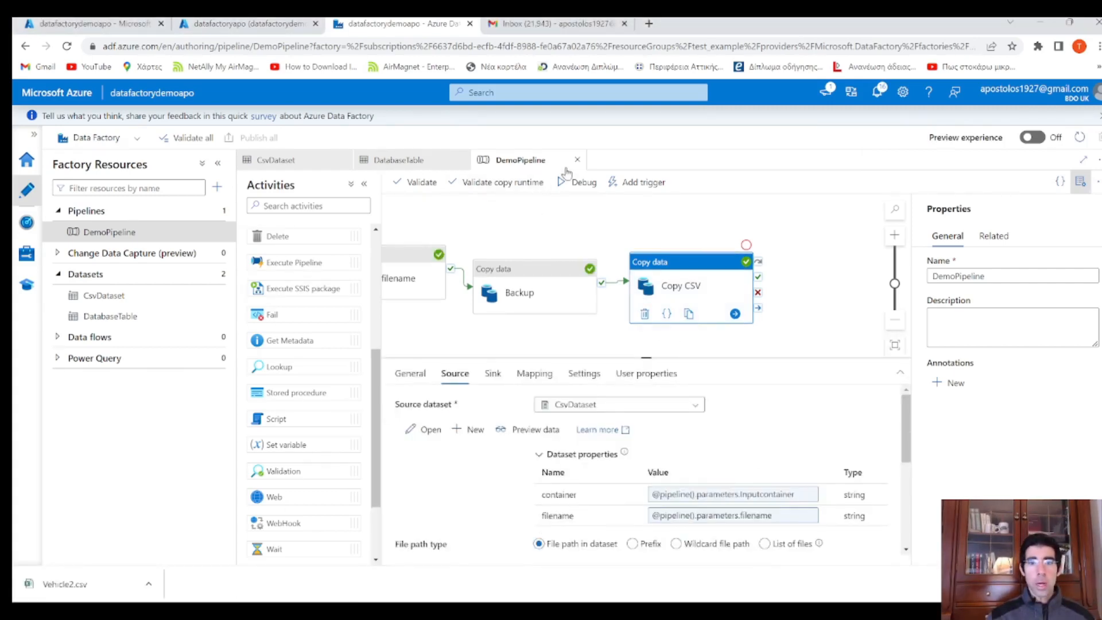
click(586, 196)
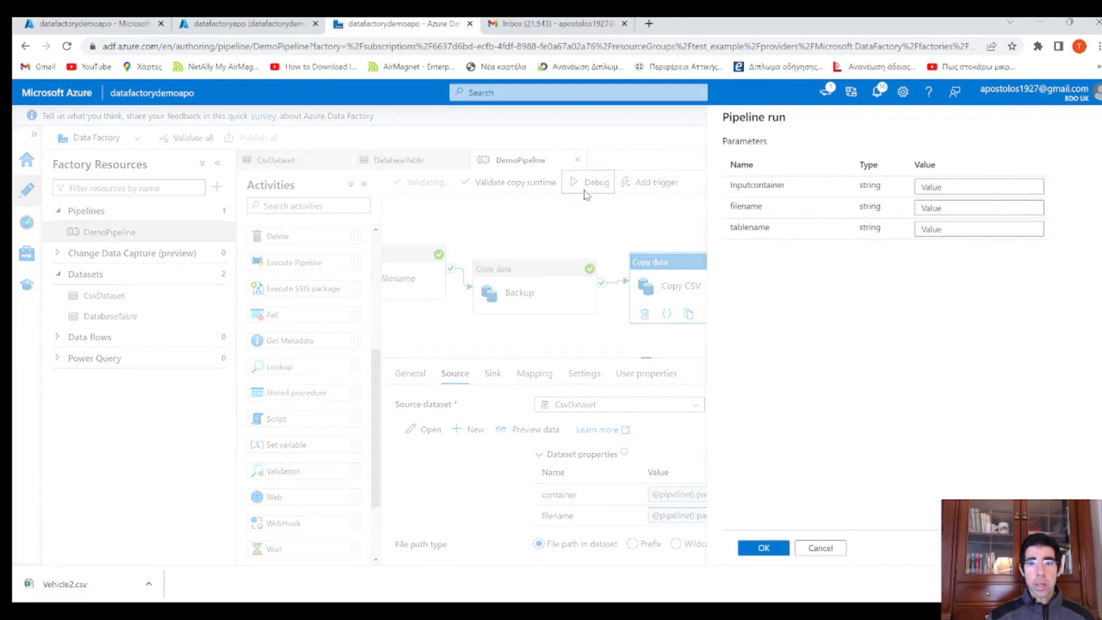
Enter run parameters Inputcontainer input, filename Vehicle.csv, tablename VEHICLE, and launch the debug run
click(945, 187)
text(input)
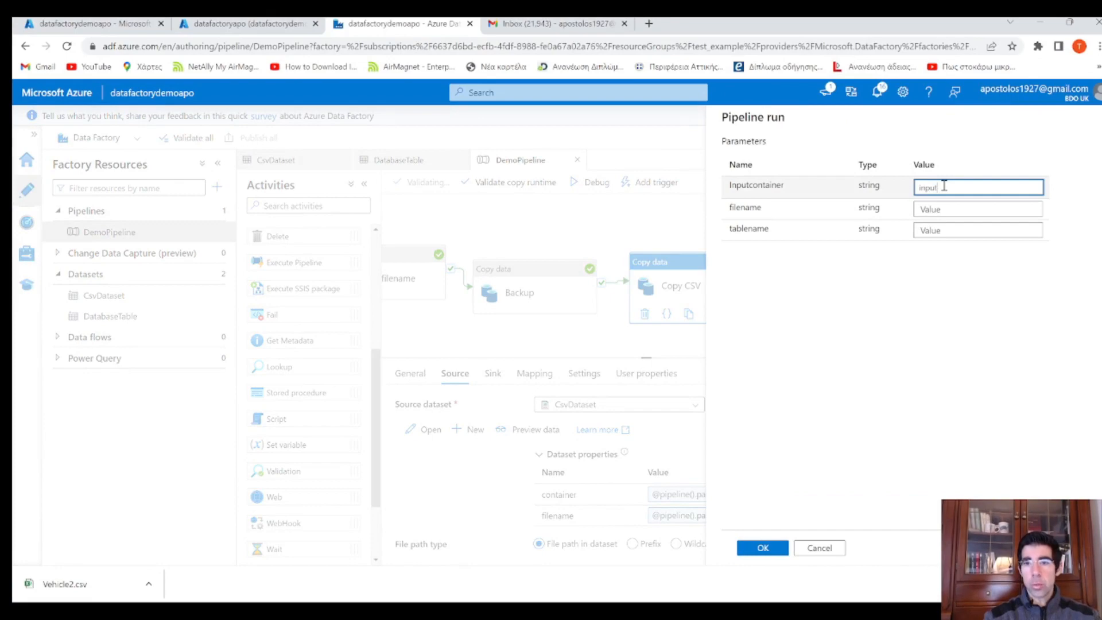
key(Tab)
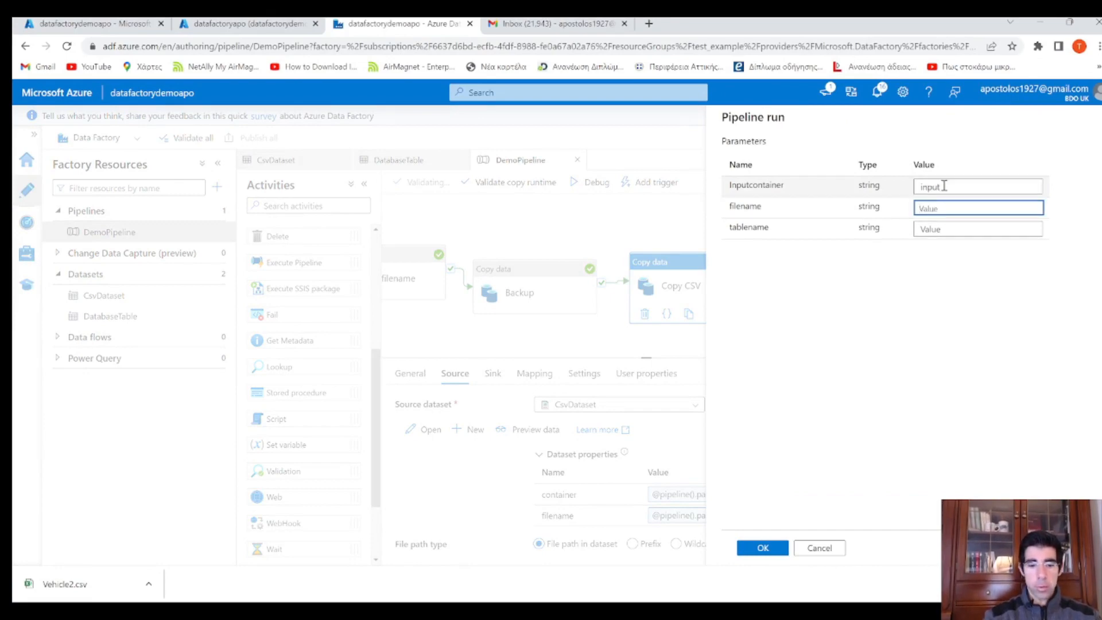
text(Vehicle.csv)
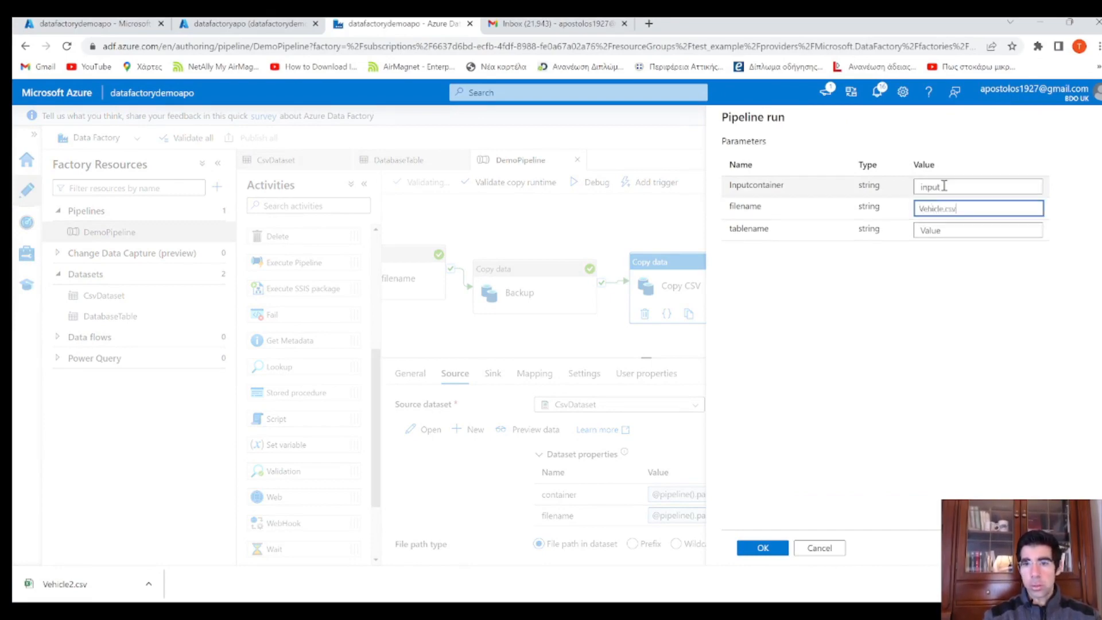
key(Tab)
text(V)
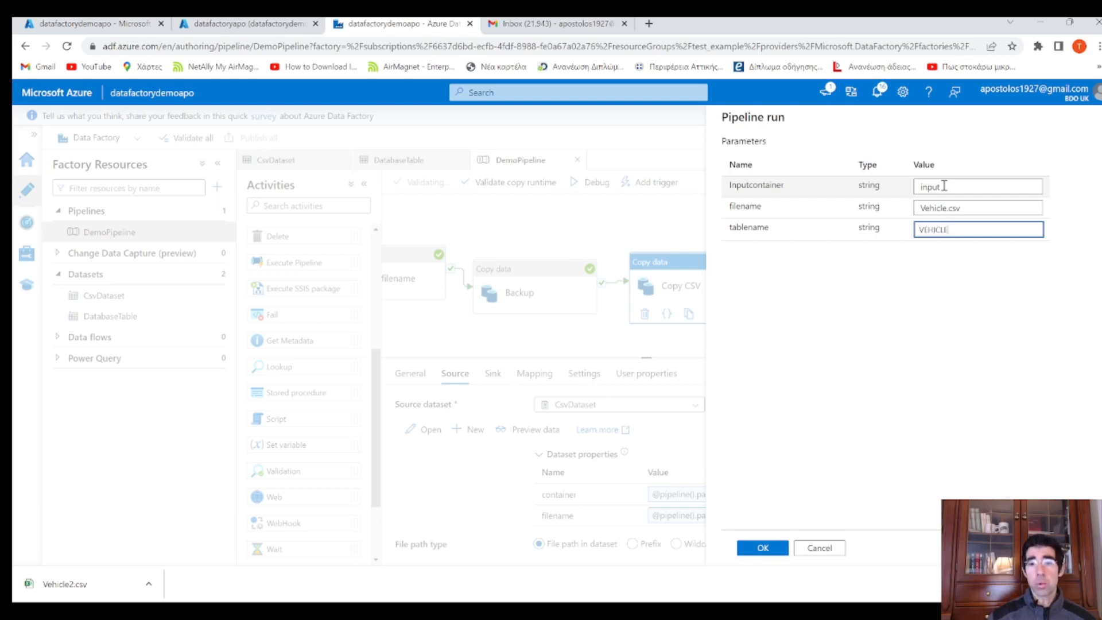
click(764, 549)
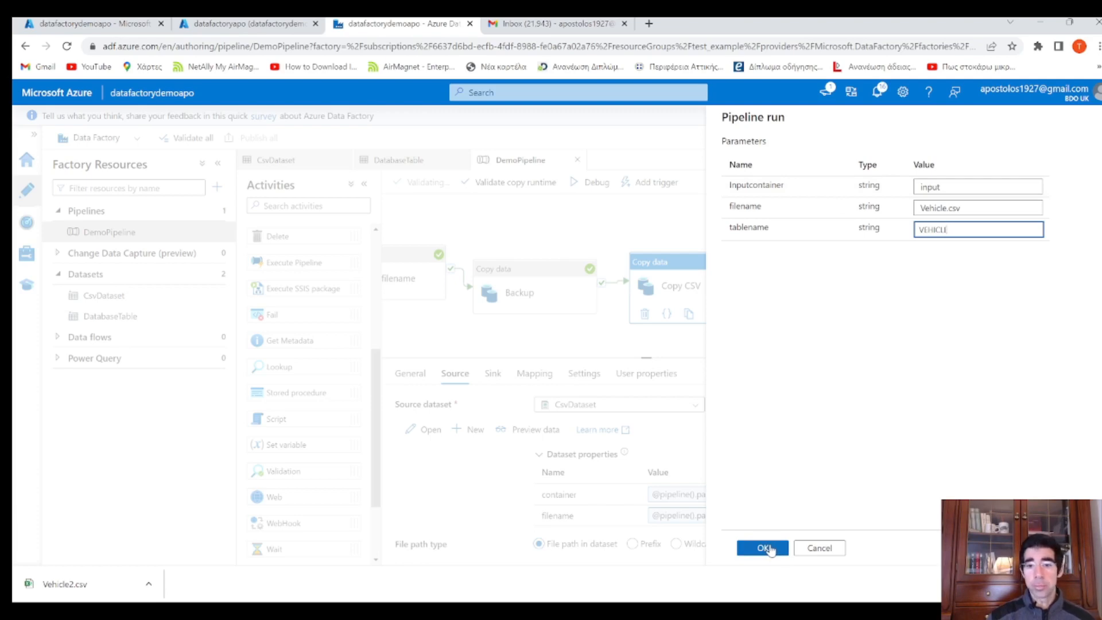
click(764, 548)
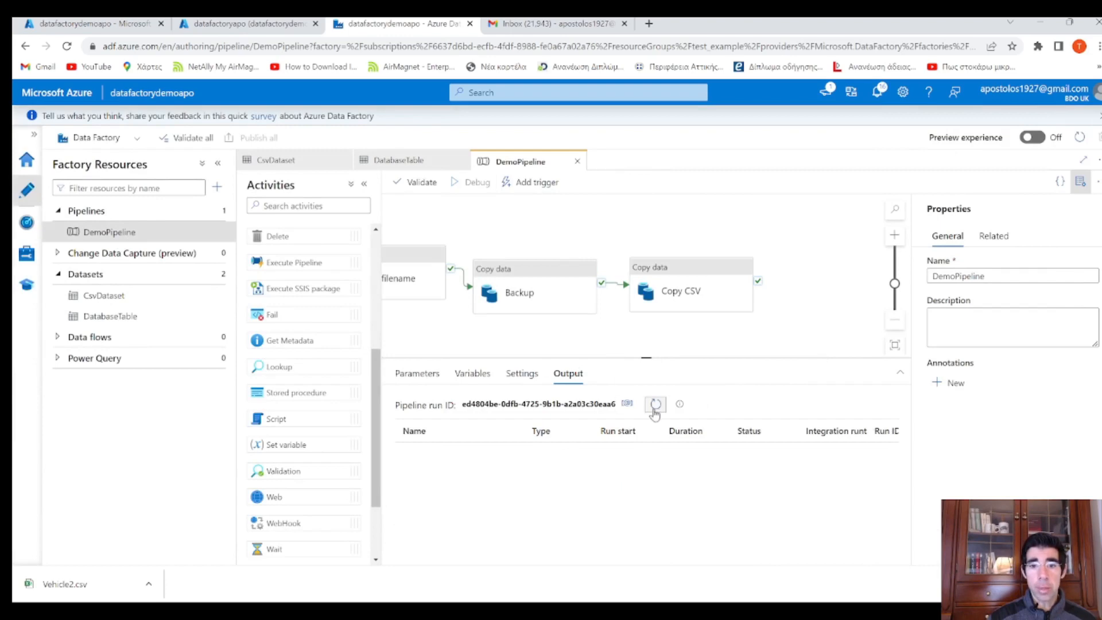
Watch the DemoPipeline debug run until Backup, Copy CSV and all variable activities show Succeeded
click(655, 404)
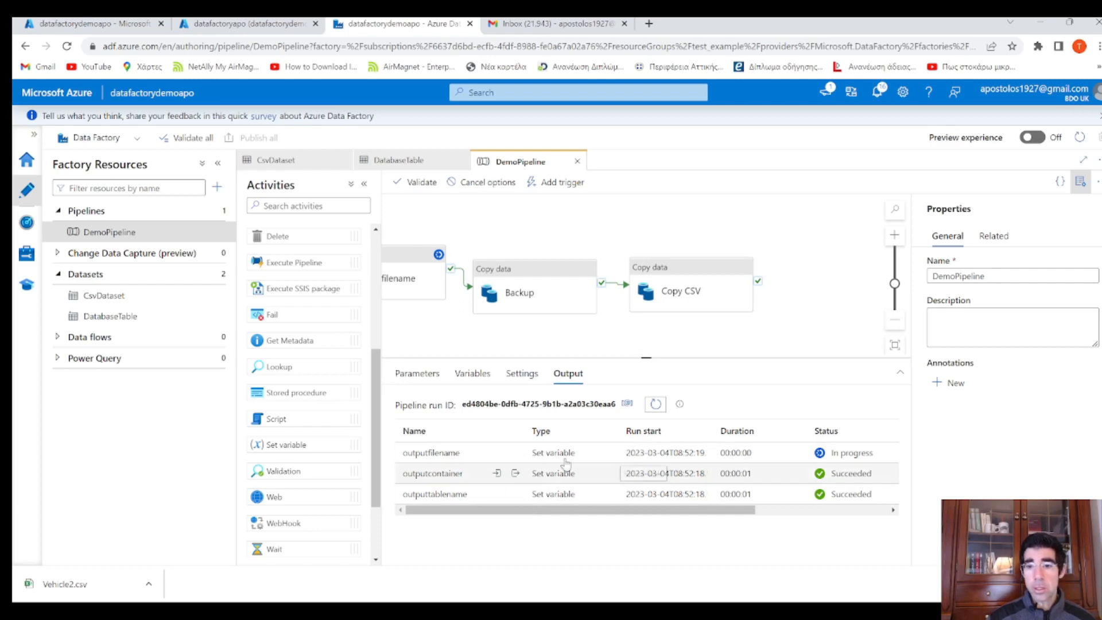
click(655, 410)
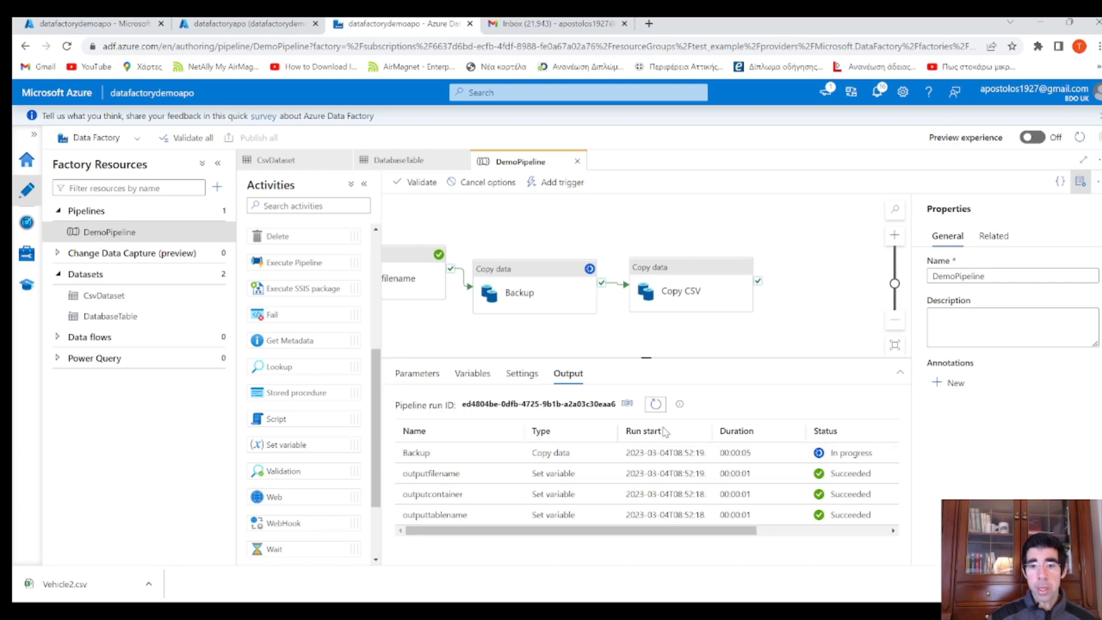
click(657, 408)
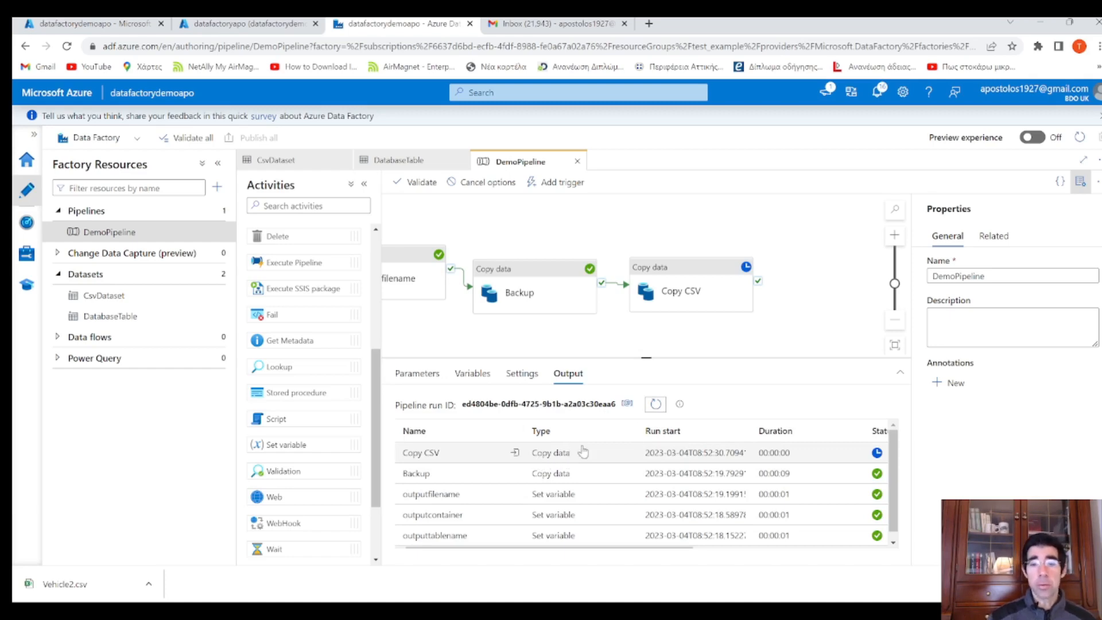
click(658, 406)
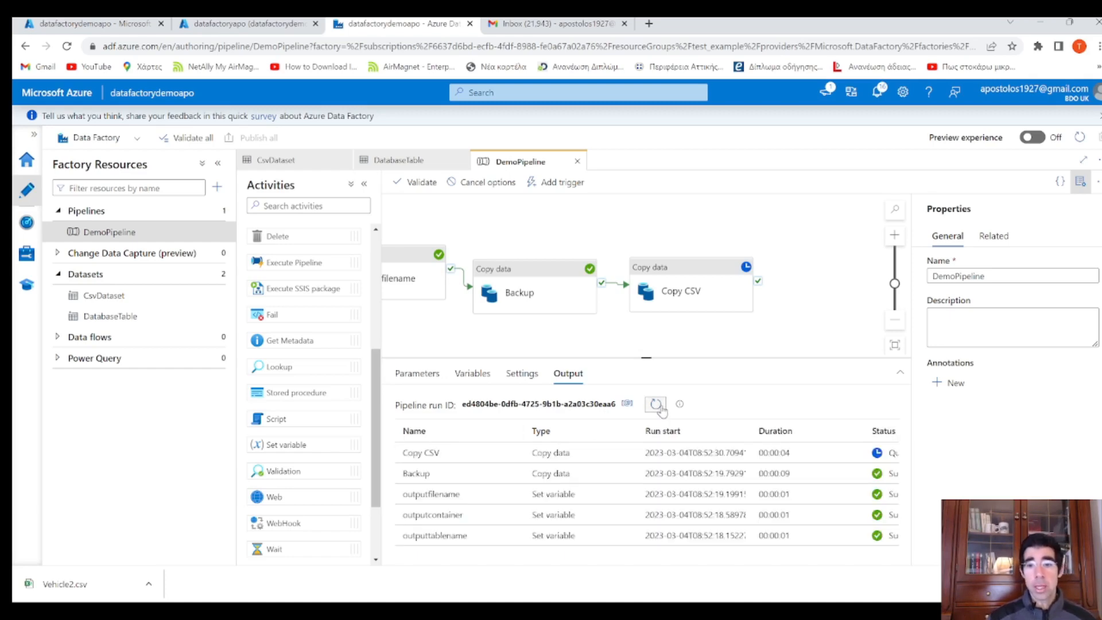
click(658, 406)
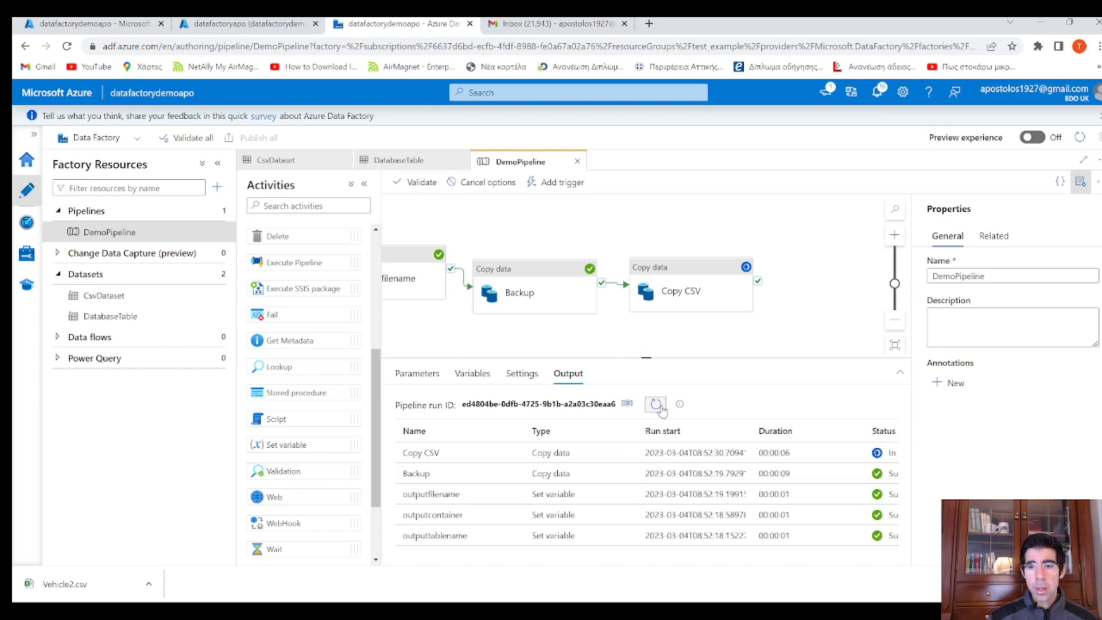
click(658, 406)
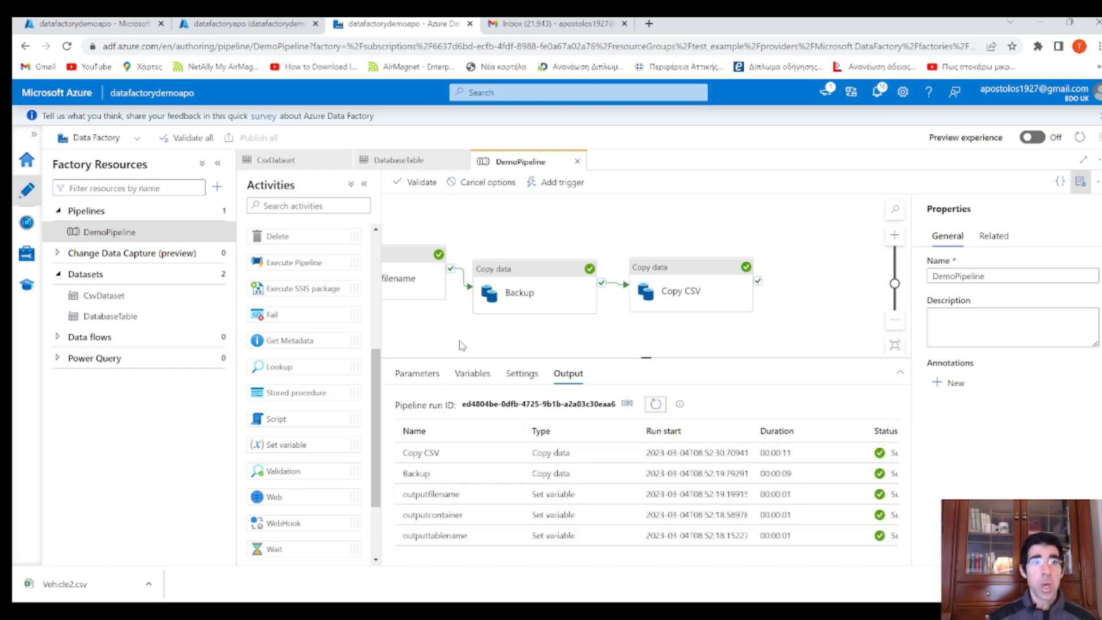
click(96, 29)
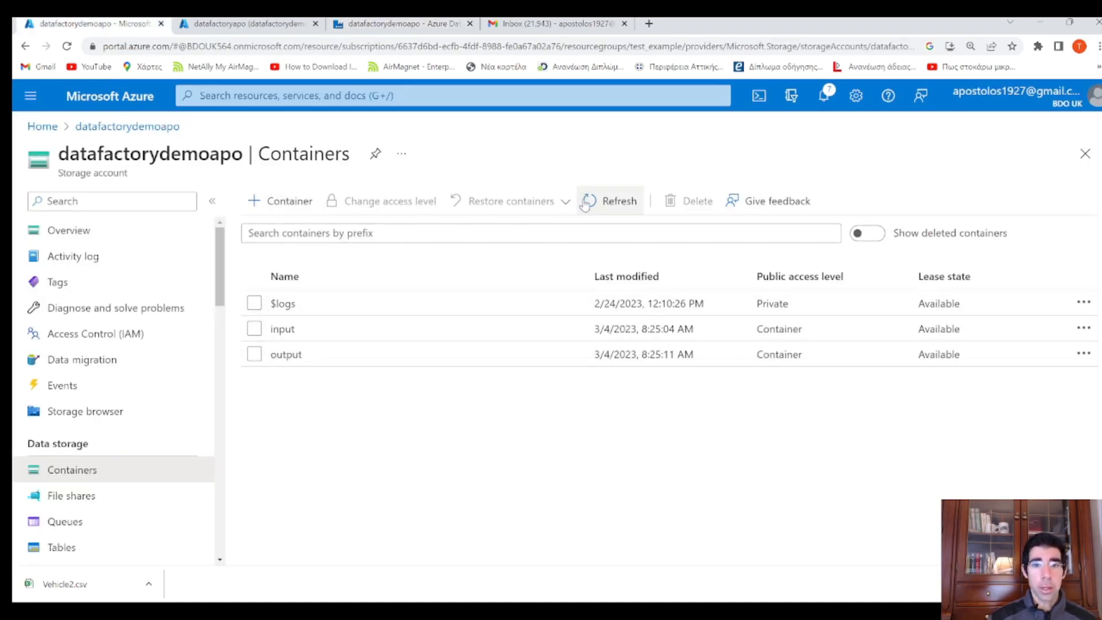
Open the output container and inspect the new timestamped Vehicle-2023-03-04T08:52:19.3866697Z.csv blob
click(608, 201)
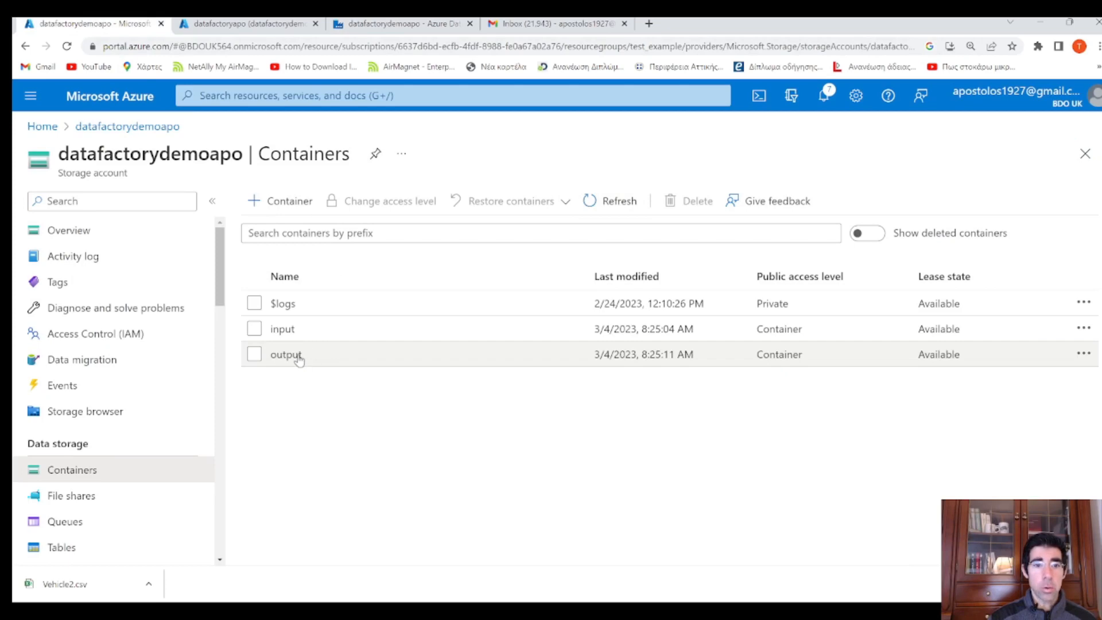
click(296, 354)
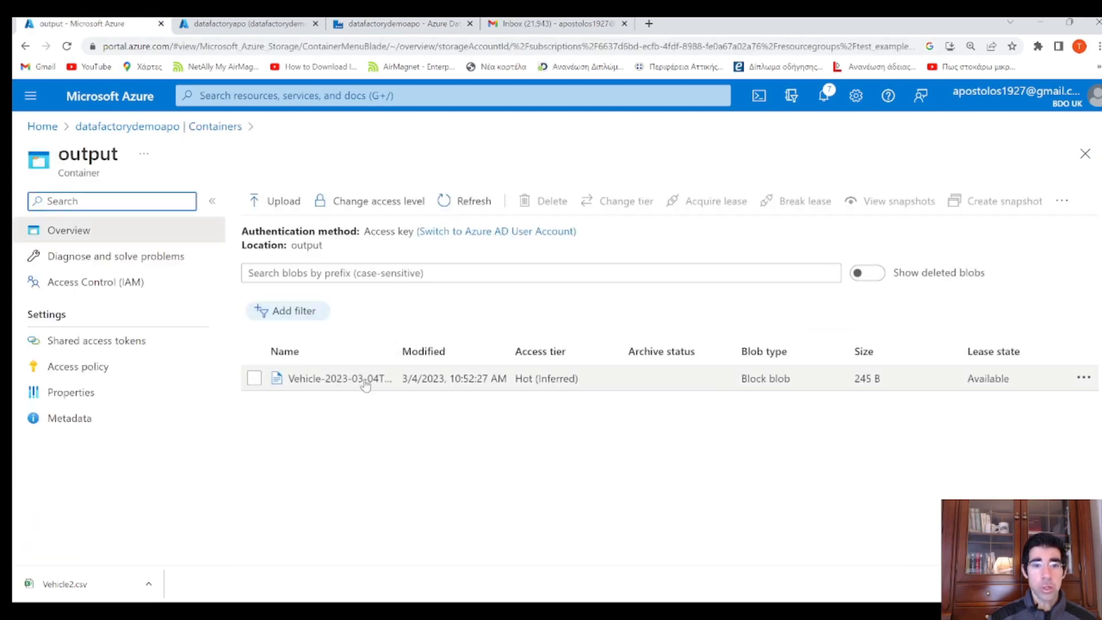
click(339, 379)
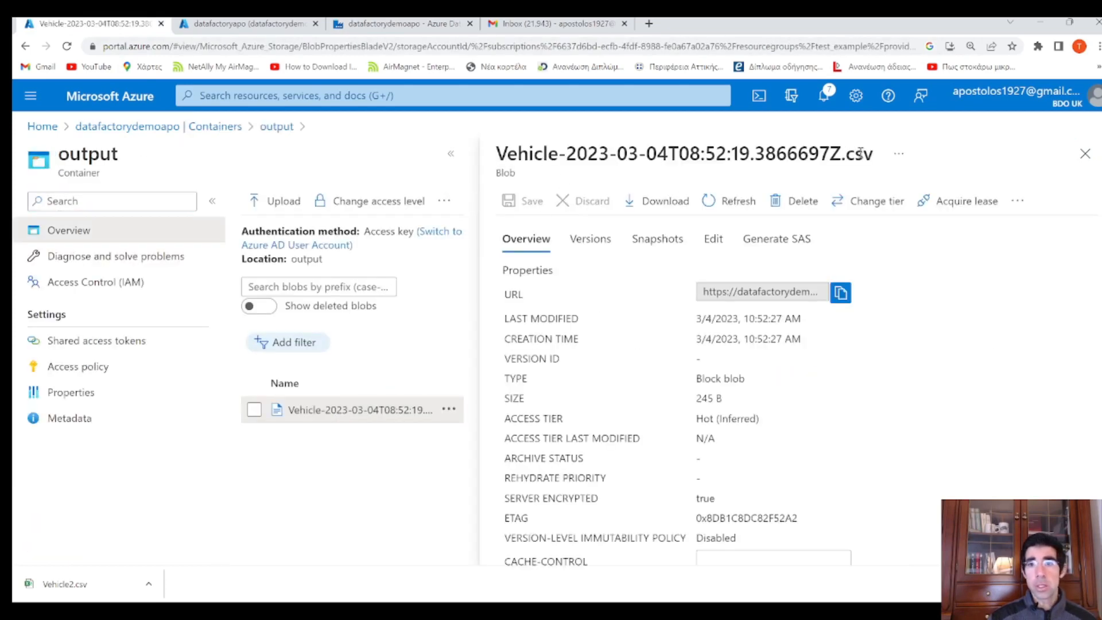
drag(842, 153, 496, 153)
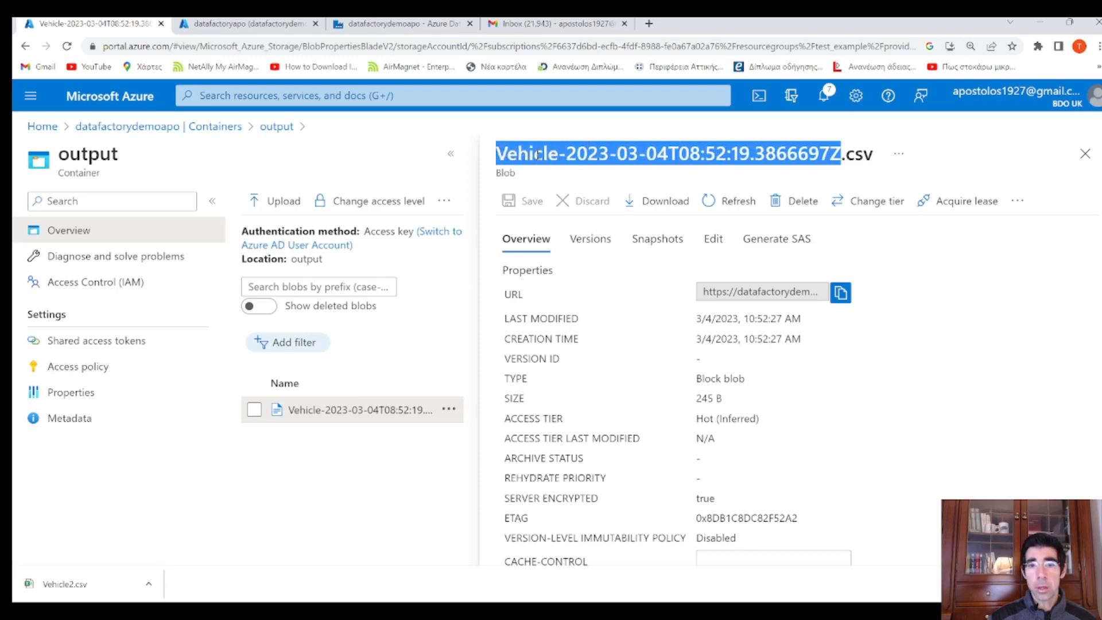
click(576, 155)
drag(567, 156, 844, 156)
click(861, 160)
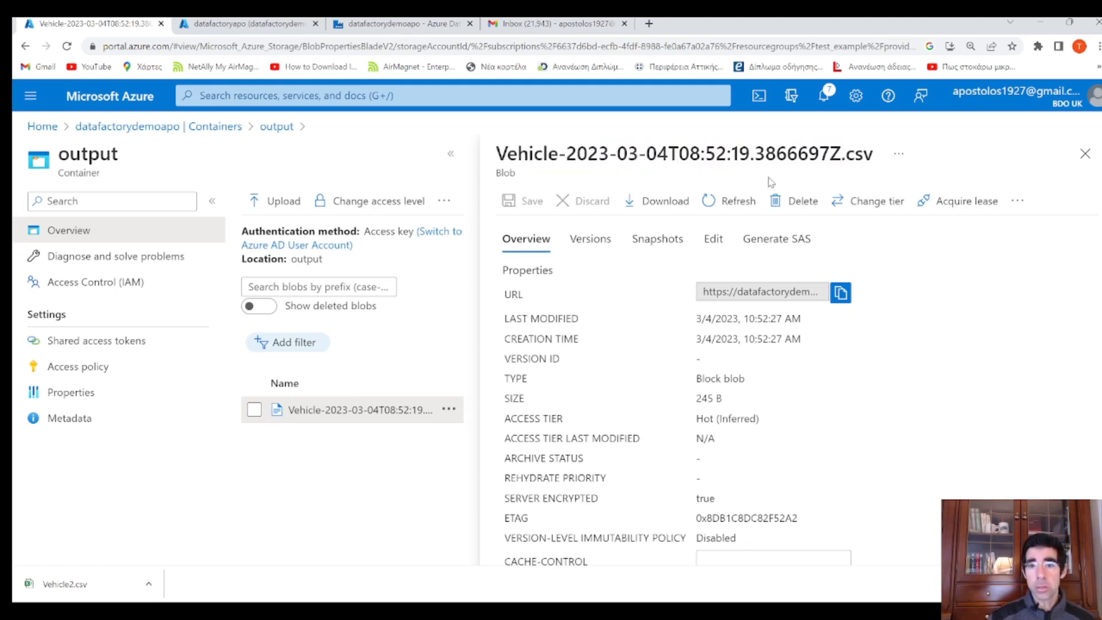
View the backup CSV's vehicle rows in Edit, then move to the SQL query editor
click(714, 239)
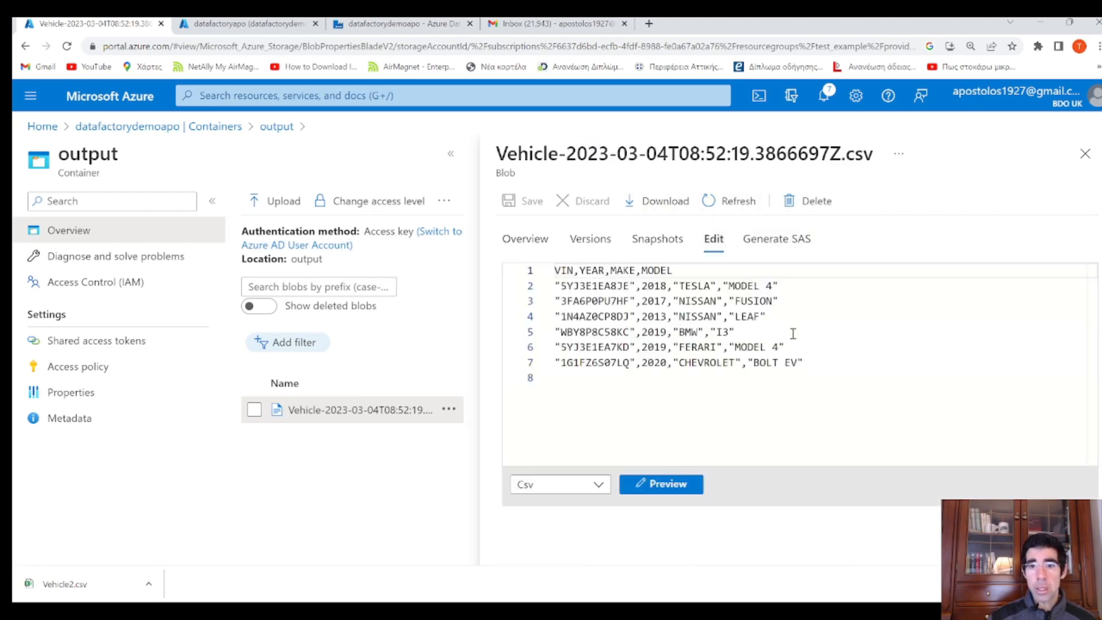
drag(854, 375, 553, 266)
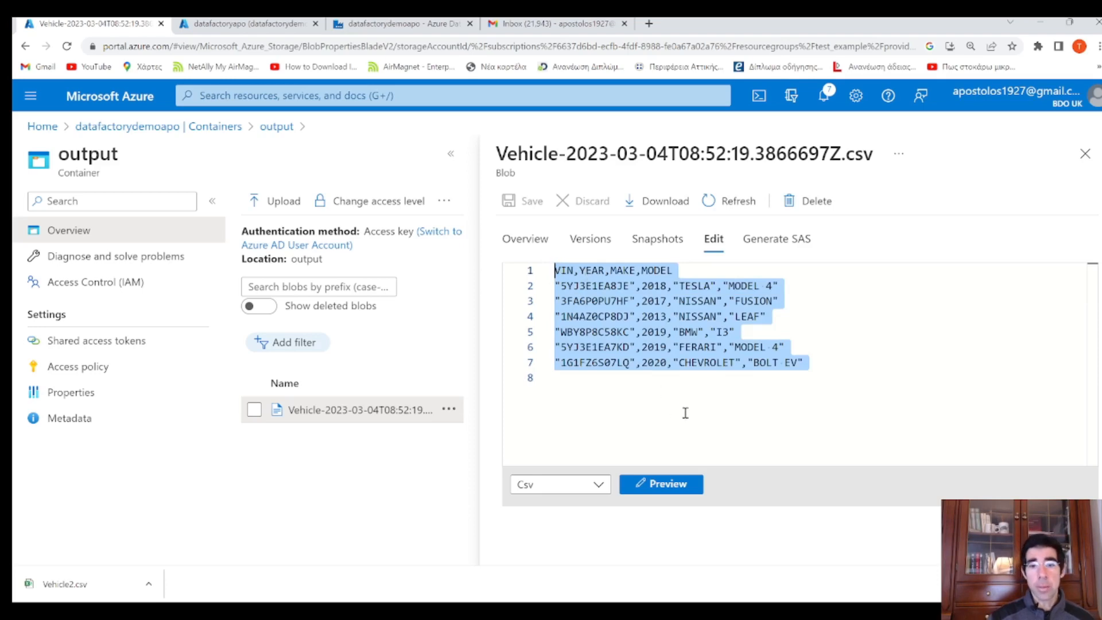
click(1085, 155)
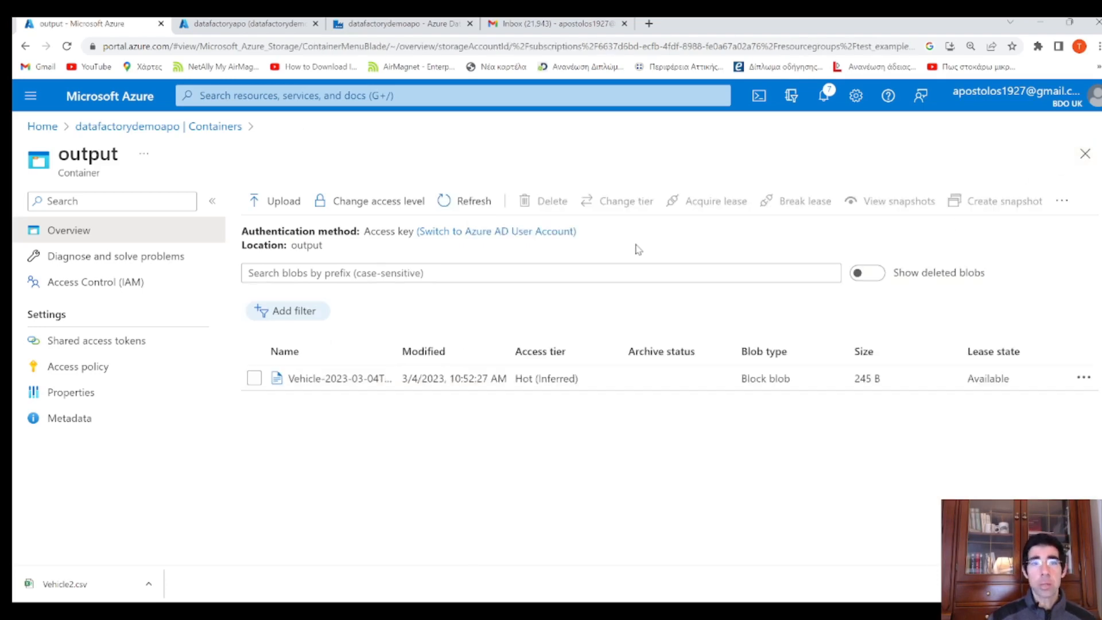
click(267, 26)
drag(797, 320, 524, 304)
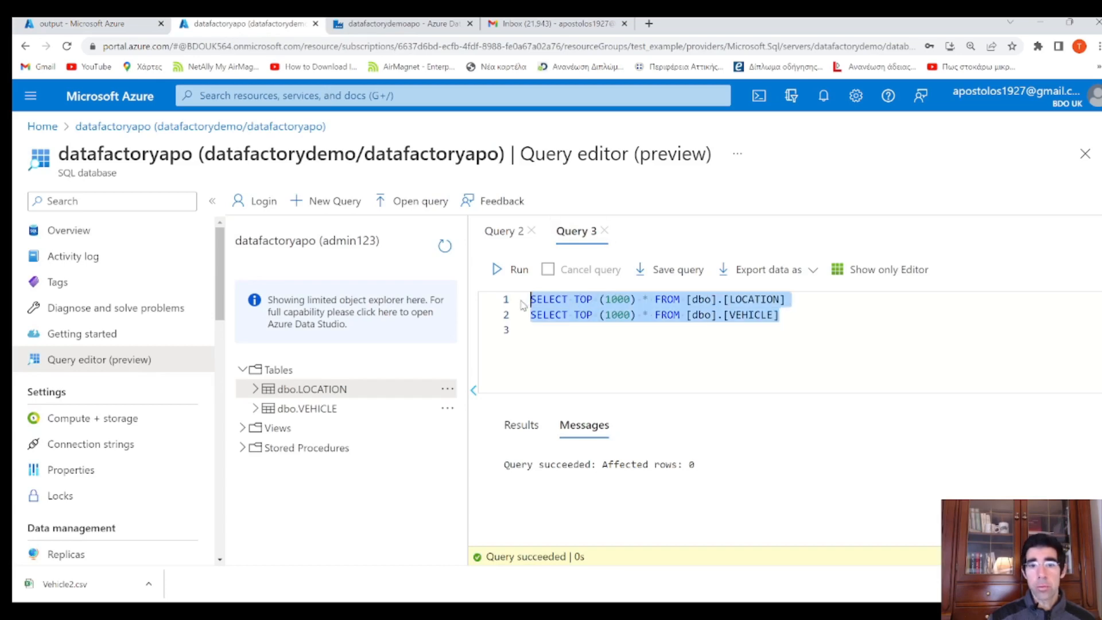
Run only the SELECT on [dbo].[VEHICLE] and scroll through rows like NISSAN LEAF, BMW I3, CHEVROLET
click(519, 315)
click(506, 269)
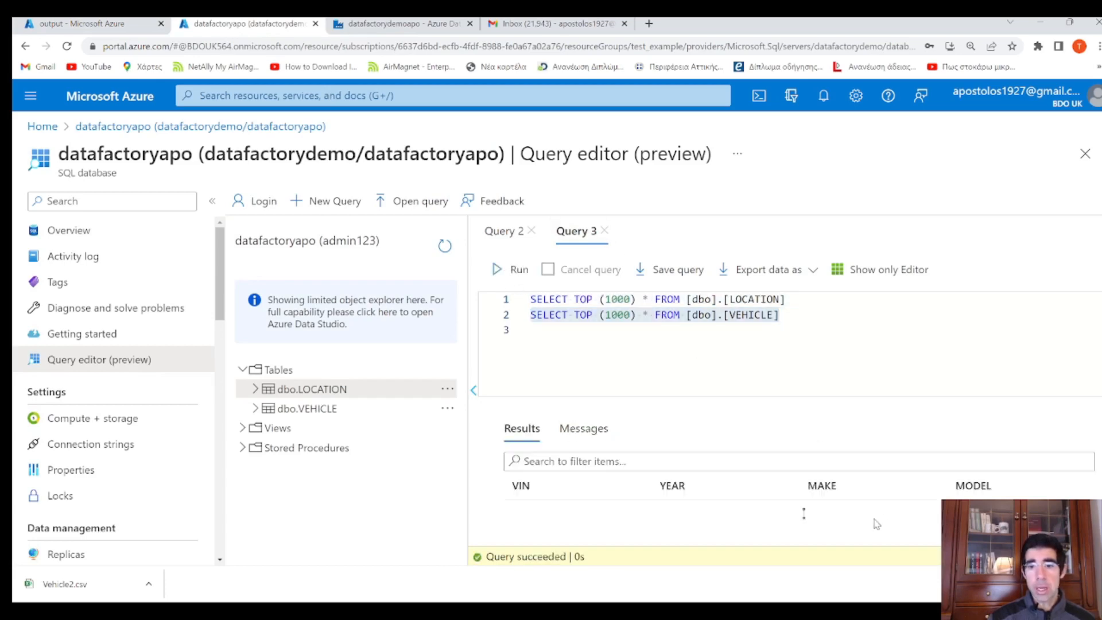
scroll(814, 510, down, 3)
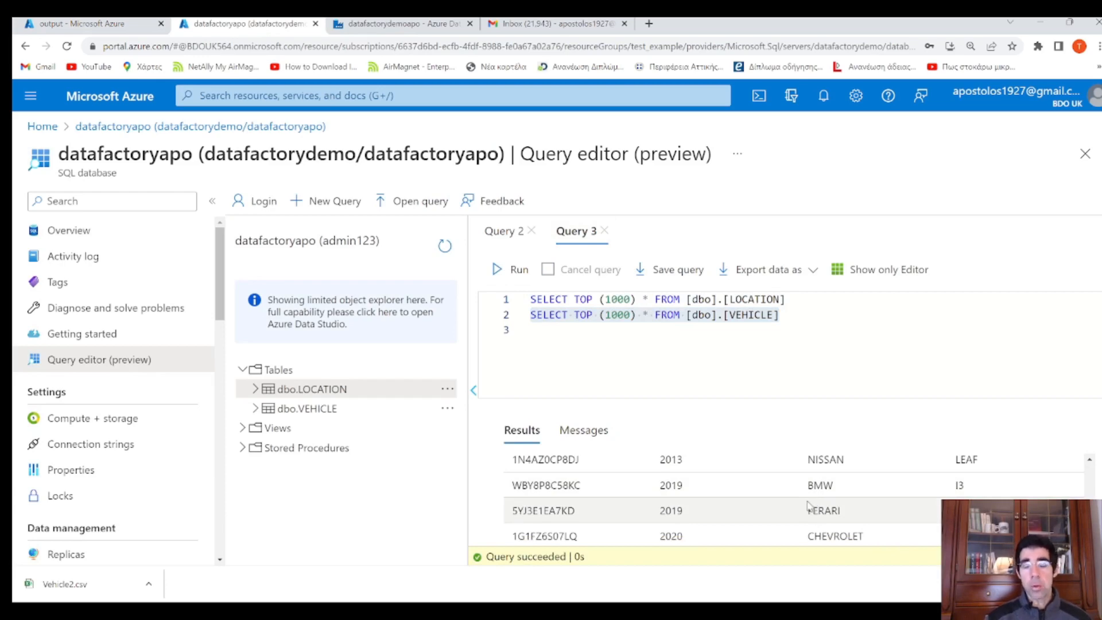
click(792, 320)
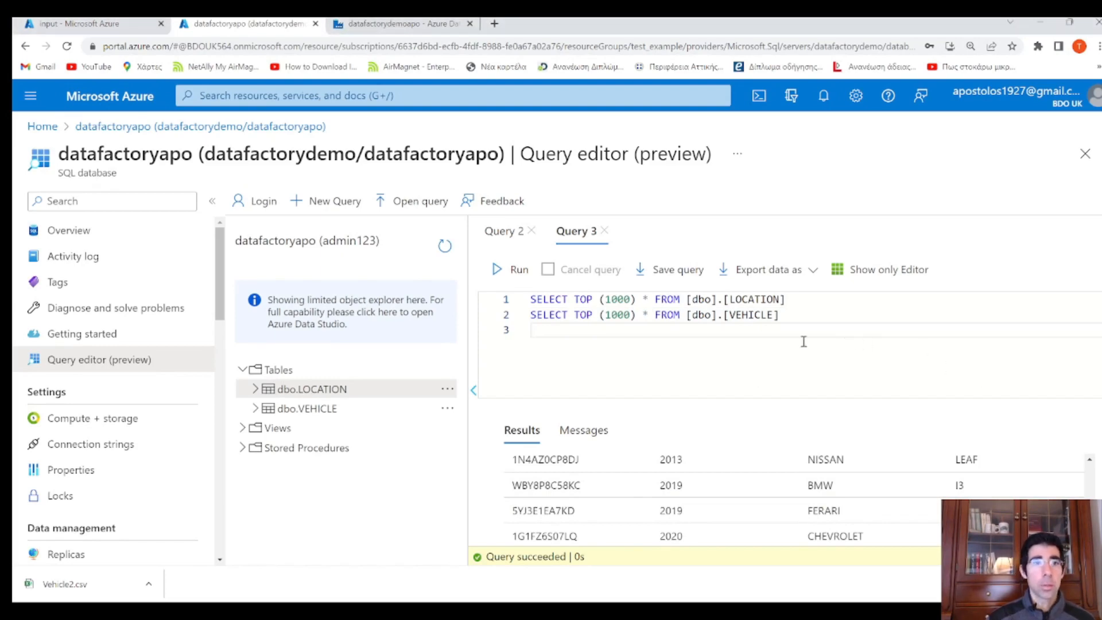
Delete Location.csv from the input container
click(96, 24)
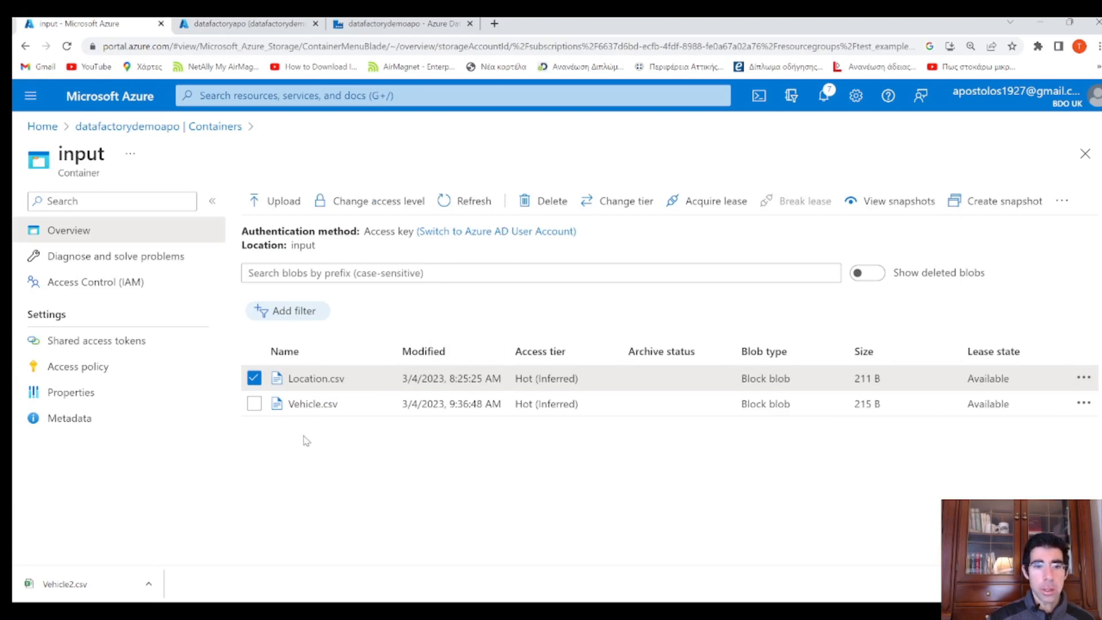
click(1084, 378)
click(996, 368)
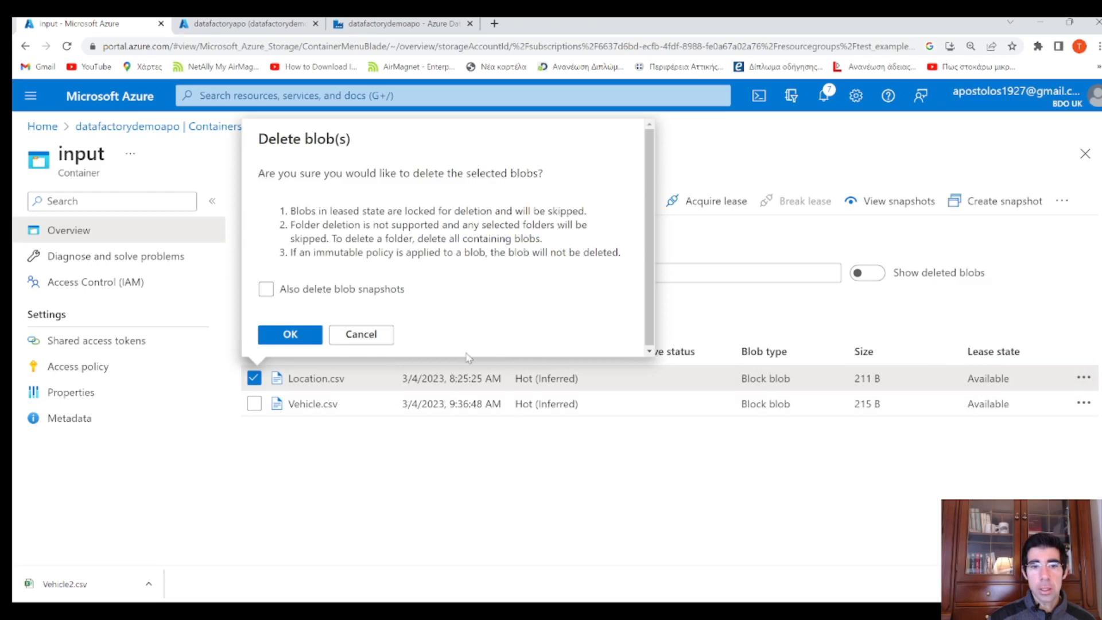
click(311, 335)
Upload Vehicle2.csv into the input container
click(279, 201)
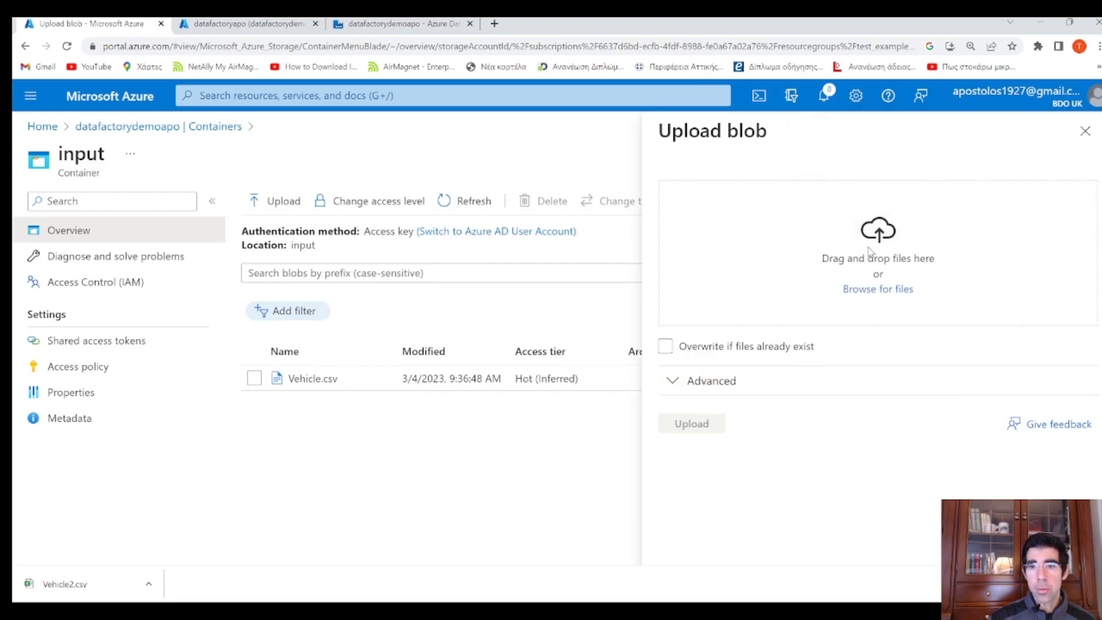
click(874, 289)
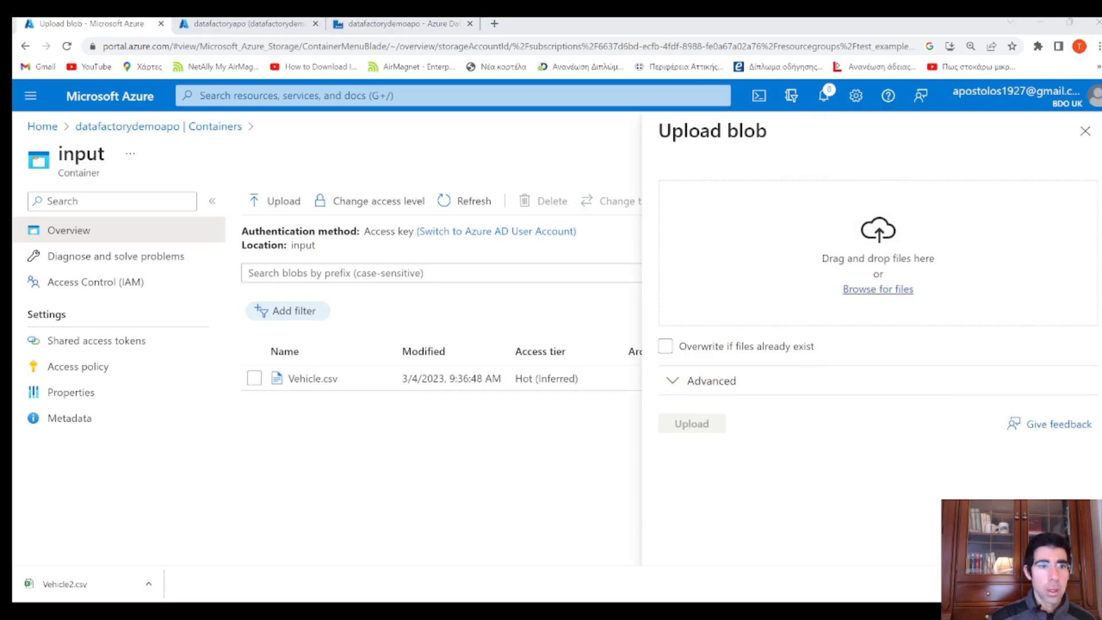
key(Return)
click(691, 423)
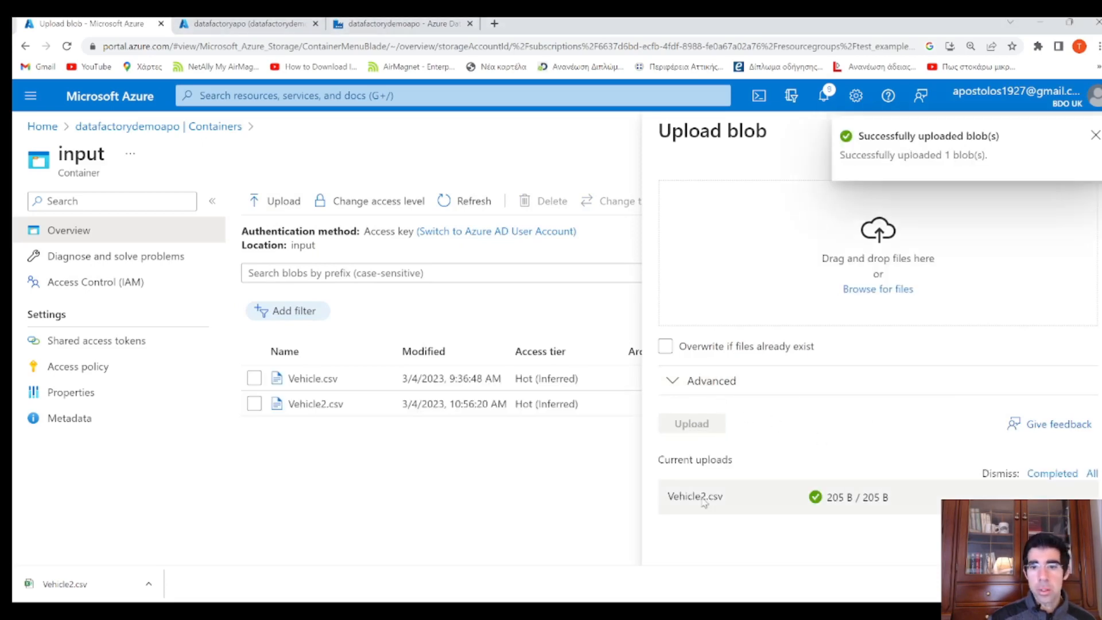
click(1095, 136)
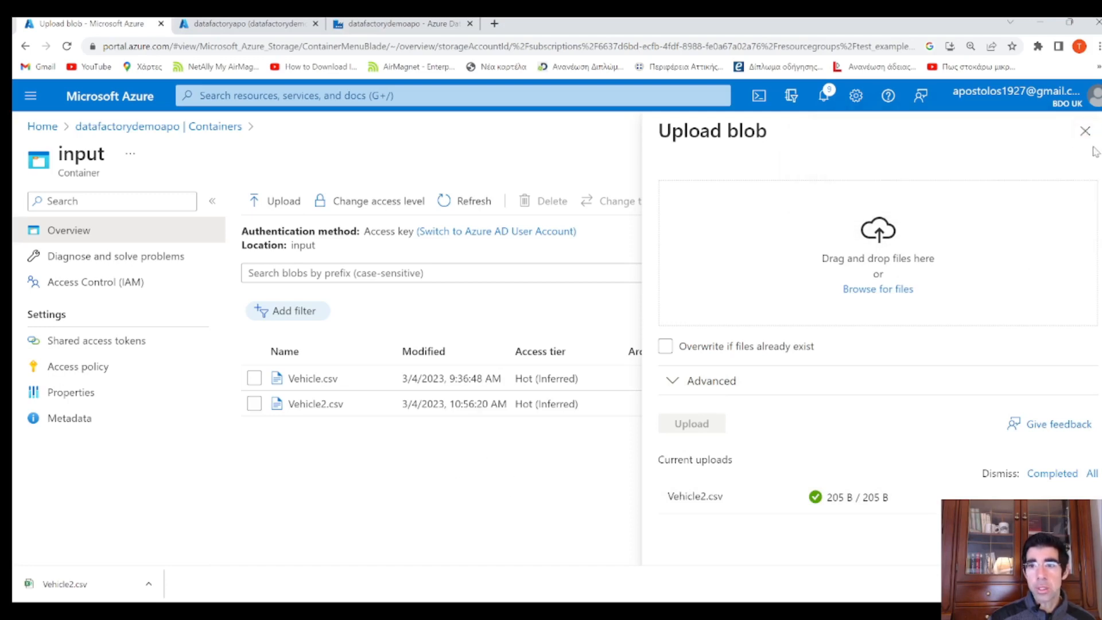
click(1085, 131)
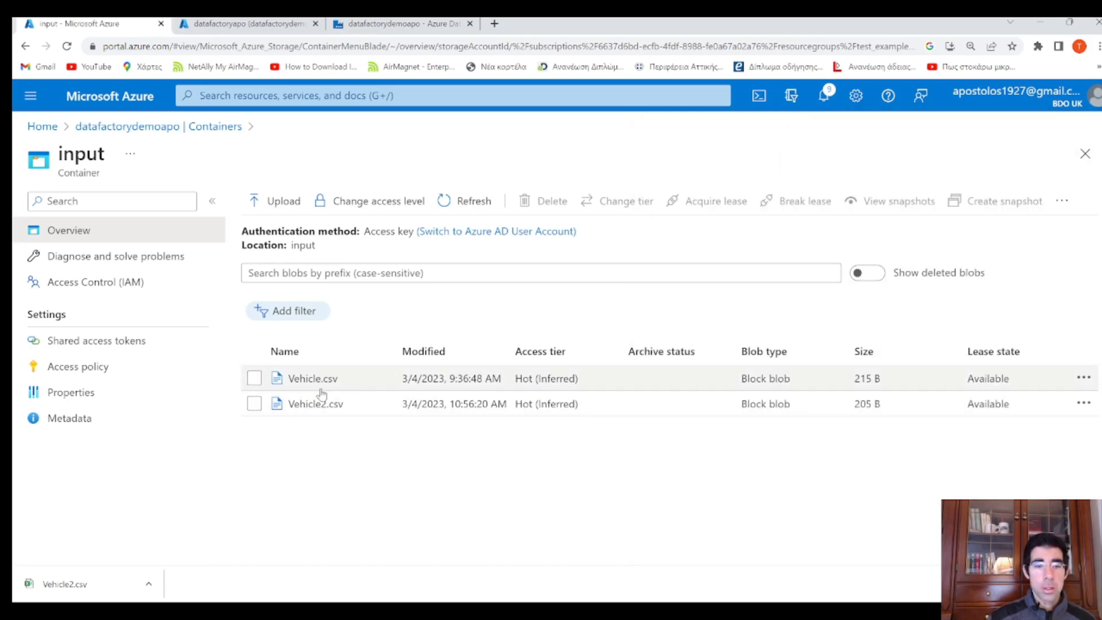
Check Vehicle2.csv's six data rows in Edit, then return to the Data Factory tab
click(333, 404)
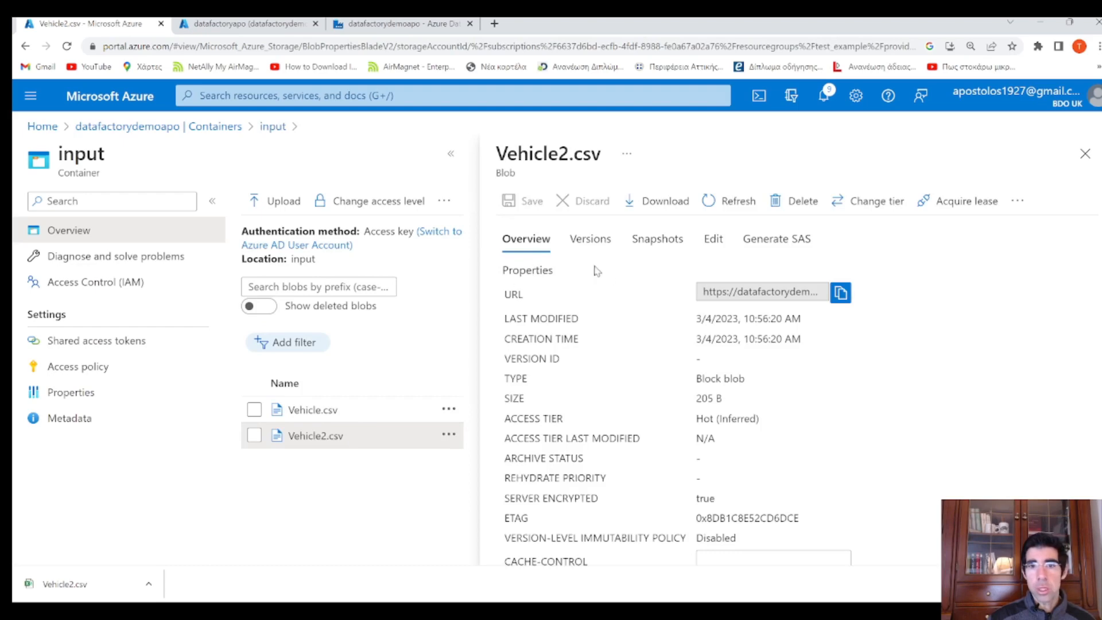
click(718, 240)
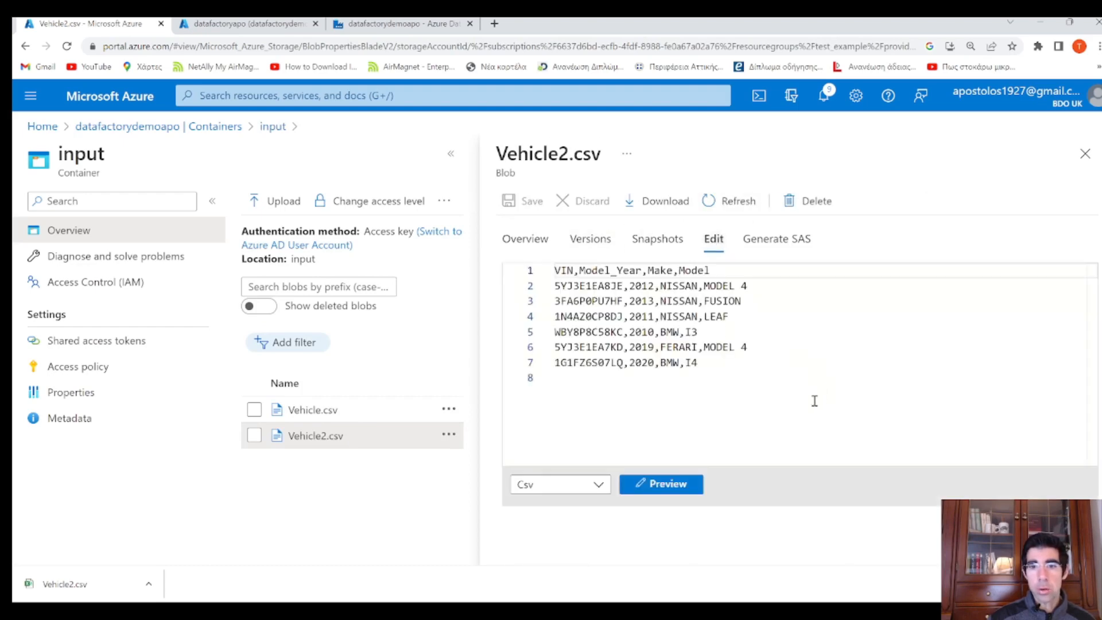
drag(815, 399, 439, 265)
drag(731, 354, 553, 285)
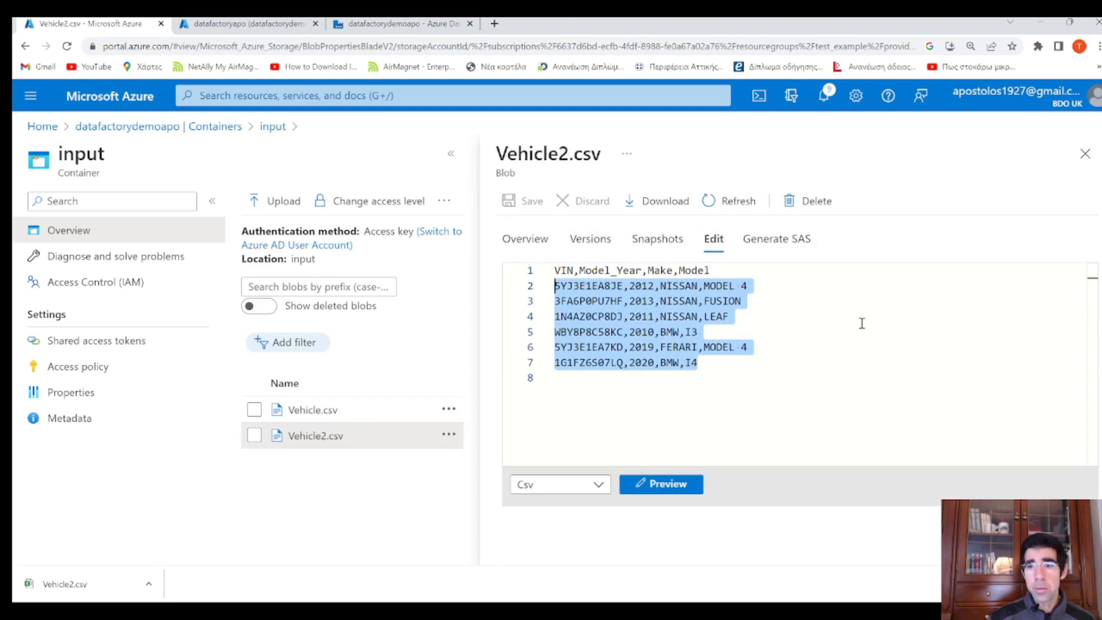
click(1085, 154)
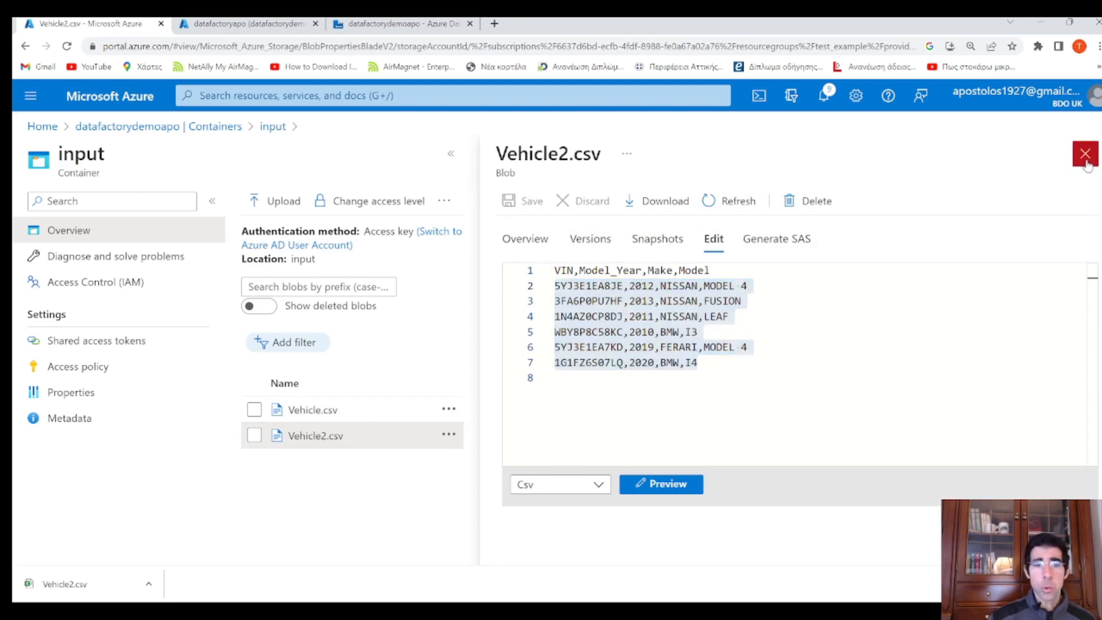
click(257, 29)
click(348, 25)
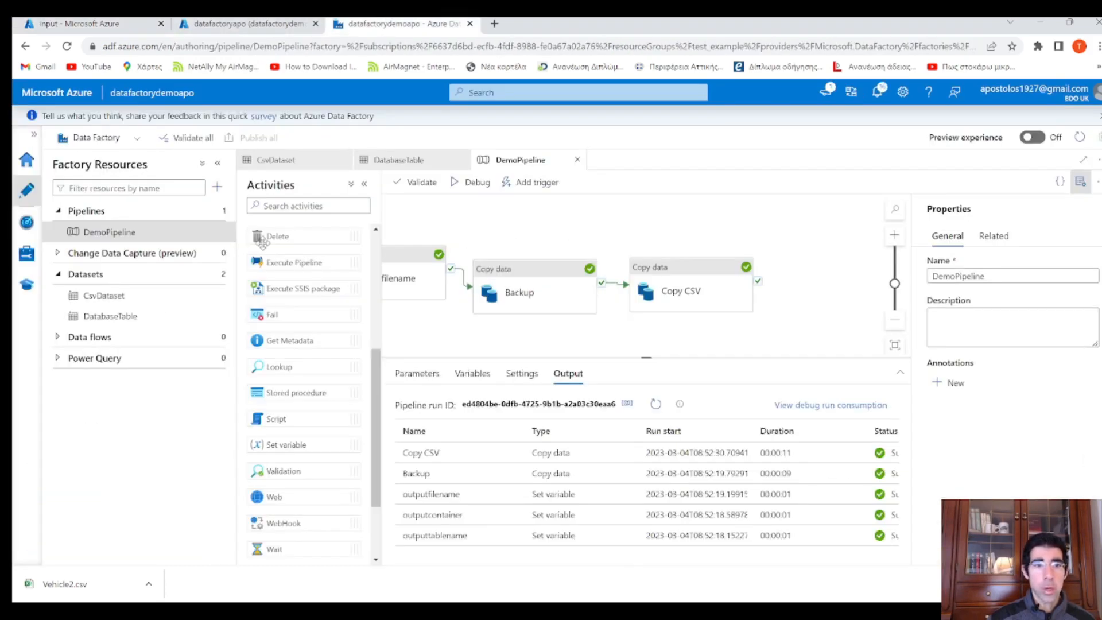
Create a new pipeline named demo2 containing a Copy data activity
click(215, 210)
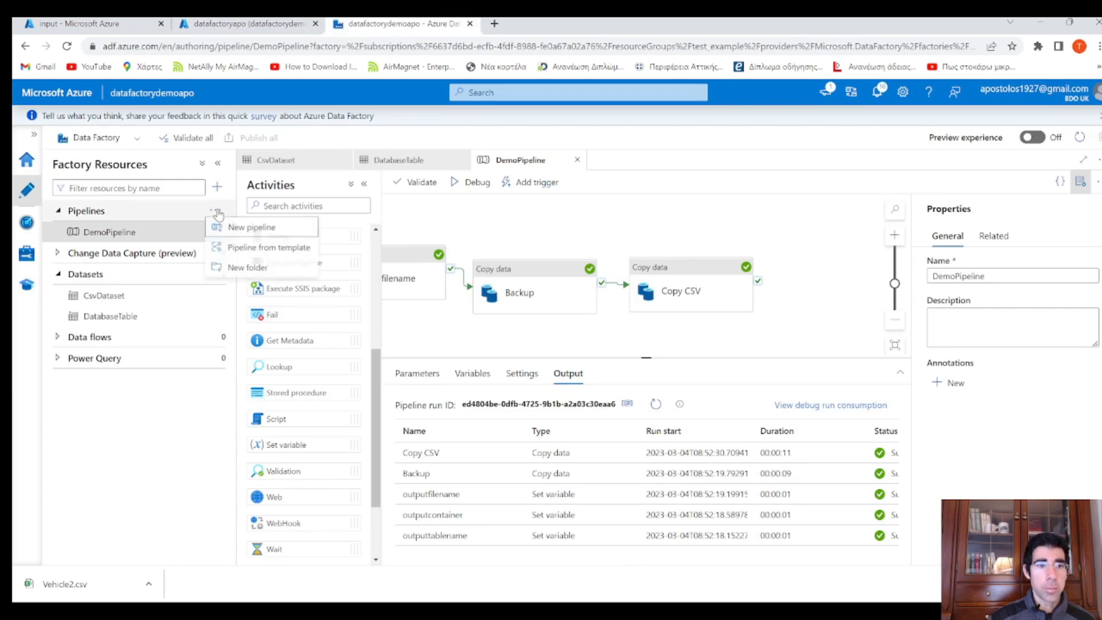
click(274, 225)
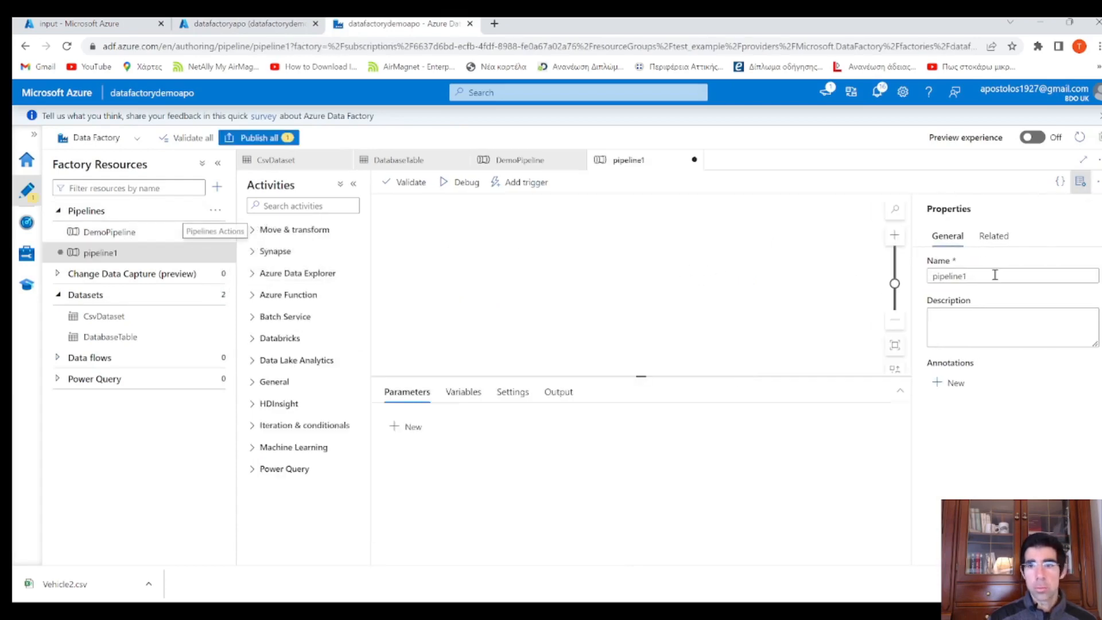
double_click(1006, 276)
text(demo2)
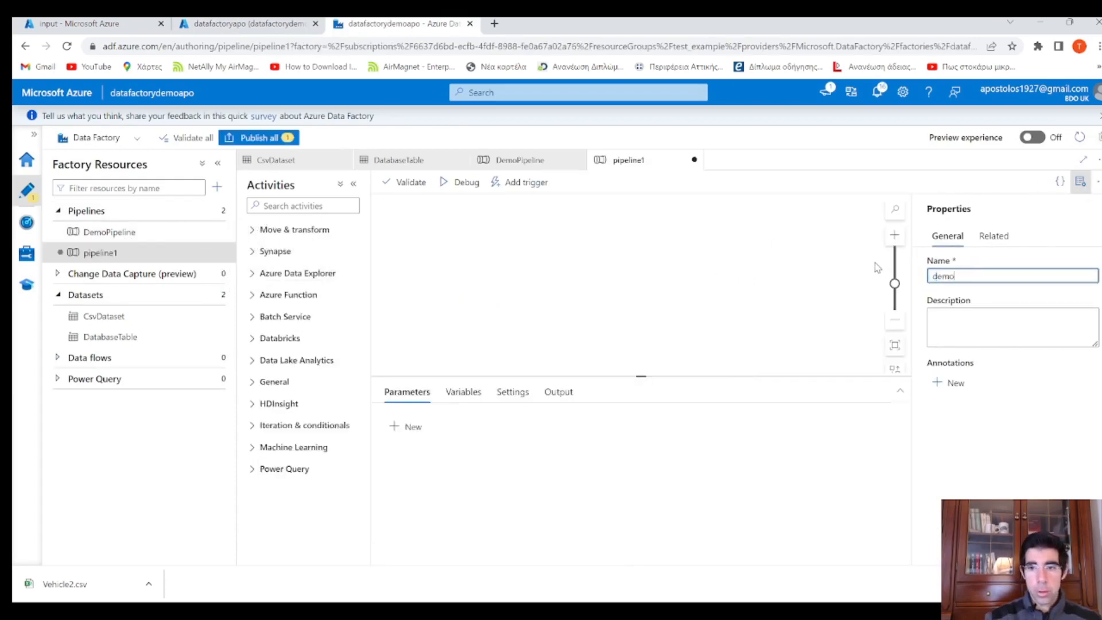
click(253, 229)
drag(266, 253, 585, 264)
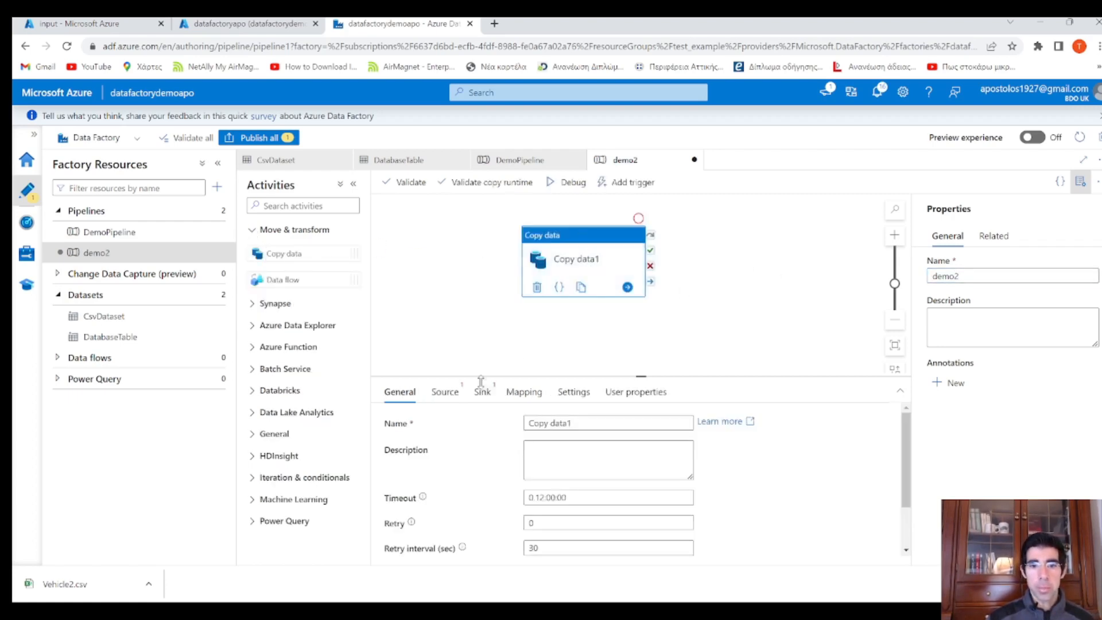
click(579, 421)
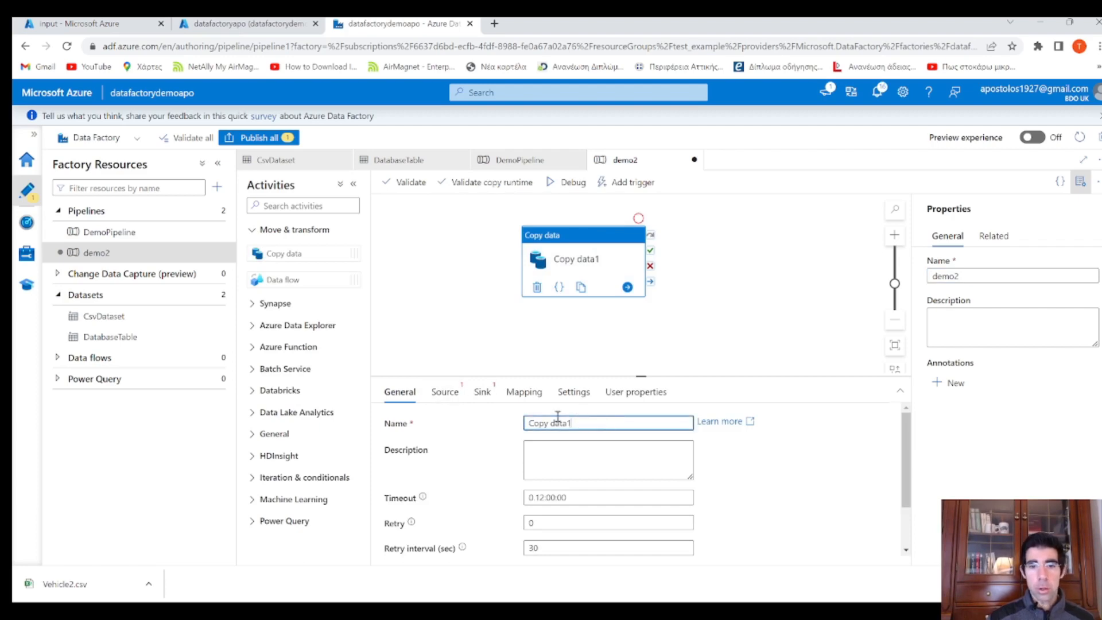
key(ctrl+a)
text(demo2)
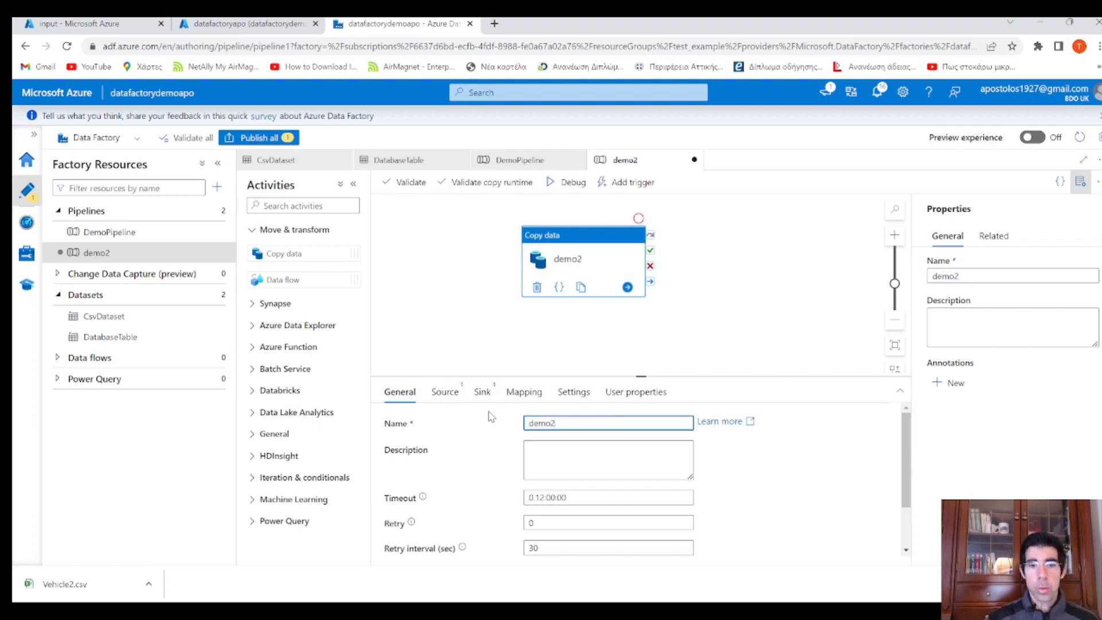
Use CsvDataset as the copy source with container input and a blank filename
click(445, 392)
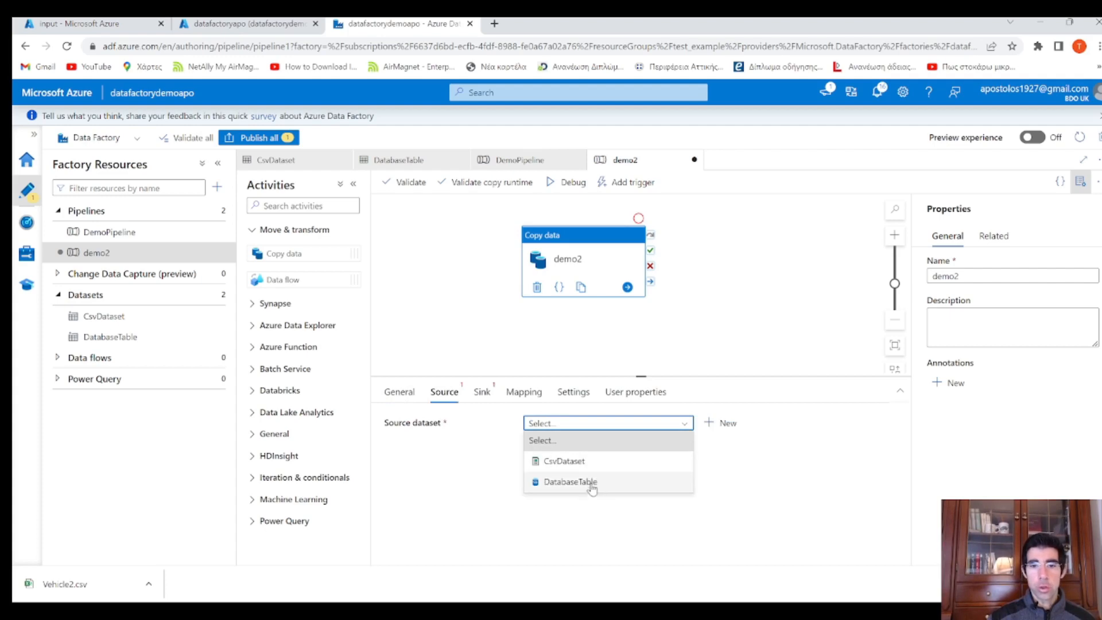
click(623, 462)
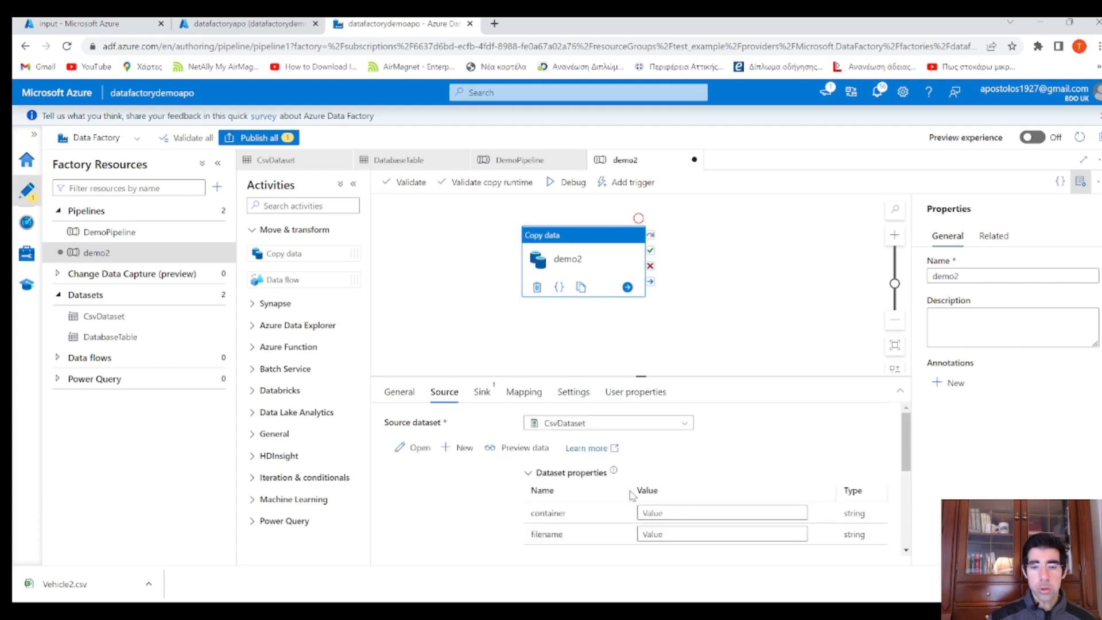
scroll(678, 499, down, 2)
click(666, 451)
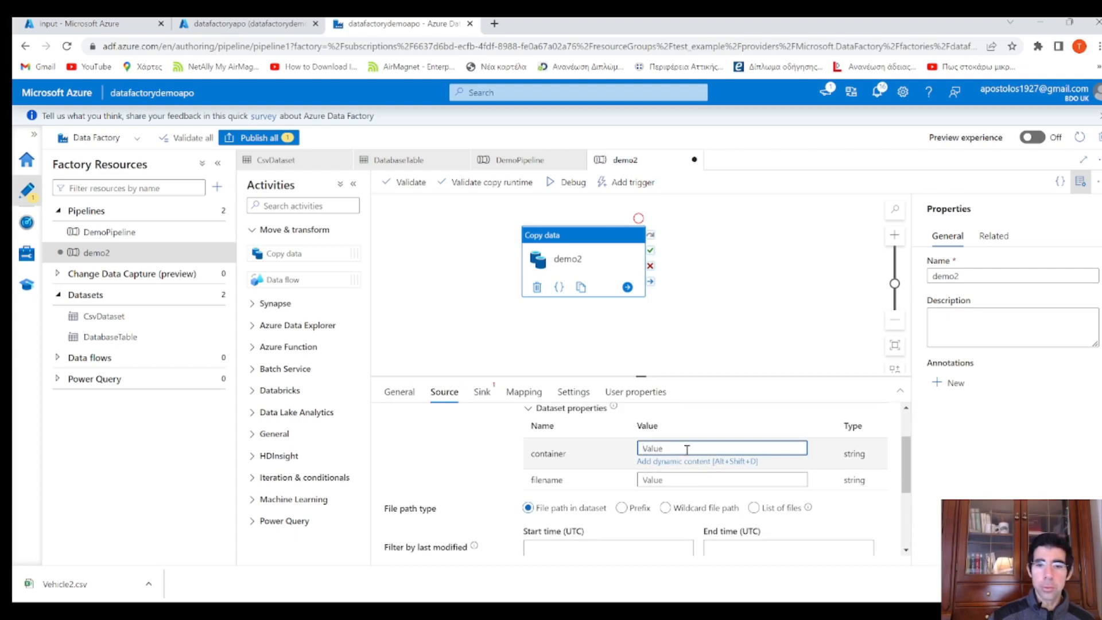
text(input)
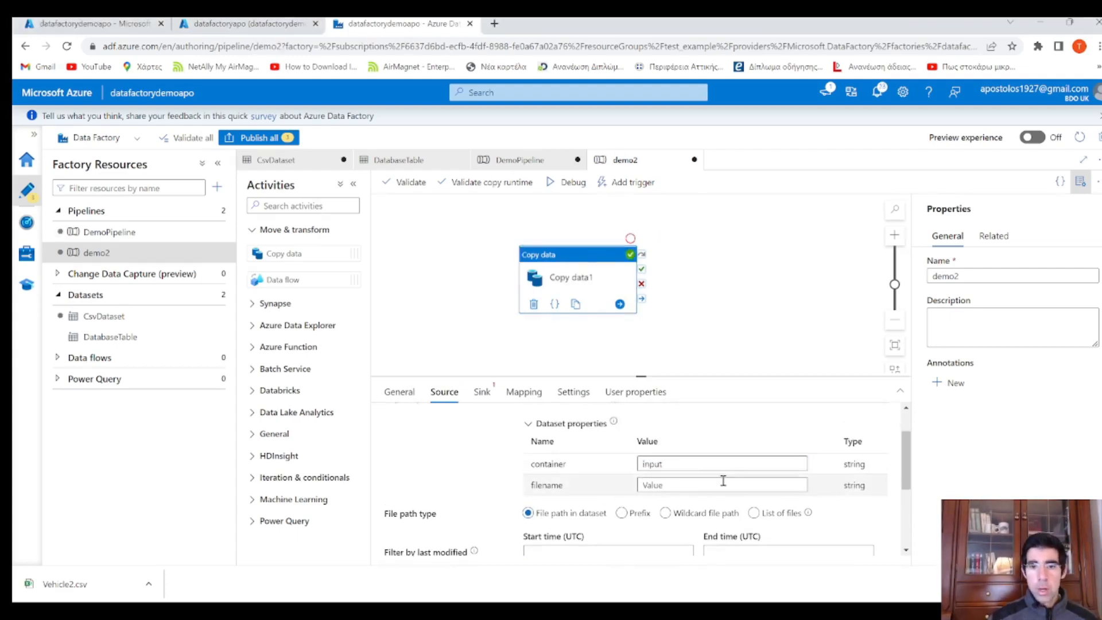
click(661, 484)
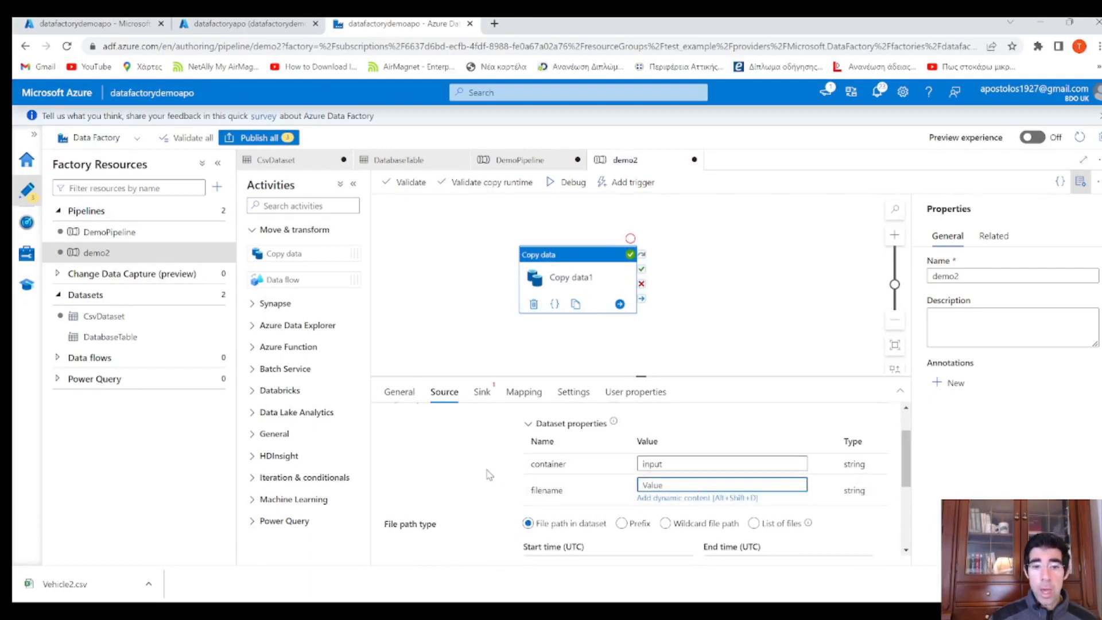
click(445, 531)
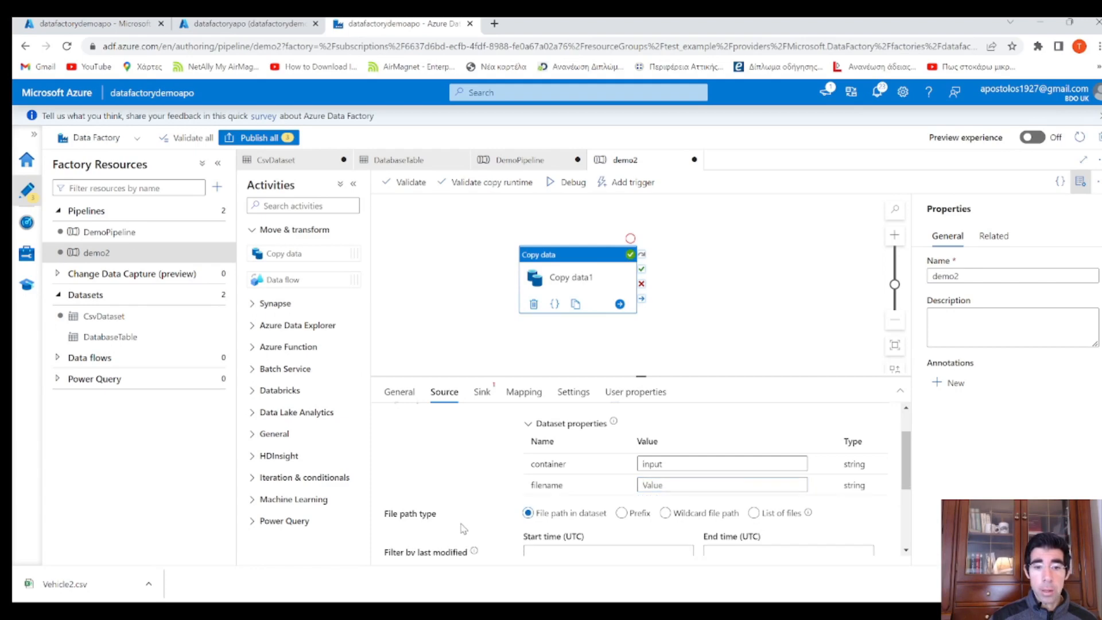
Switch the source to a wildcard file path with * as the file name
click(673, 519)
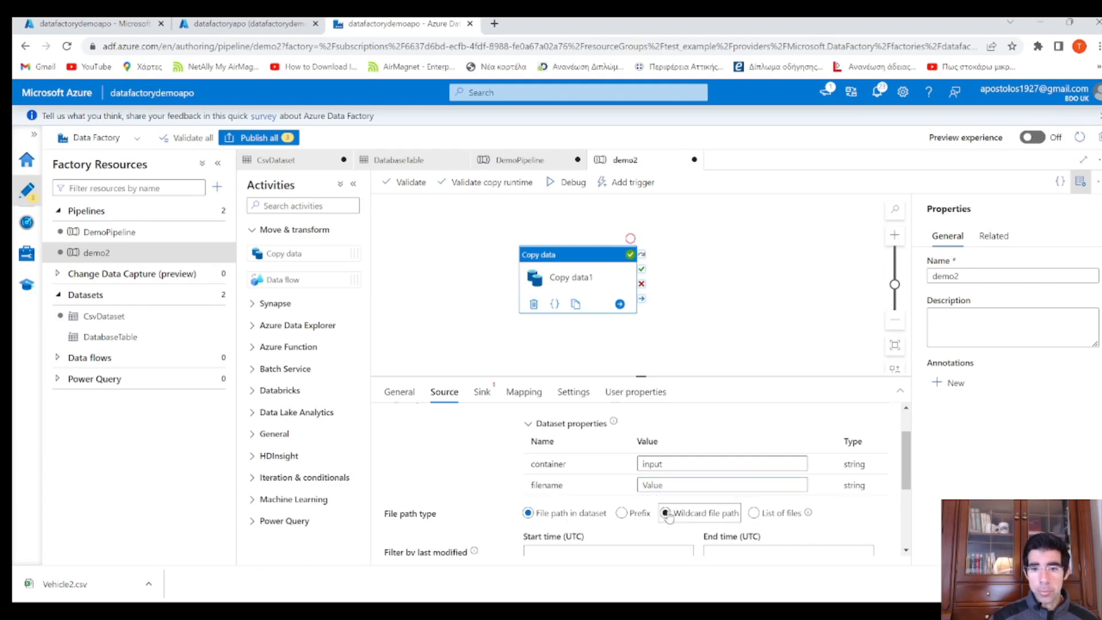
scroll(669, 516, down, 1)
click(666, 451)
click(762, 477)
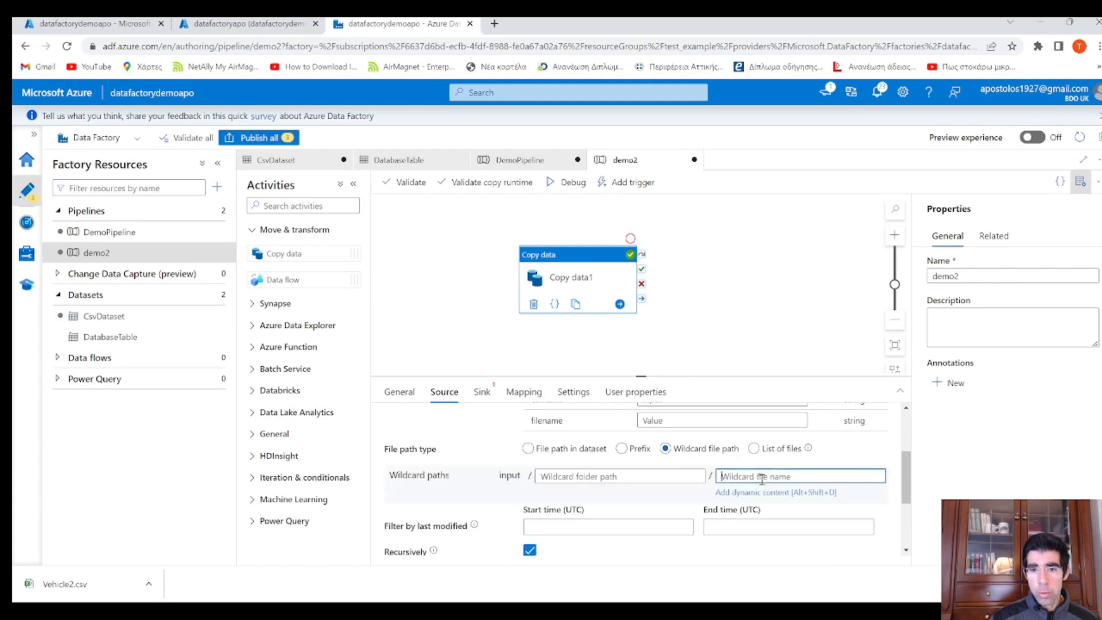
drag(451, 476, 391, 481)
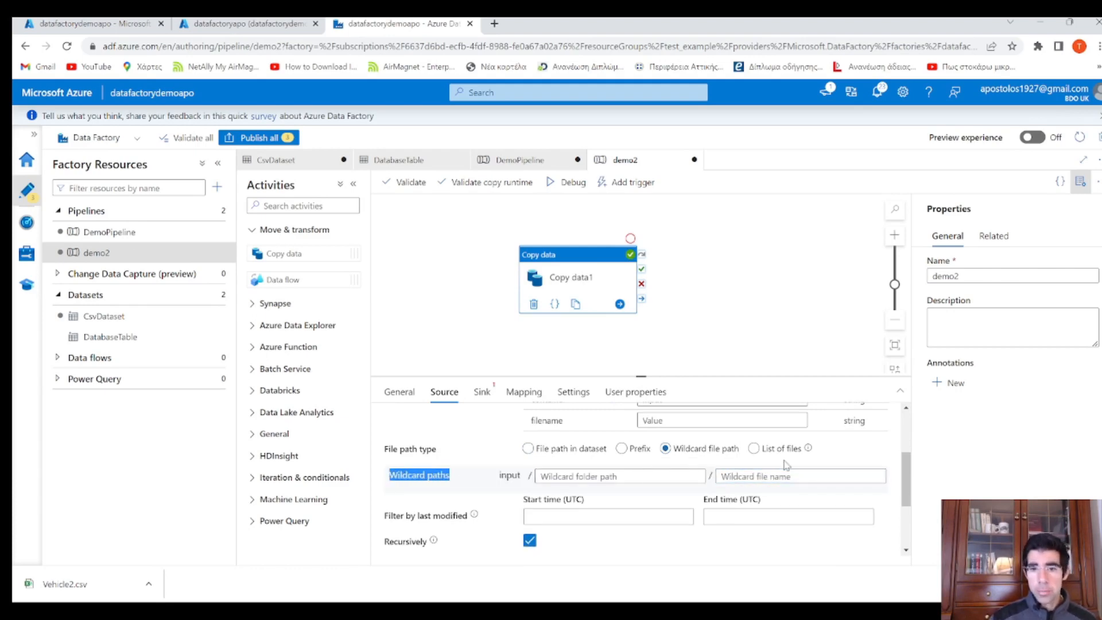
click(774, 476)
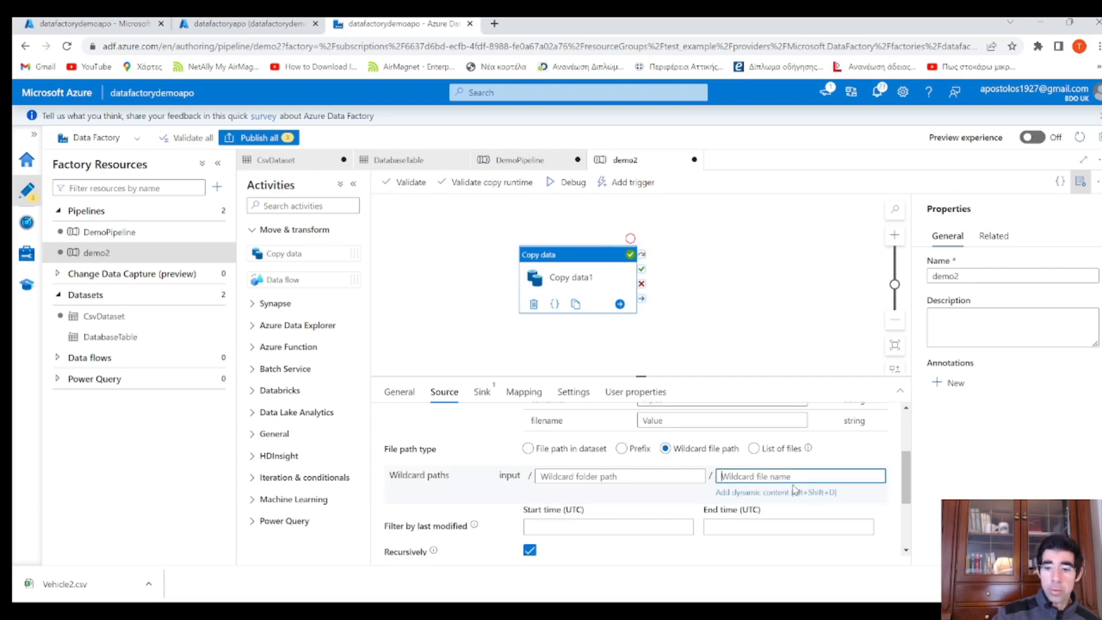
text(*)
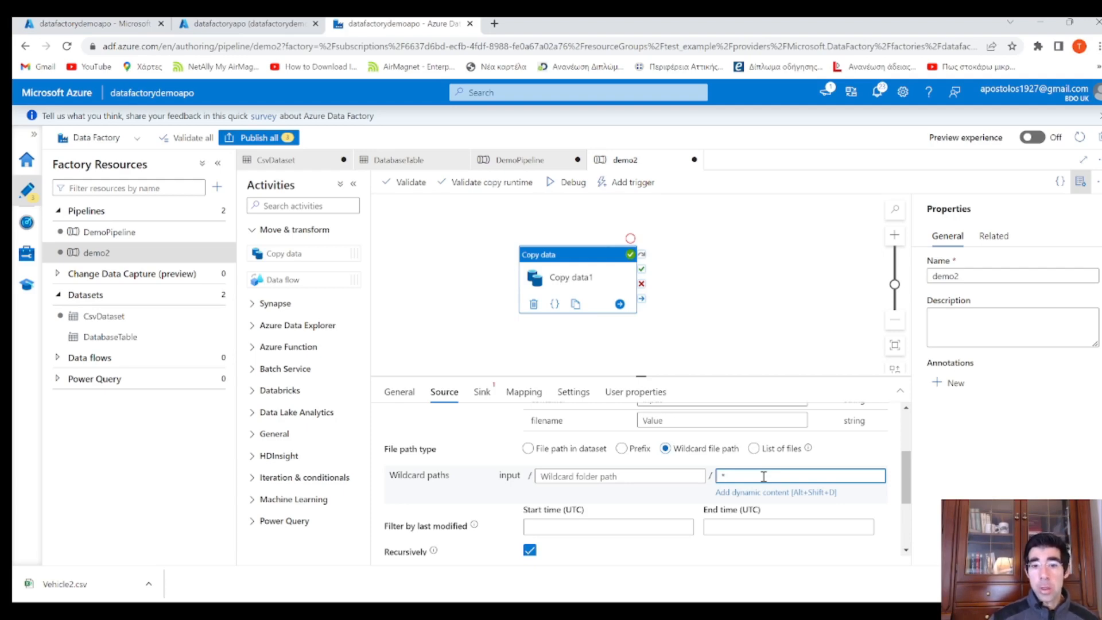
click(482, 392)
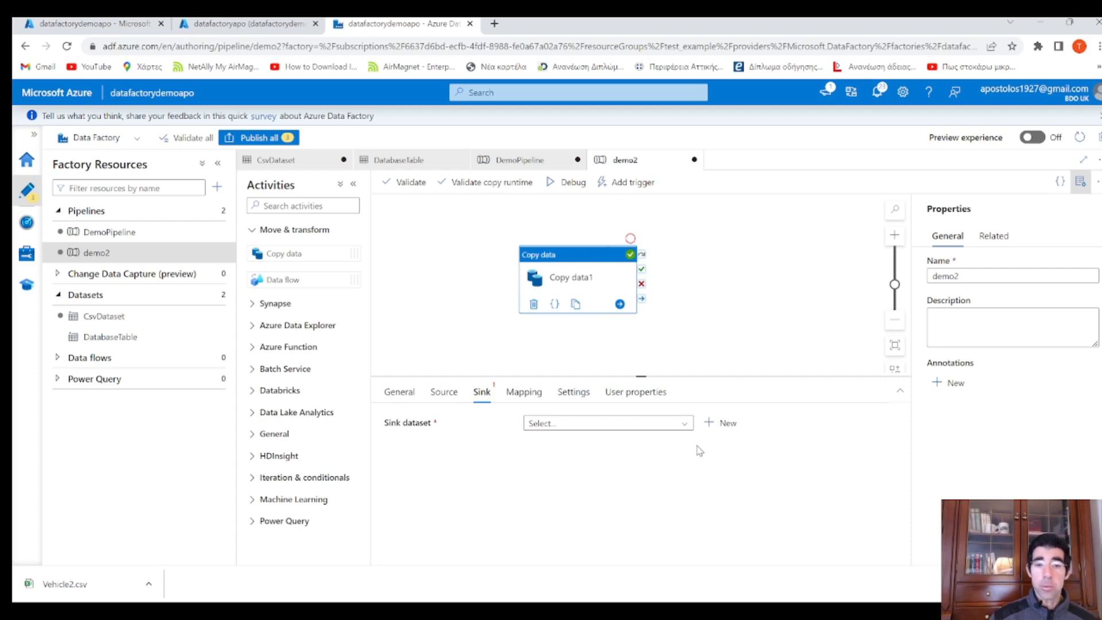
Create a new Azure Blob Storage DelimitedText sink dataset on AzureBlobStorageLinkedService
click(727, 423)
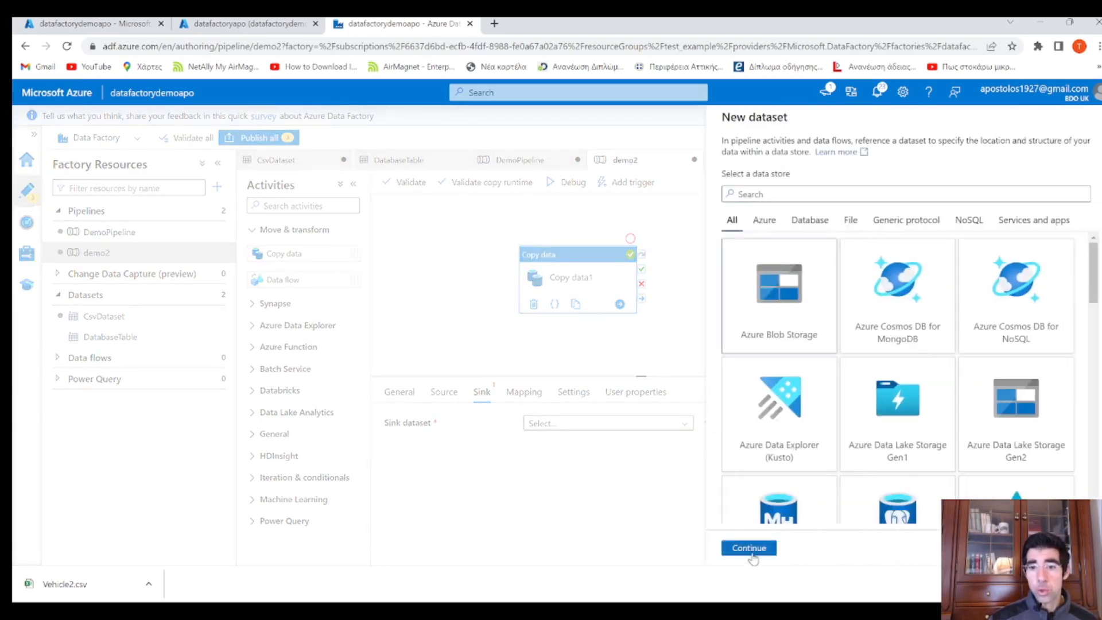
click(751, 549)
click(1040, 207)
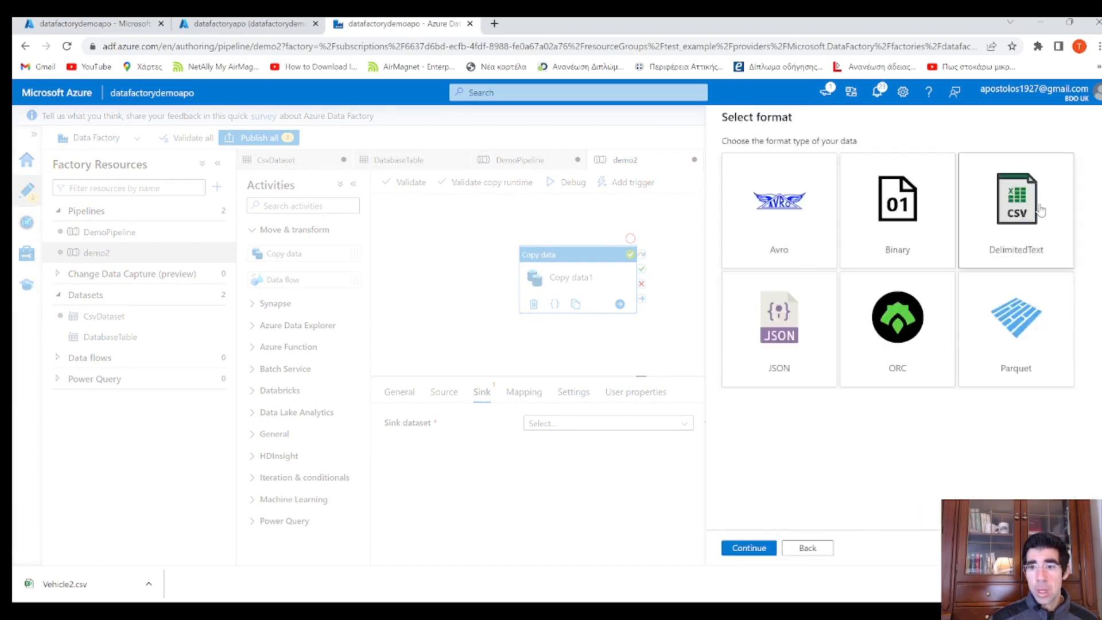
click(748, 549)
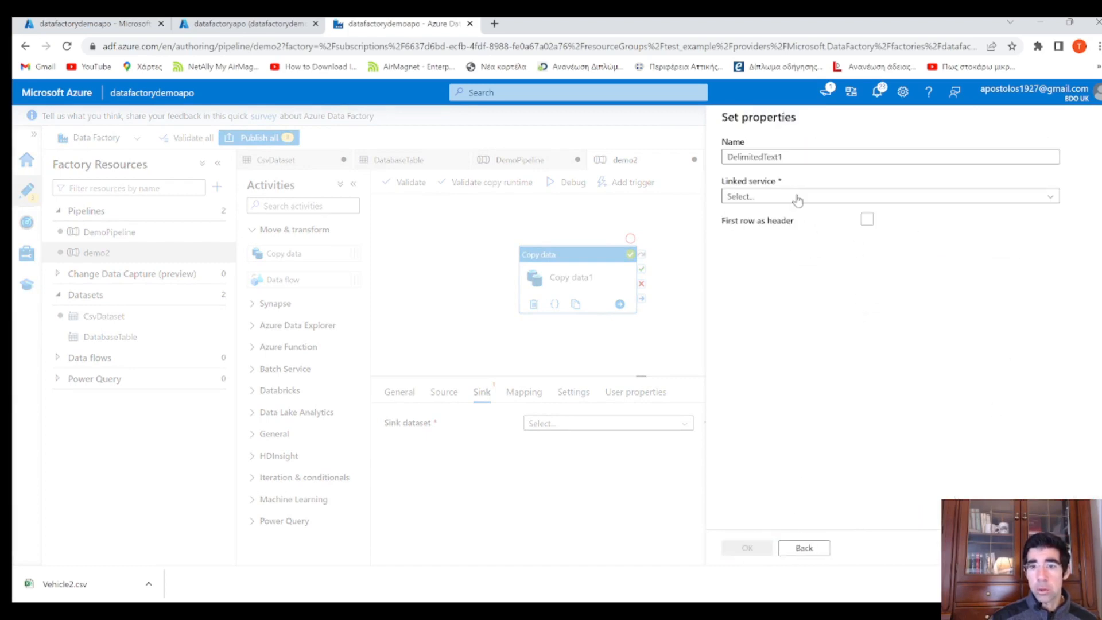
click(779, 197)
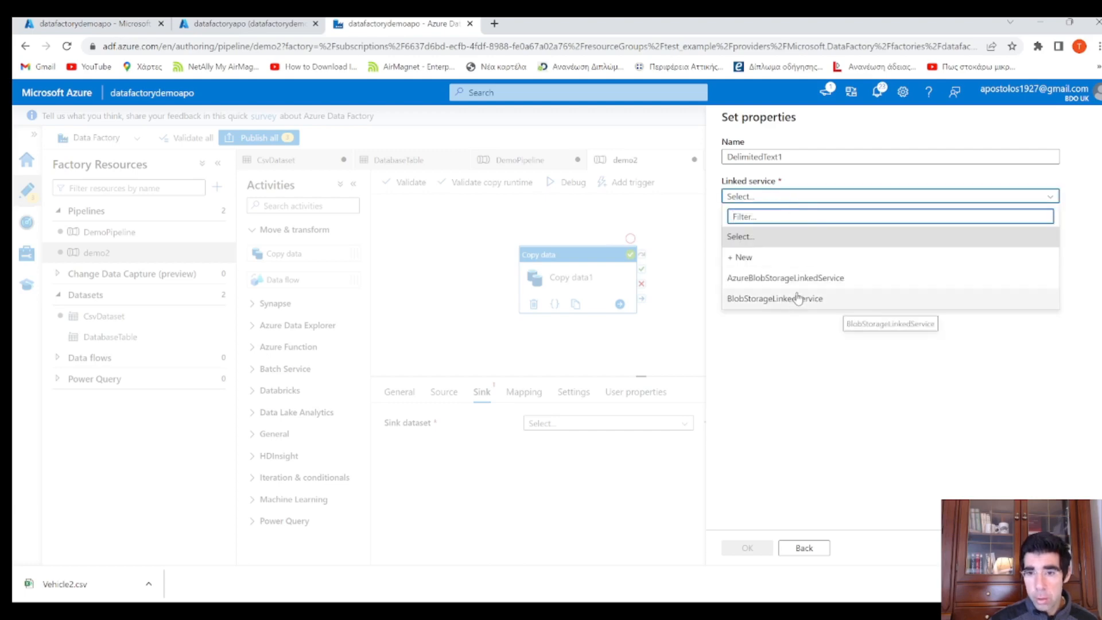
click(822, 279)
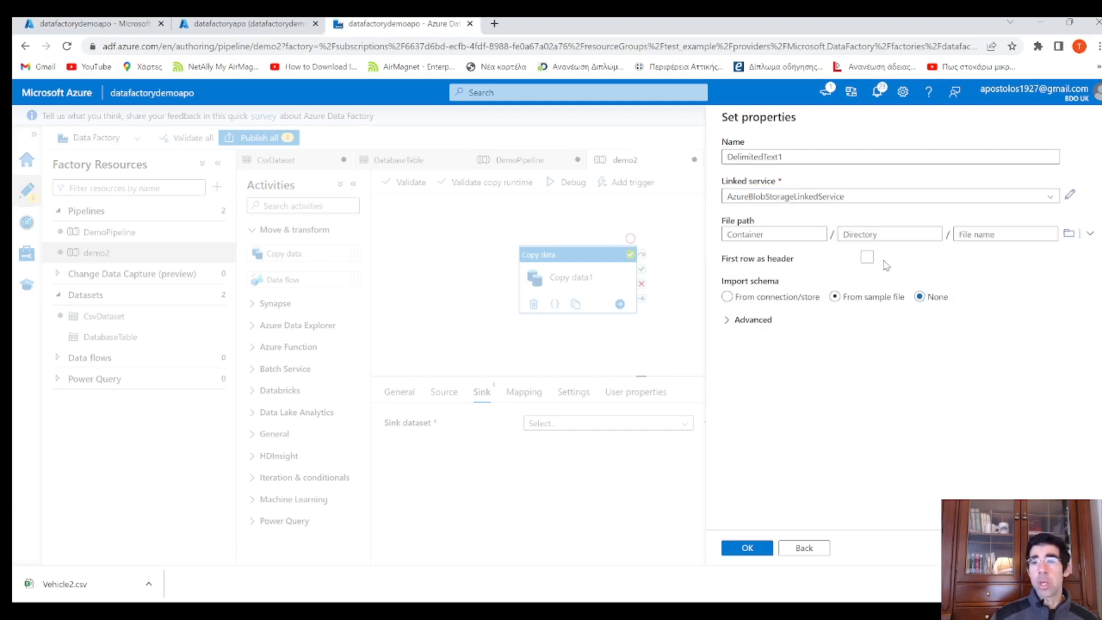
click(868, 258)
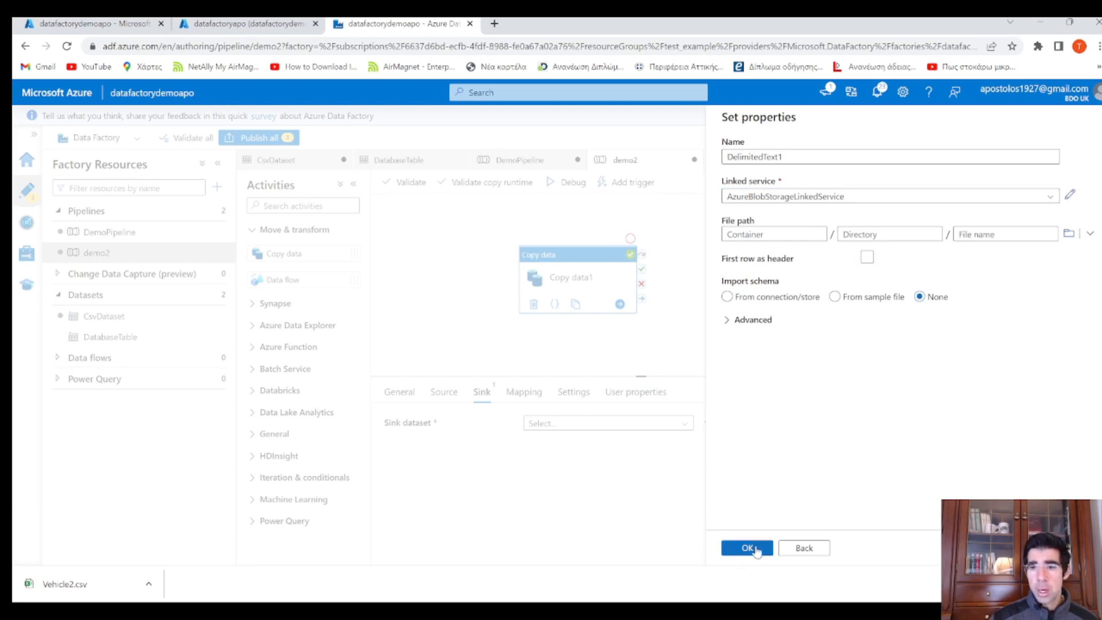
click(755, 549)
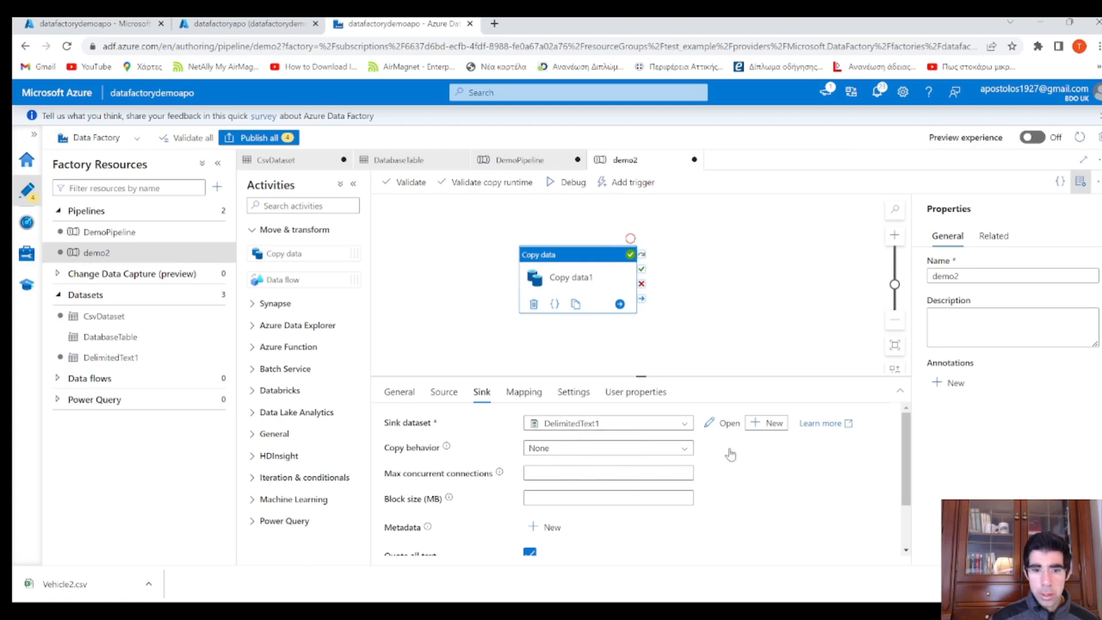
Set the sink's copy behavior to Merge files
scroll(701, 457, down, 3)
scroll(732, 457, up, 3)
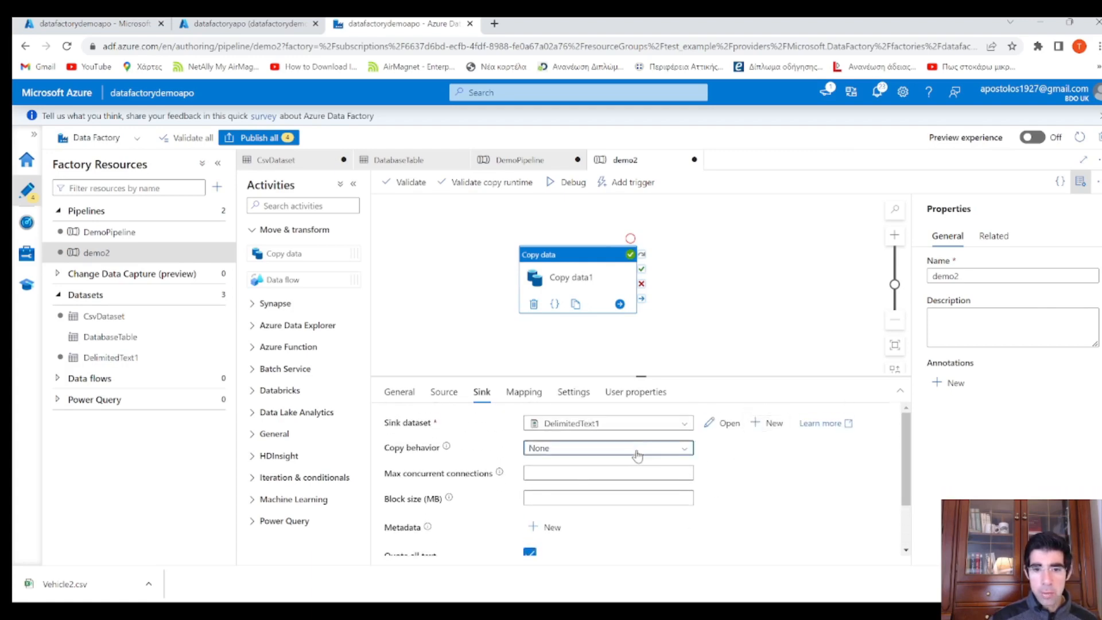
click(637, 448)
click(568, 538)
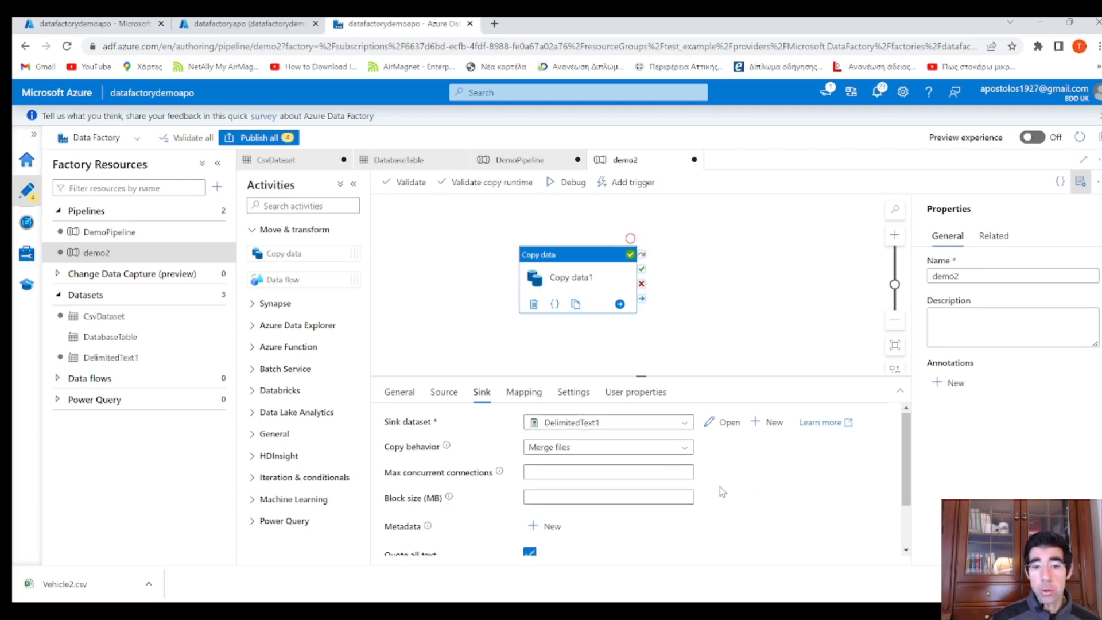
scroll(723, 491, down, 2)
scroll(723, 491, up, 2)
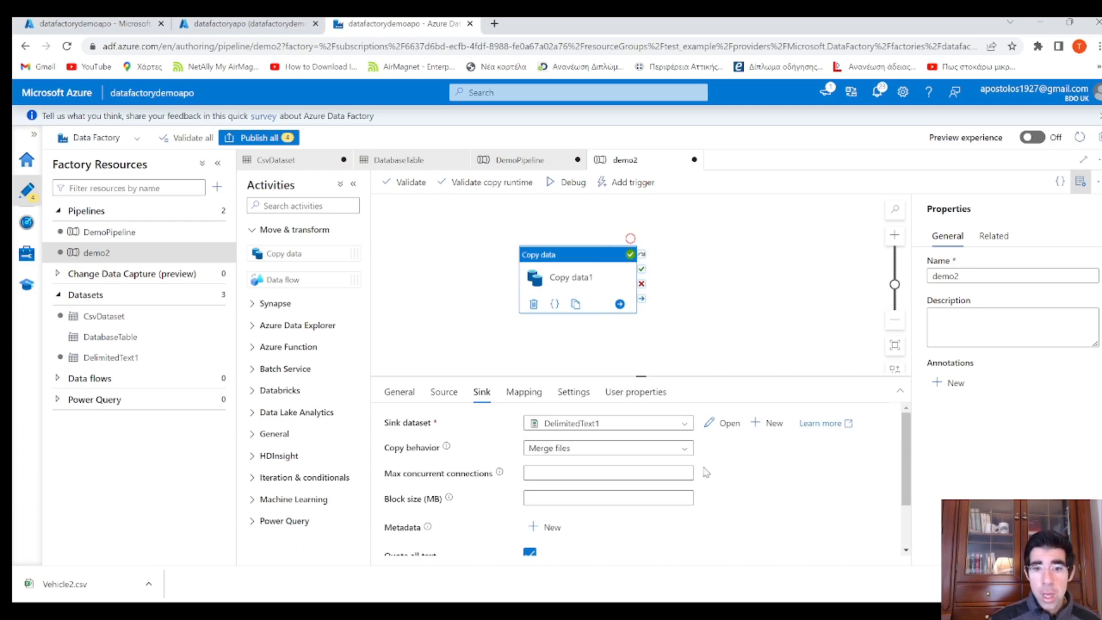
Add outputcontainer and mergedfilename parameters to the DelimitedText1 dataset
click(729, 424)
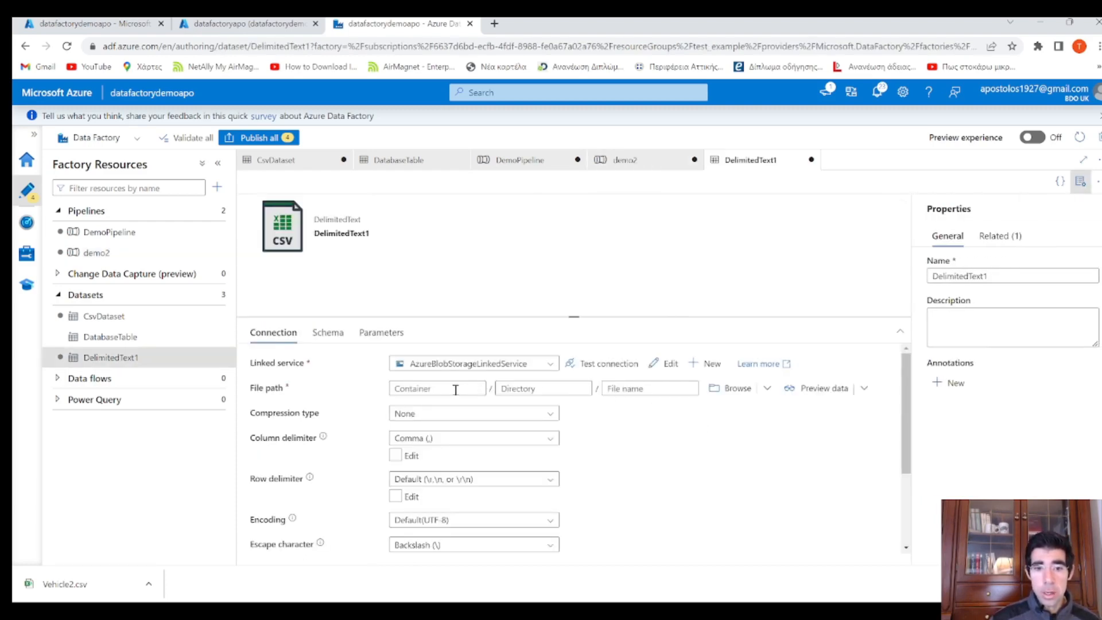
click(449, 388)
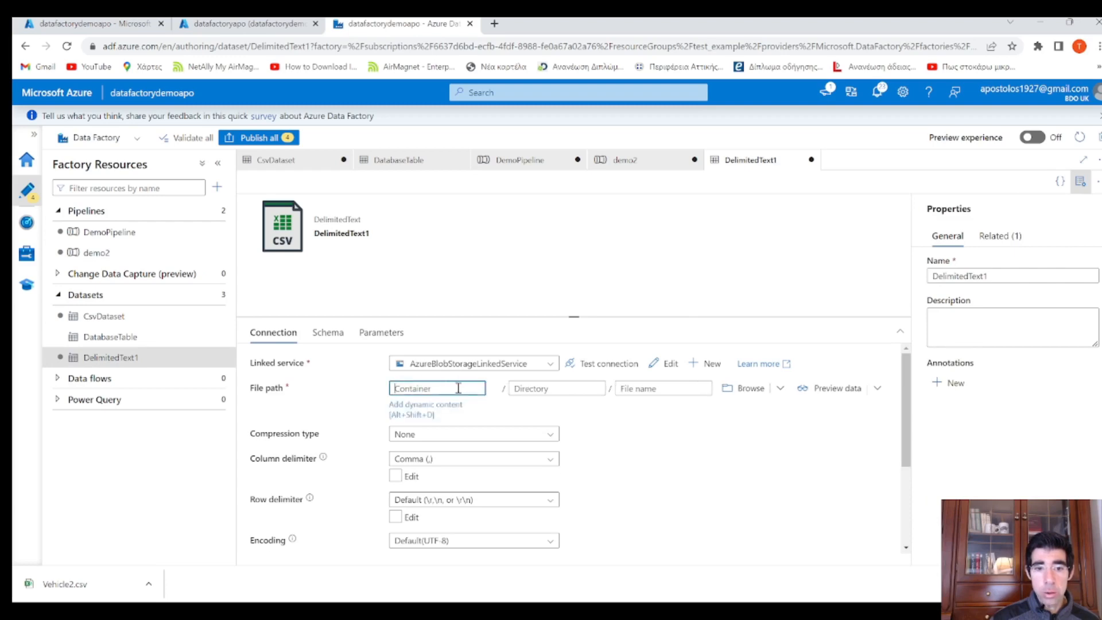
click(395, 340)
click(271, 367)
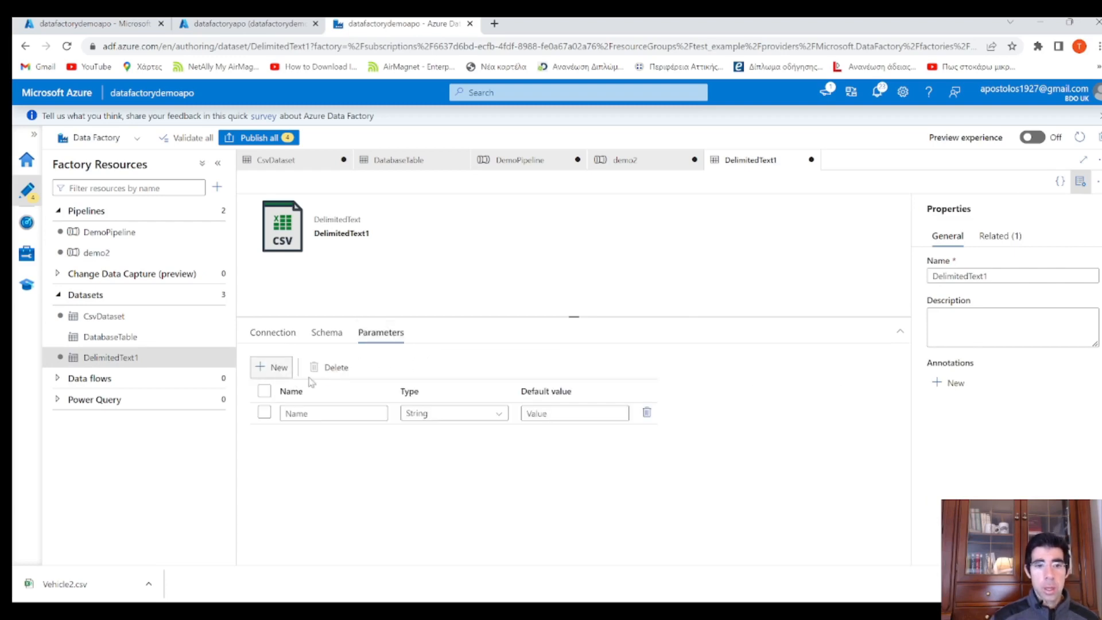
click(349, 415)
text(ou)
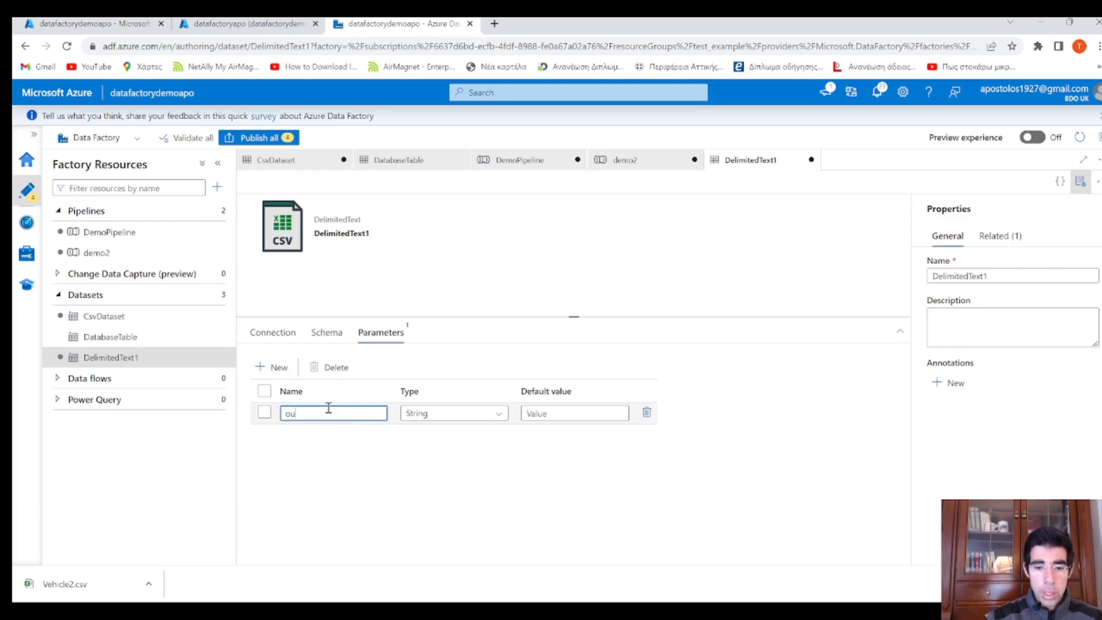
text(tputcontainer)
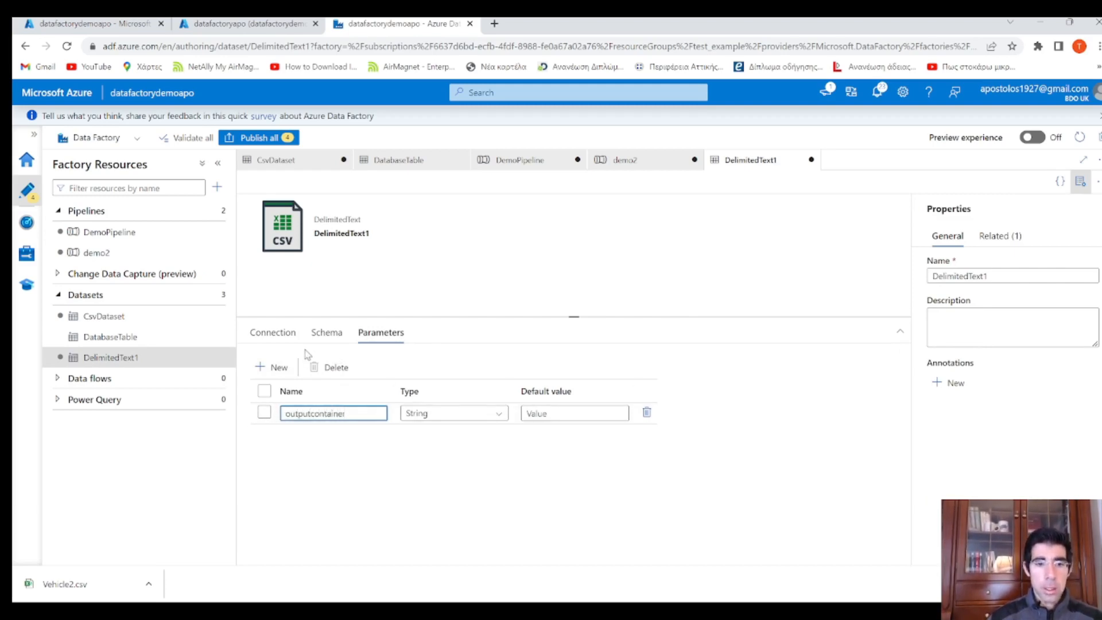
click(276, 368)
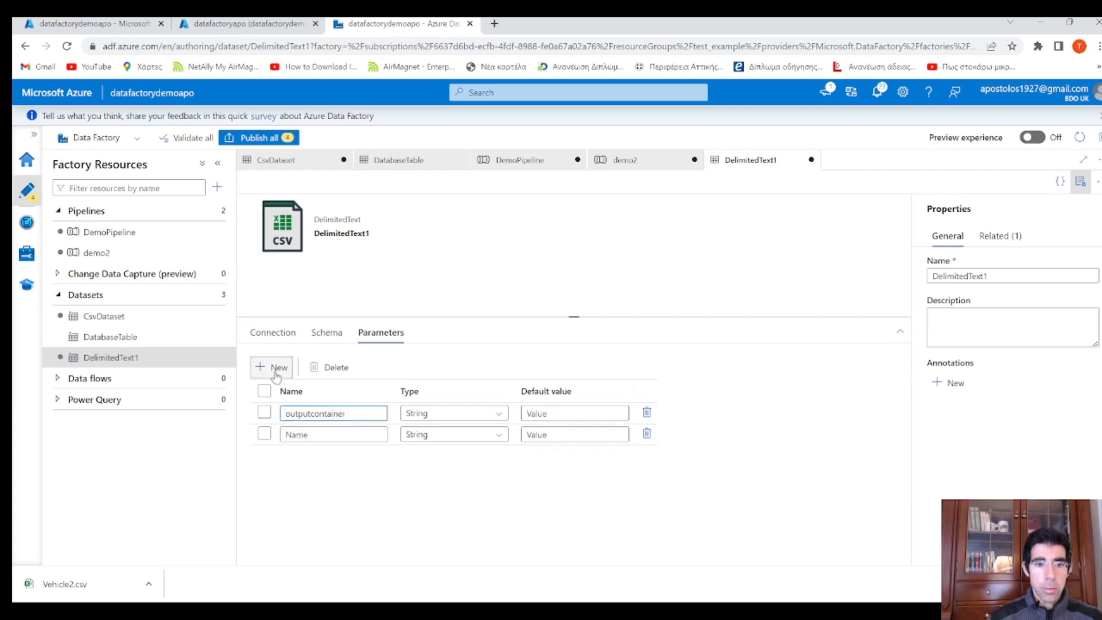
click(341, 435)
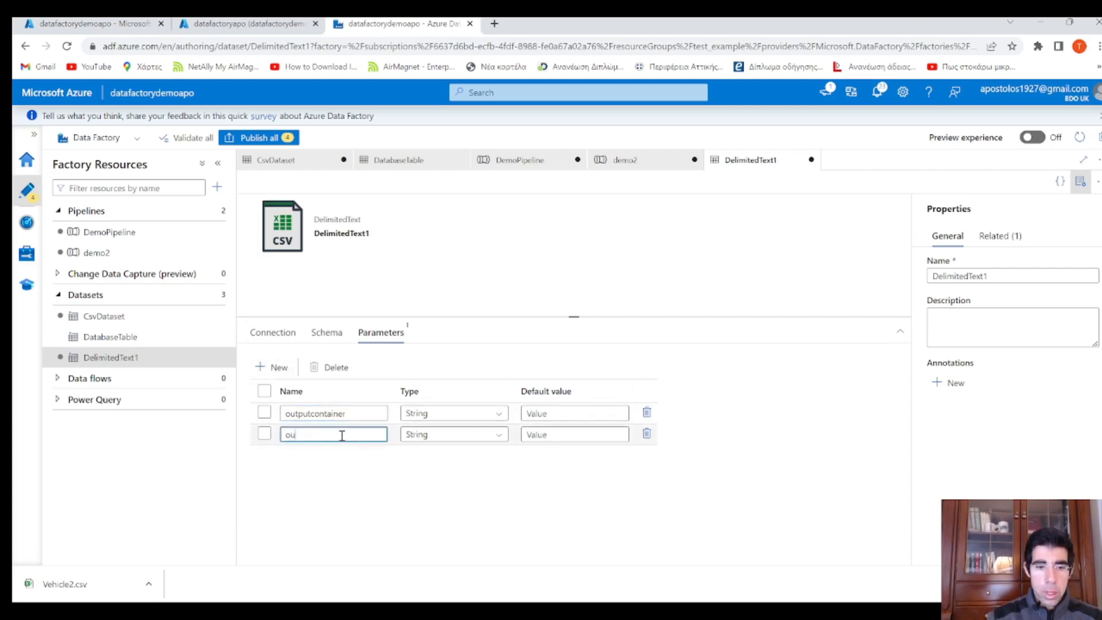
key(BackSpace)
key(BackSpace)
text(merged)
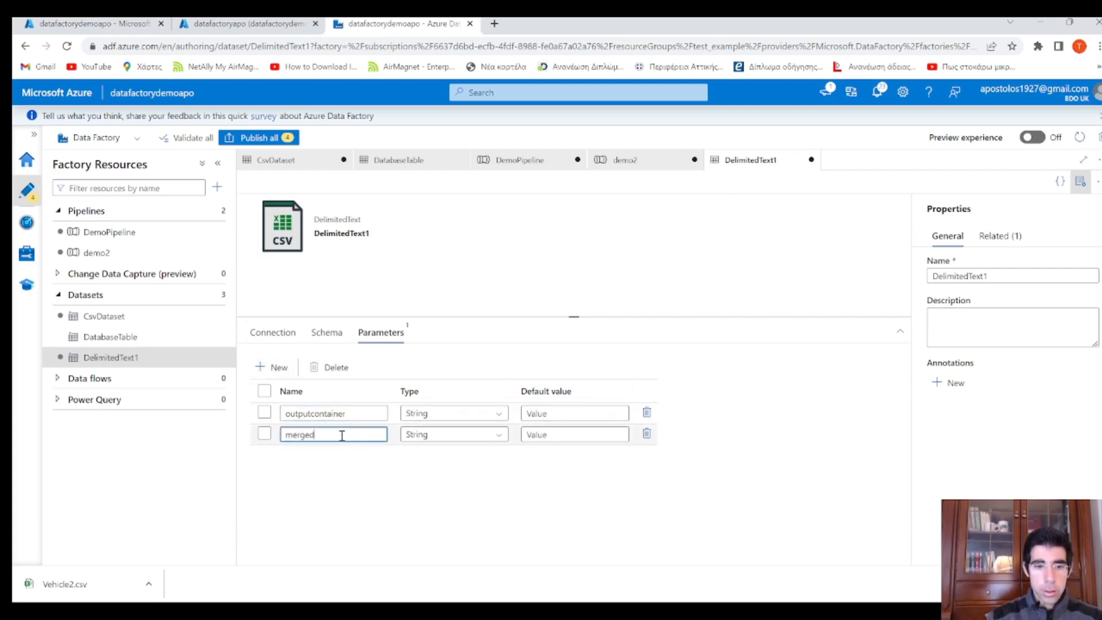
text(file)
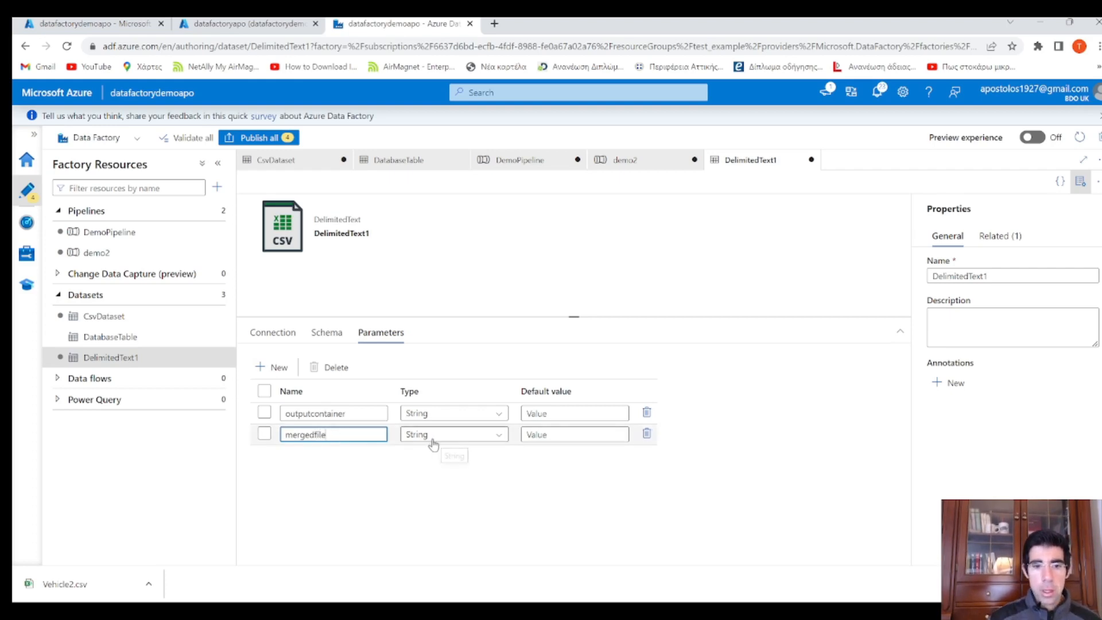
text(name)
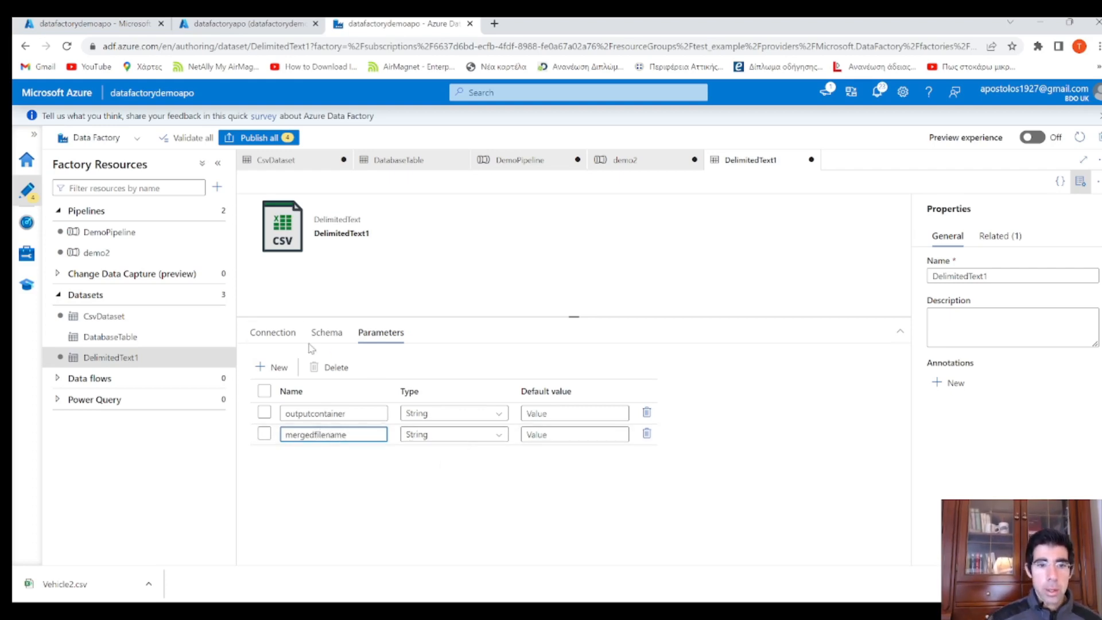
click(273, 332)
click(454, 388)
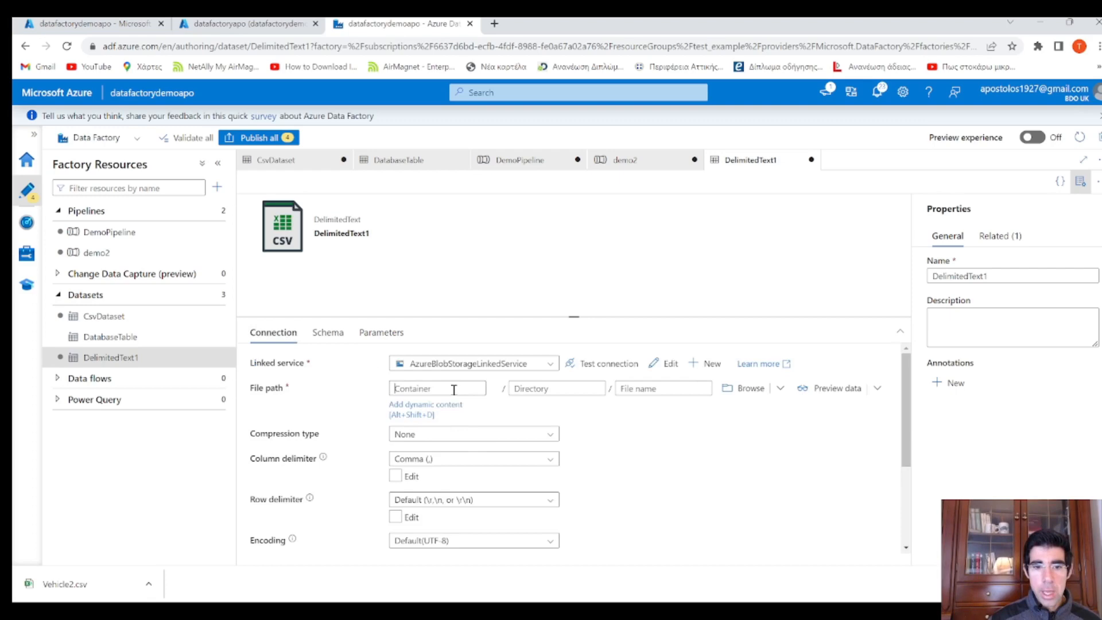
click(418, 412)
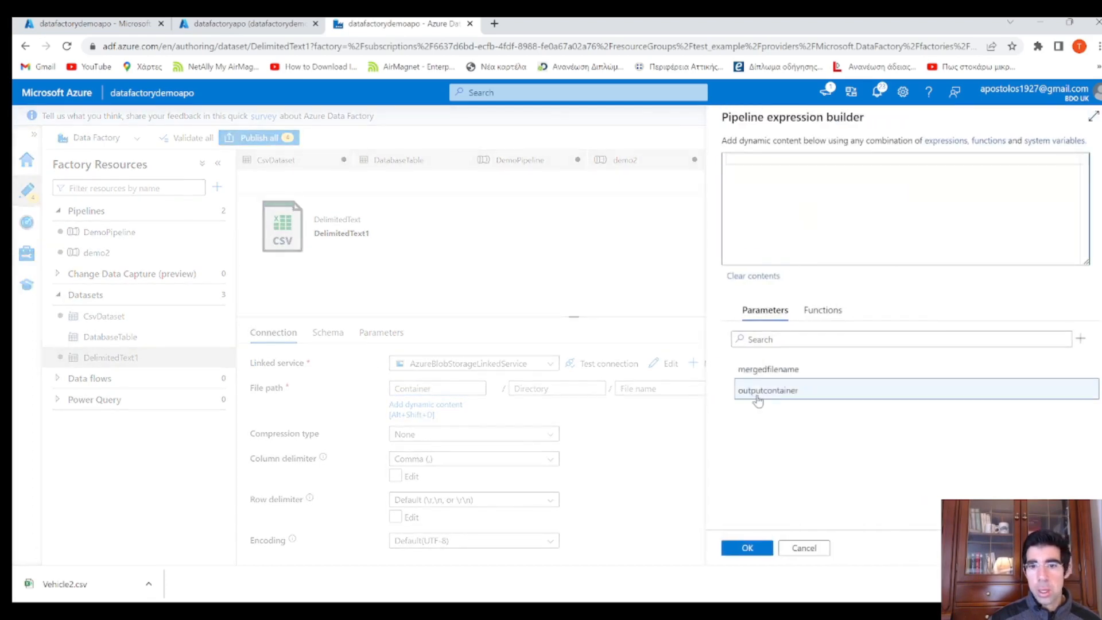
click(747, 391)
click(747, 547)
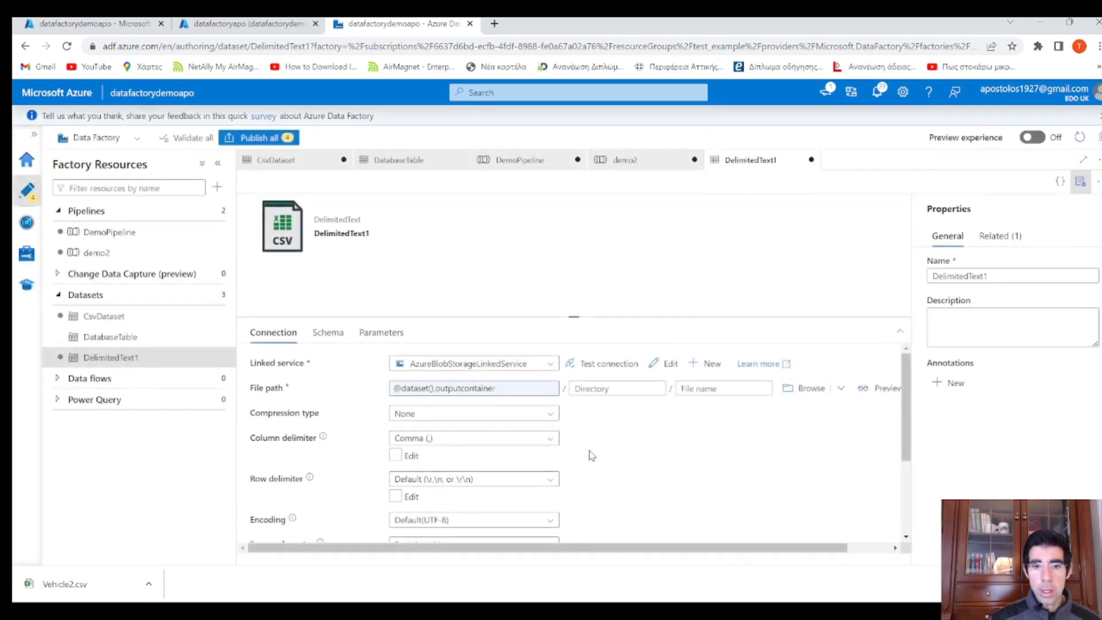
click(728, 388)
click(720, 415)
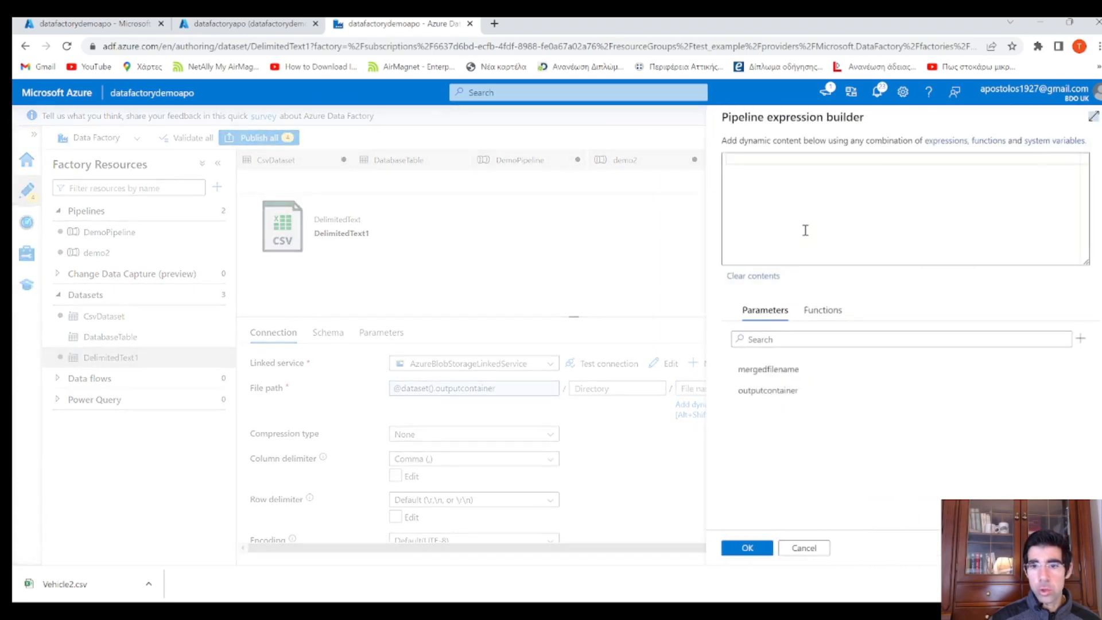
click(770, 370)
click(739, 547)
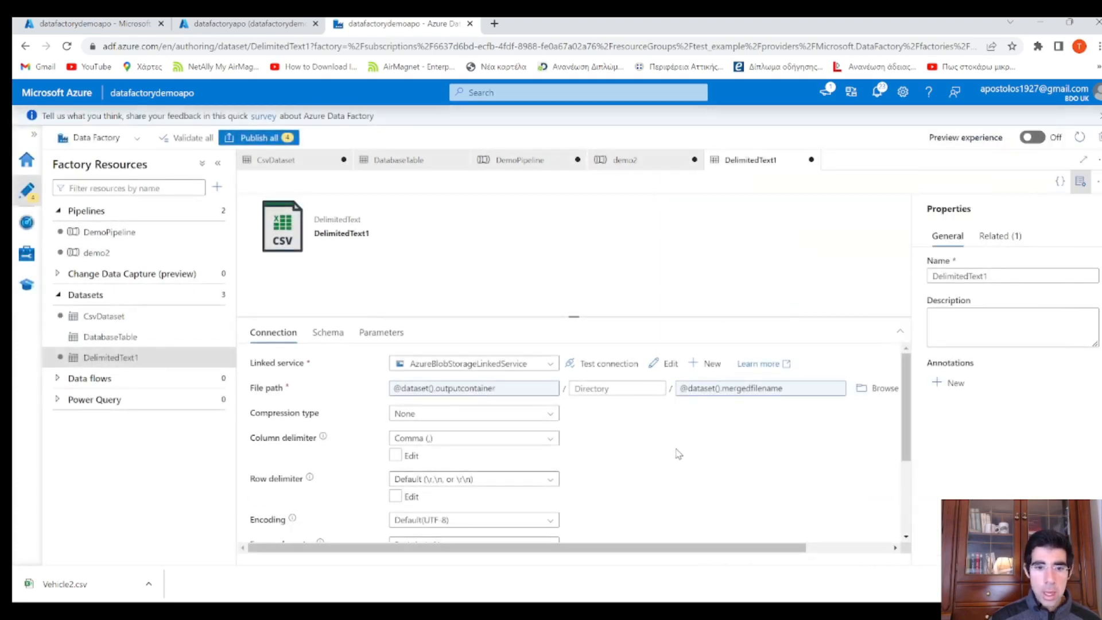
Enable First row as header on DelimitedText1, then return to demo2
scroll(676, 448, down, 1)
scroll(672, 449, down, 1)
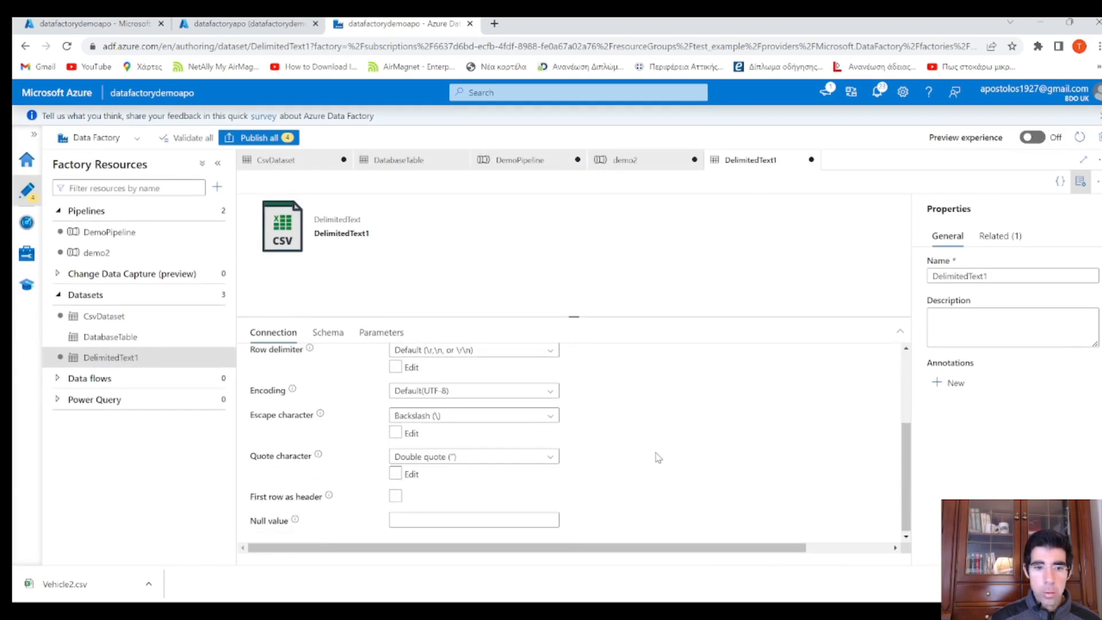
click(395, 496)
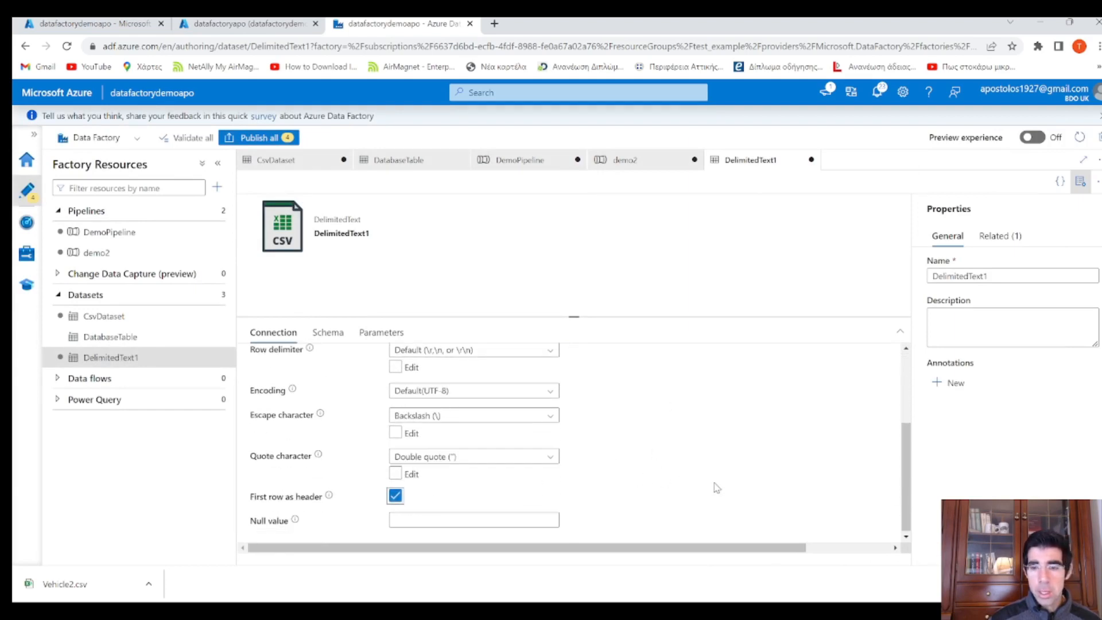
scroll(717, 487, up, 2)
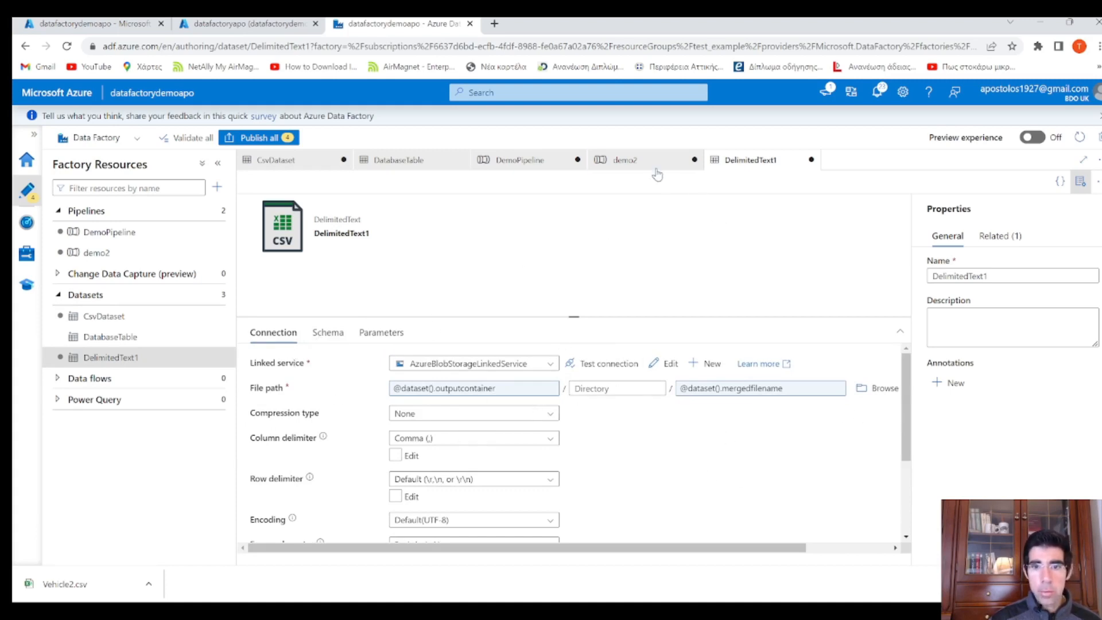
click(629, 161)
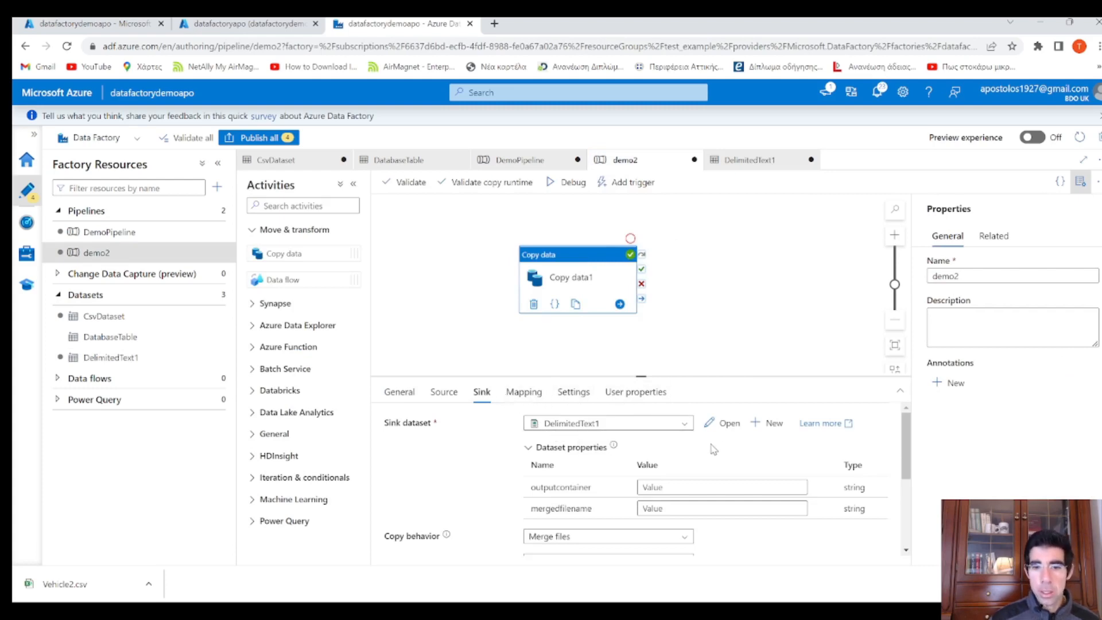
Enter output for outputcontainer and VehicleMerged.csv for mergedfilename, then review the debug run
click(667, 487)
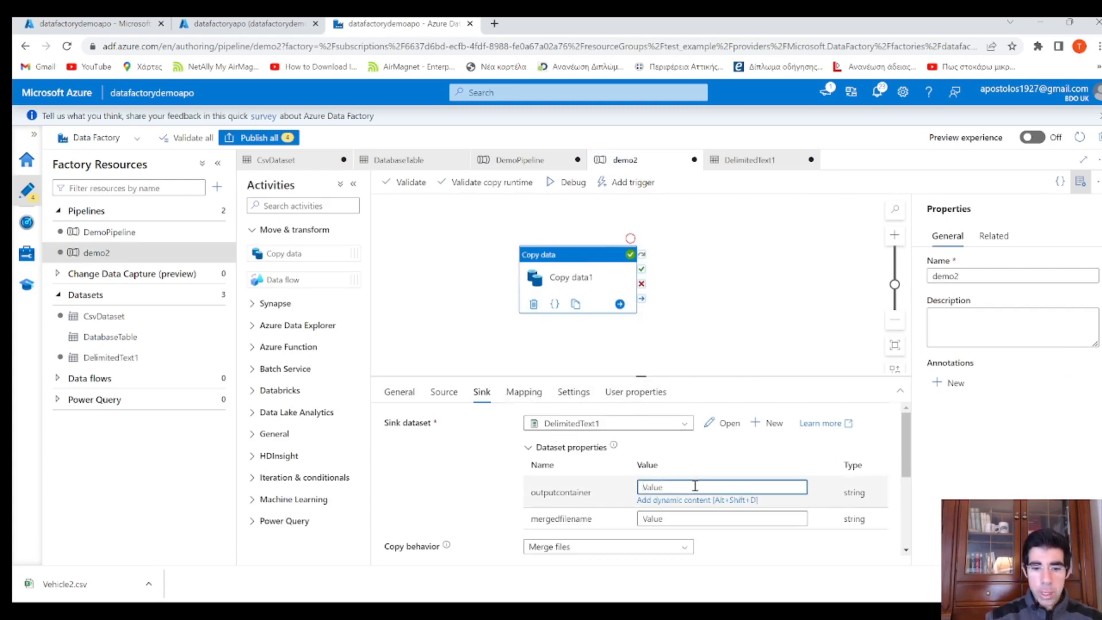
text(output)
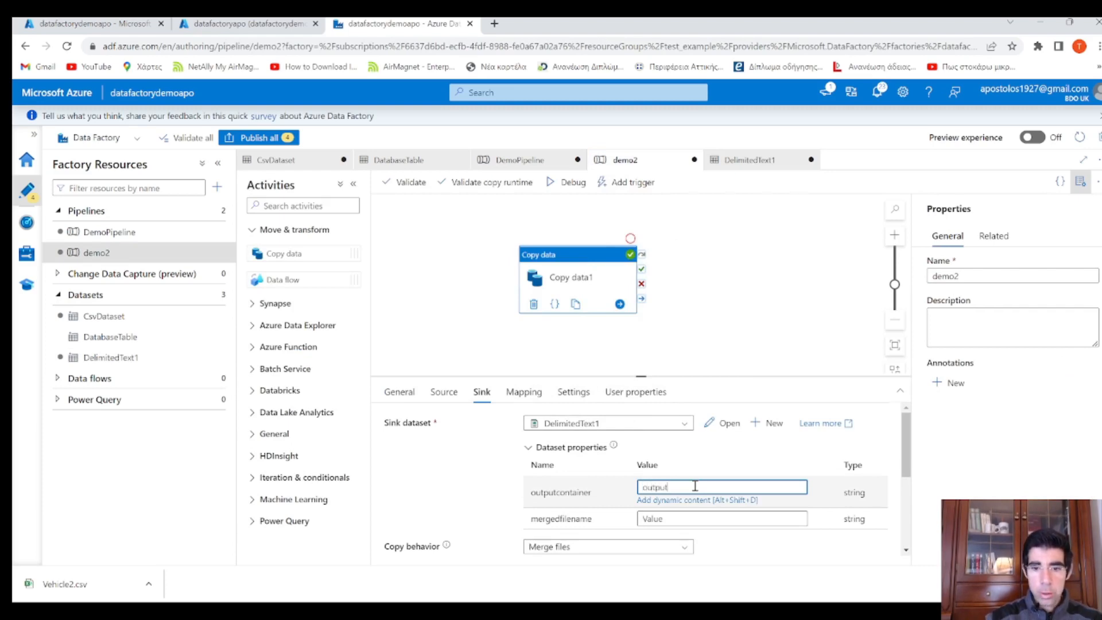
click(681, 519)
text(V)
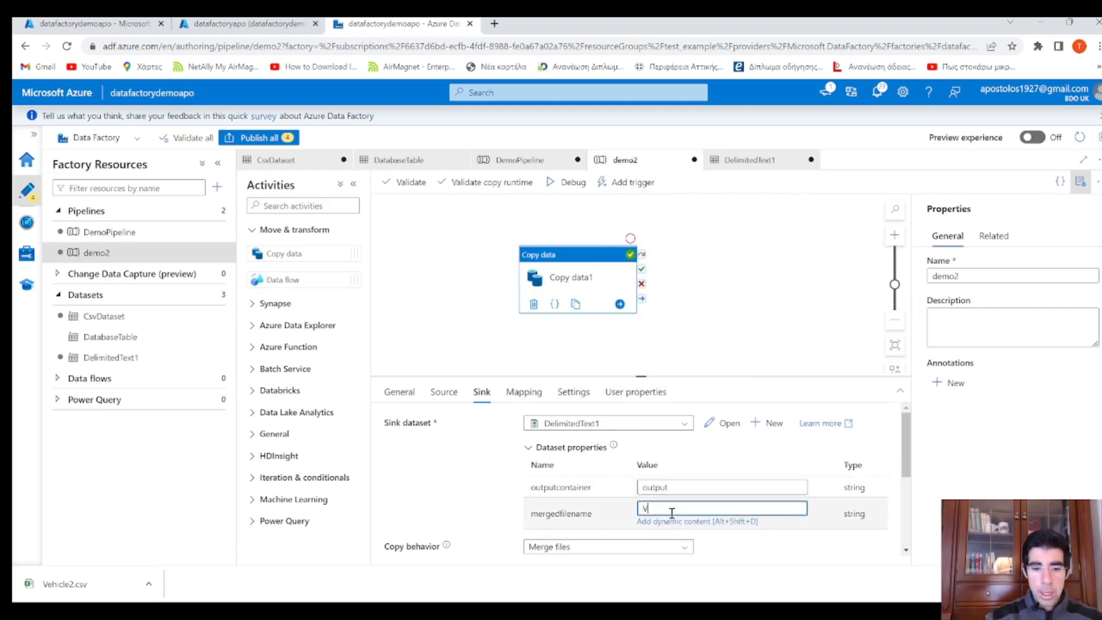
text(ehicleM)
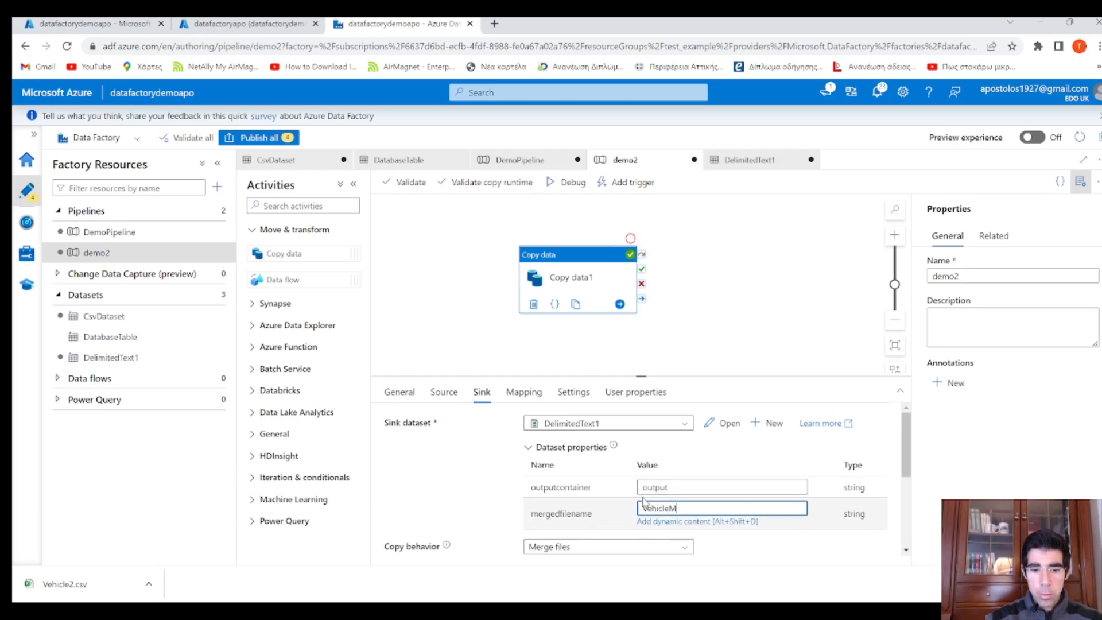
text(erged.csv)
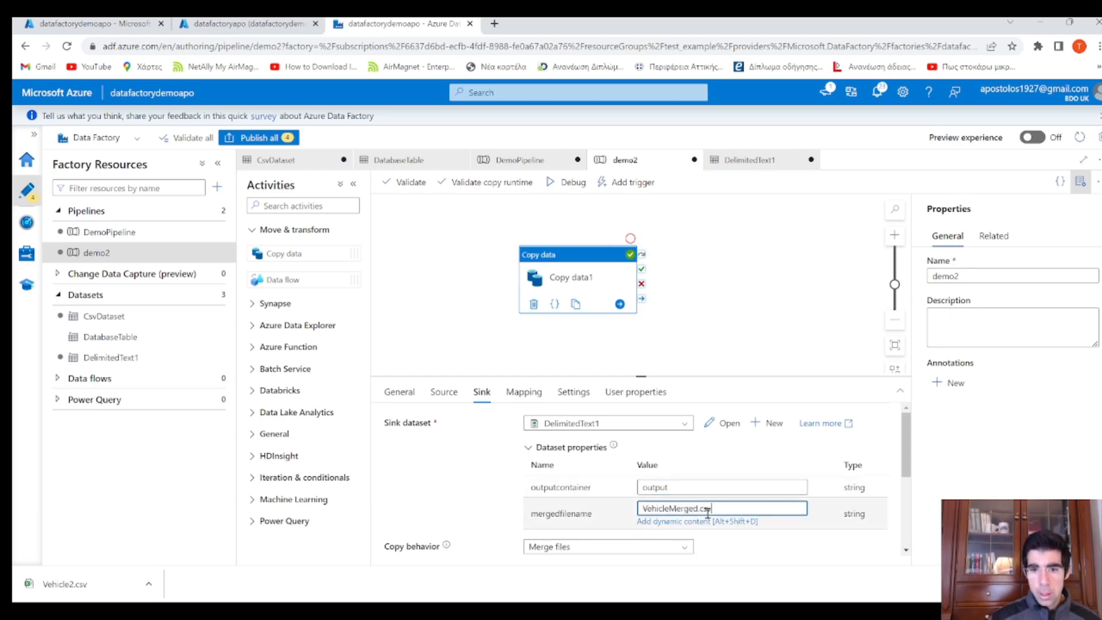
scroll(575, 499, down, 1)
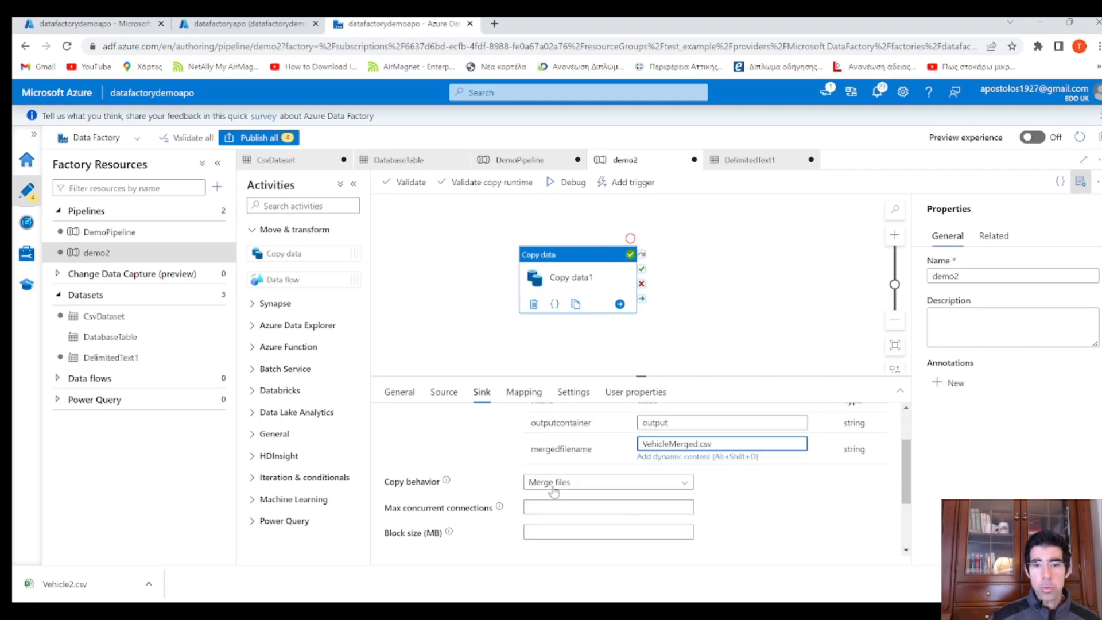
scroll(553, 490, down, 3)
scroll(760, 505, up, 3)
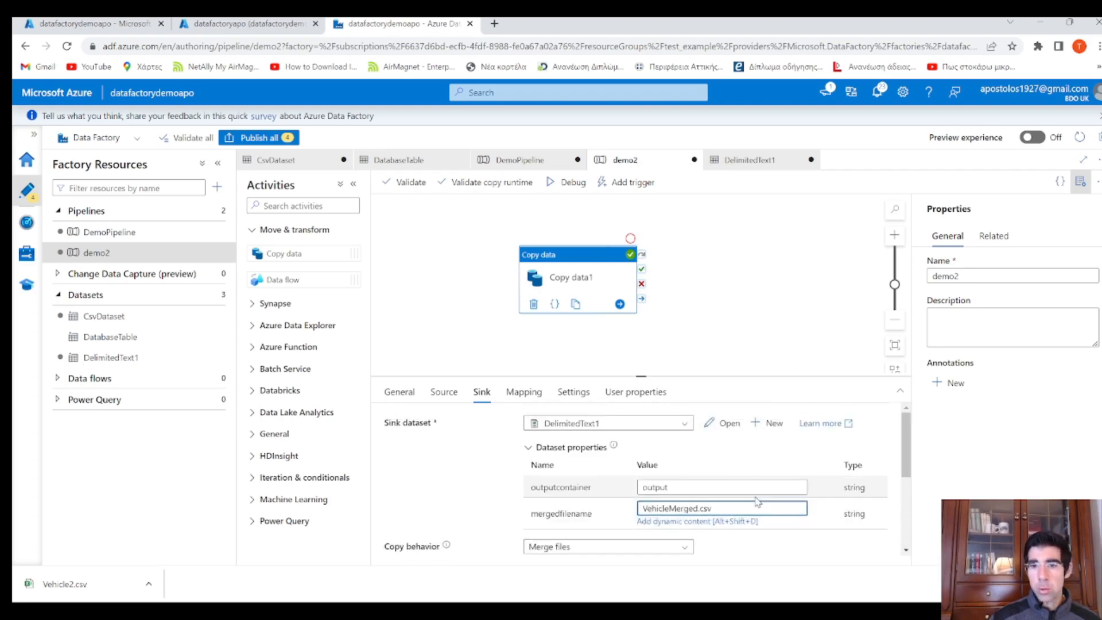
click(440, 240)
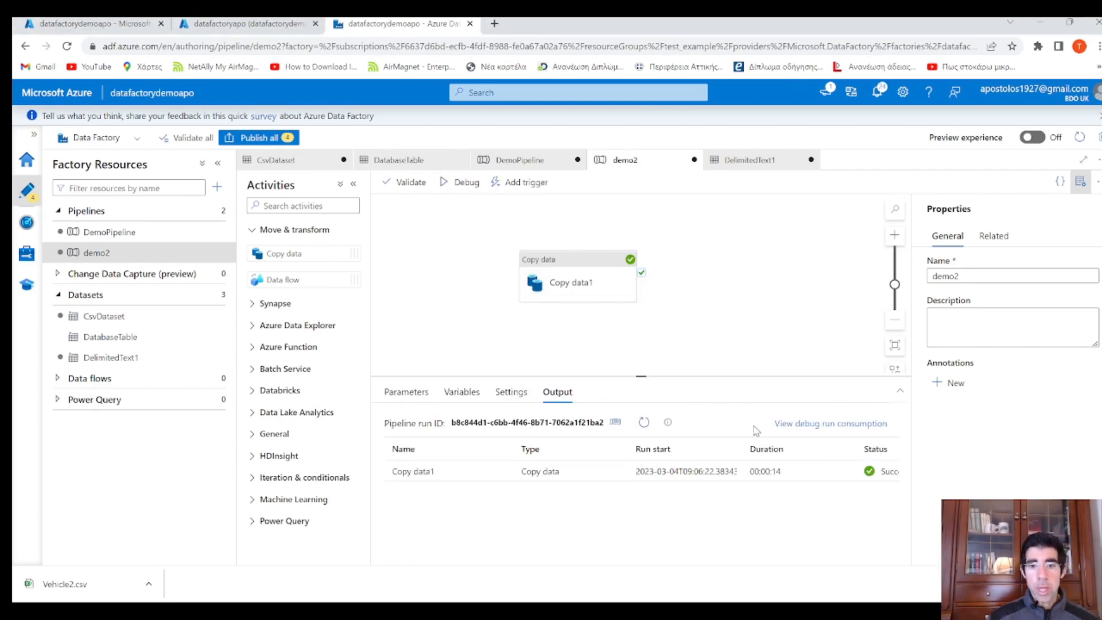
click(552, 269)
Open CsvDataset from the Source tab and delete its filename parameter
click(453, 400)
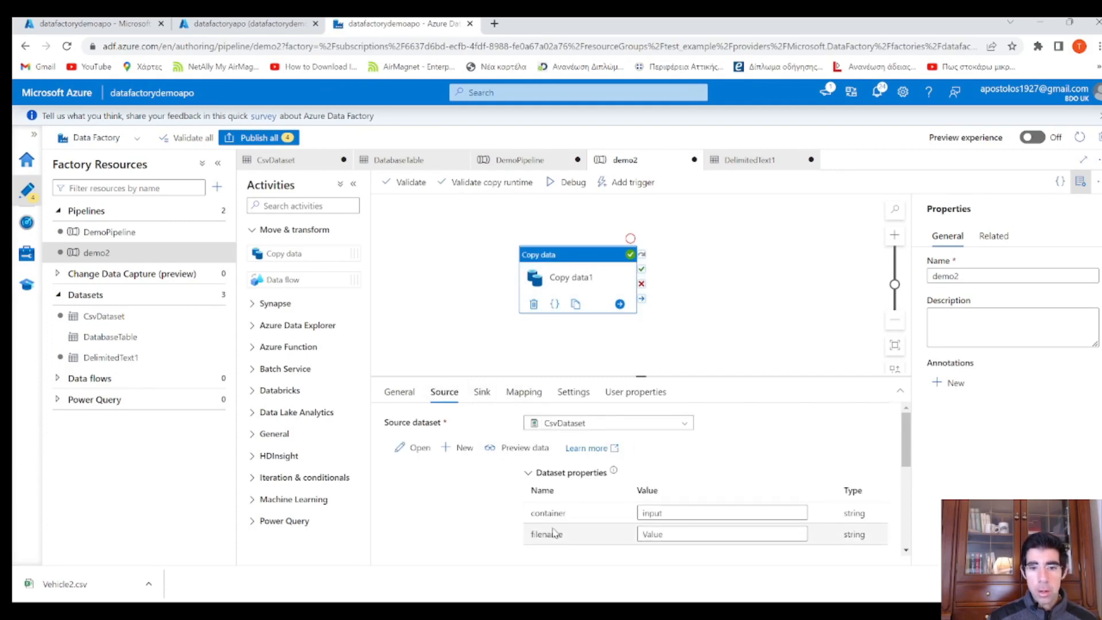
drag(534, 537, 577, 539)
scroll(577, 538, down, 2)
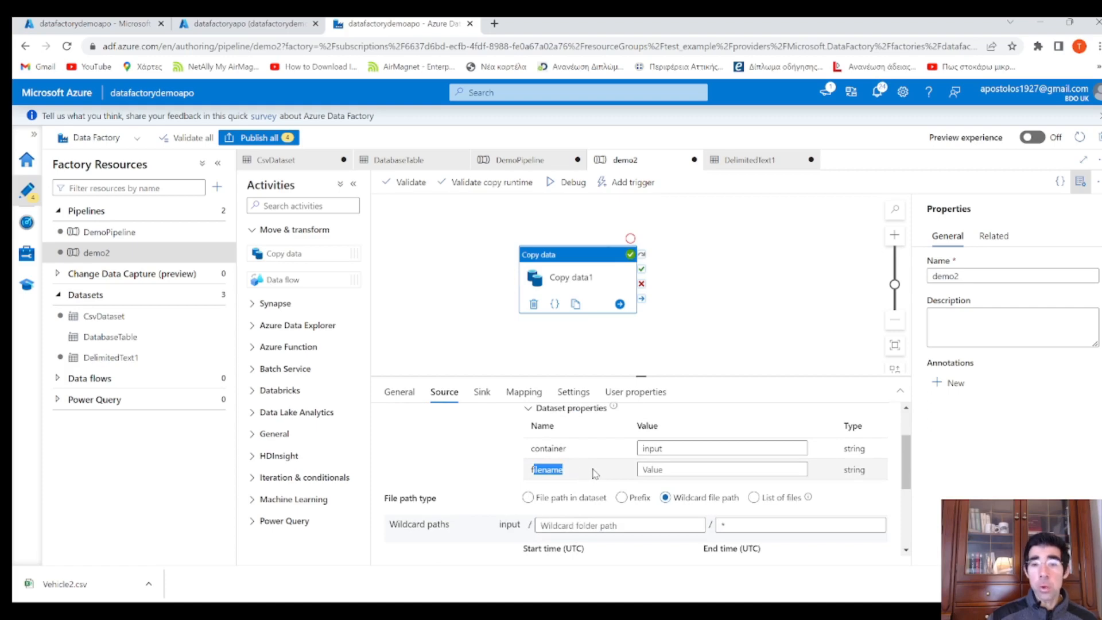
drag(567, 477, 530, 474)
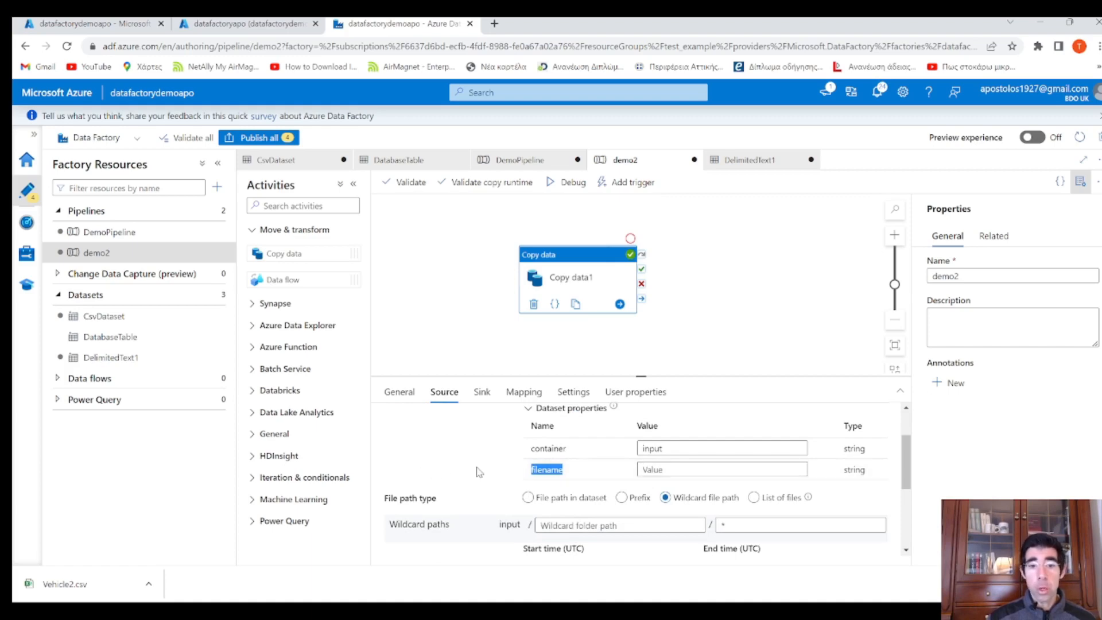
scroll(479, 472, up, 1)
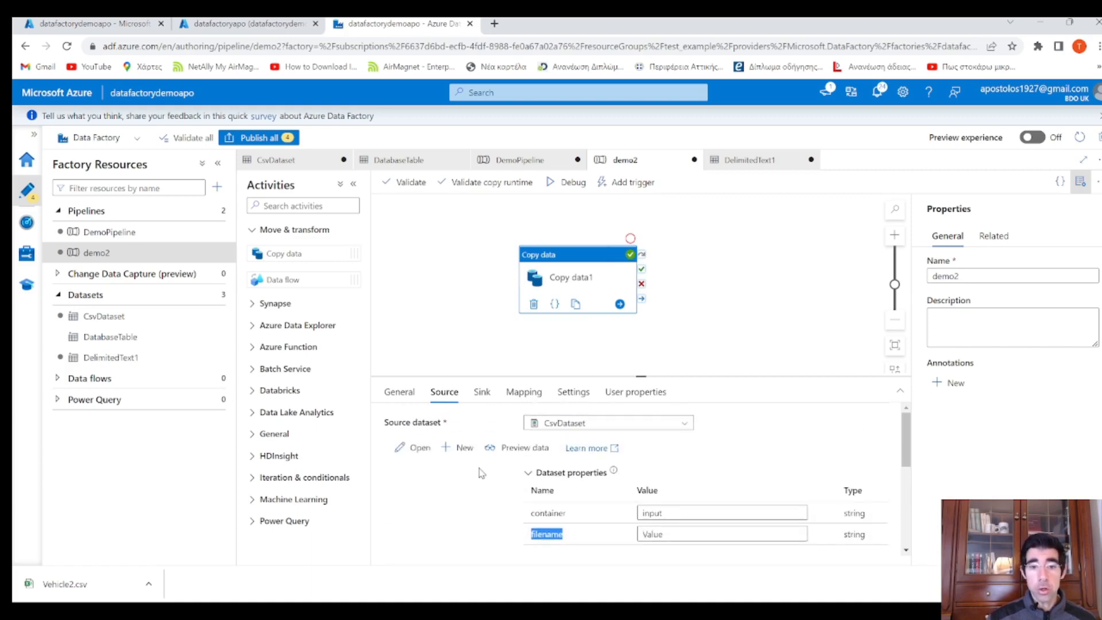
click(420, 449)
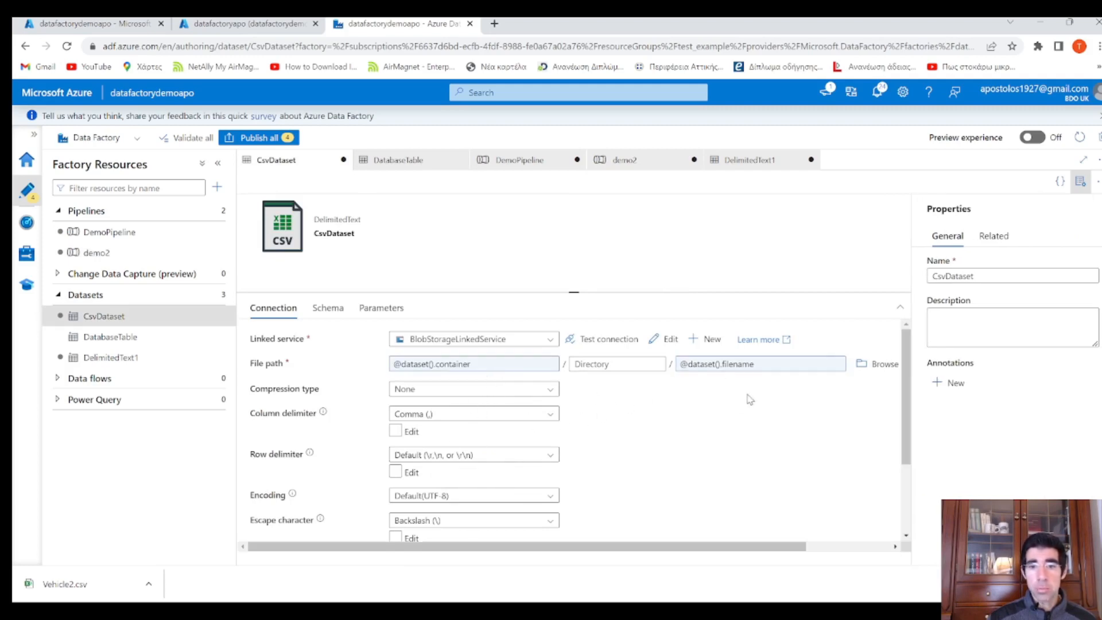
click(381, 308)
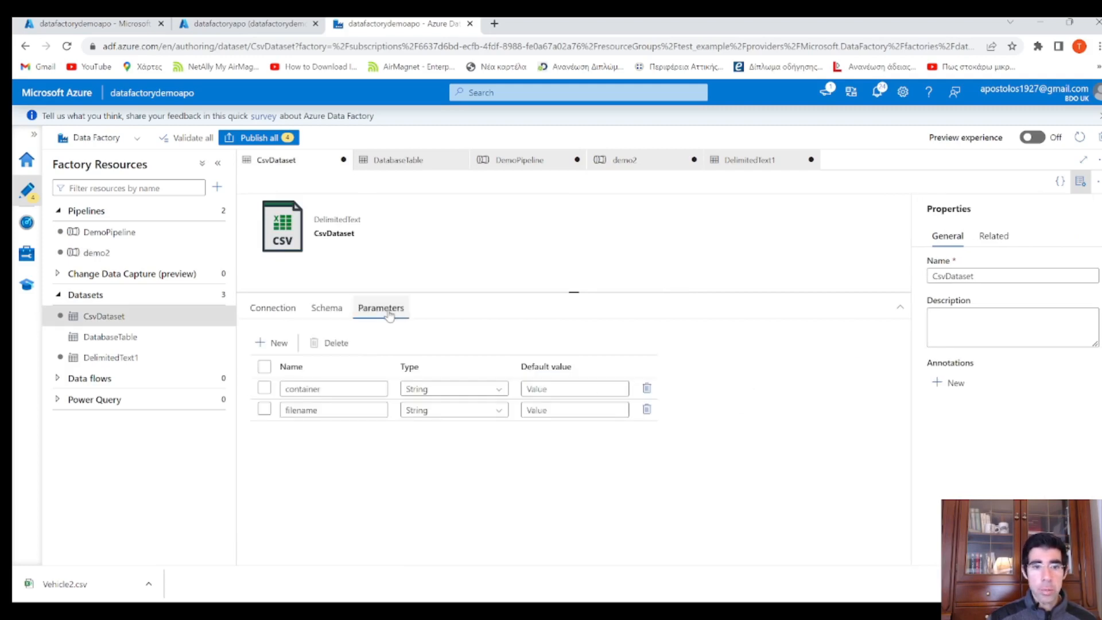
click(647, 410)
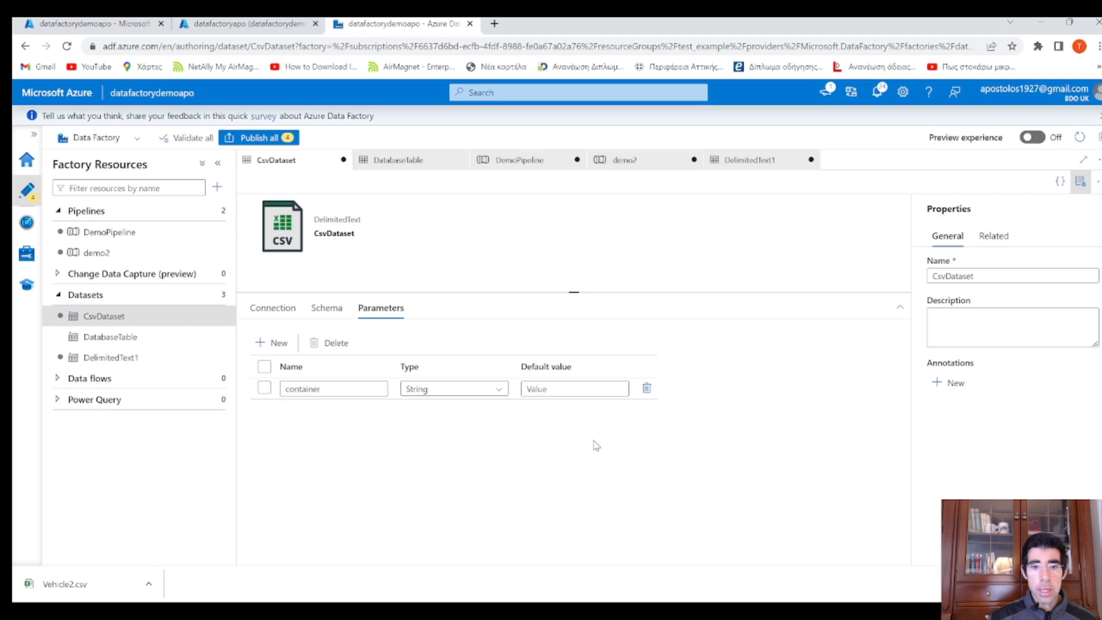
click(295, 309)
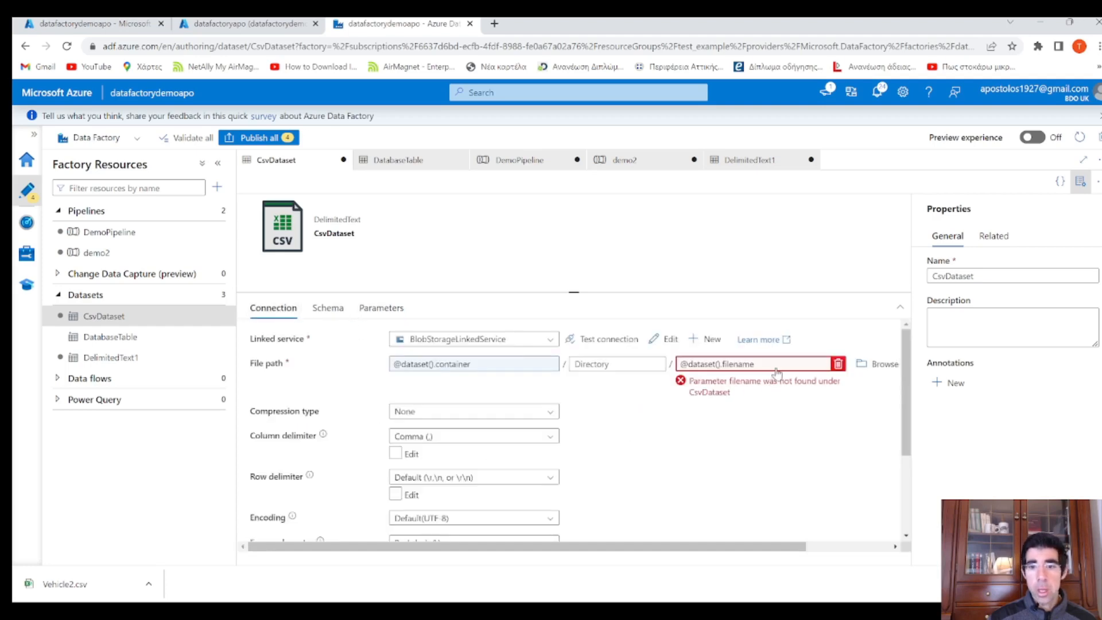
drag(758, 365, 678, 366)
key(BackSpace)
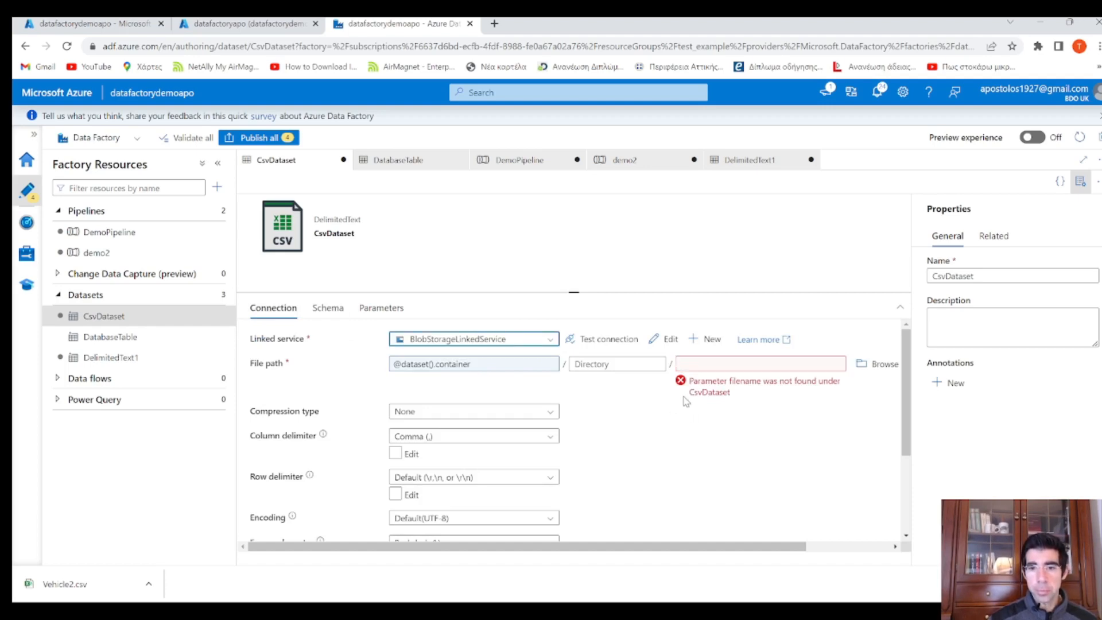
click(694, 367)
drag(842, 202, 704, 159)
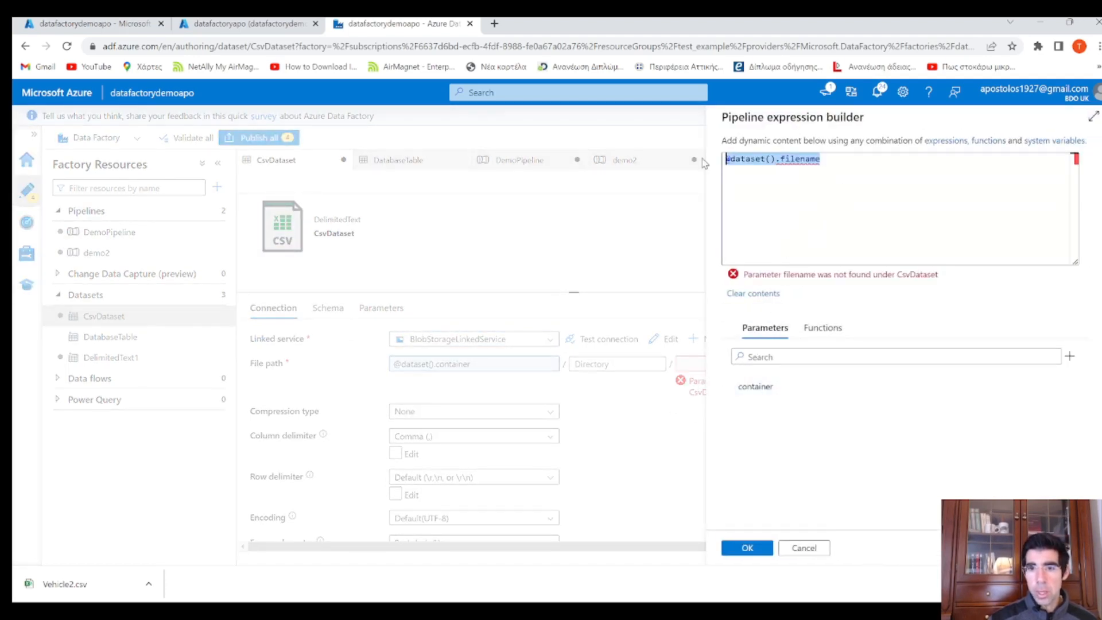
key(BackSpace)
click(754, 544)
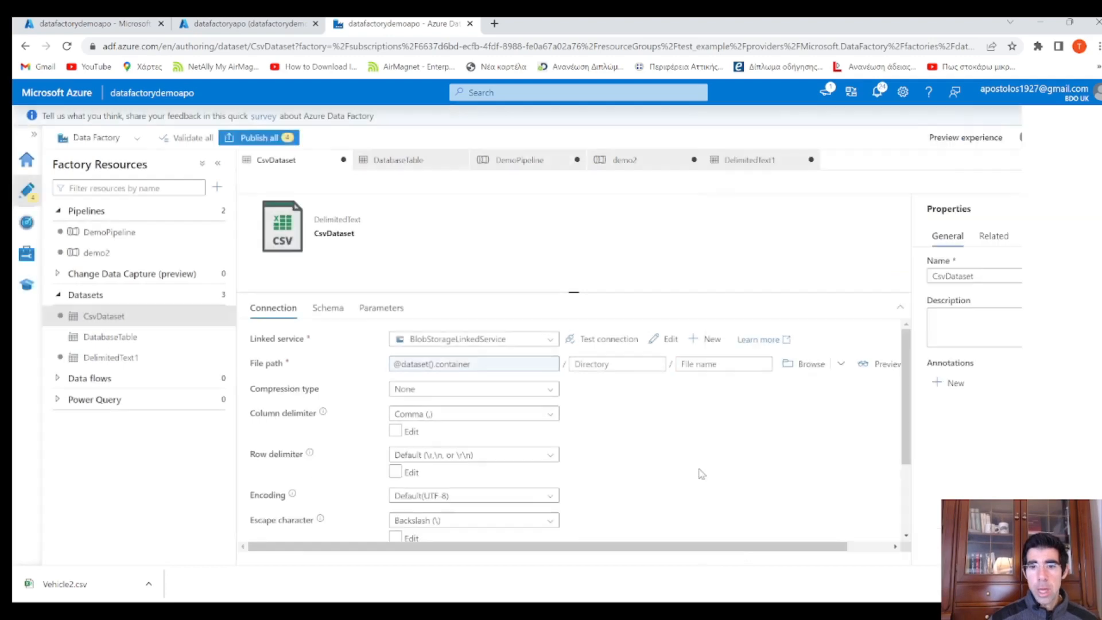
Remove DemoPipeline through its ... menu in Factory Resources and confirm the deletion
scroll(634, 437, down, 2)
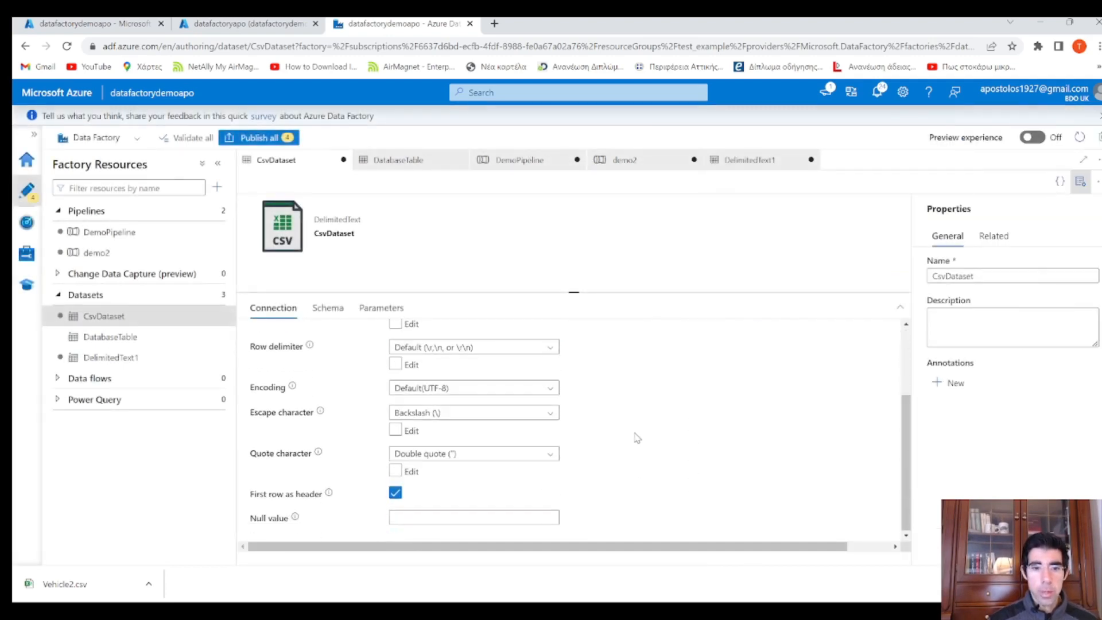
scroll(632, 427, up, 1)
scroll(642, 424, up, 1)
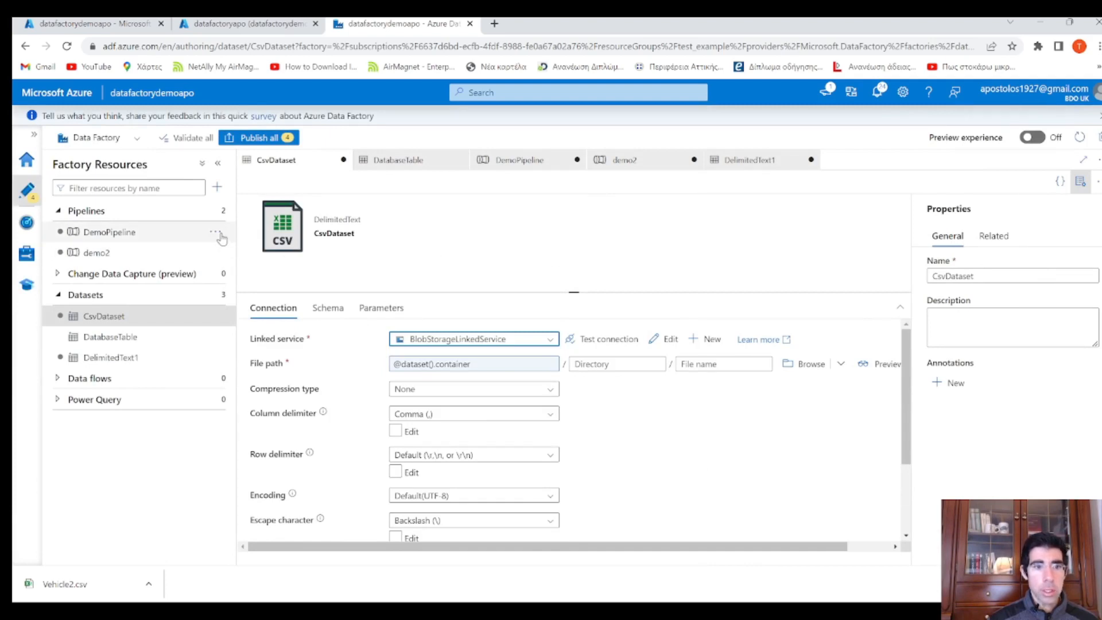
click(218, 234)
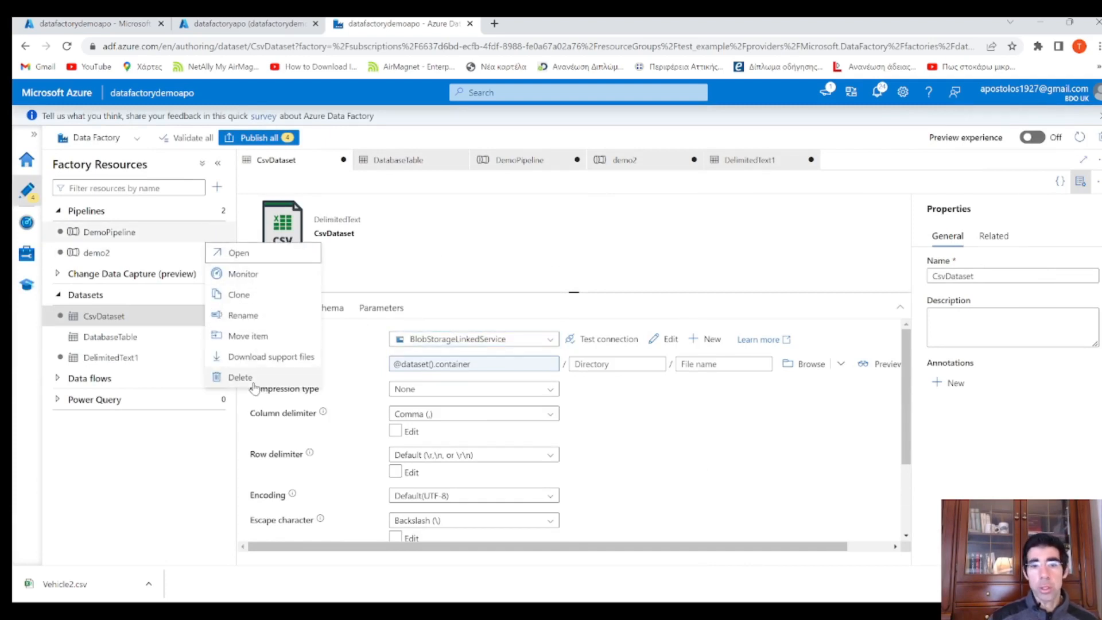
click(626, 413)
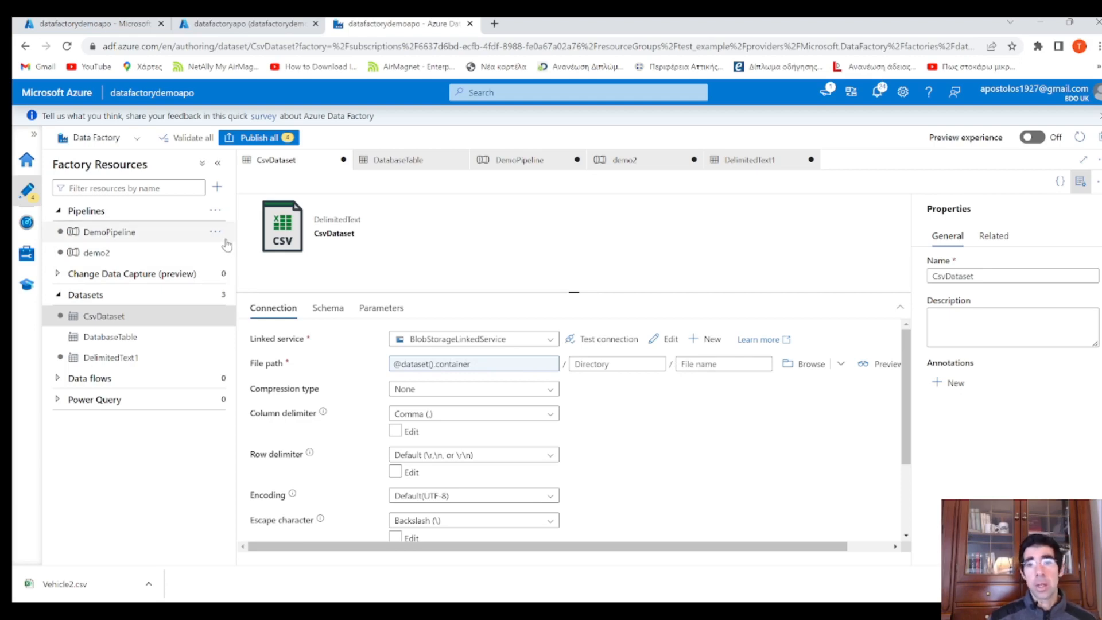
click(215, 231)
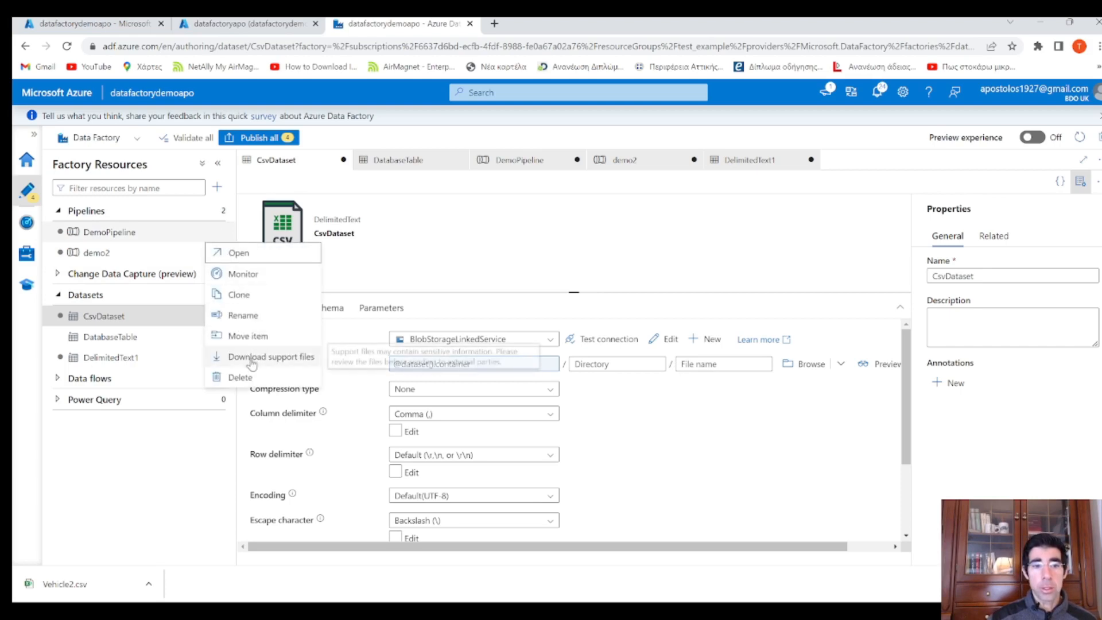
click(246, 377)
click(489, 377)
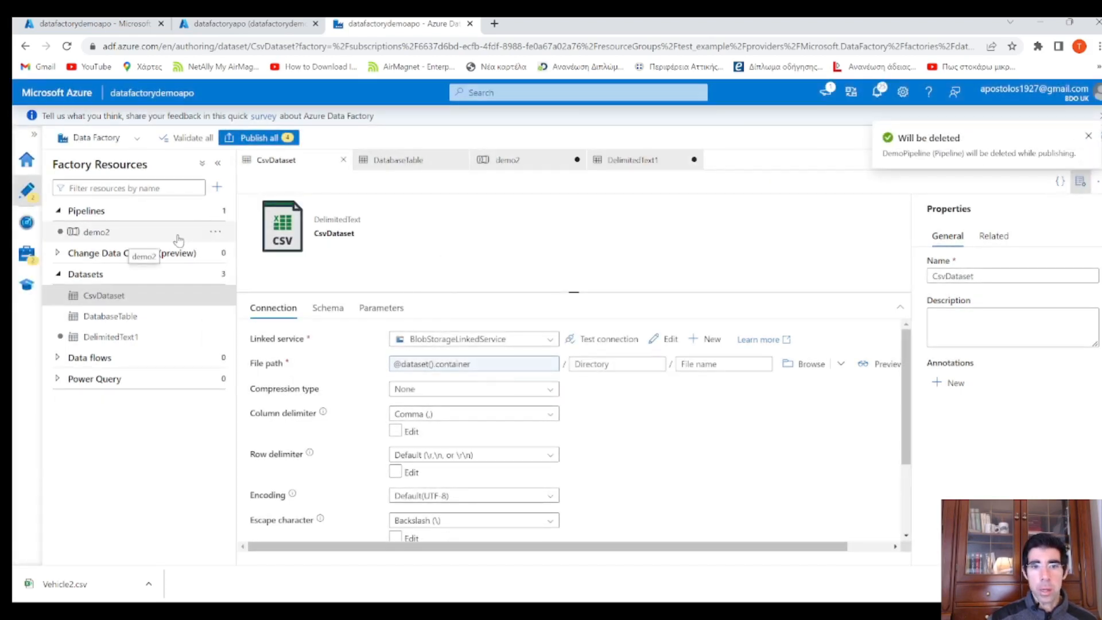
Publish all four pending changes, then inspect the demo2 source's wildcard file name
click(279, 138)
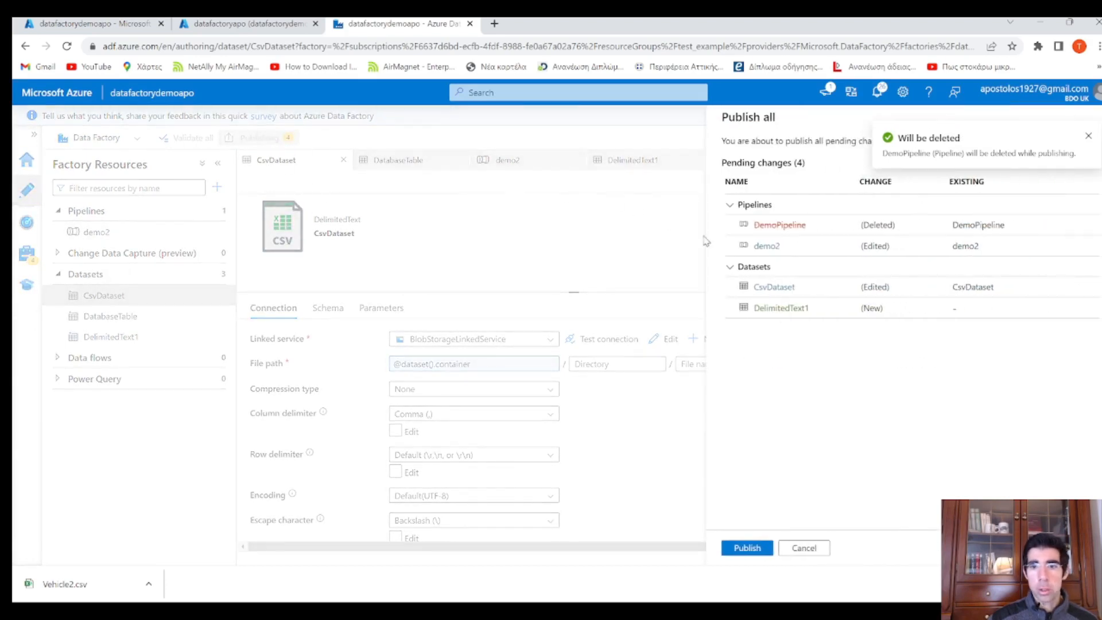
click(747, 547)
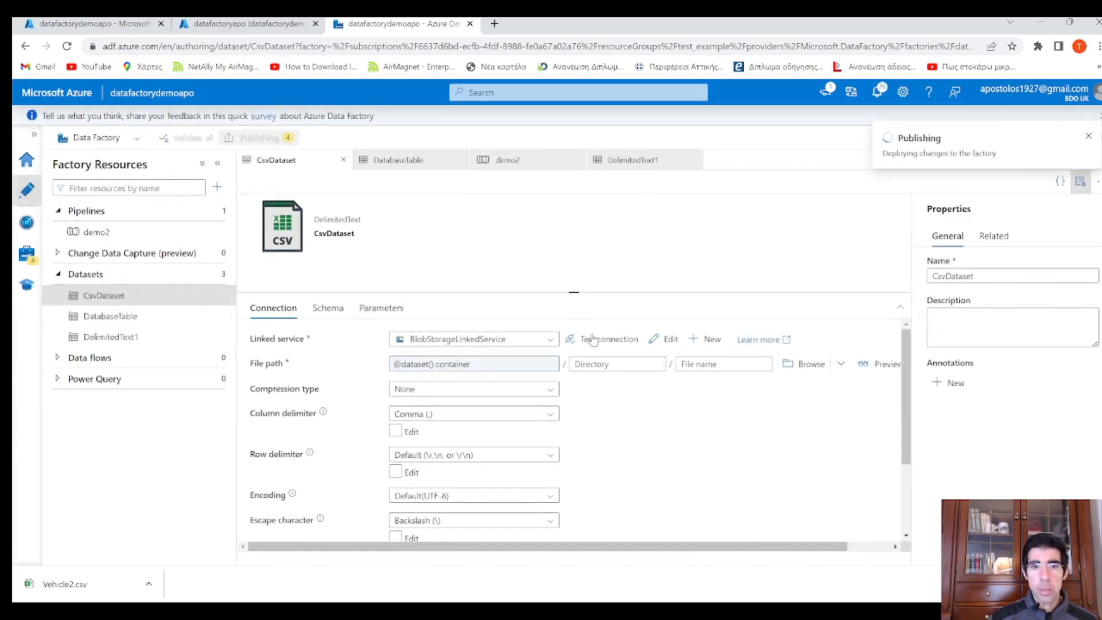
click(525, 161)
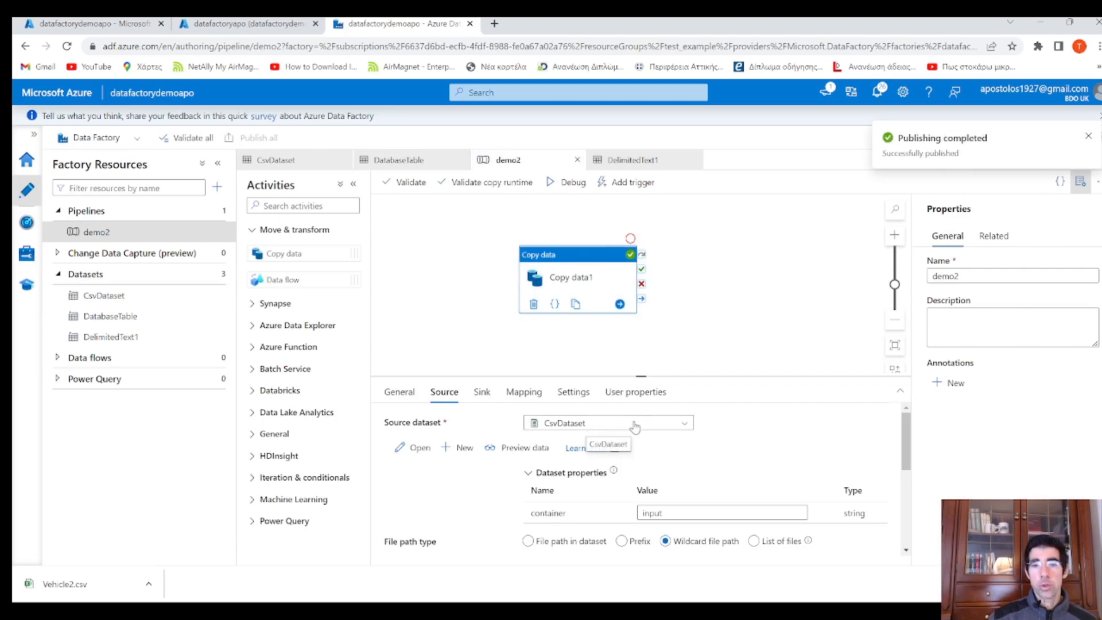
scroll(702, 485, down, 1)
scroll(702, 485, down, 1)
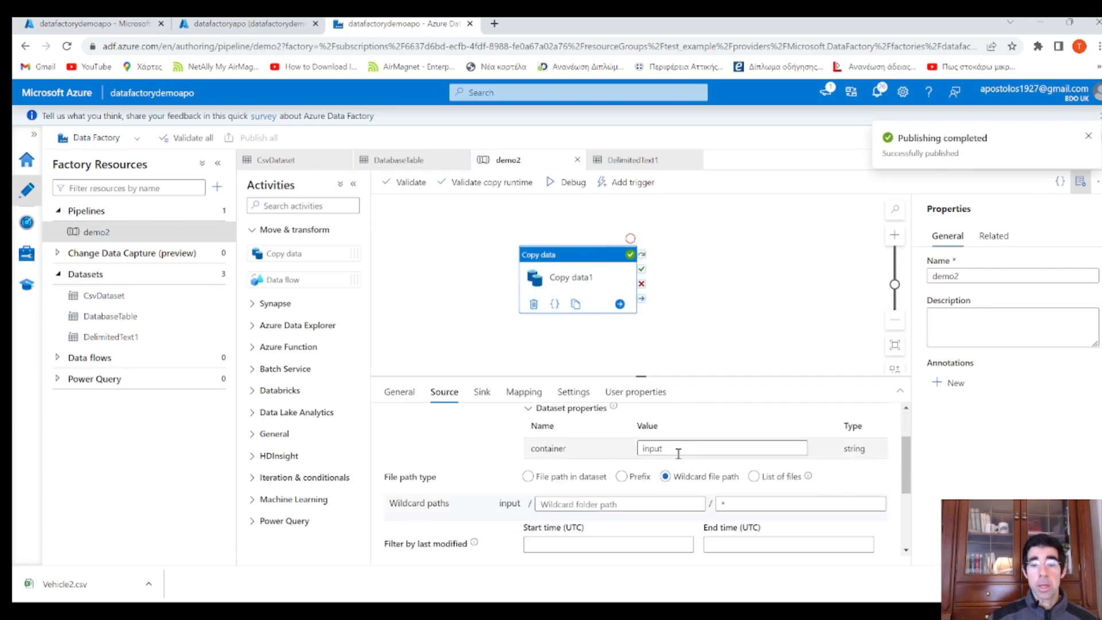
click(733, 503)
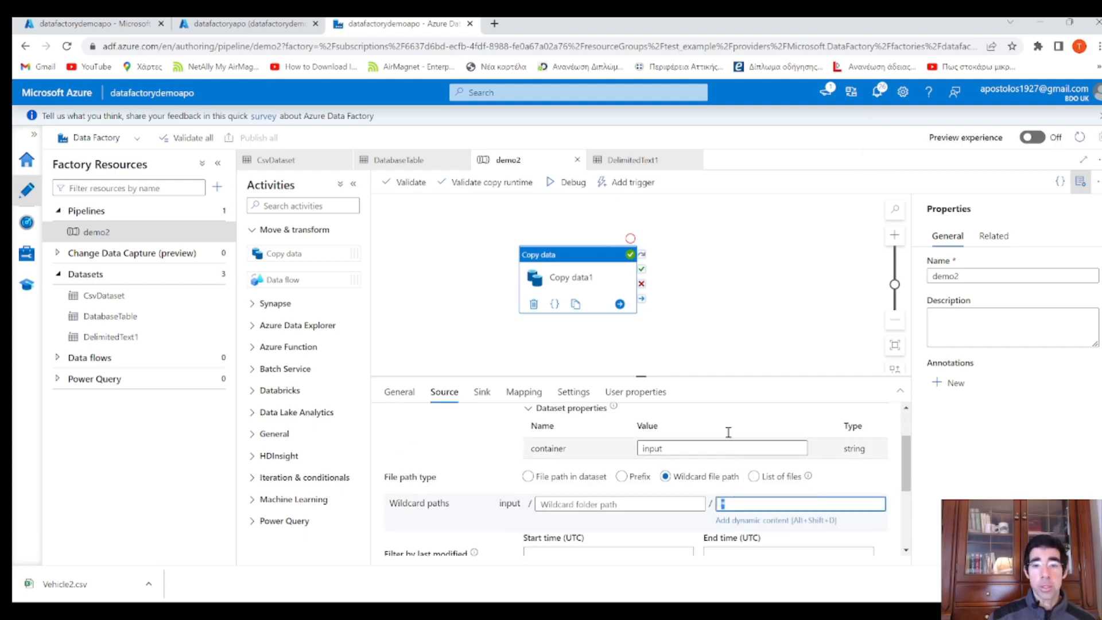
click(104, 24)
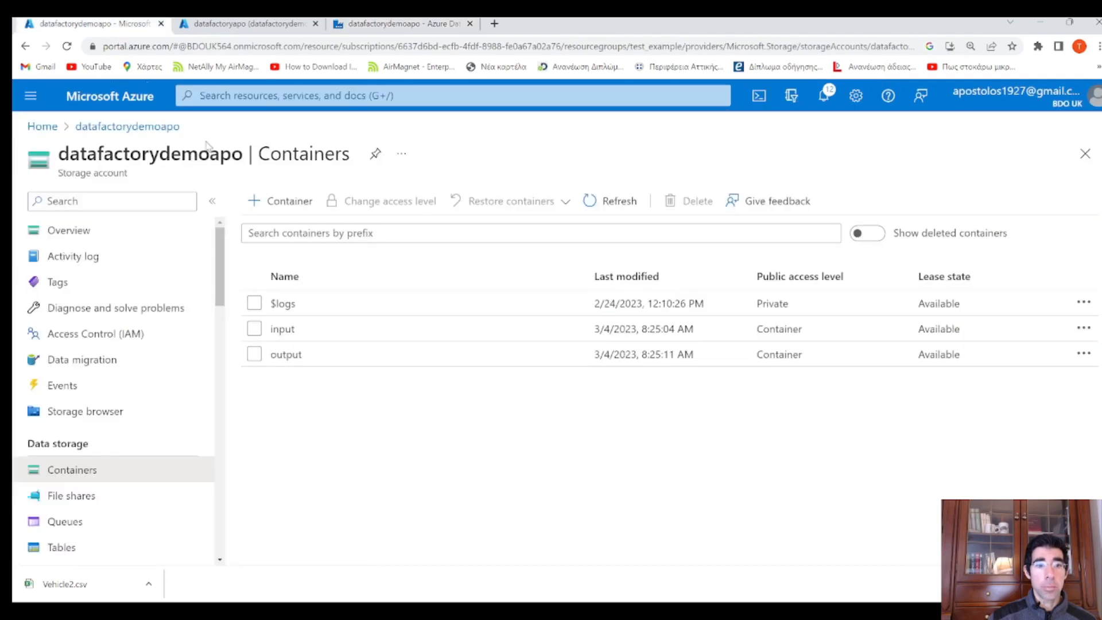
Confirm the input container holds Vehicle.csv and Vehicle2.csv, then return to demo2
click(297, 331)
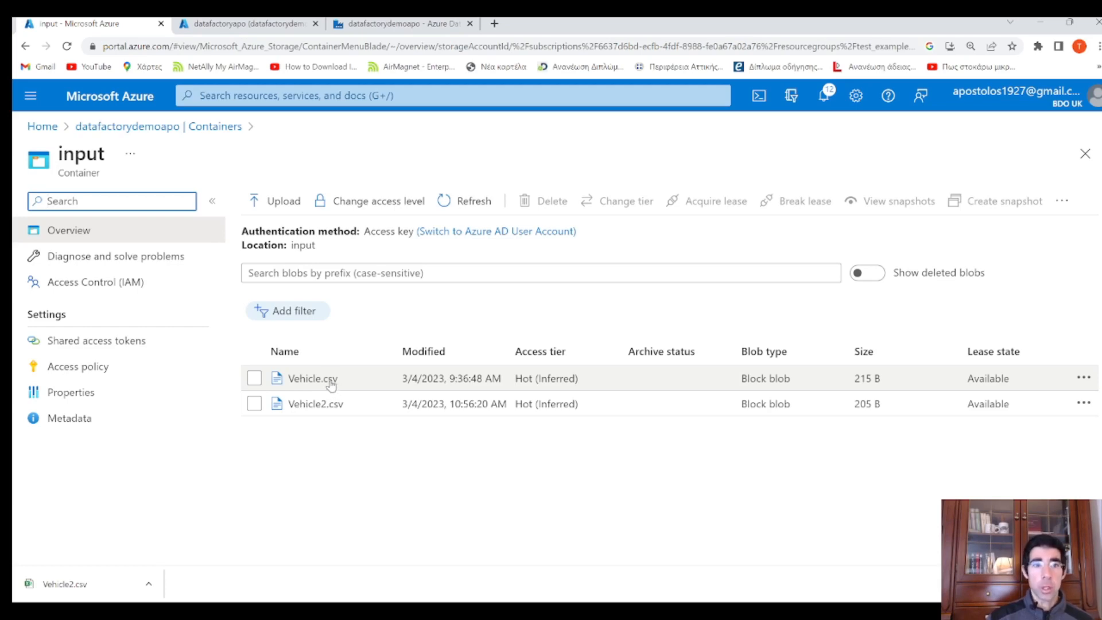
click(384, 26)
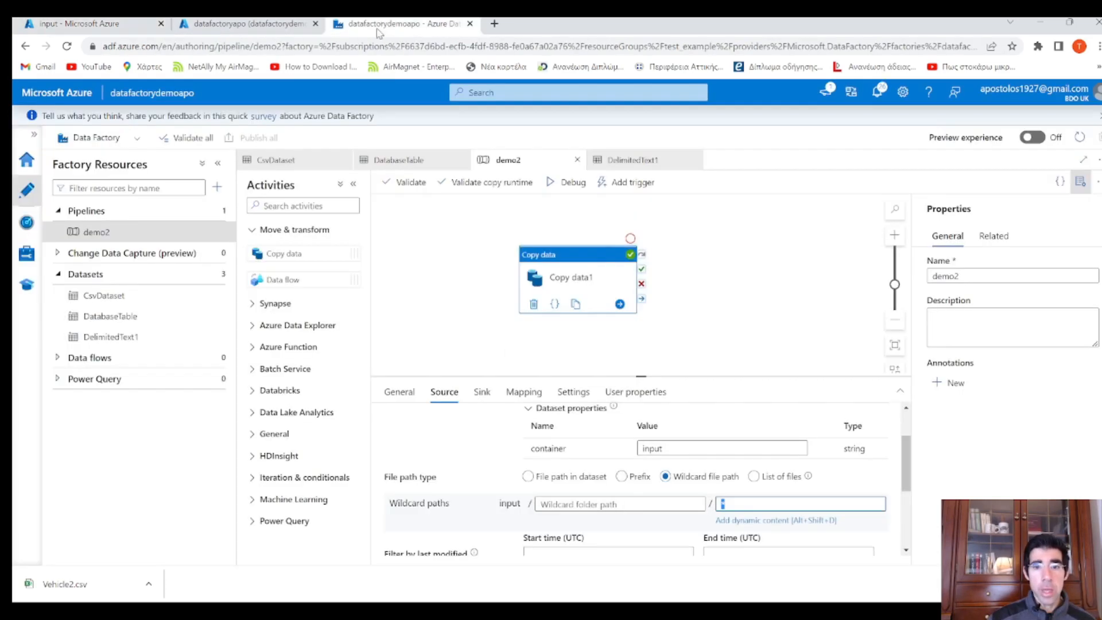
Check that demo2's sink uses Merge files to write VehicleMerged.csv in the output container
click(482, 392)
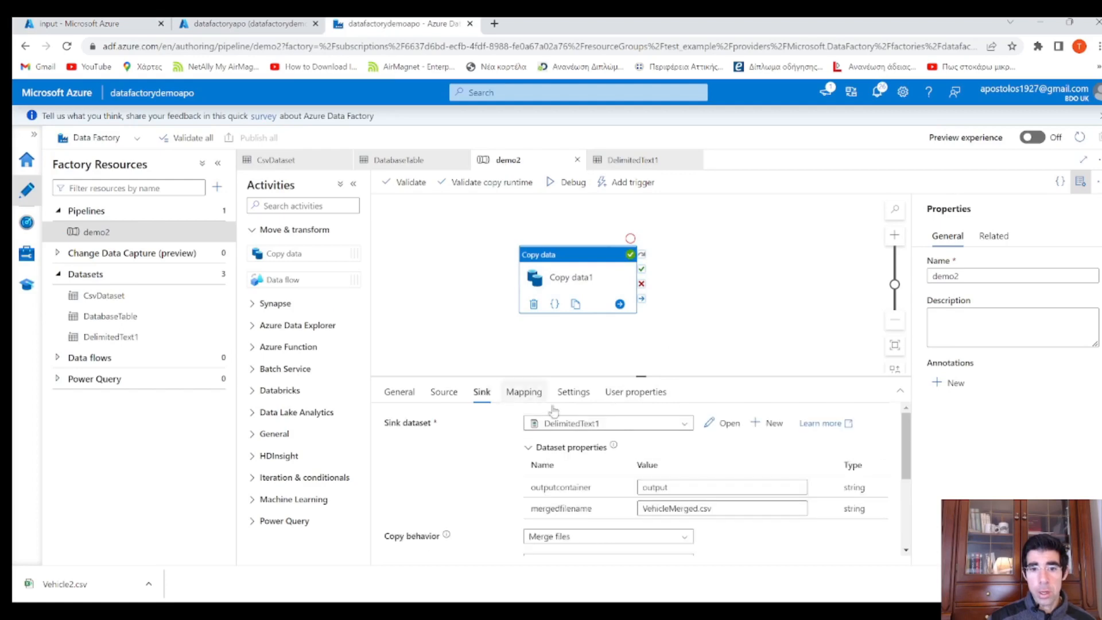
scroll(687, 458, down, 2)
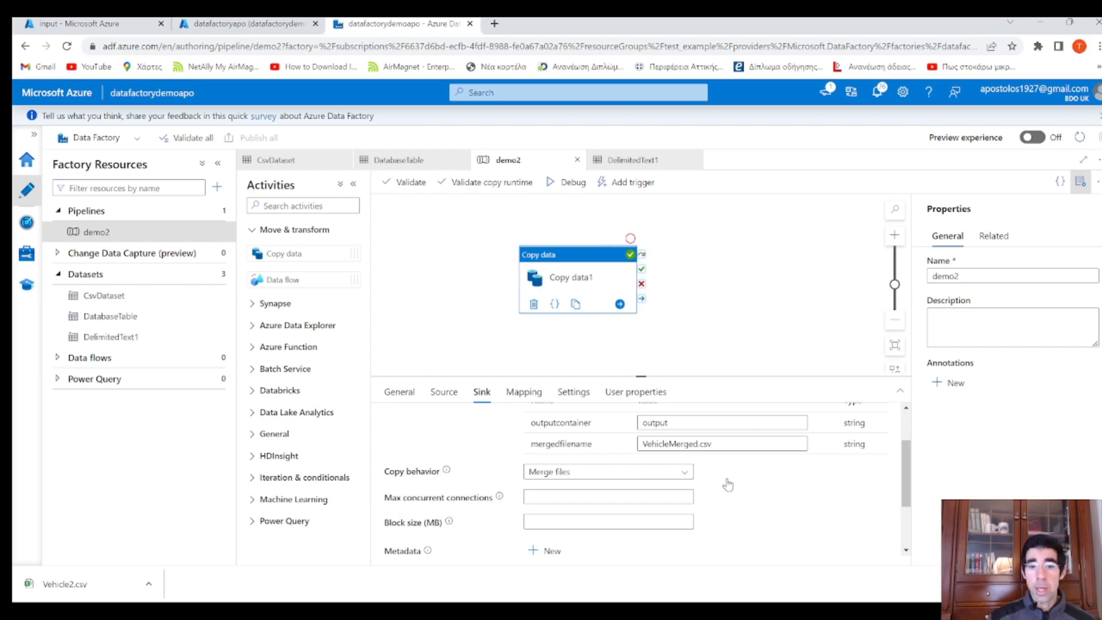
scroll(726, 485, down, 1)
click(451, 342)
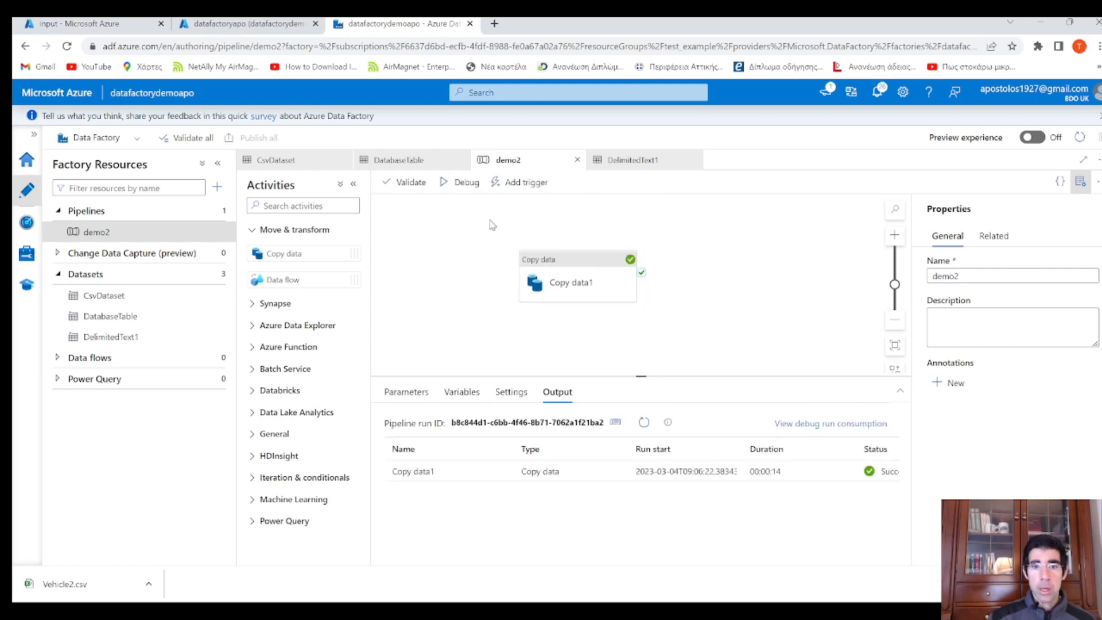
Debug-run demo2 and confirm Copy data1 succeeded, reading 2 files and writing one 12-row file
click(474, 187)
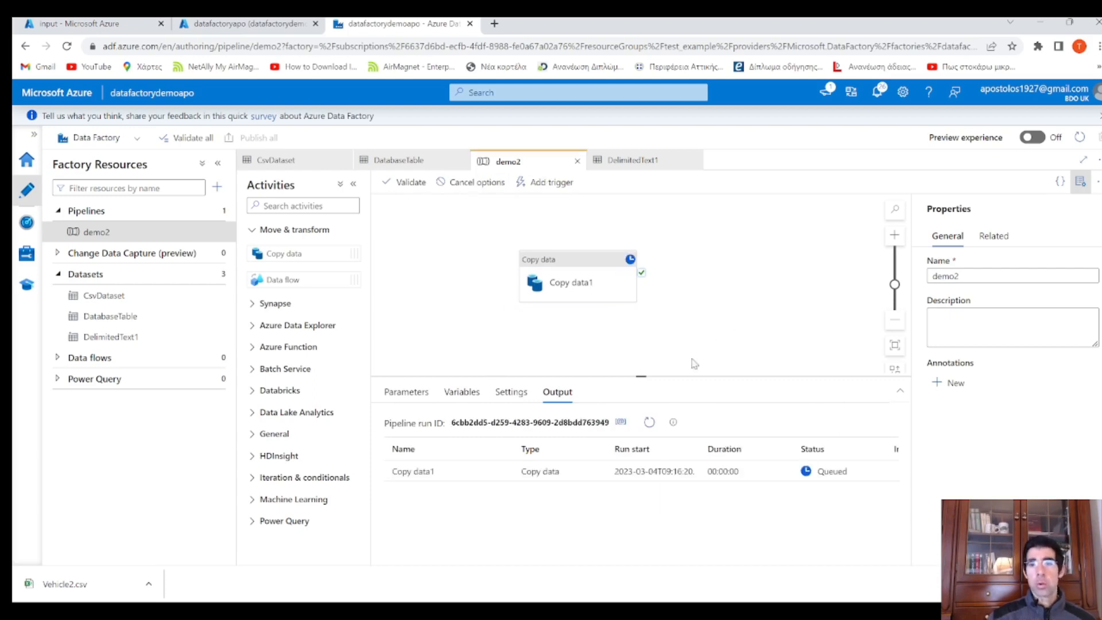
click(648, 423)
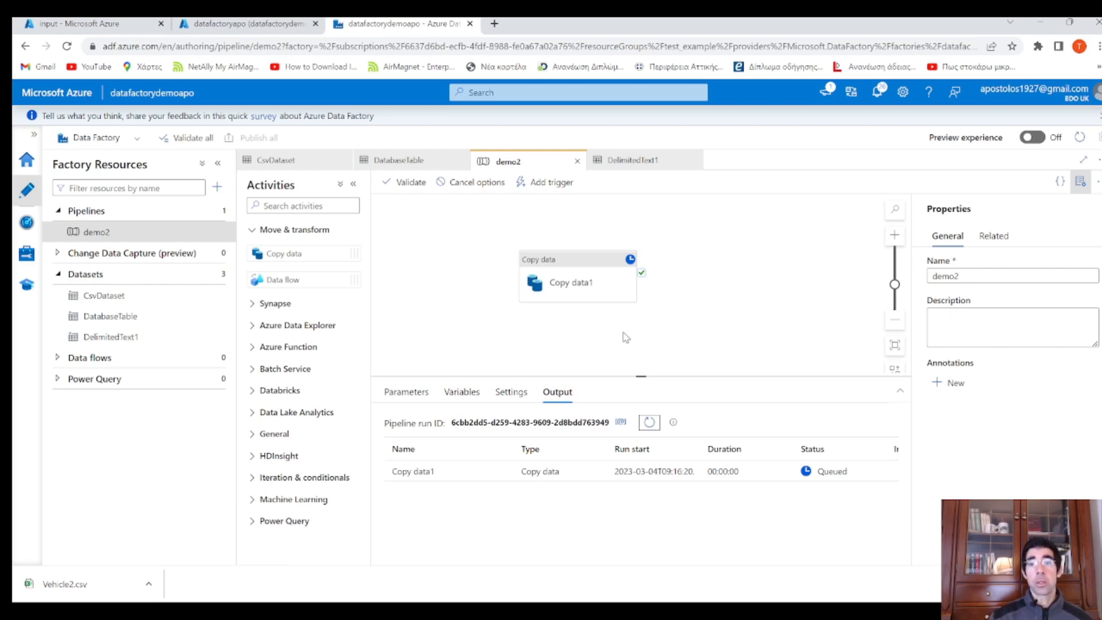
click(650, 423)
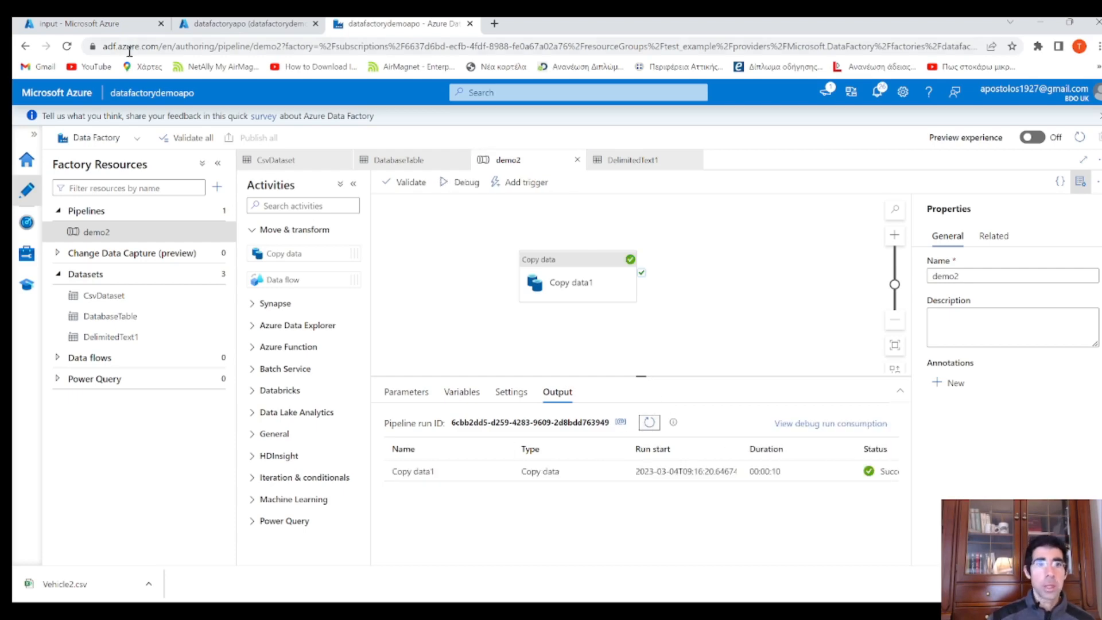
click(504, 472)
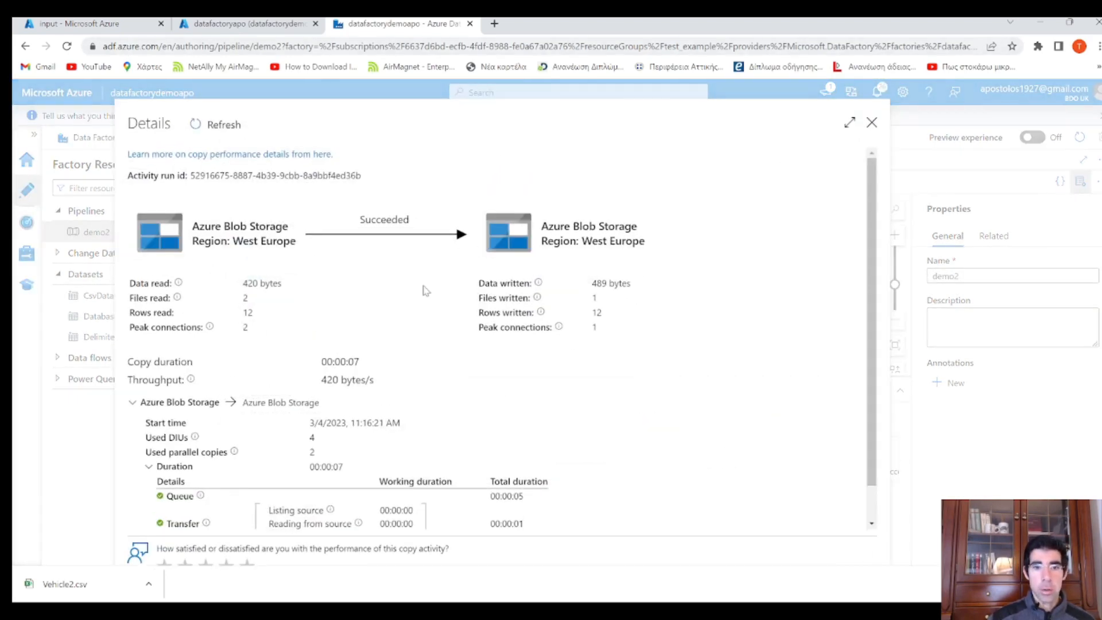
scroll(270, 365, down, 1)
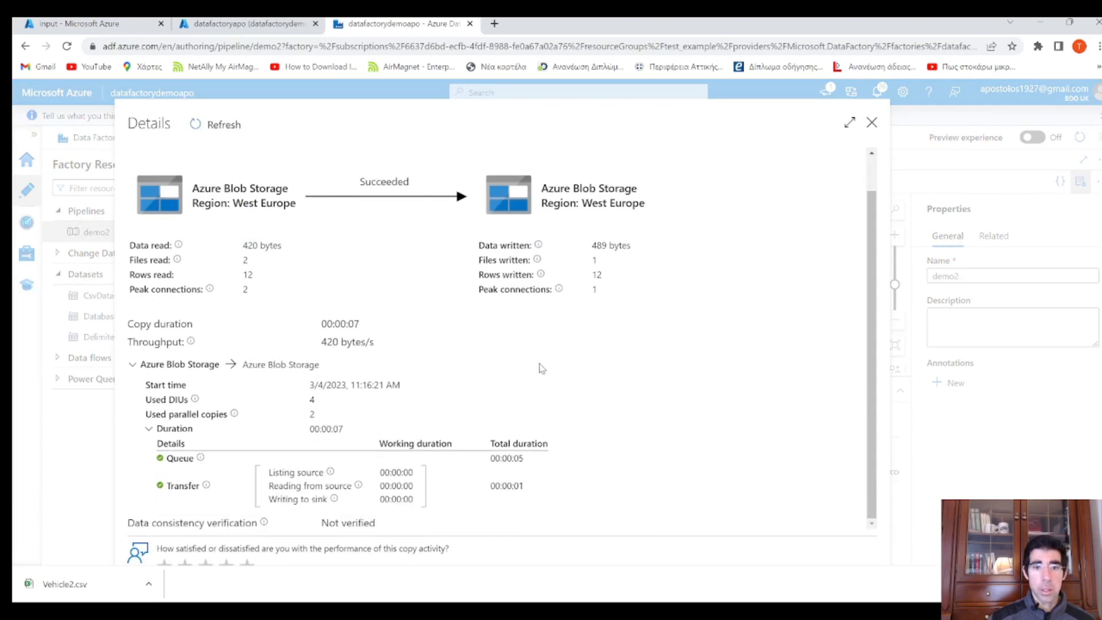
scroll(534, 361, up, 1)
click(951, 433)
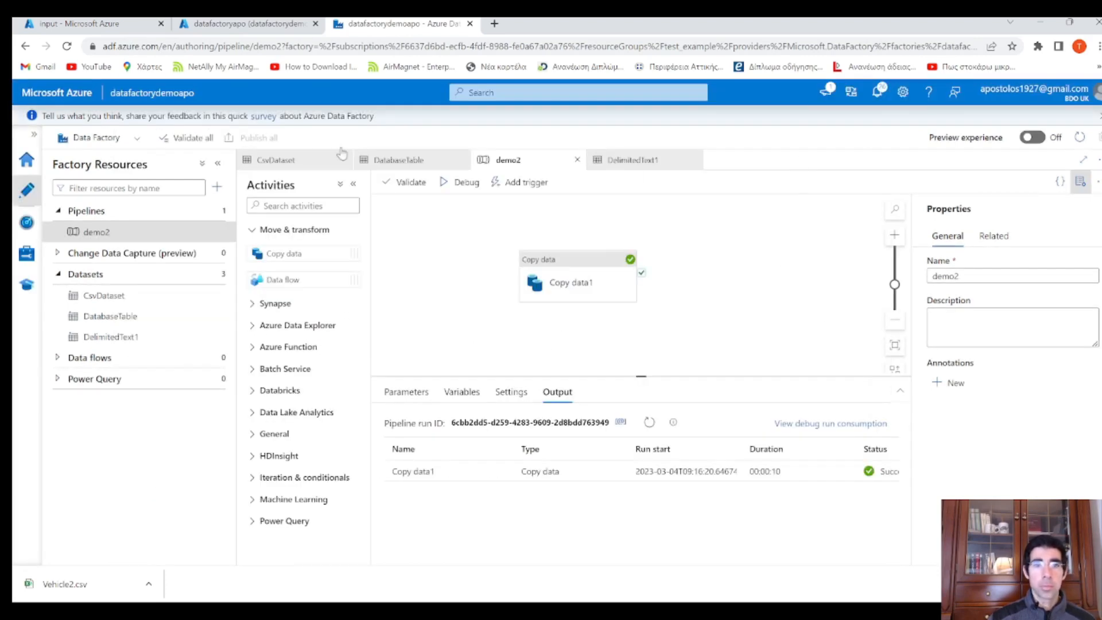
Open the 489 B VehicleMerged.csv in the output container and confirm a header plus 12 rows
click(109, 26)
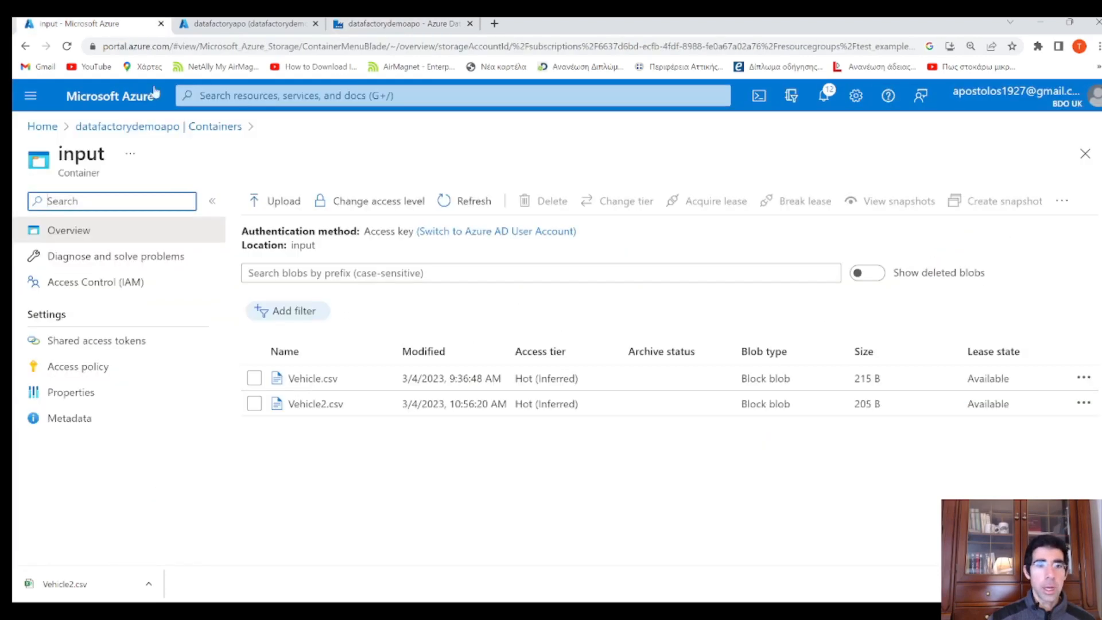
click(175, 129)
click(286, 354)
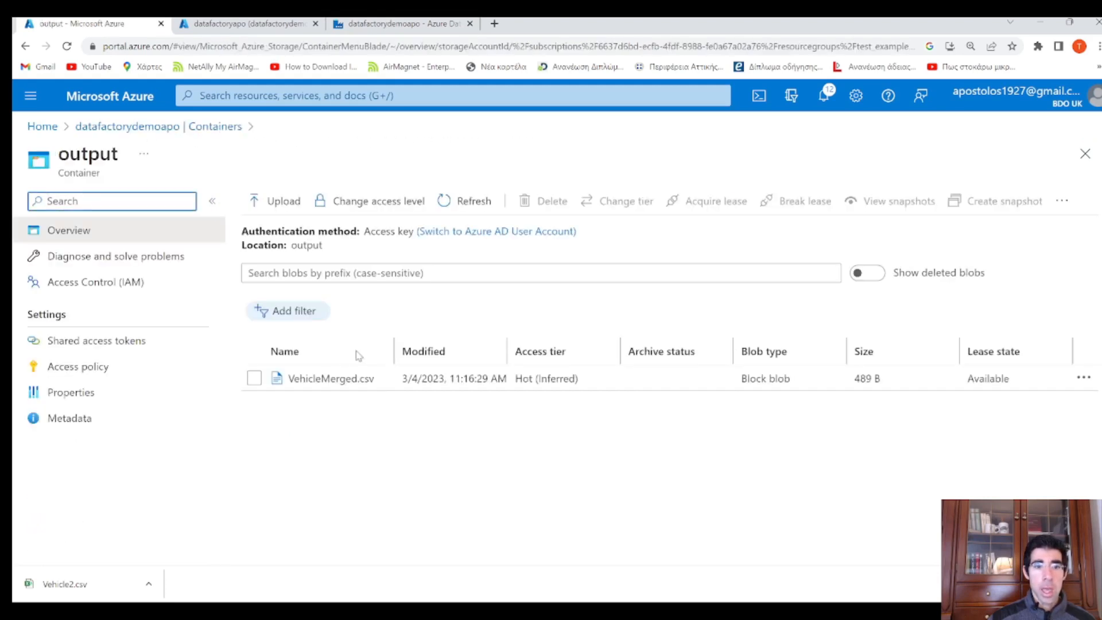
click(351, 384)
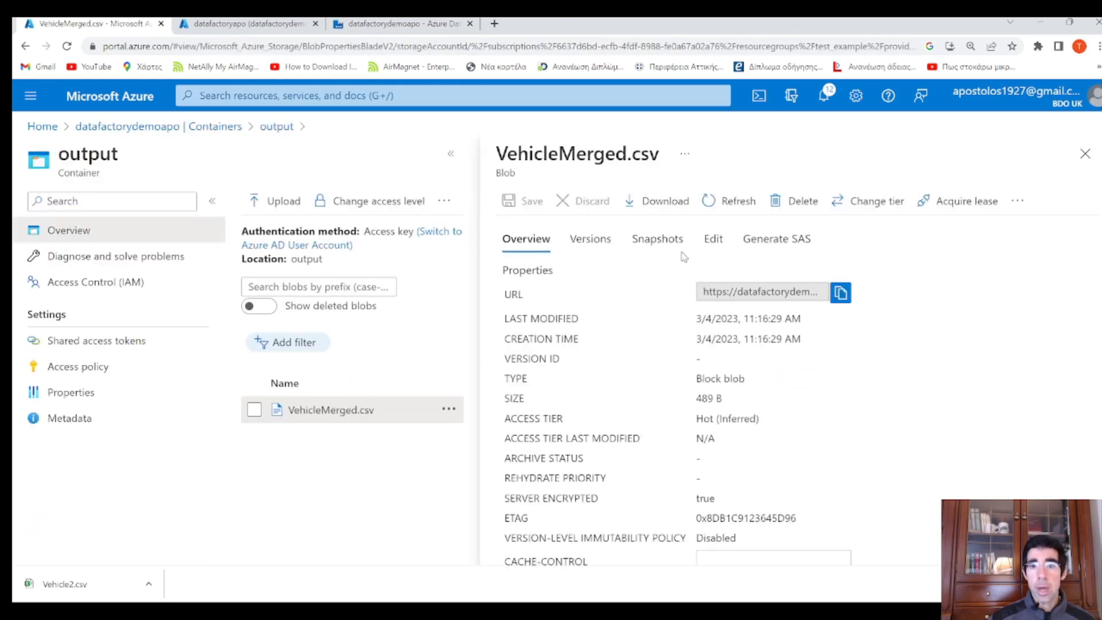
click(714, 238)
scroll(698, 318, down, 1)
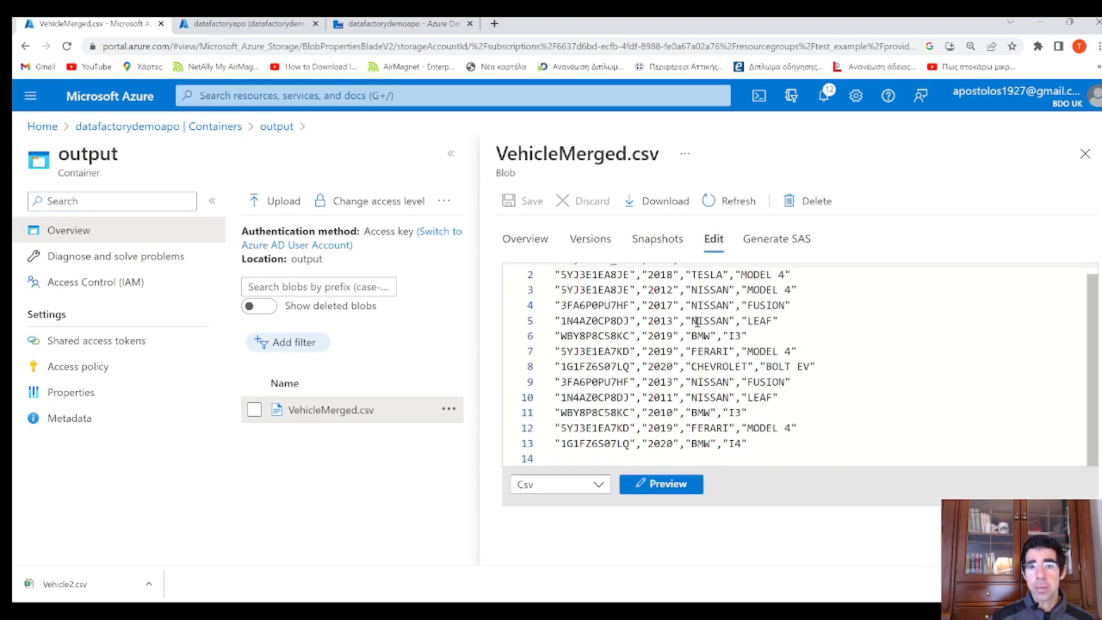
scroll(711, 404, up, 1)
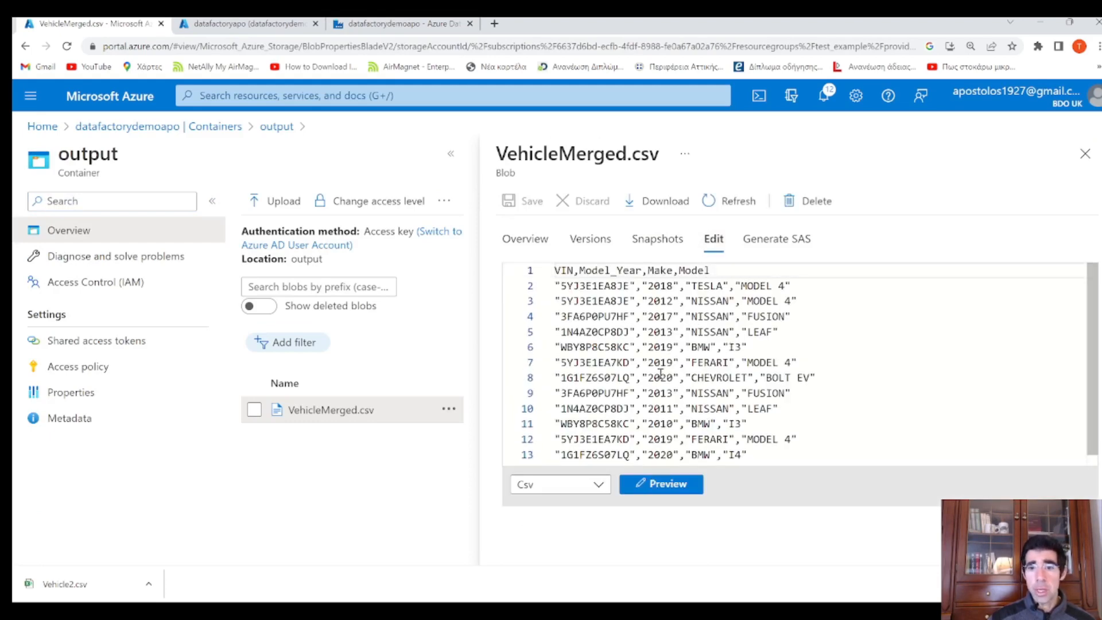
click(1086, 154)
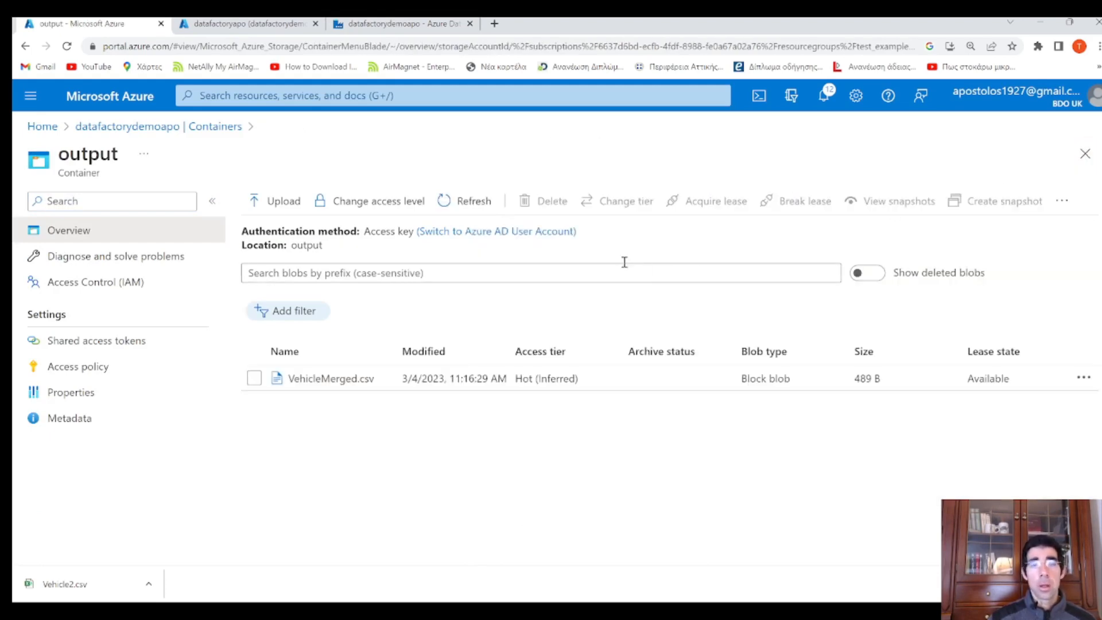
click(402, 24)
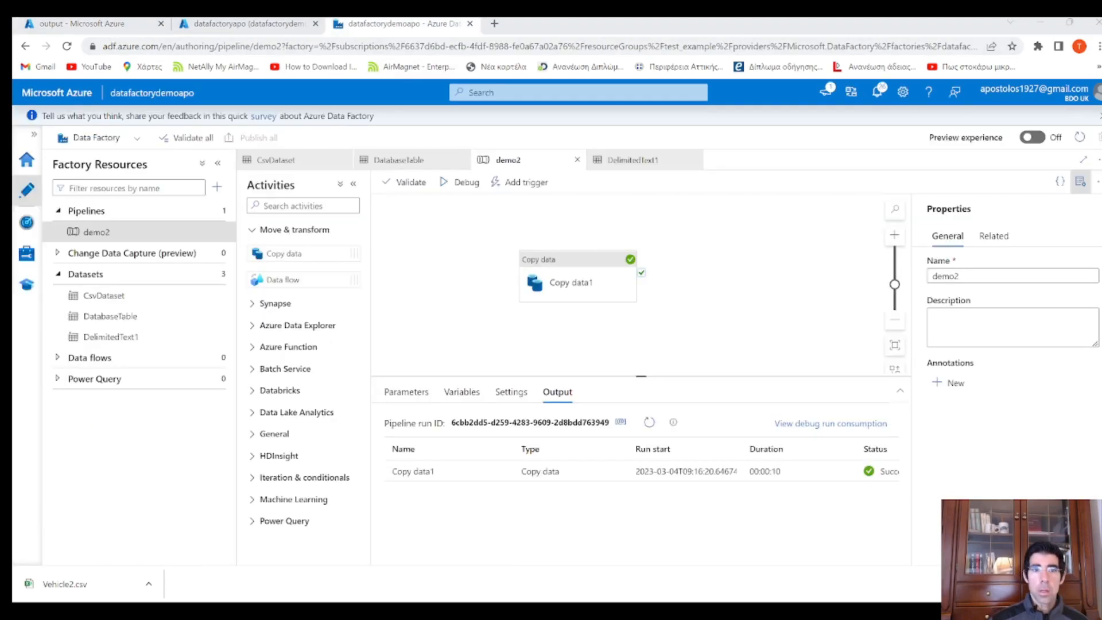